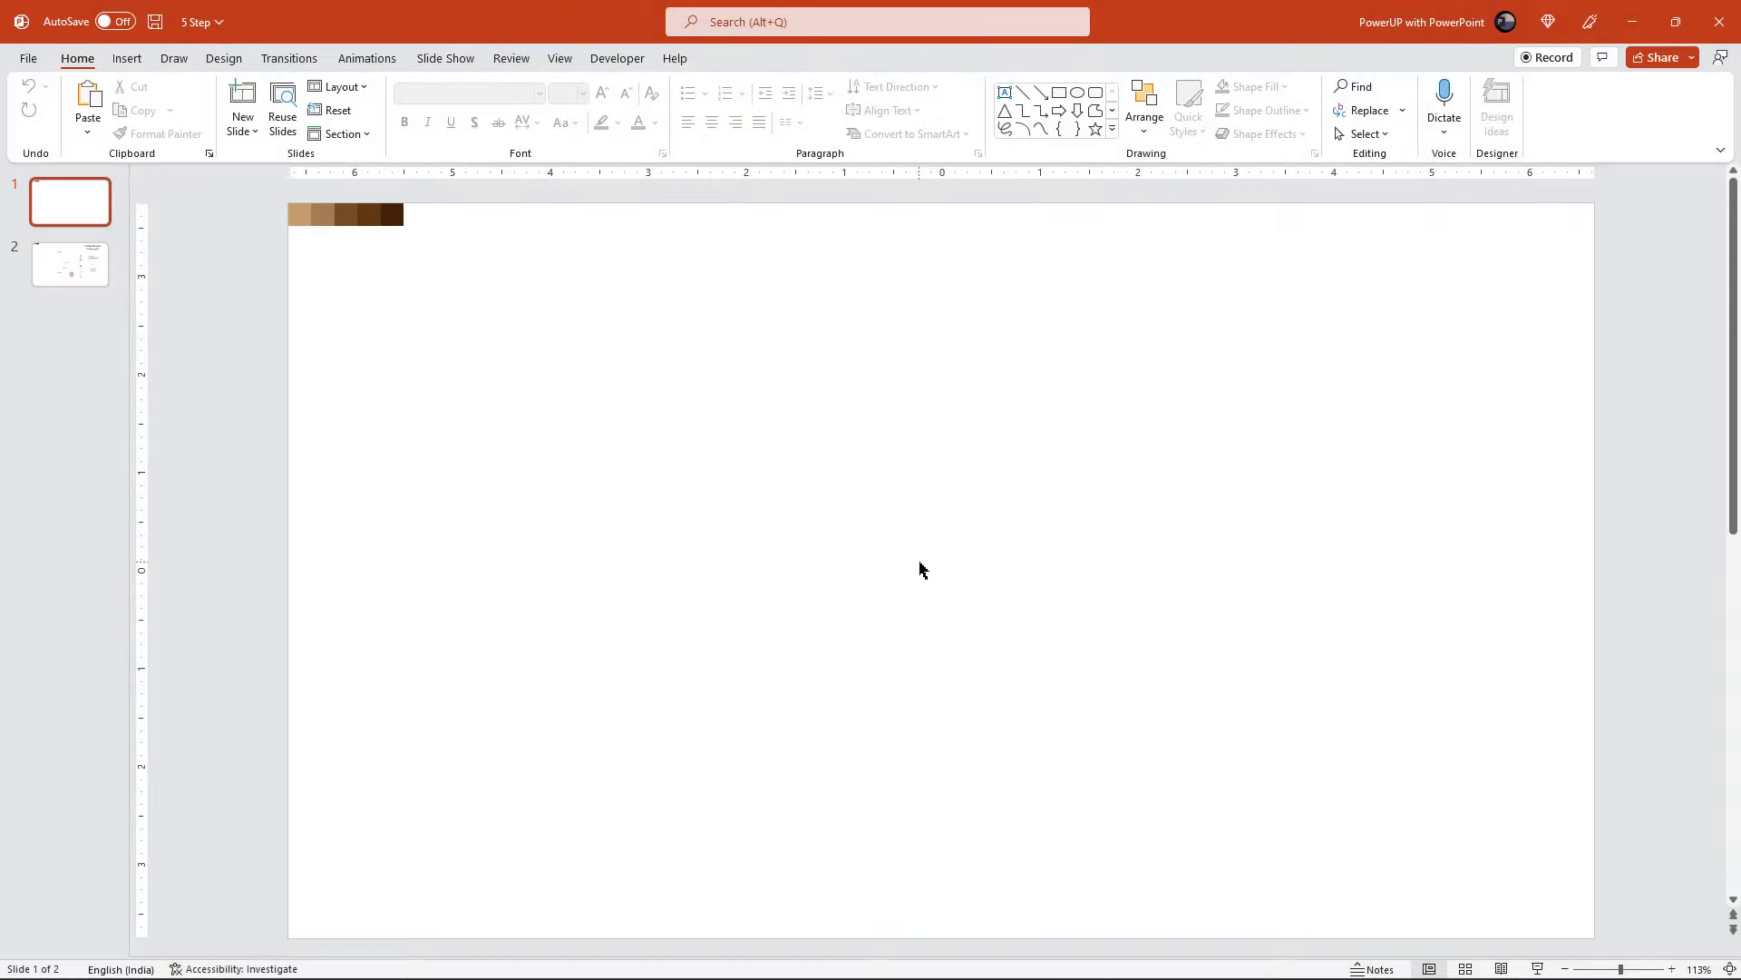
- Turn on slide guides and move the vertical guide to 2.46 left of centre
click(559, 58)
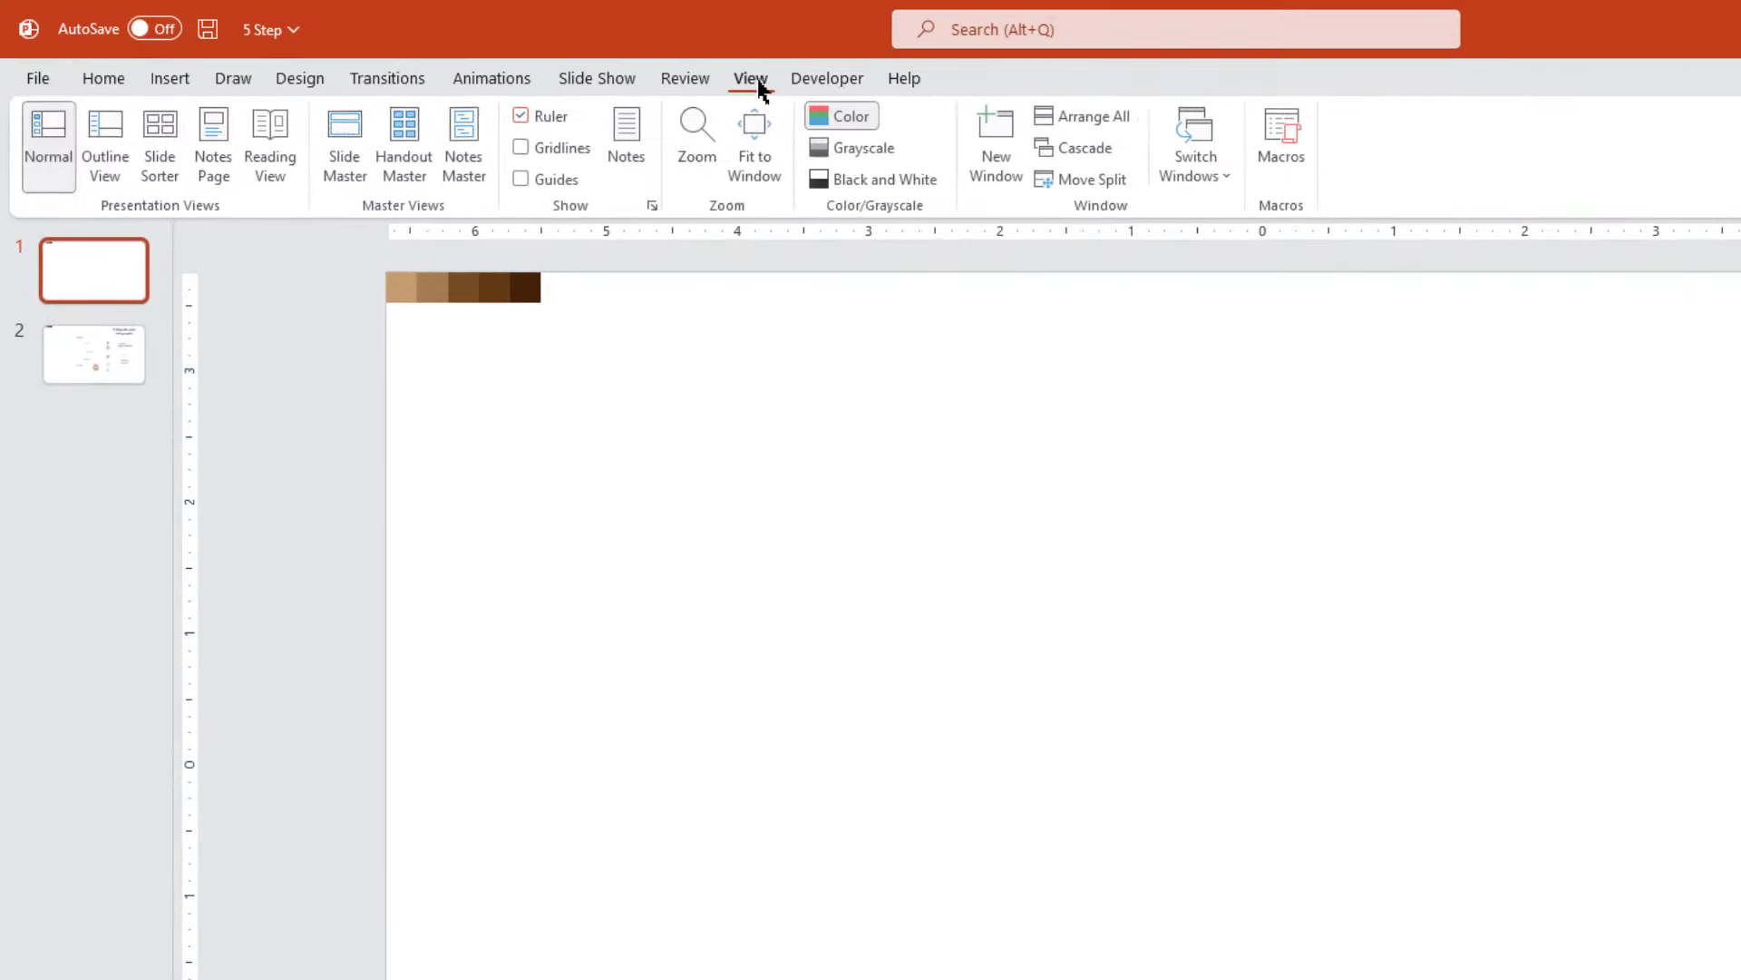
click(524, 179)
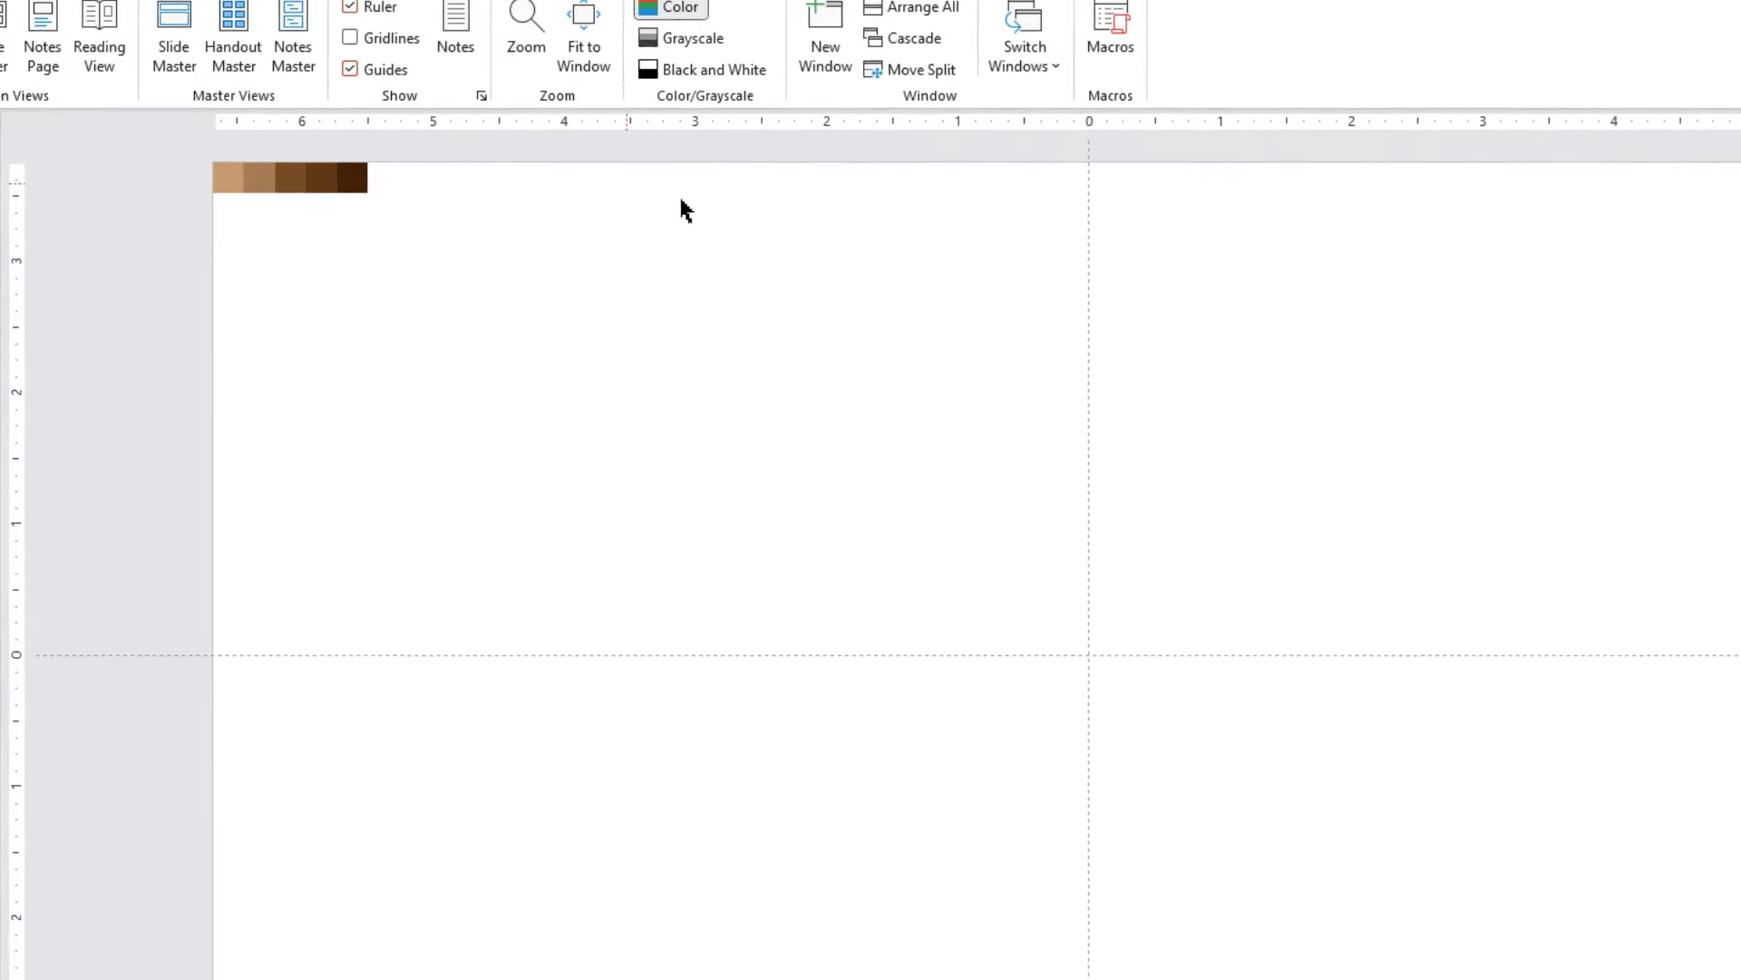
drag(985, 210, 662, 209)
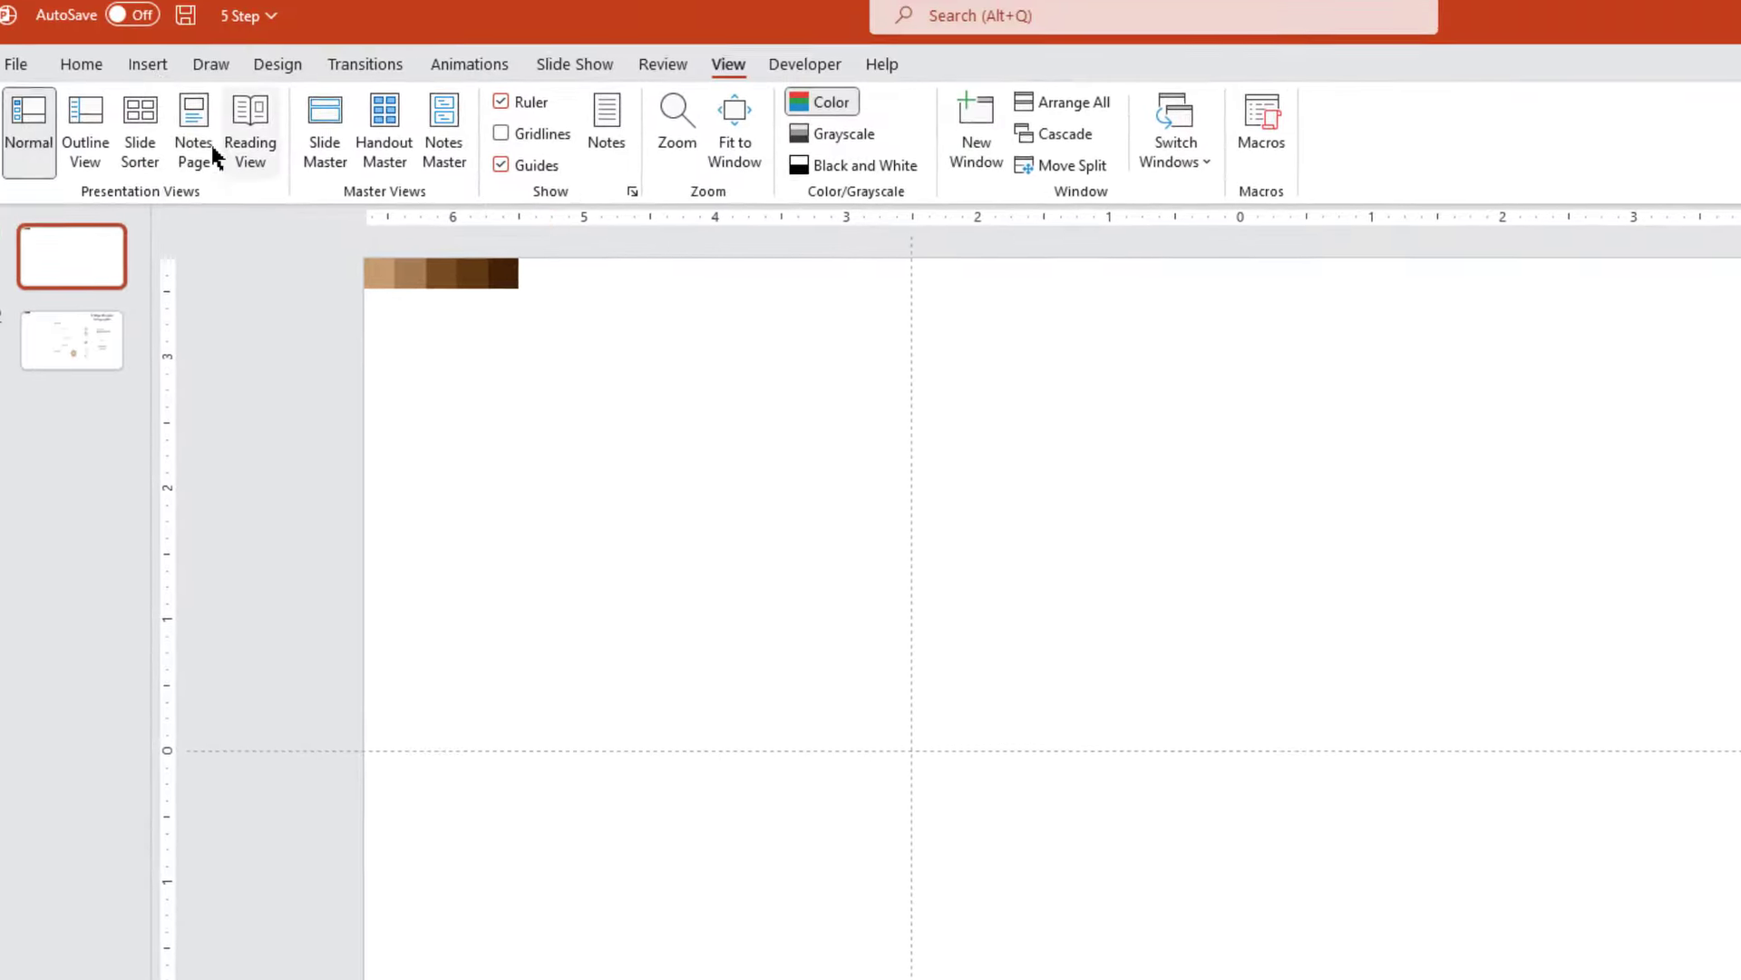
click(148, 64)
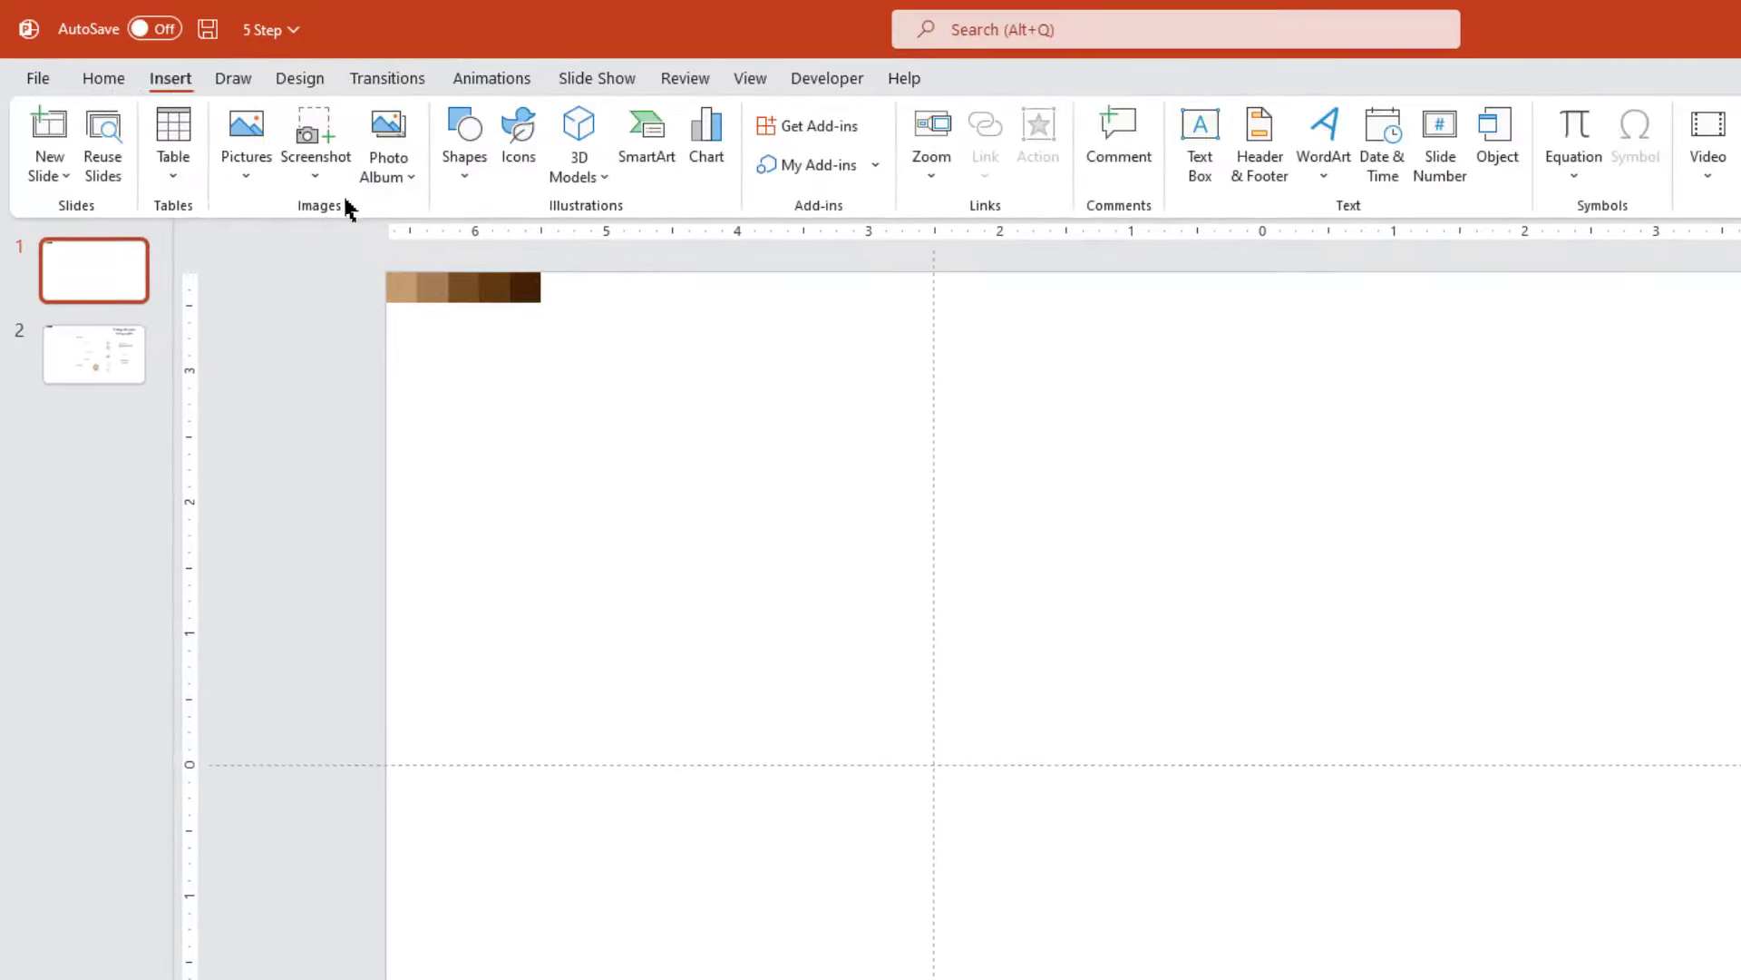
- Draw a Partial Circle from the guide intersection and reshape it into an exact half circle
click(467, 192)
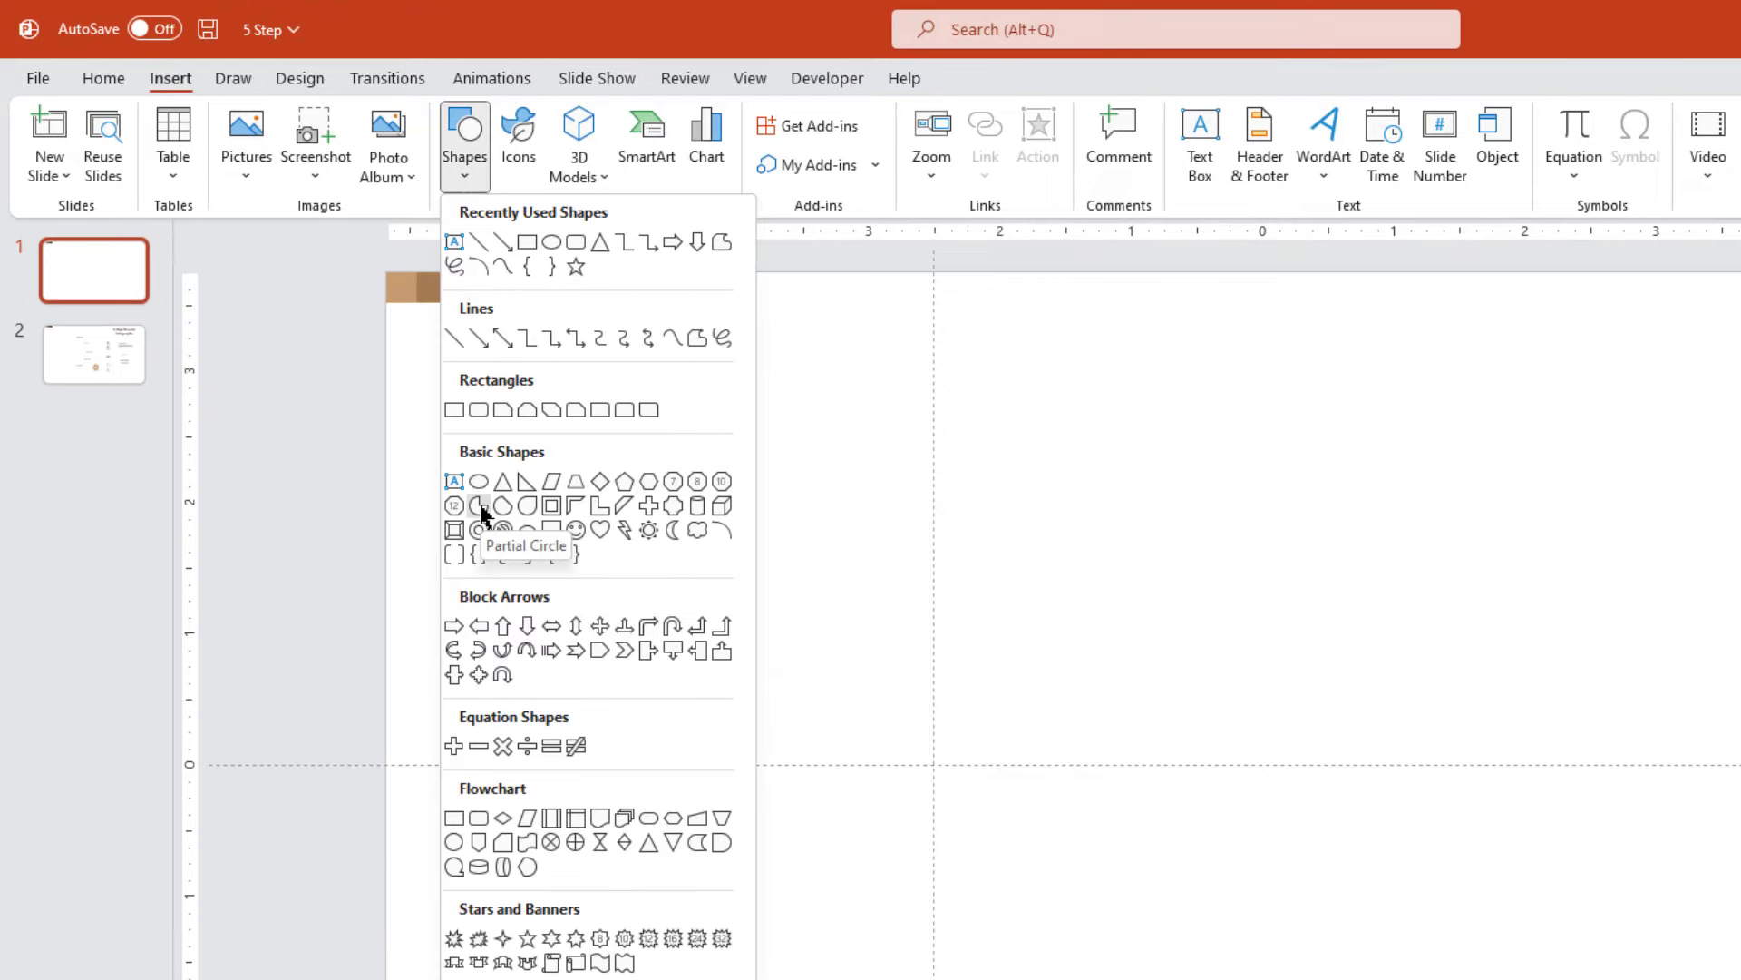
click(480, 506)
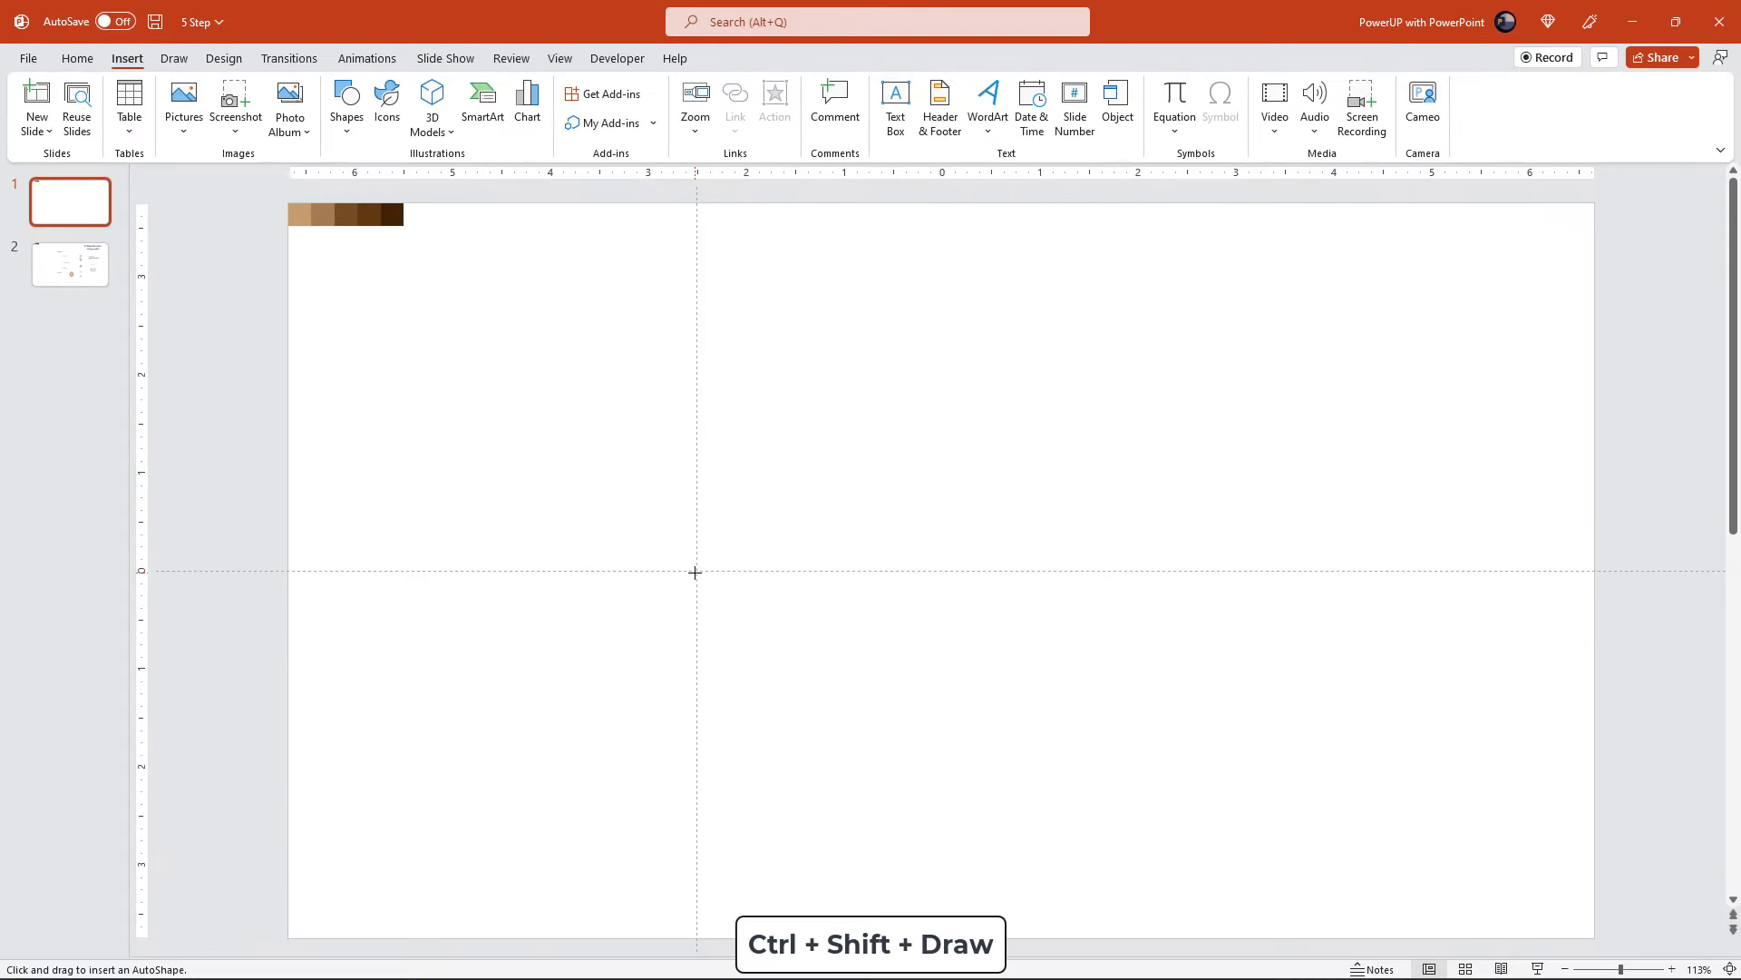
drag(697, 572, 1004, 785)
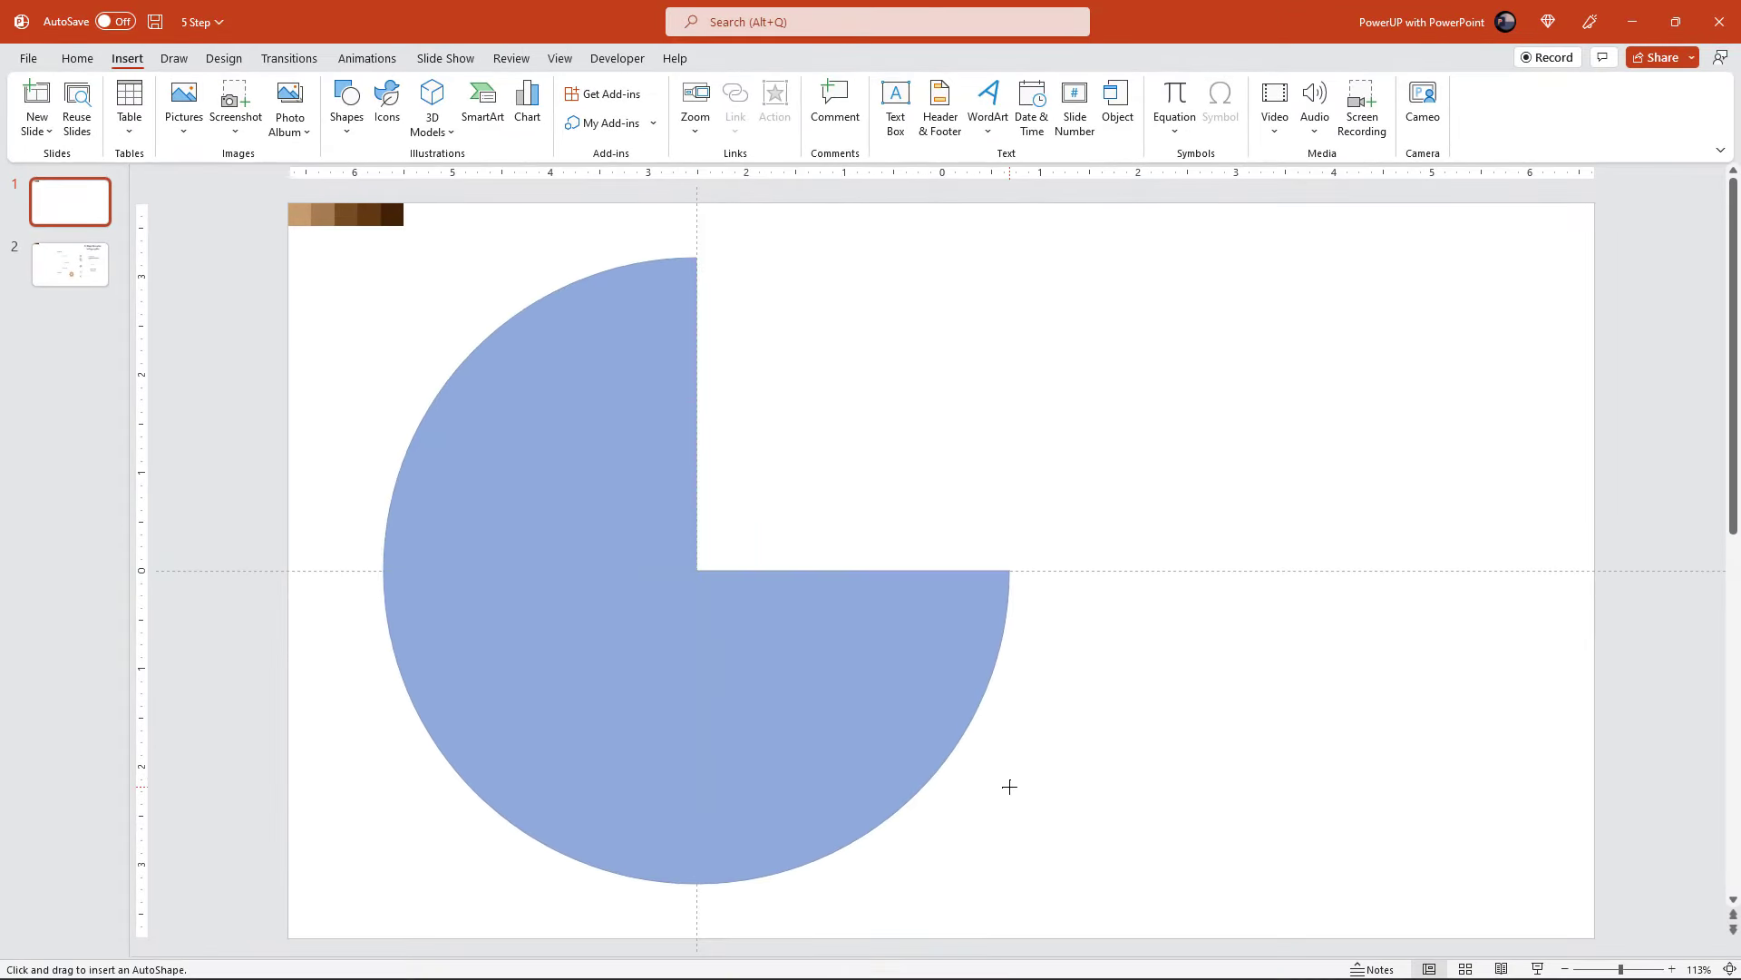
drag(1004, 784, 1009, 785)
drag(697, 259, 699, 873)
drag(1009, 571, 698, 269)
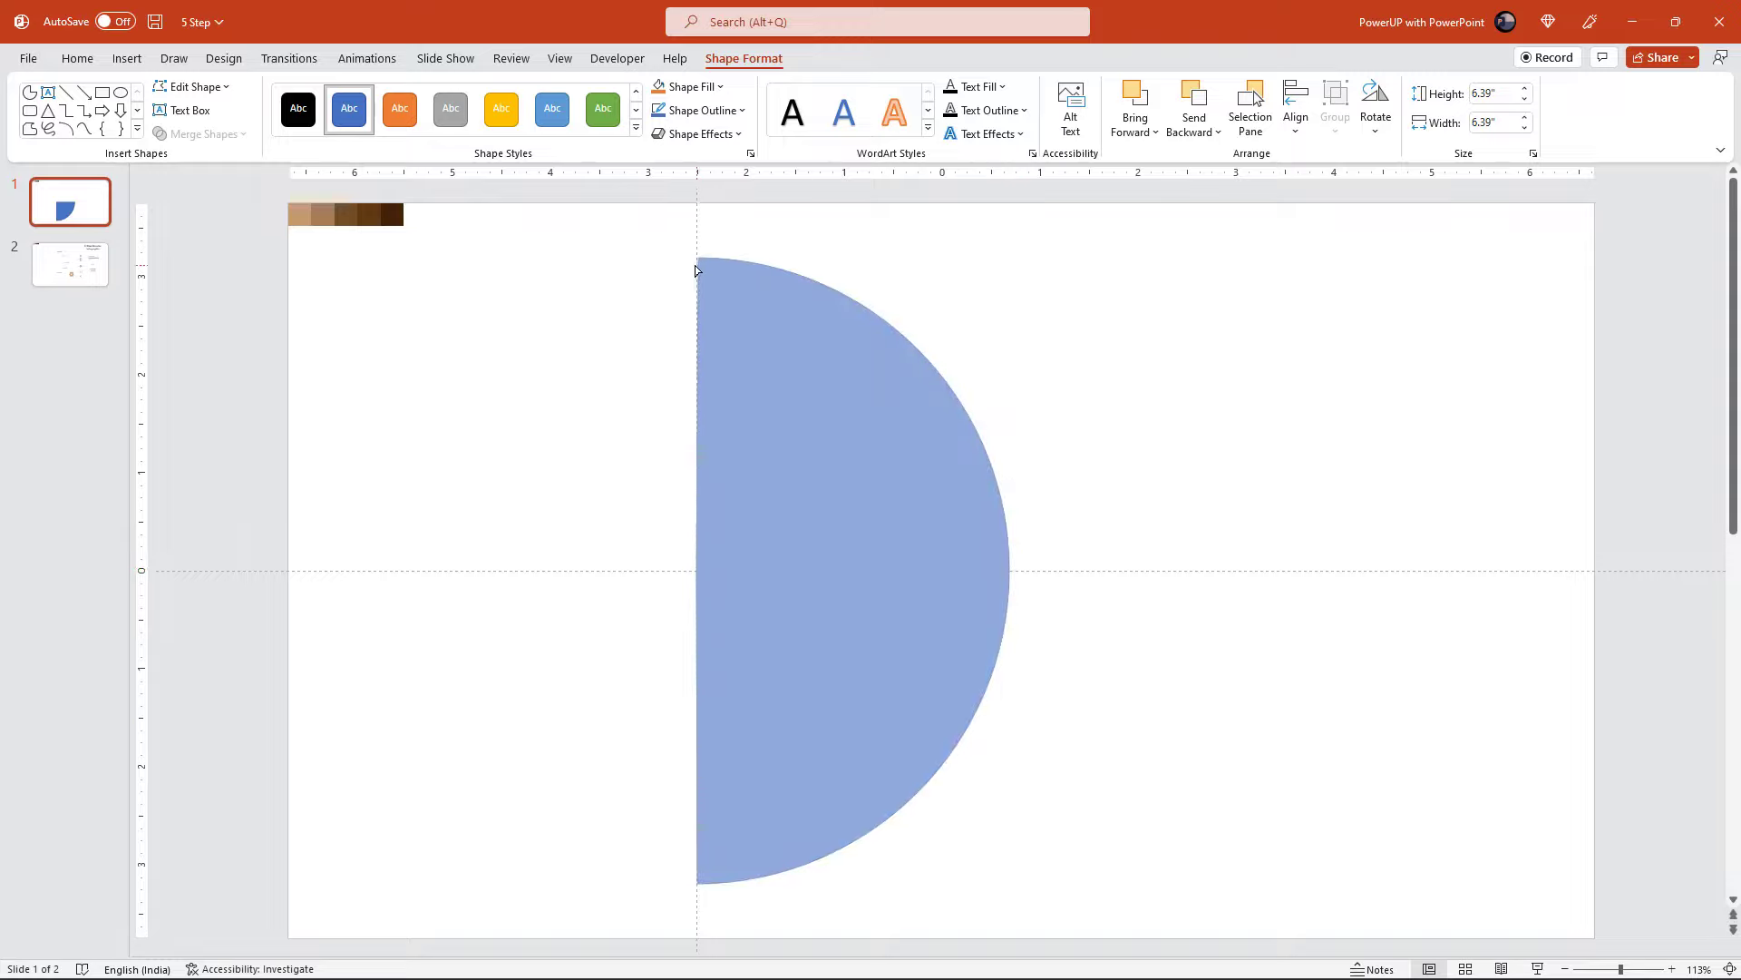
drag(697, 269, 696, 275)
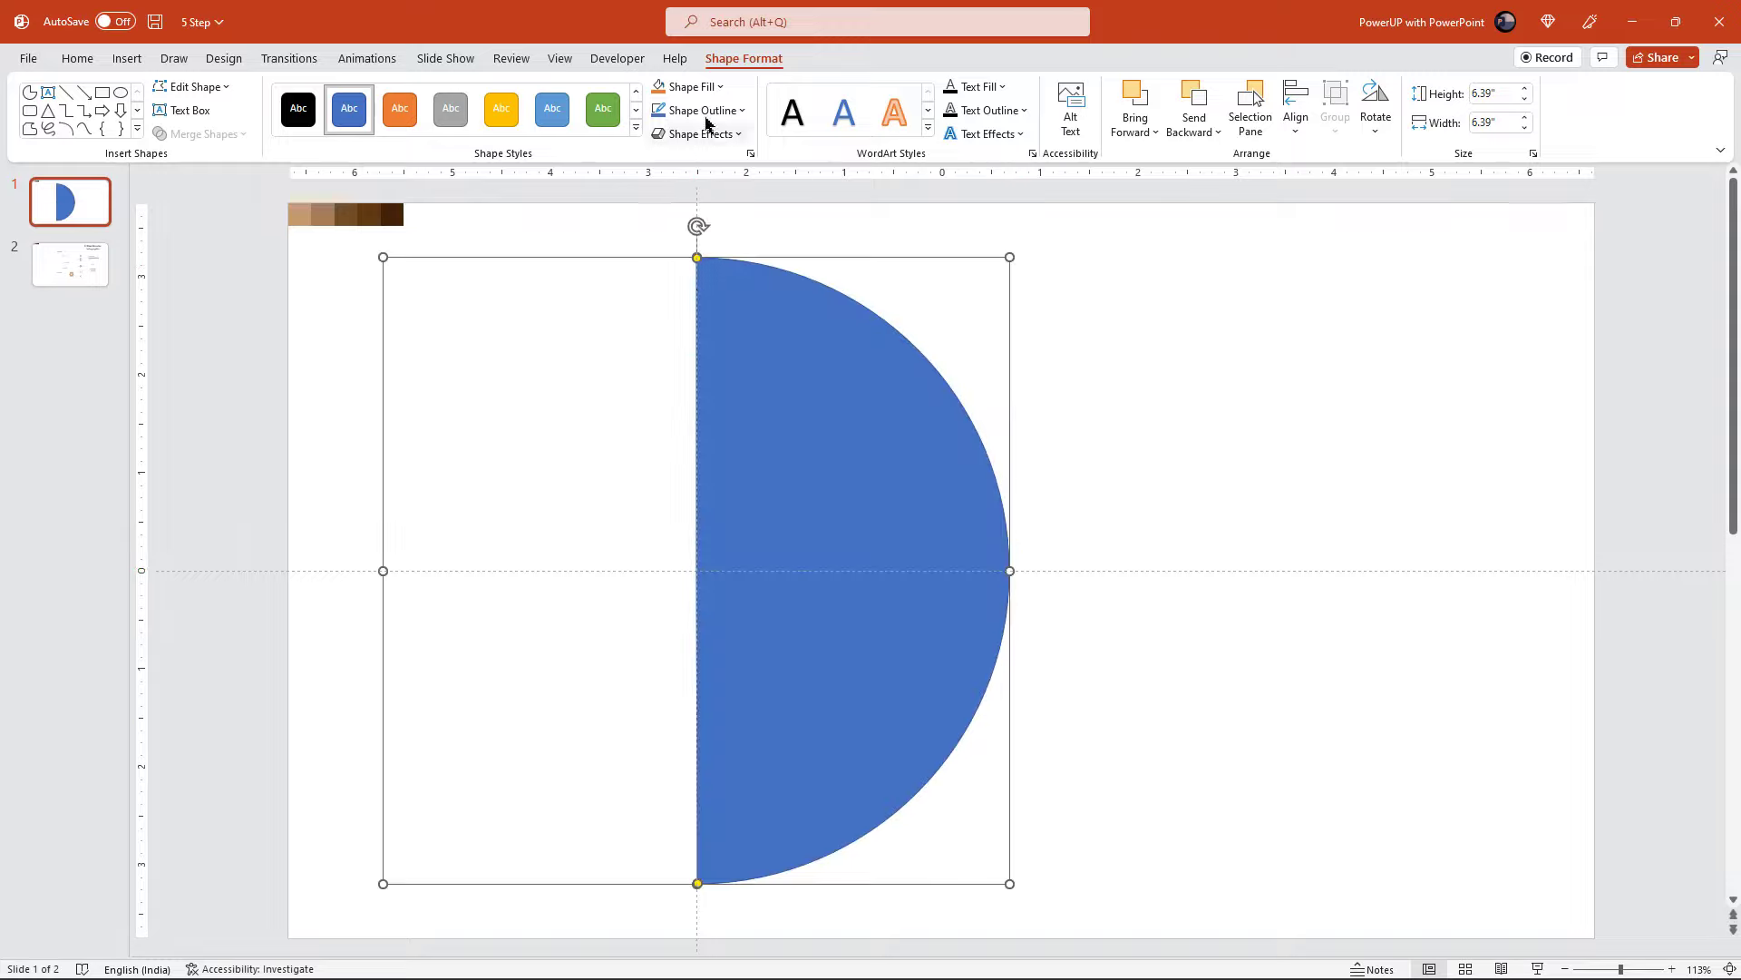
- Remove the half circle's outline and align its arc's lower end to the guide
click(706, 123)
click(698, 307)
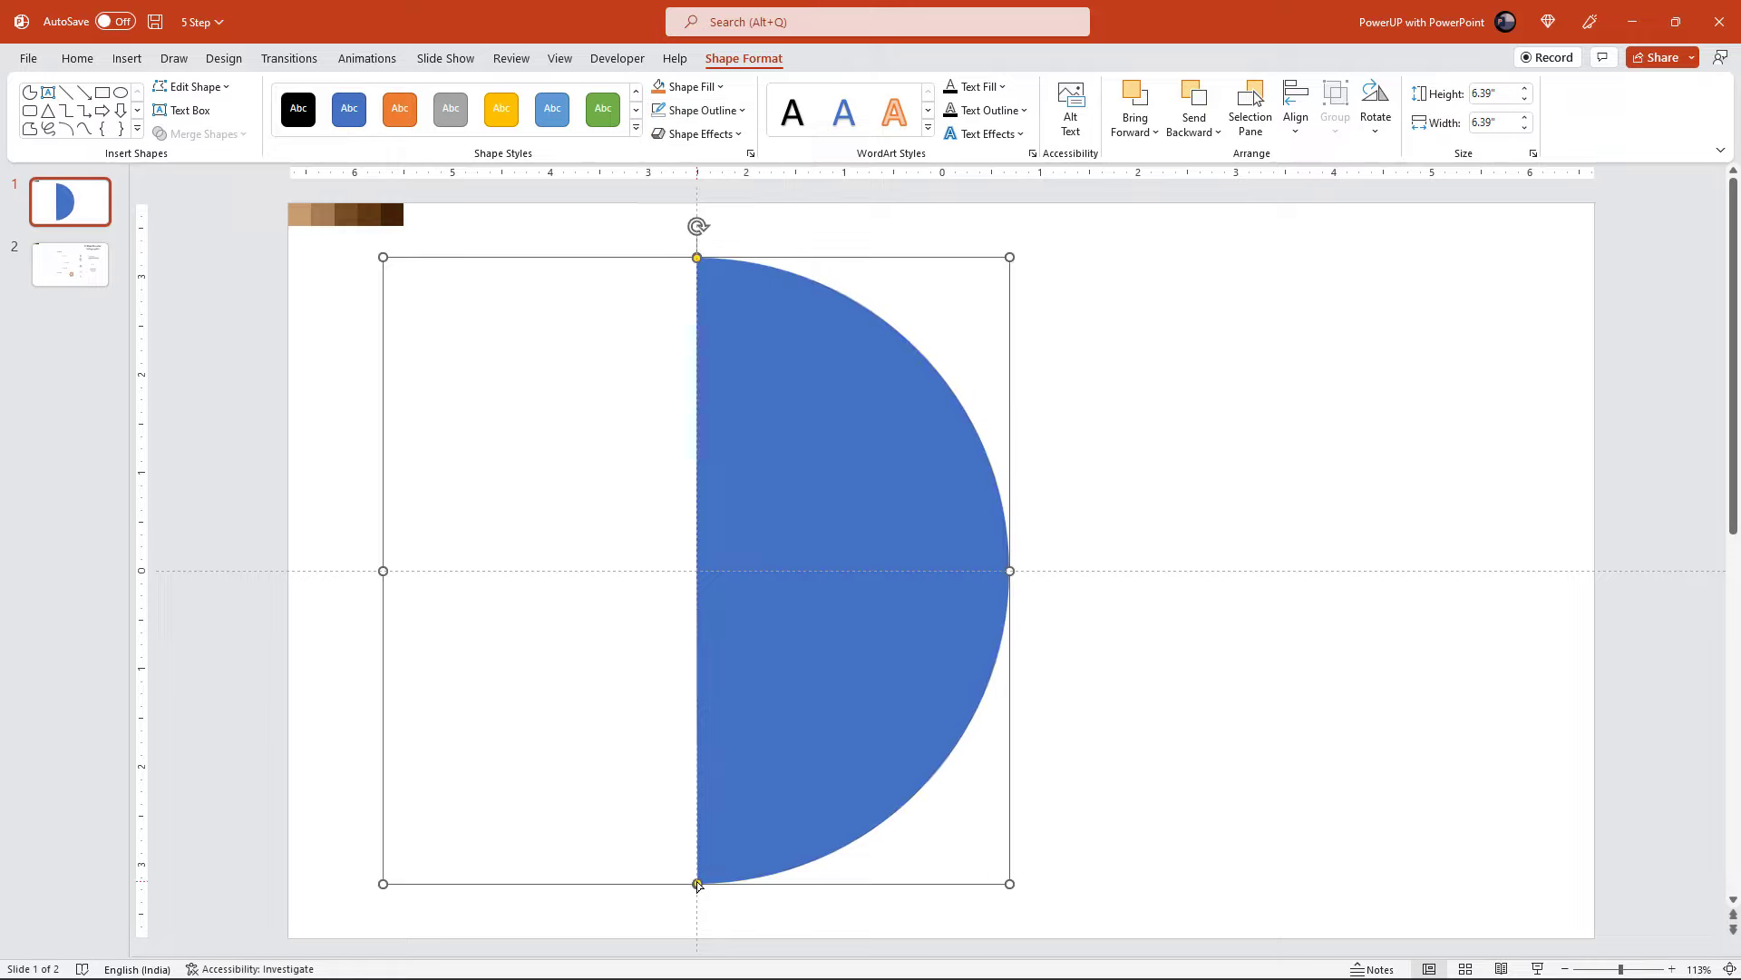
drag(698, 884, 699, 887)
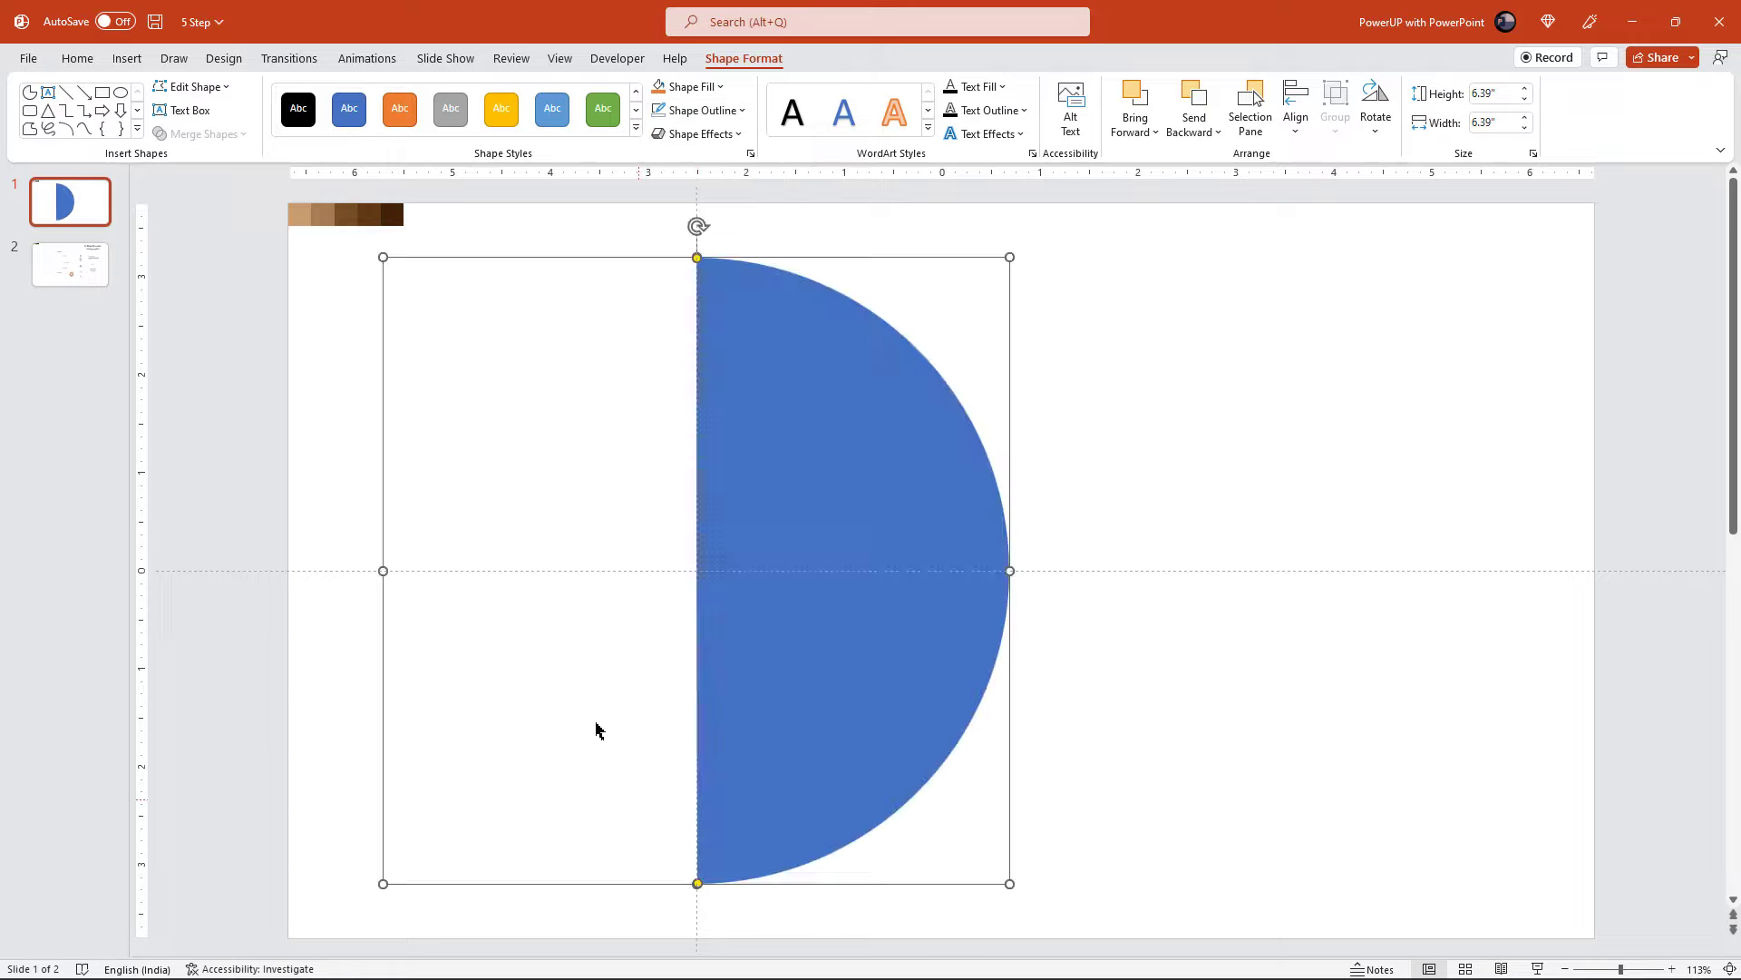
click(461, 506)
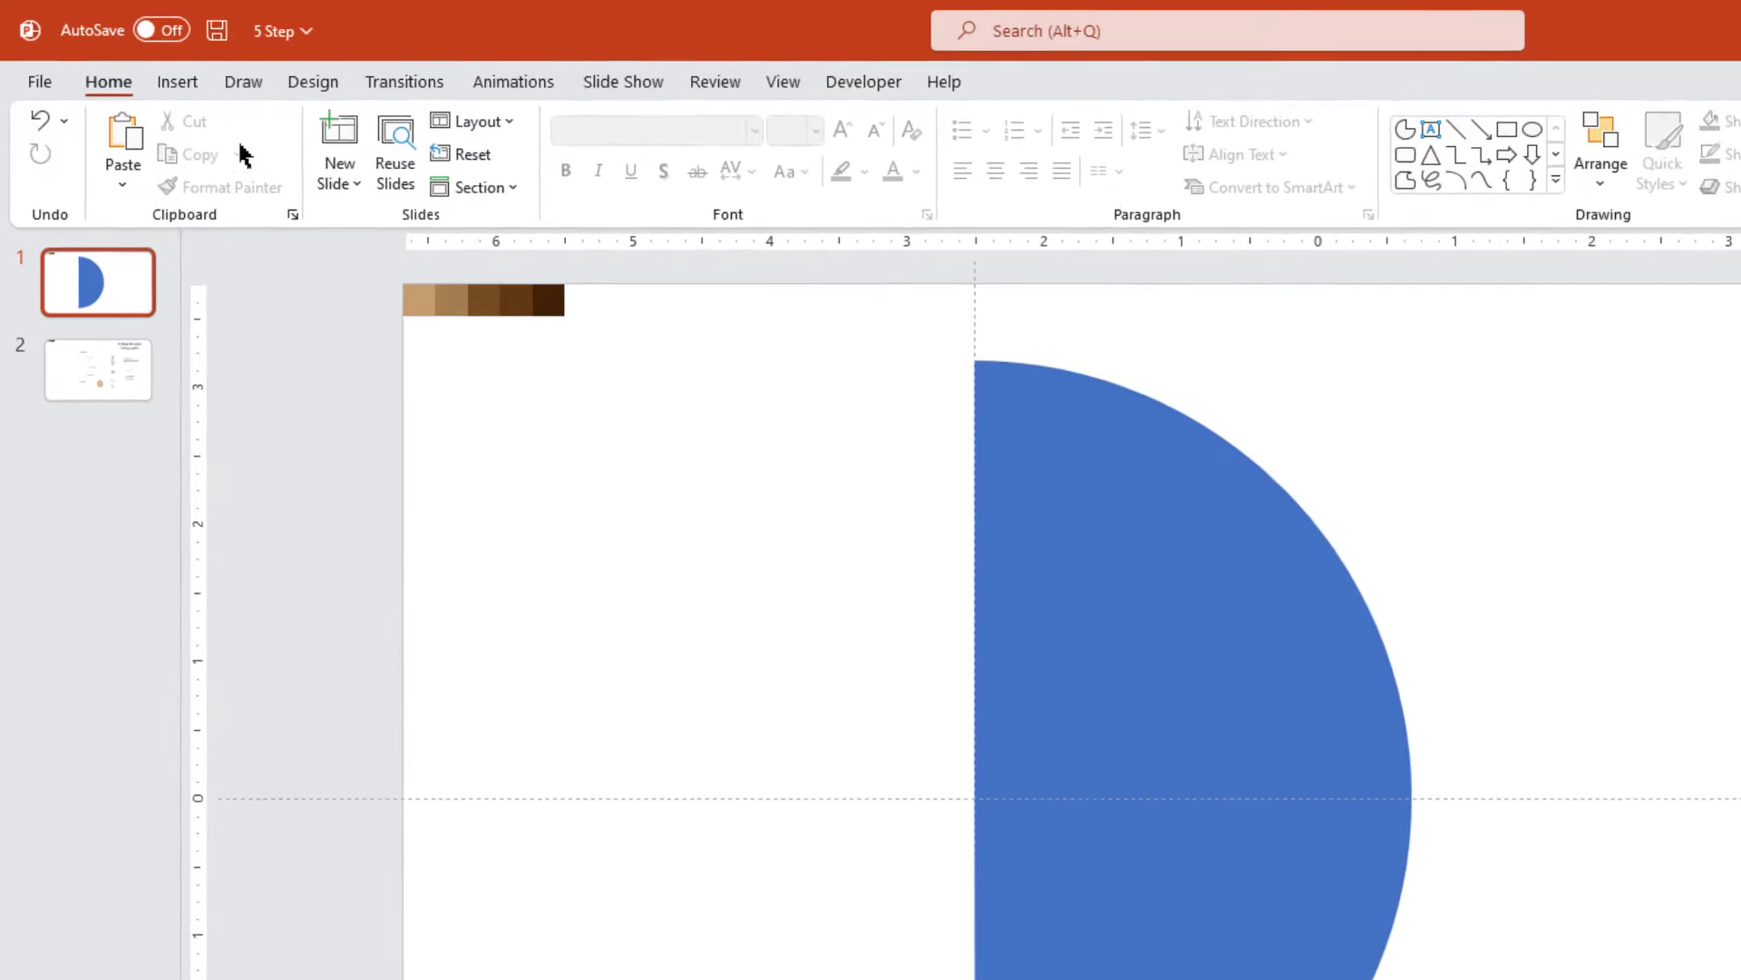
- Draw a tall thin rectangle to the right of the half circle
click(127, 58)
click(516, 186)
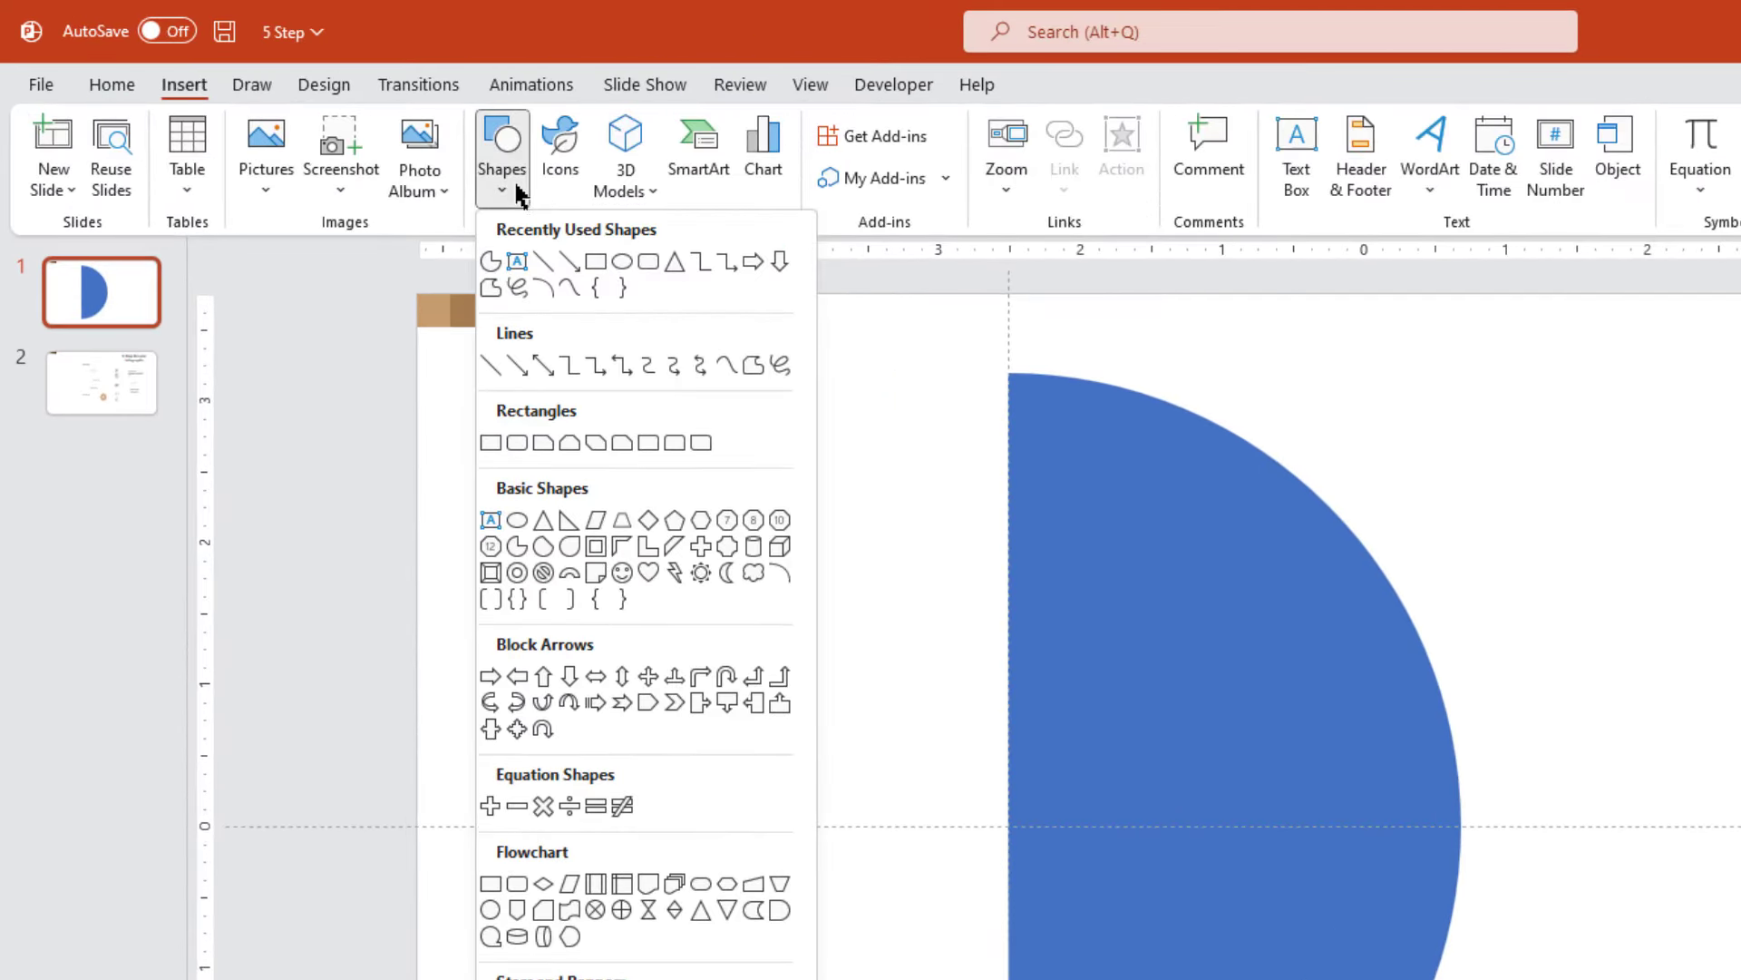
click(597, 264)
drag(1066, 257, 1079, 899)
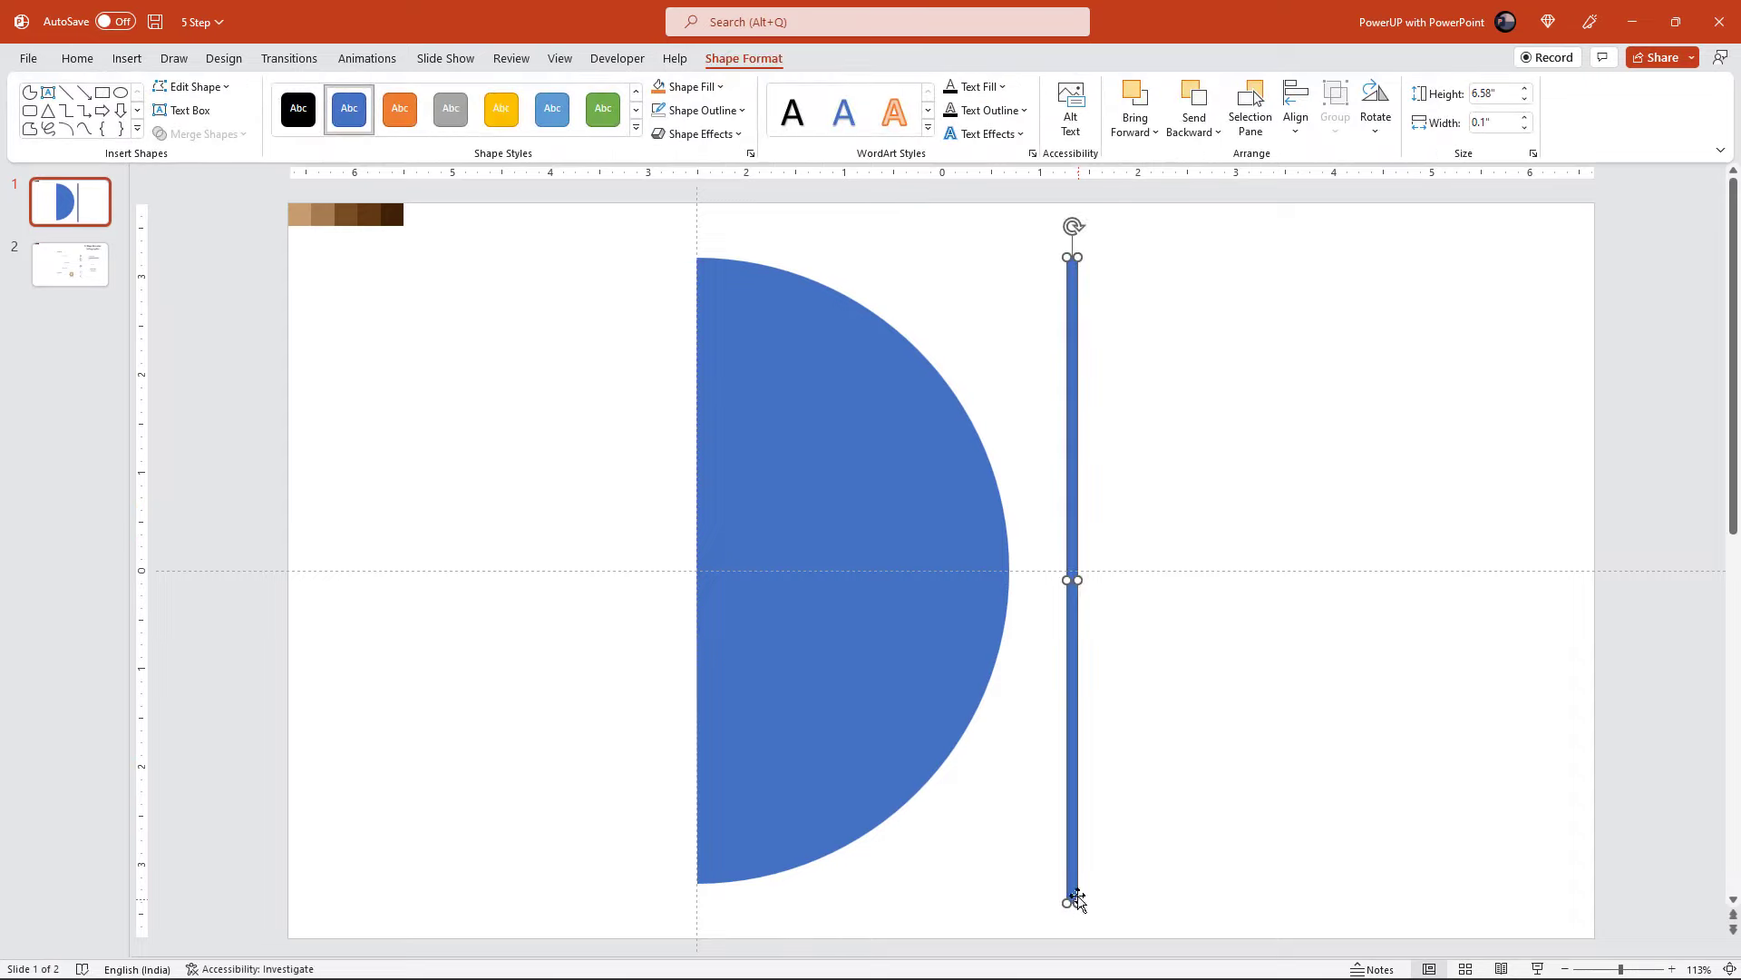
- Give the bar no outline and a dark gray fill, and shorten it to 5.62" tall
click(717, 110)
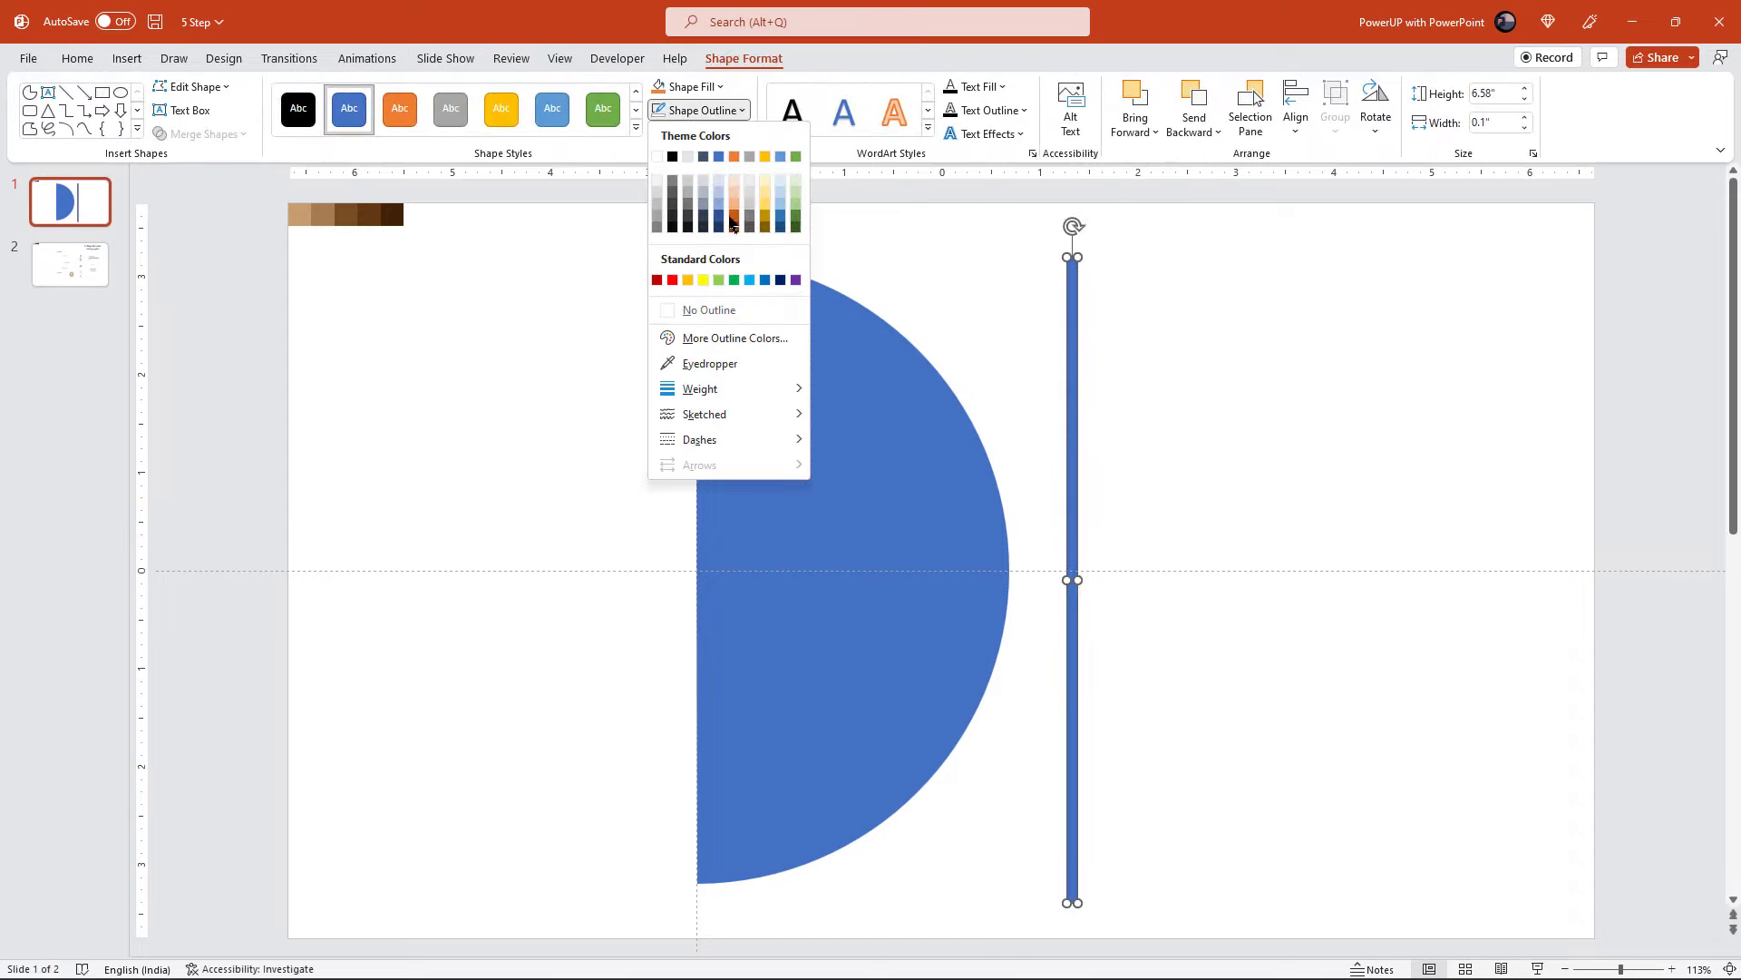
click(724, 309)
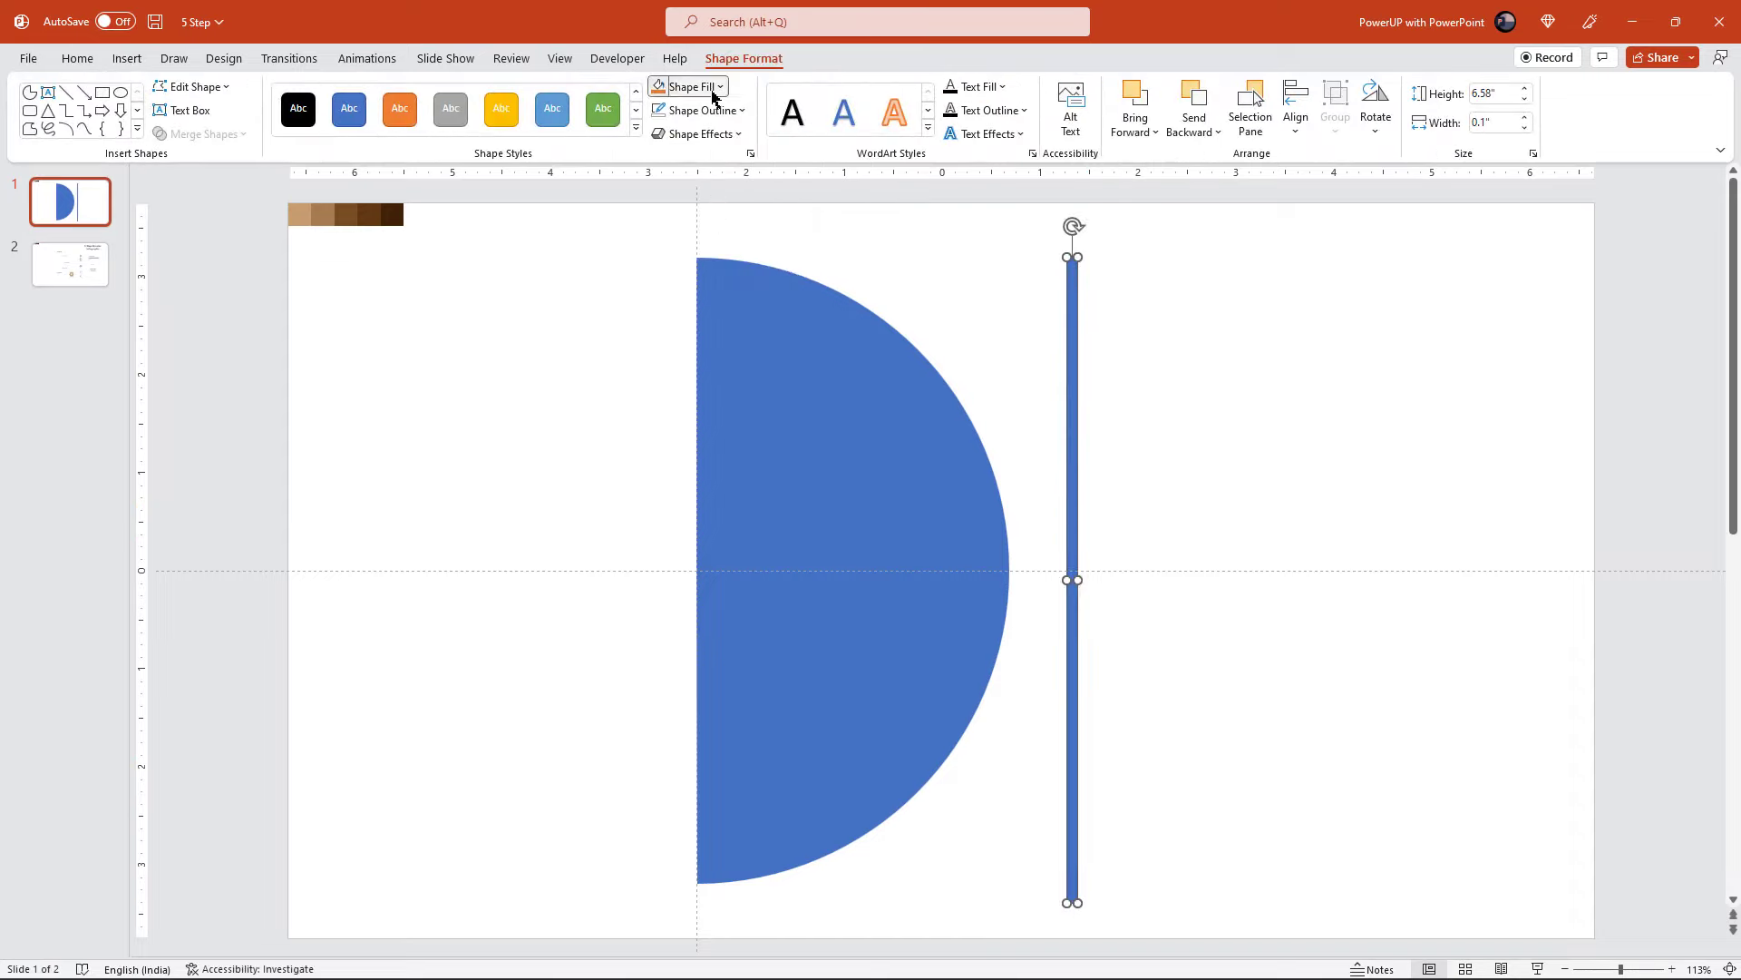
click(710, 87)
click(673, 180)
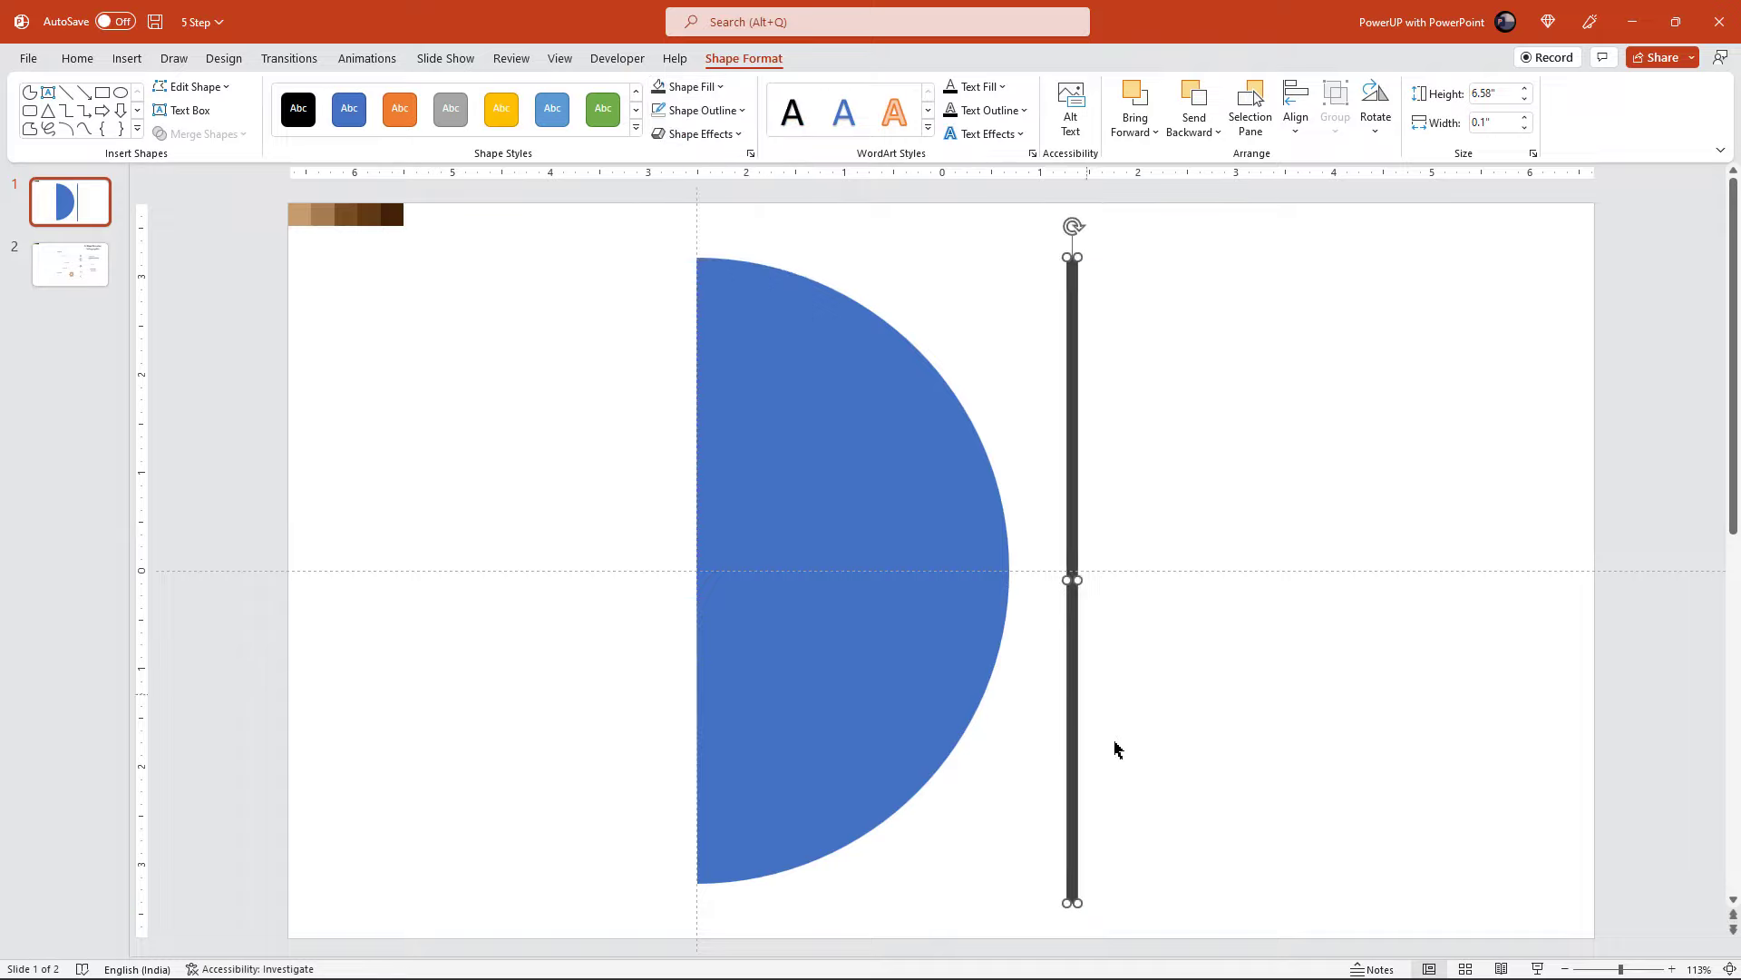
drag(1078, 902, 1078, 808)
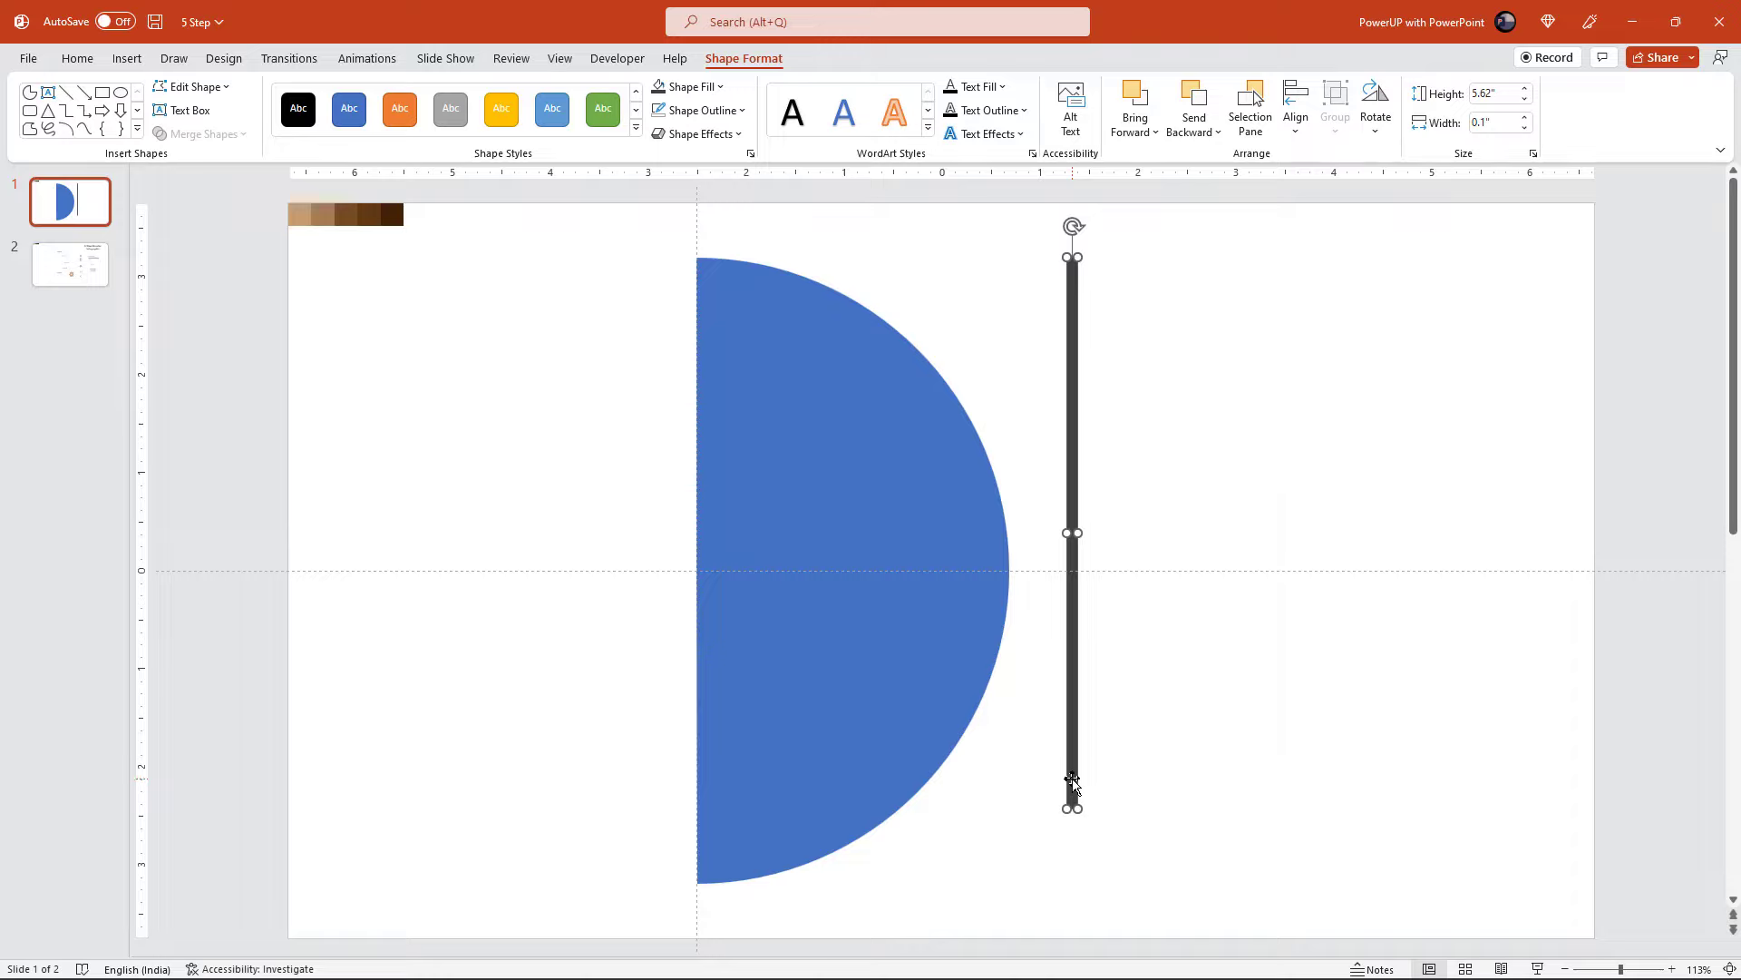
right_click(1073, 782)
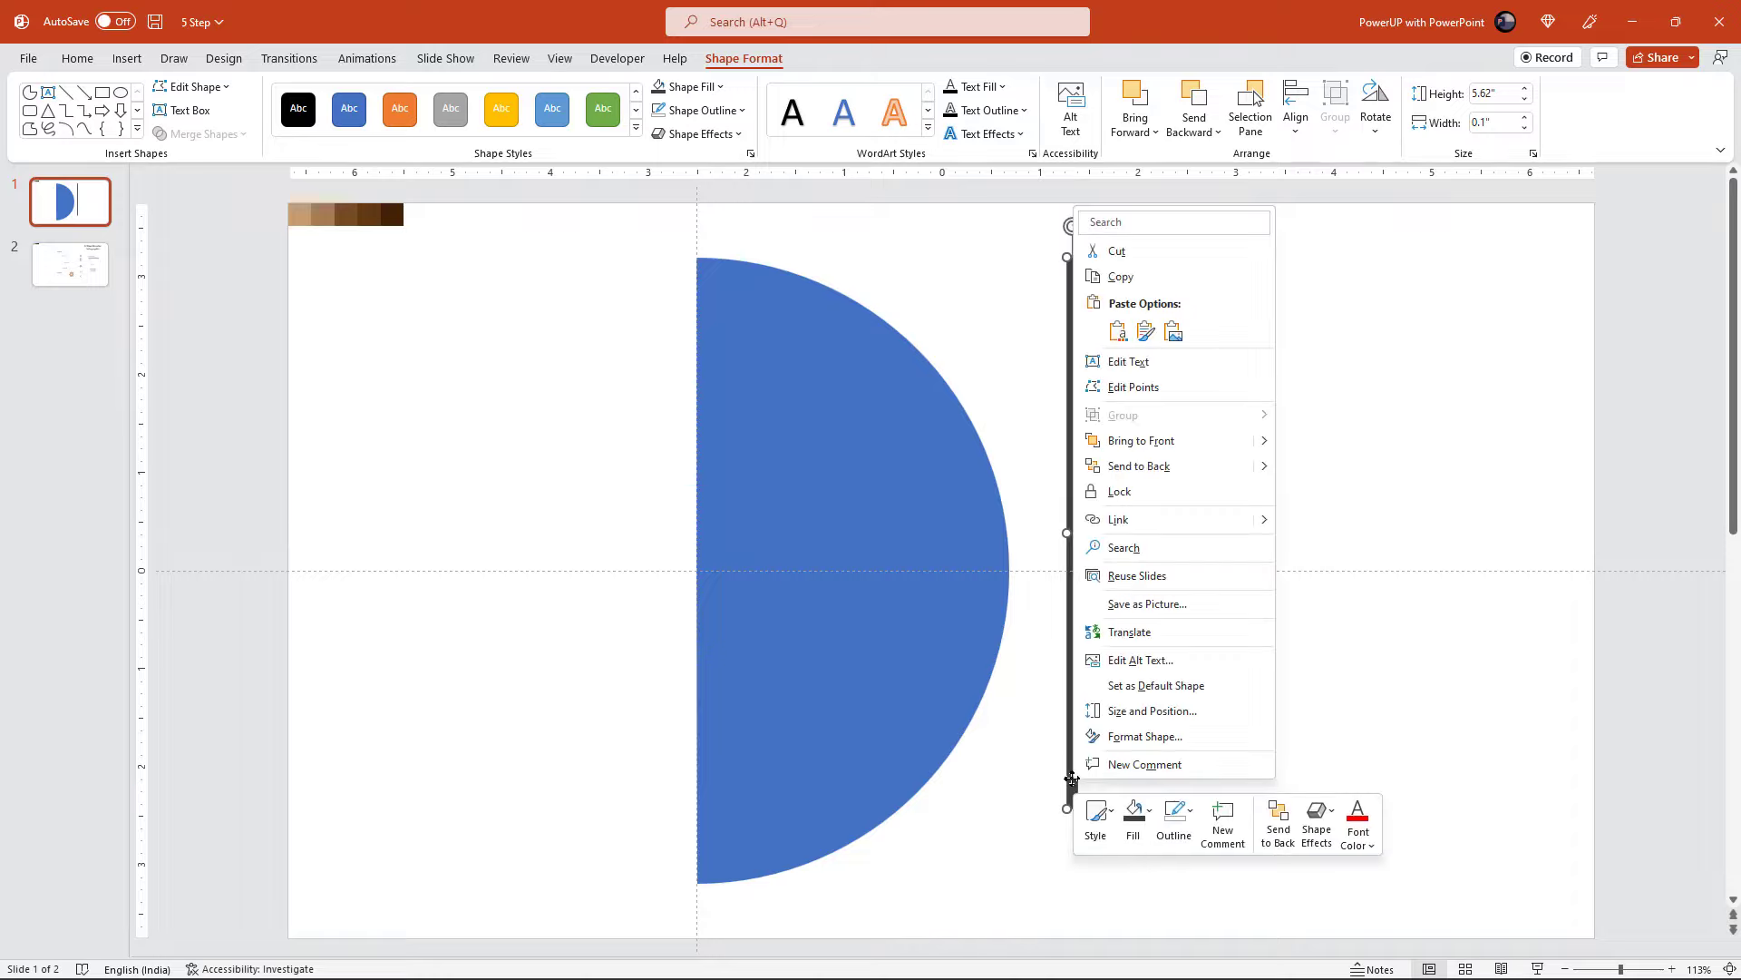
- Rotate the dark bar to 36° in Format Shape and move it through the half circle's centre
click(1142, 736)
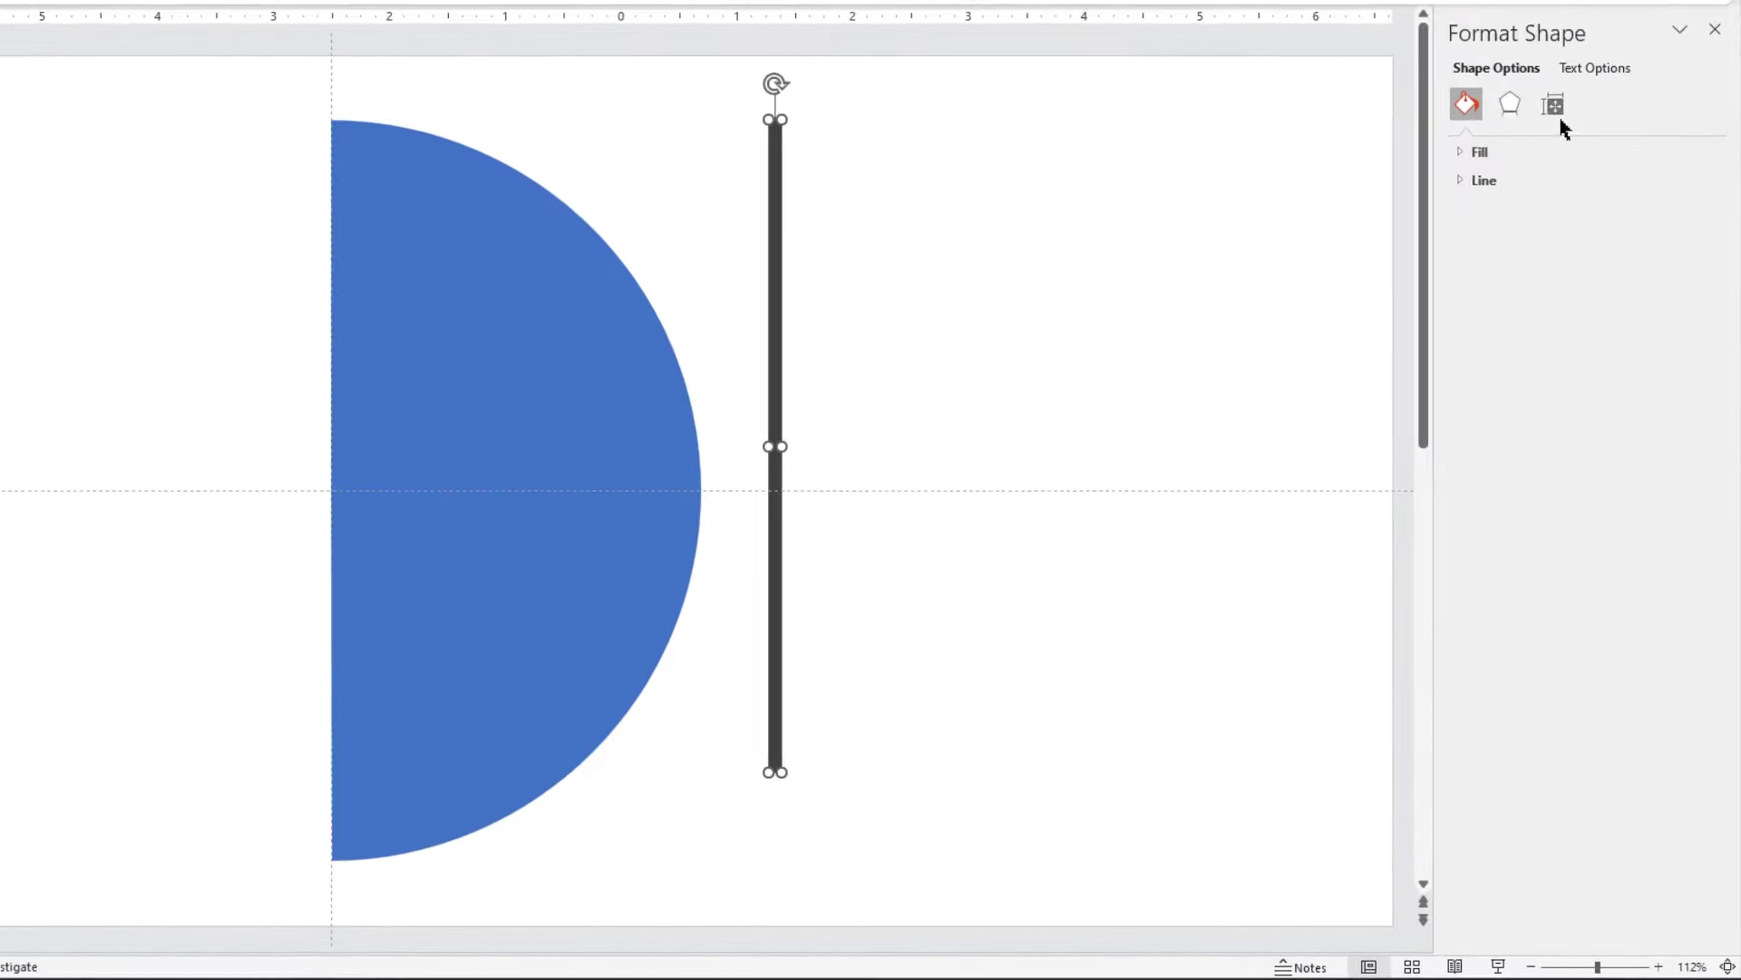
click(1554, 111)
click(1480, 152)
text(36)
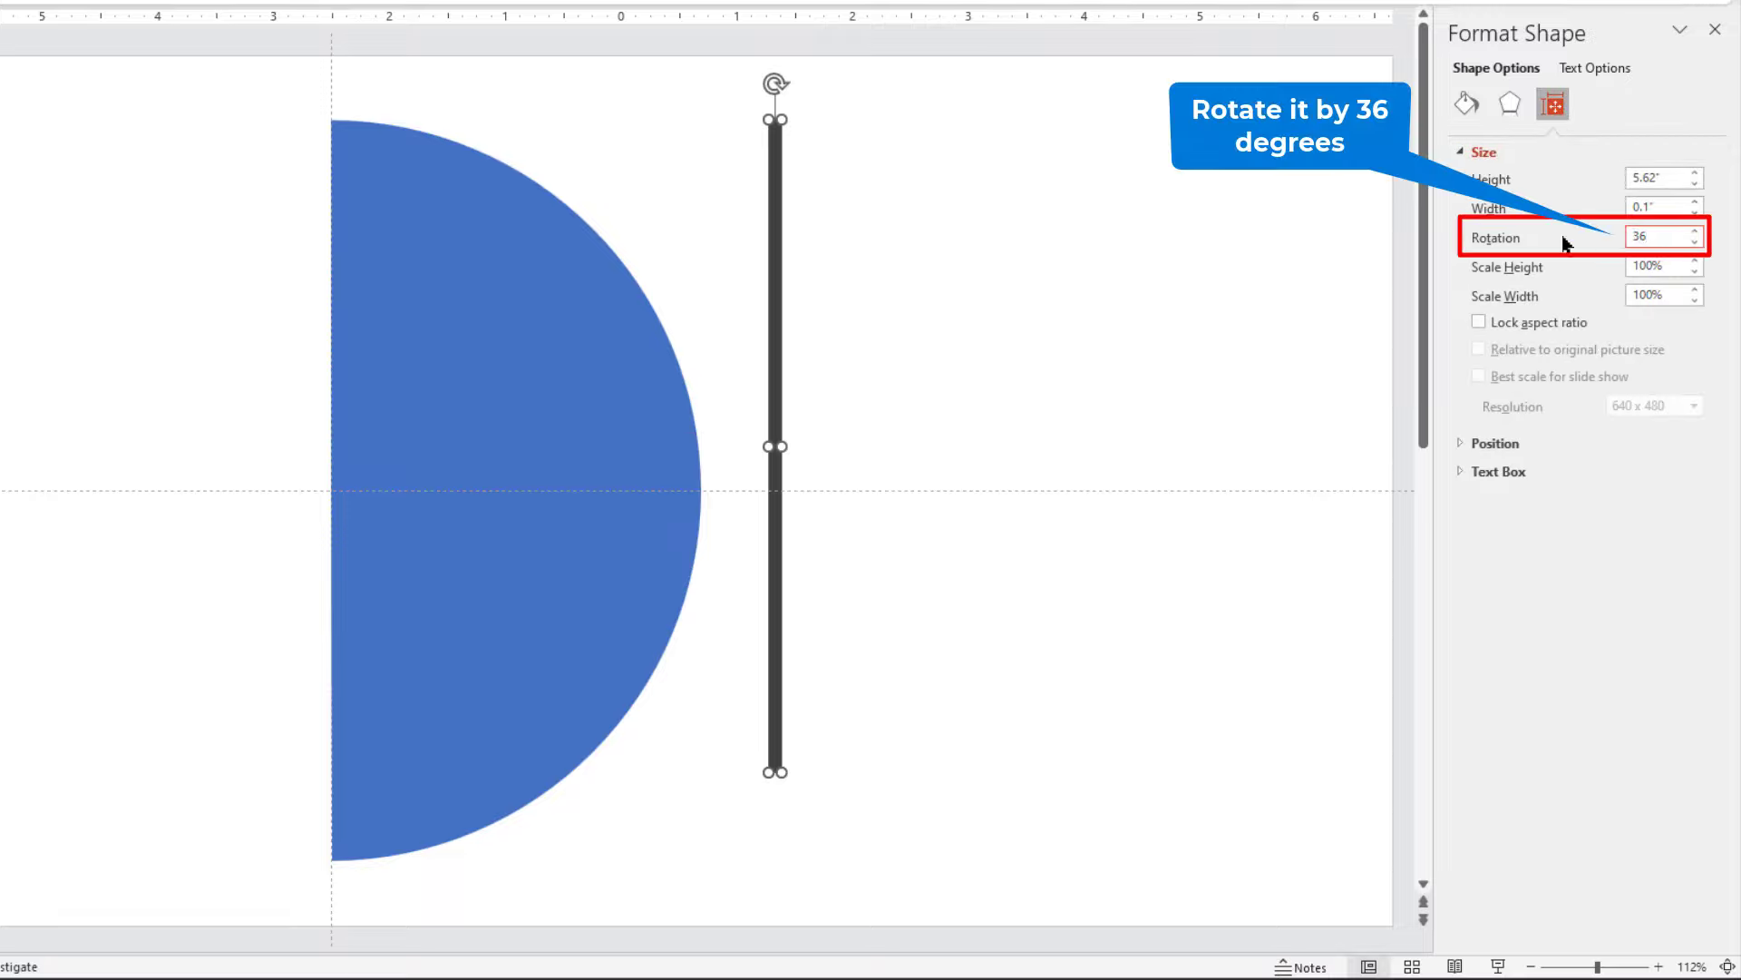
key(Return)
drag(882, 302, 532, 218)
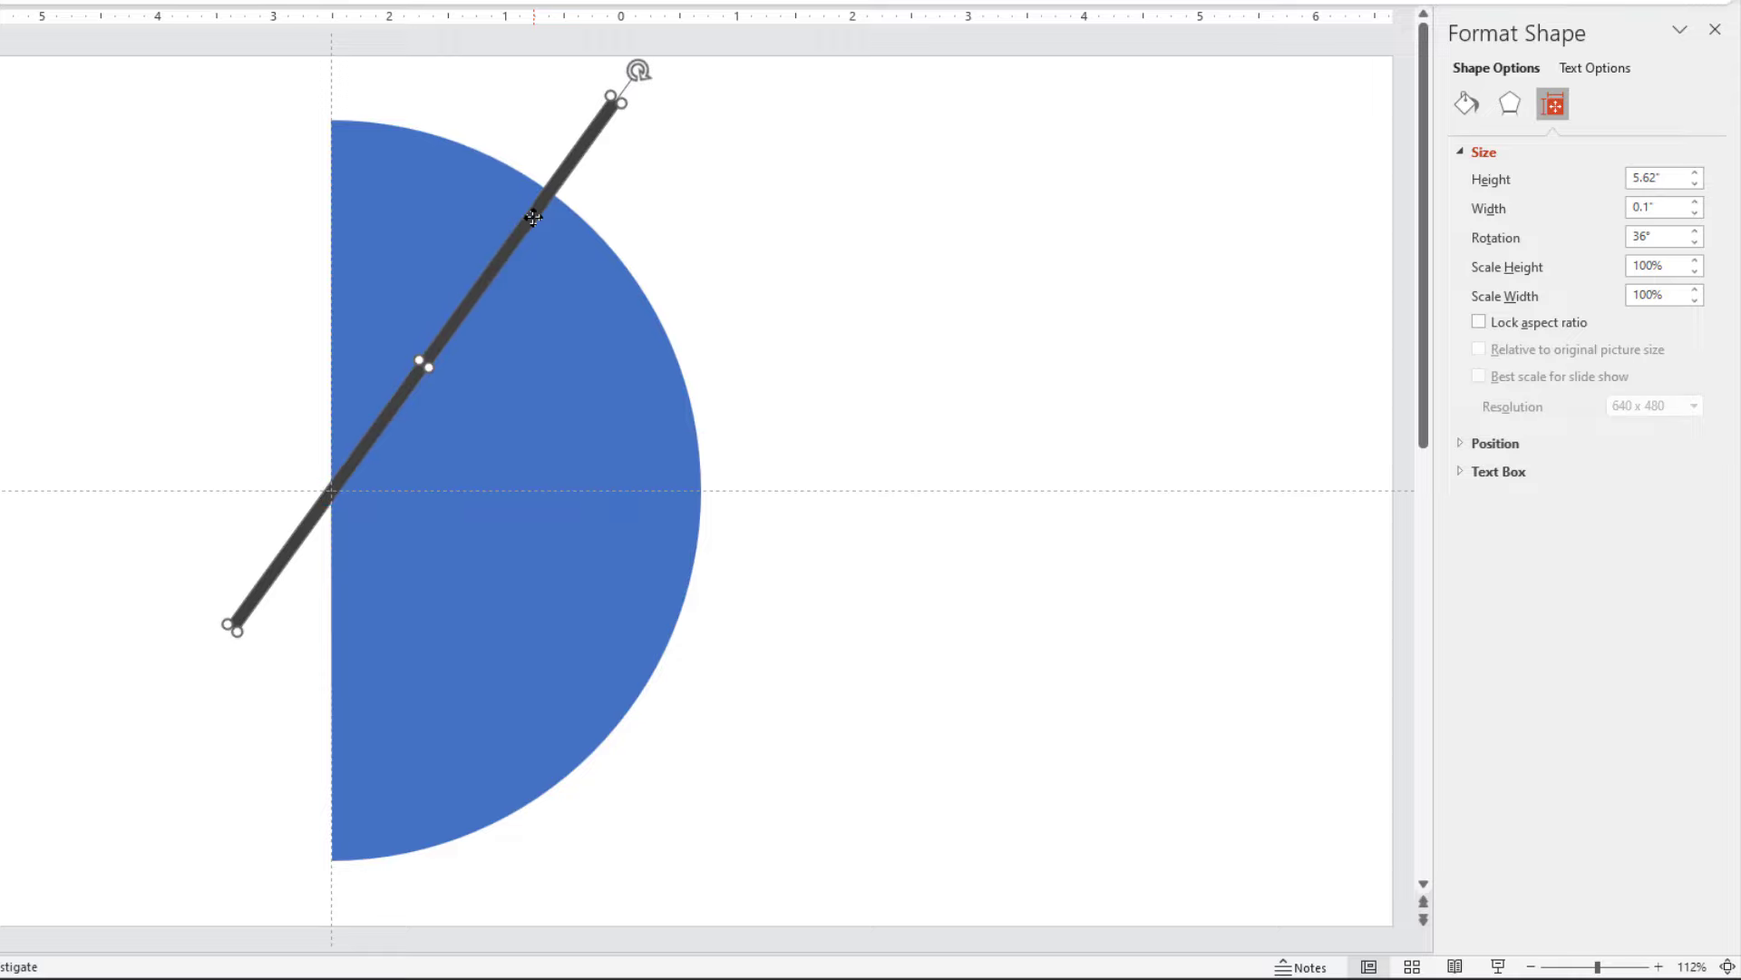
click(765, 239)
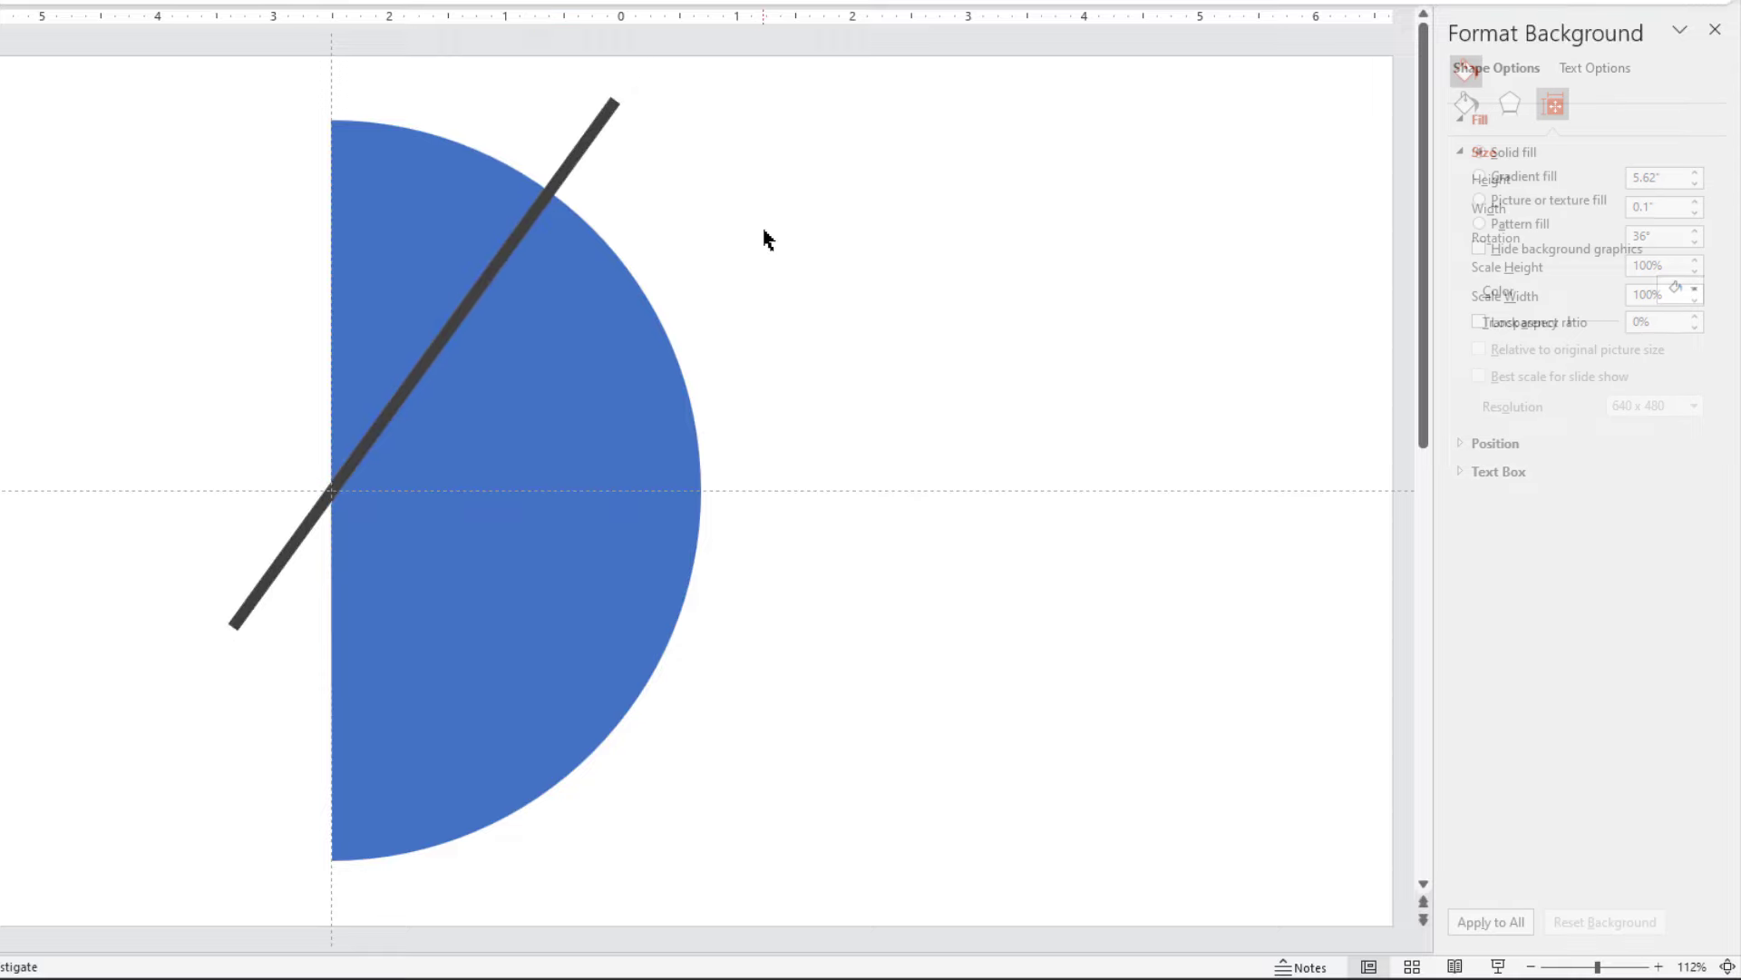
- Duplicate the bar, rotate the copy to 72°, centre it on the hub, and duplicate it again
click(581, 150)
key(ctrl+d)
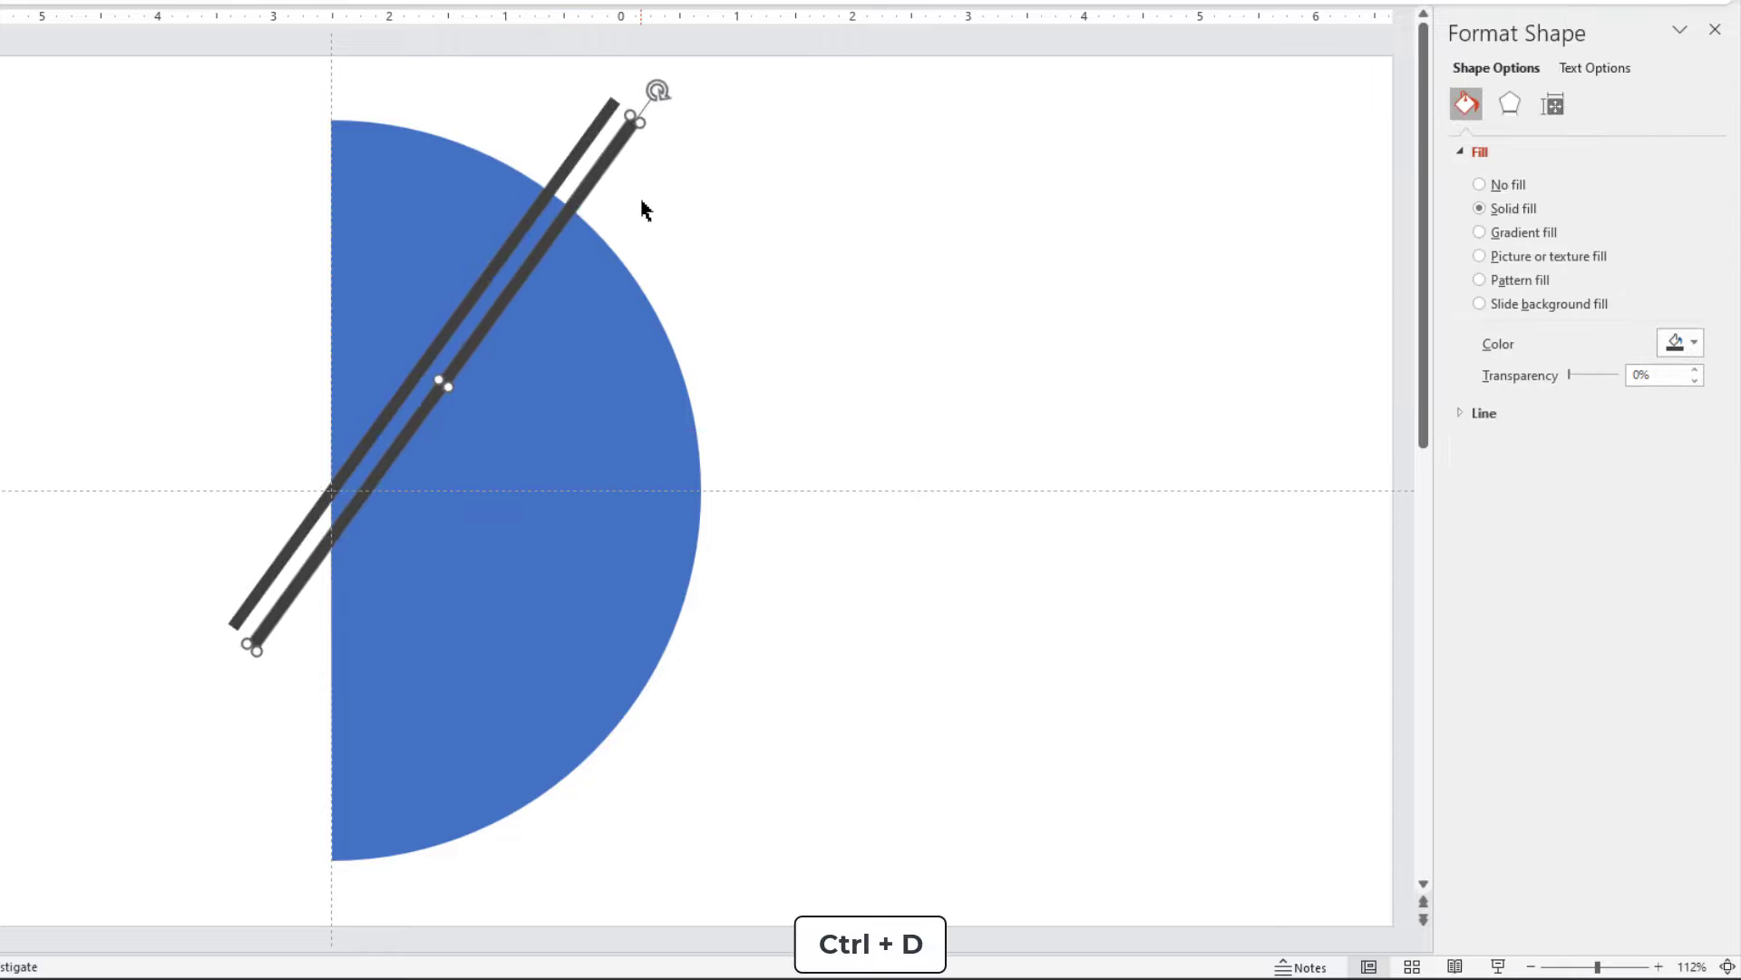
click(1553, 104)
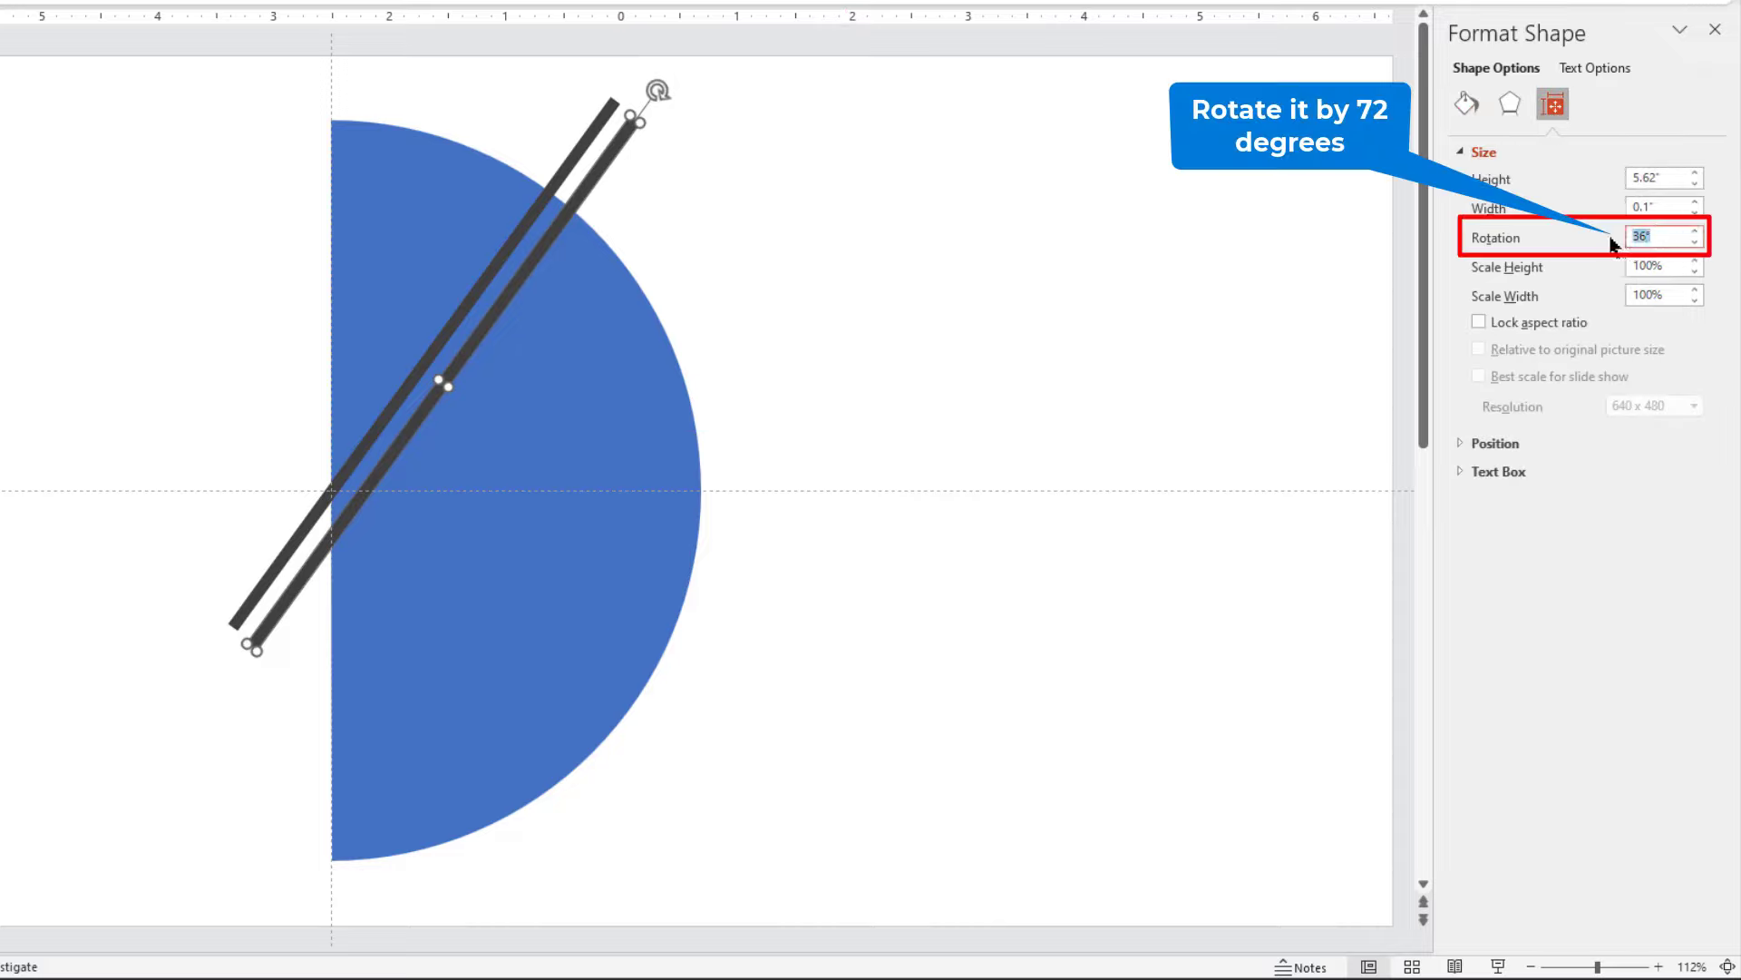
text(72)
key(Return)
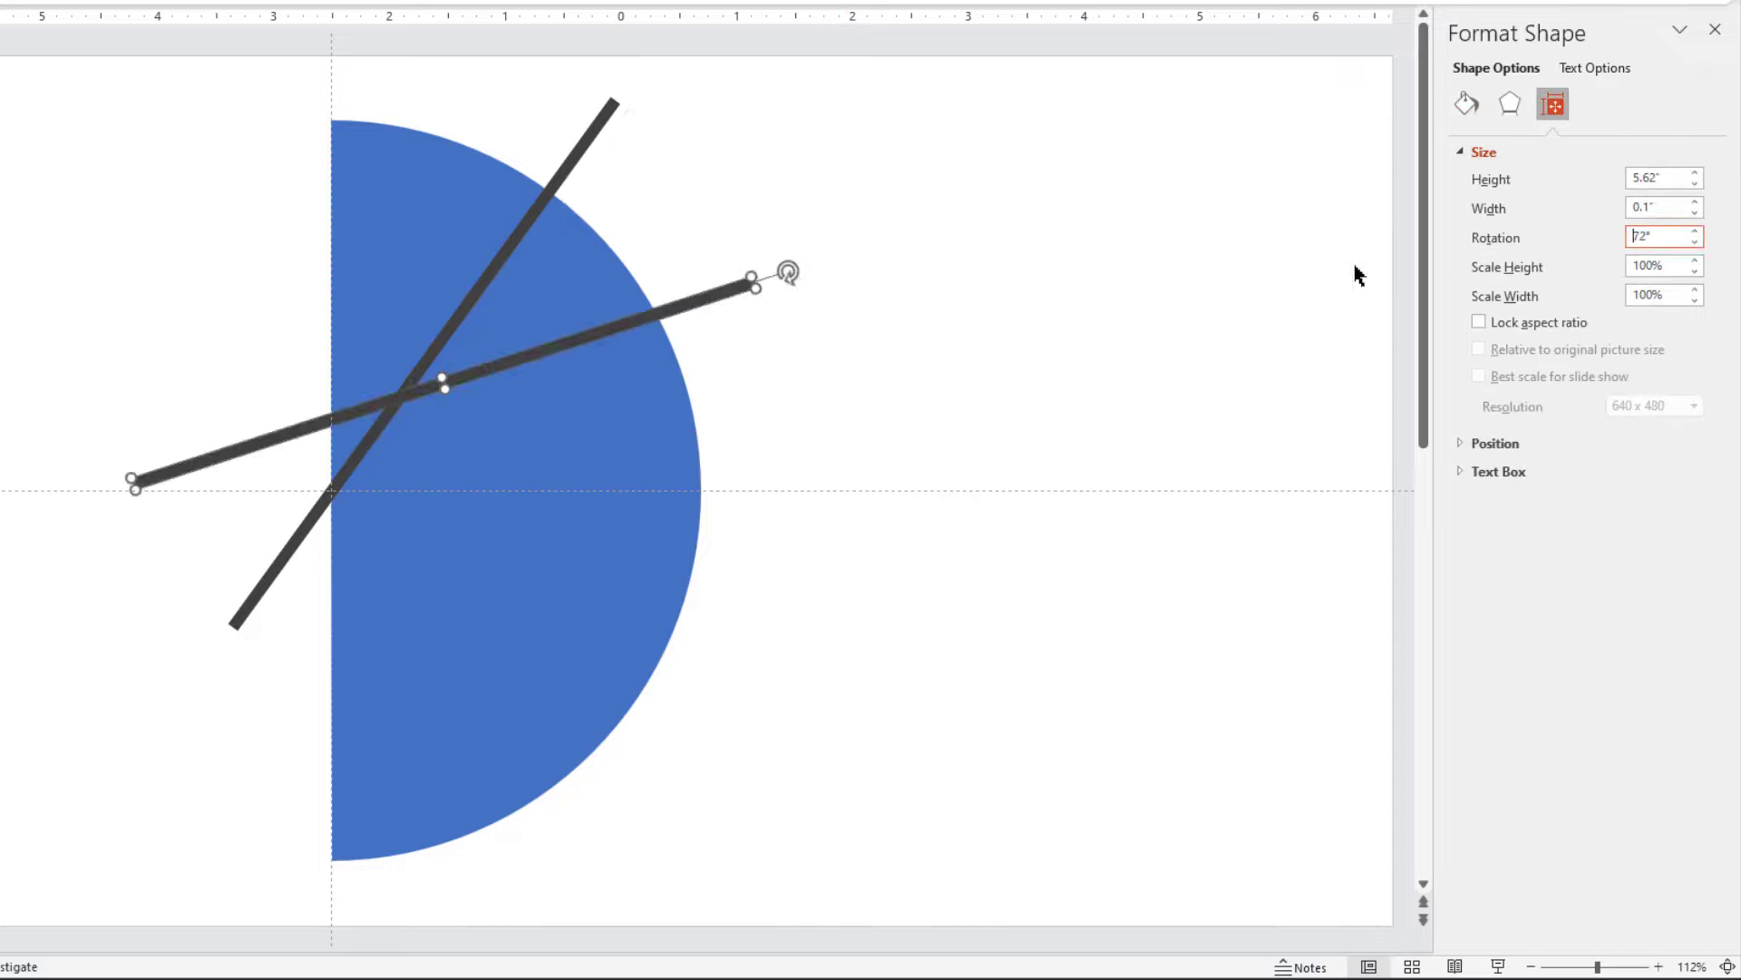
mouse_move(736, 297)
mouse_down()
mouse_move(725, 368)
mouse_move(785, 350)
mouse_up()
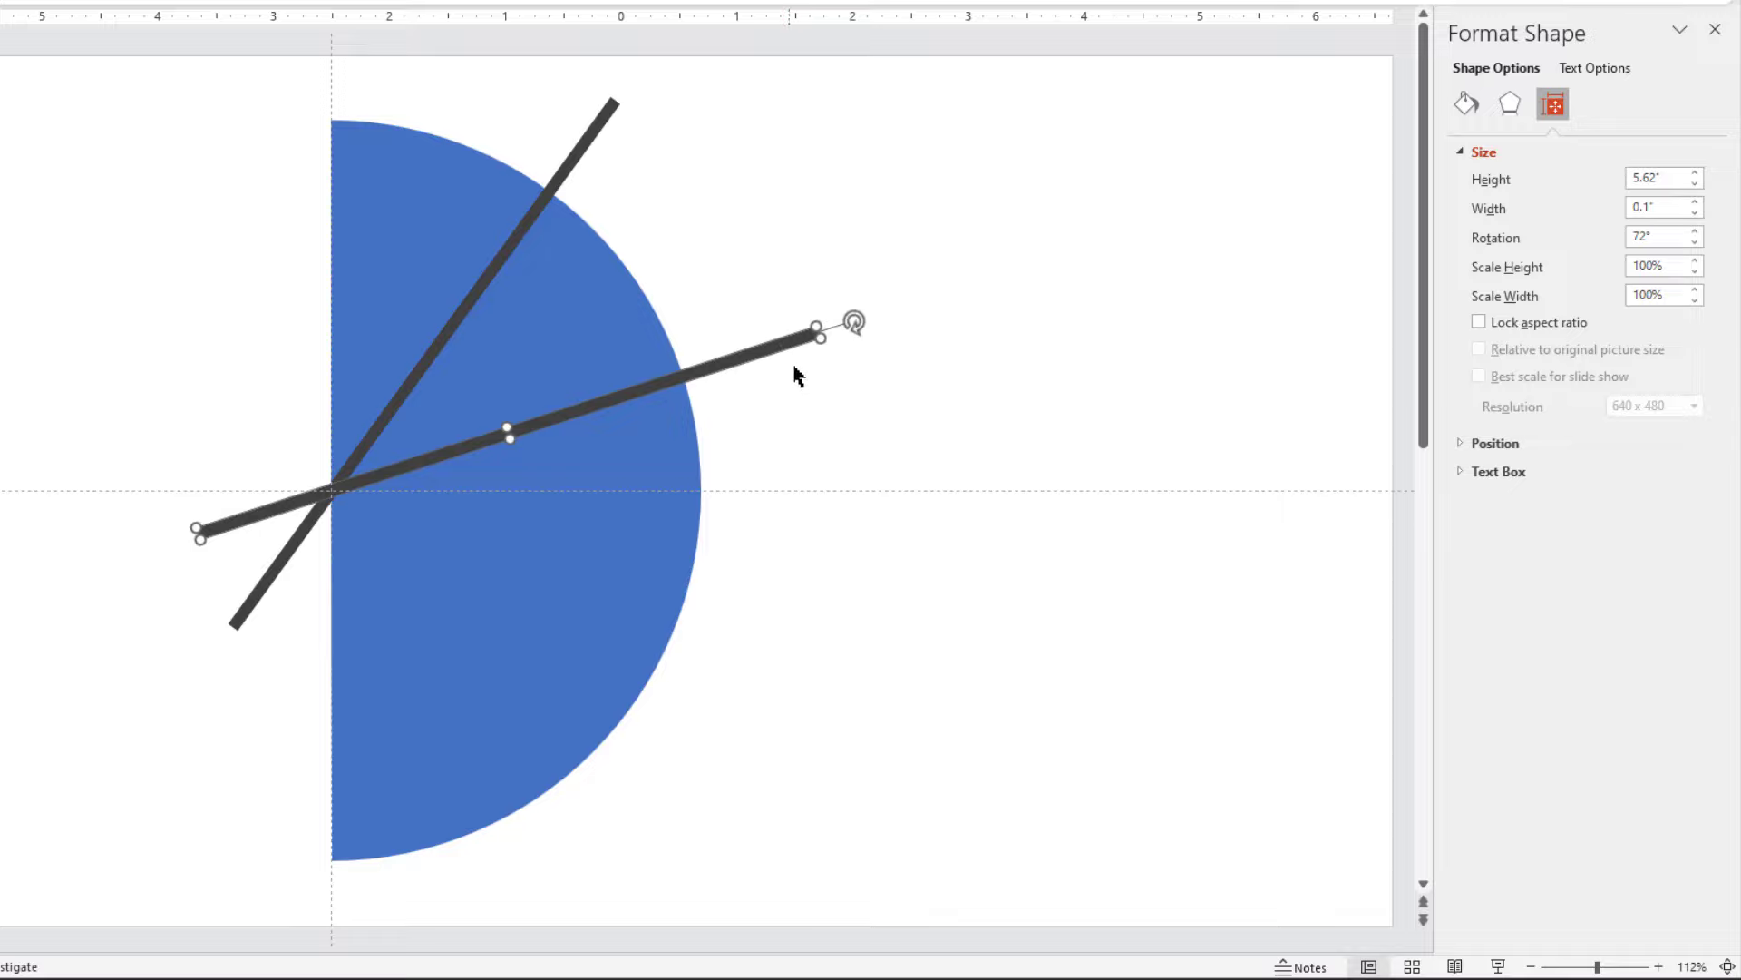
click(832, 413)
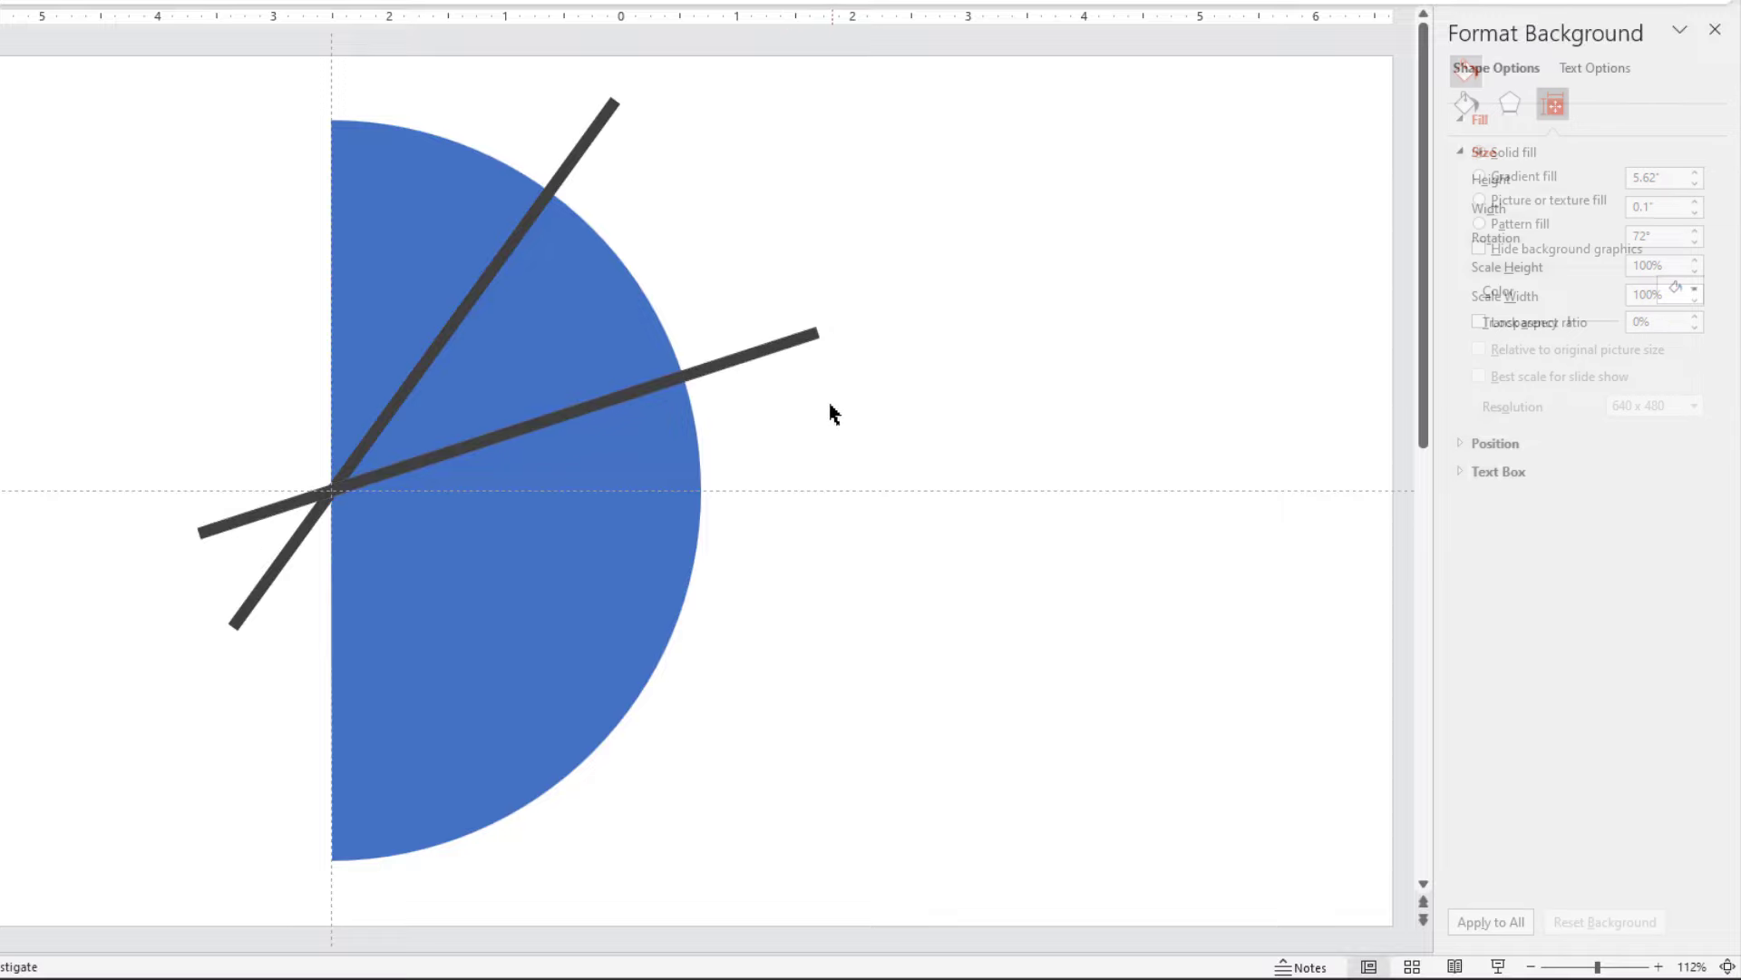
click(765, 348)
key(ctrl+d)
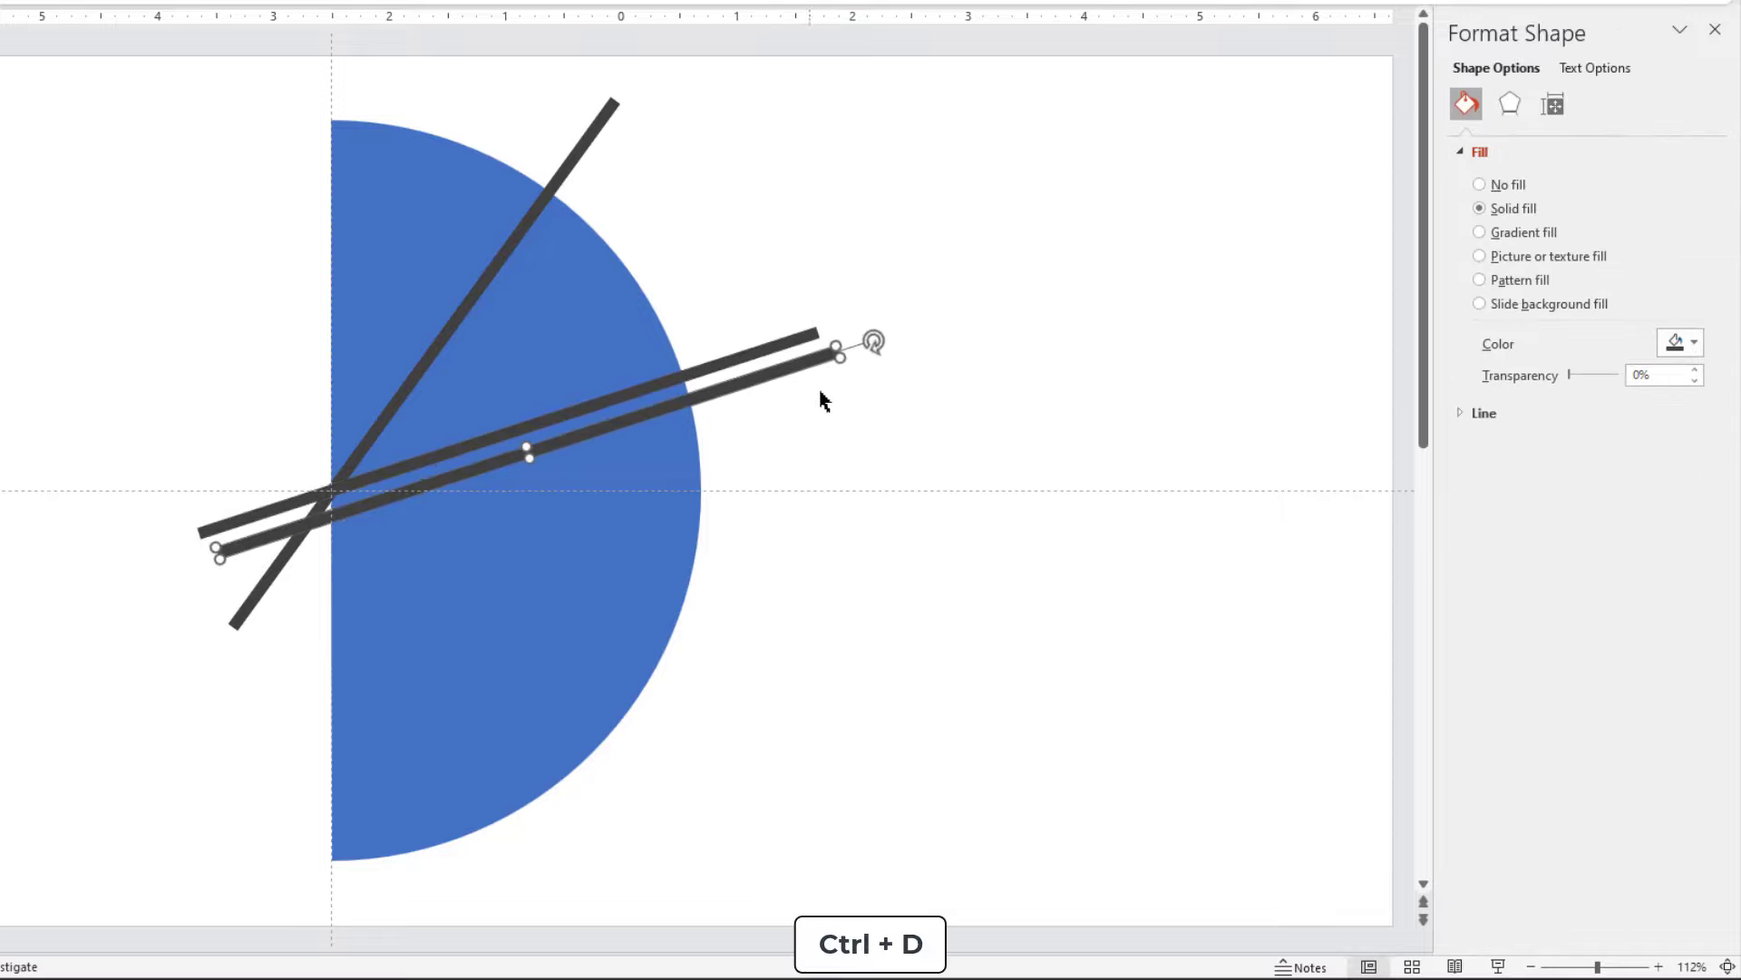
- Flip two bar copies vertically and move both through the half circle's centre for four bars
click(1304, 158)
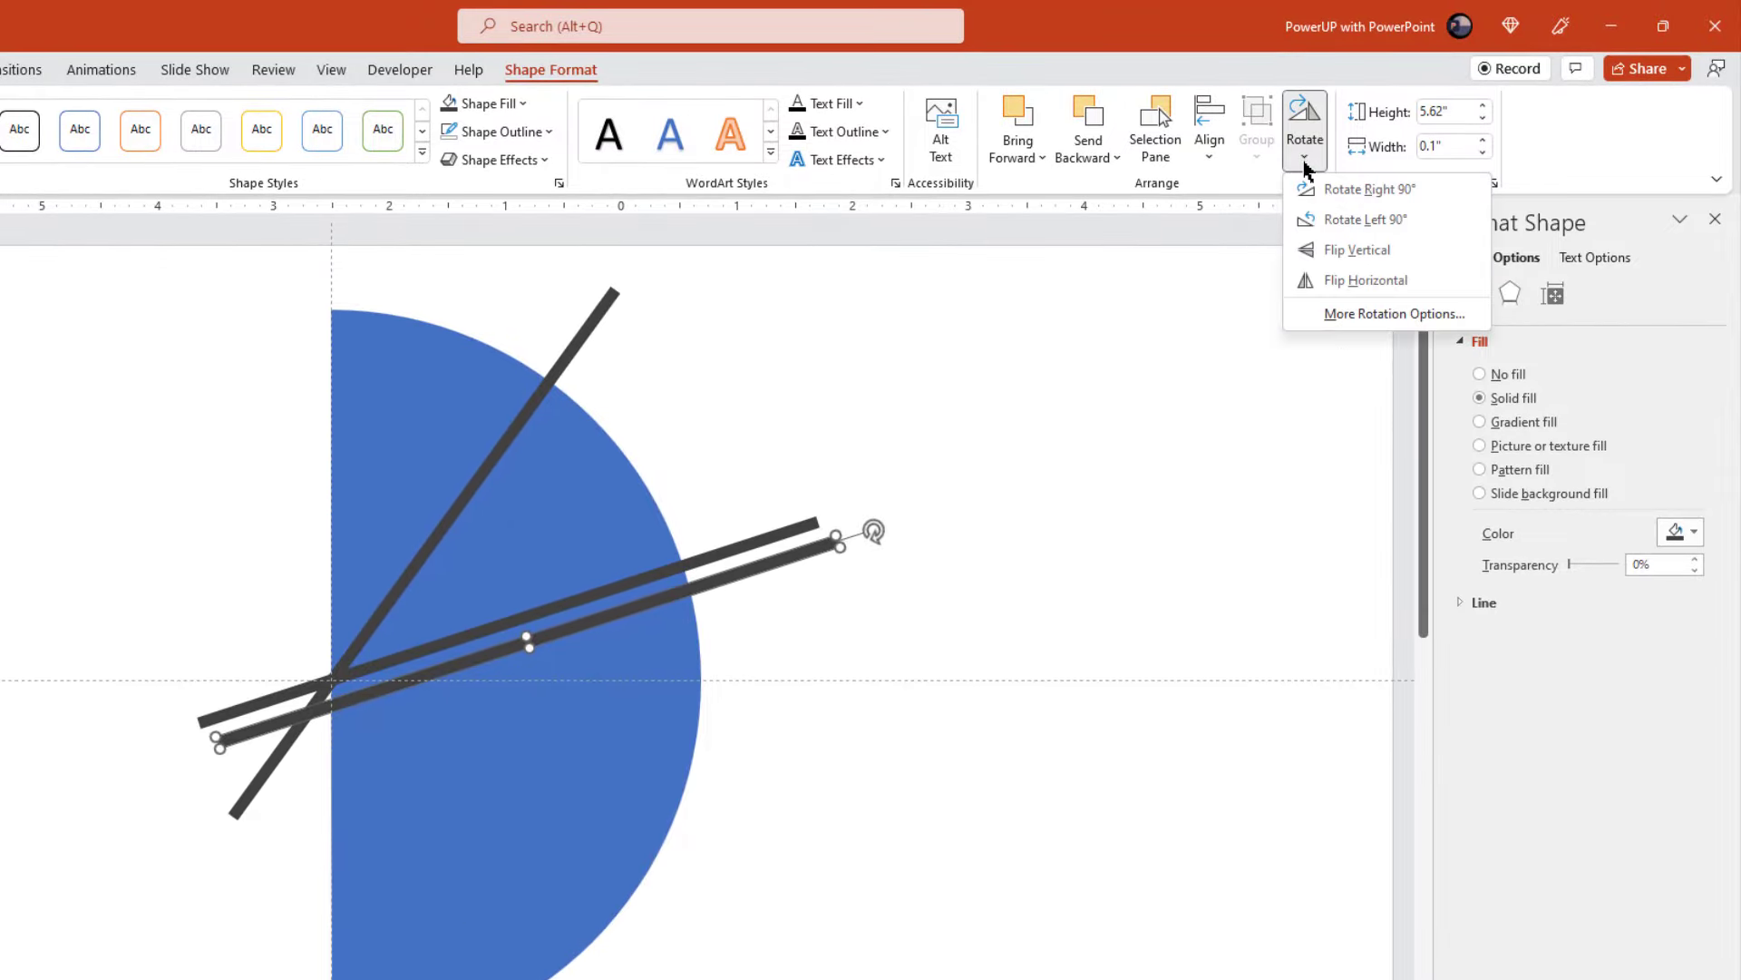
click(1339, 260)
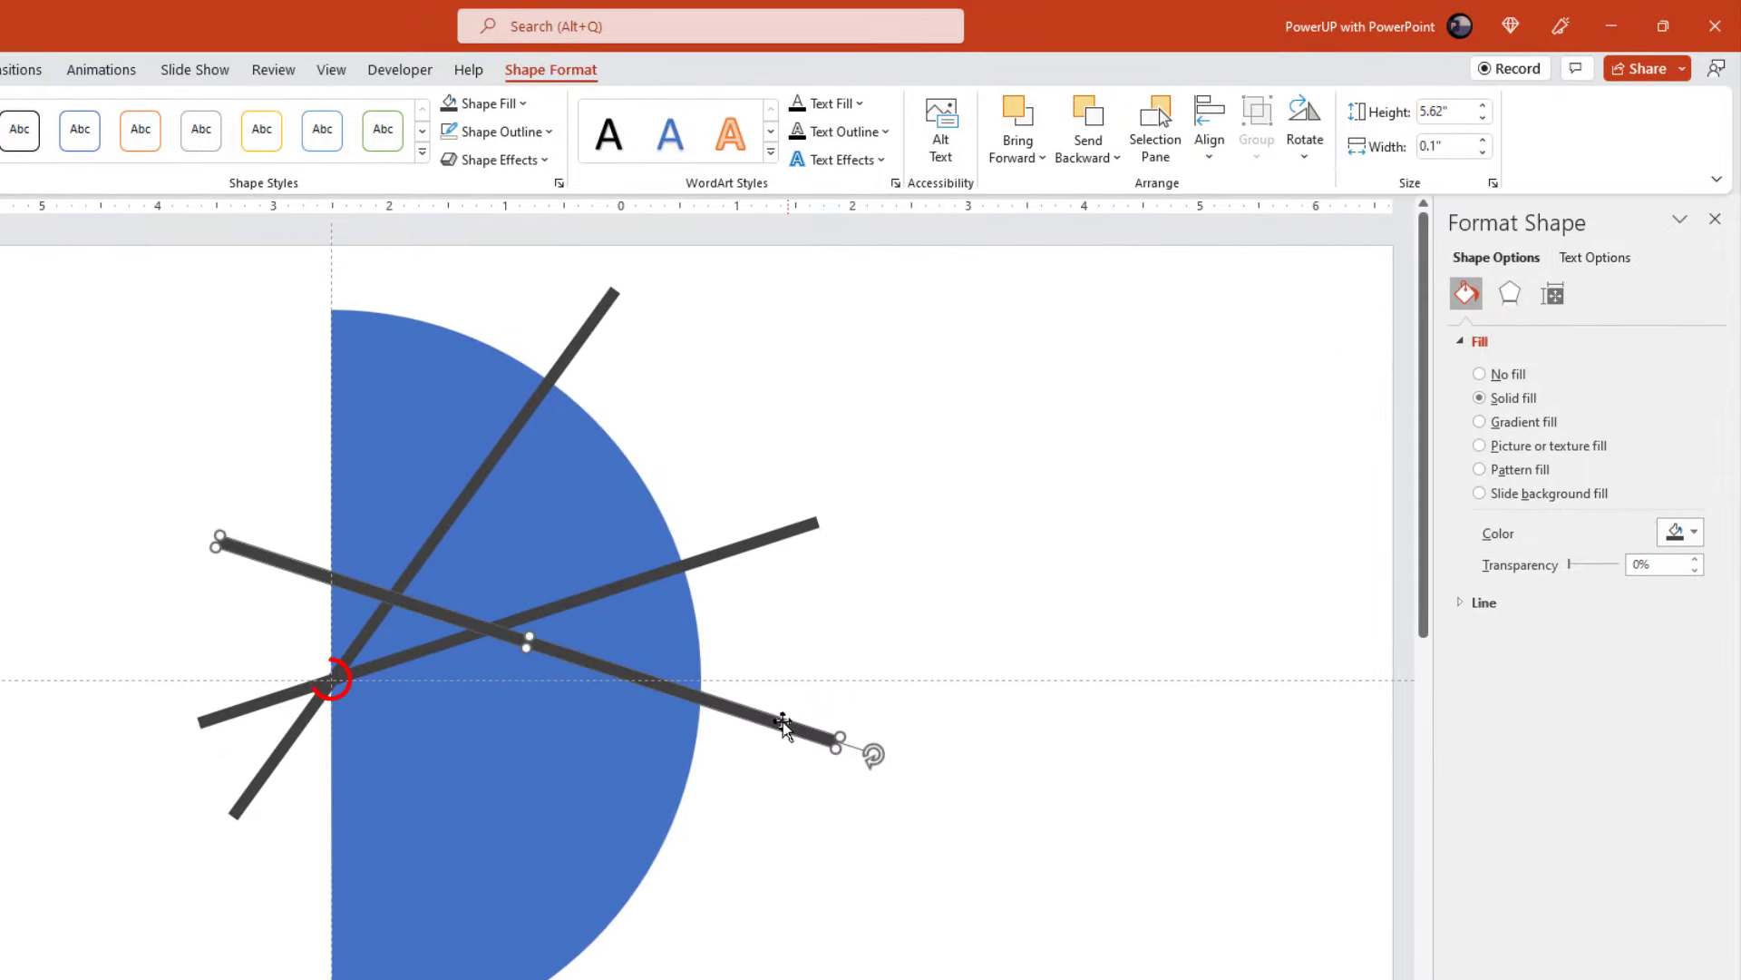
drag(783, 723, 766, 817)
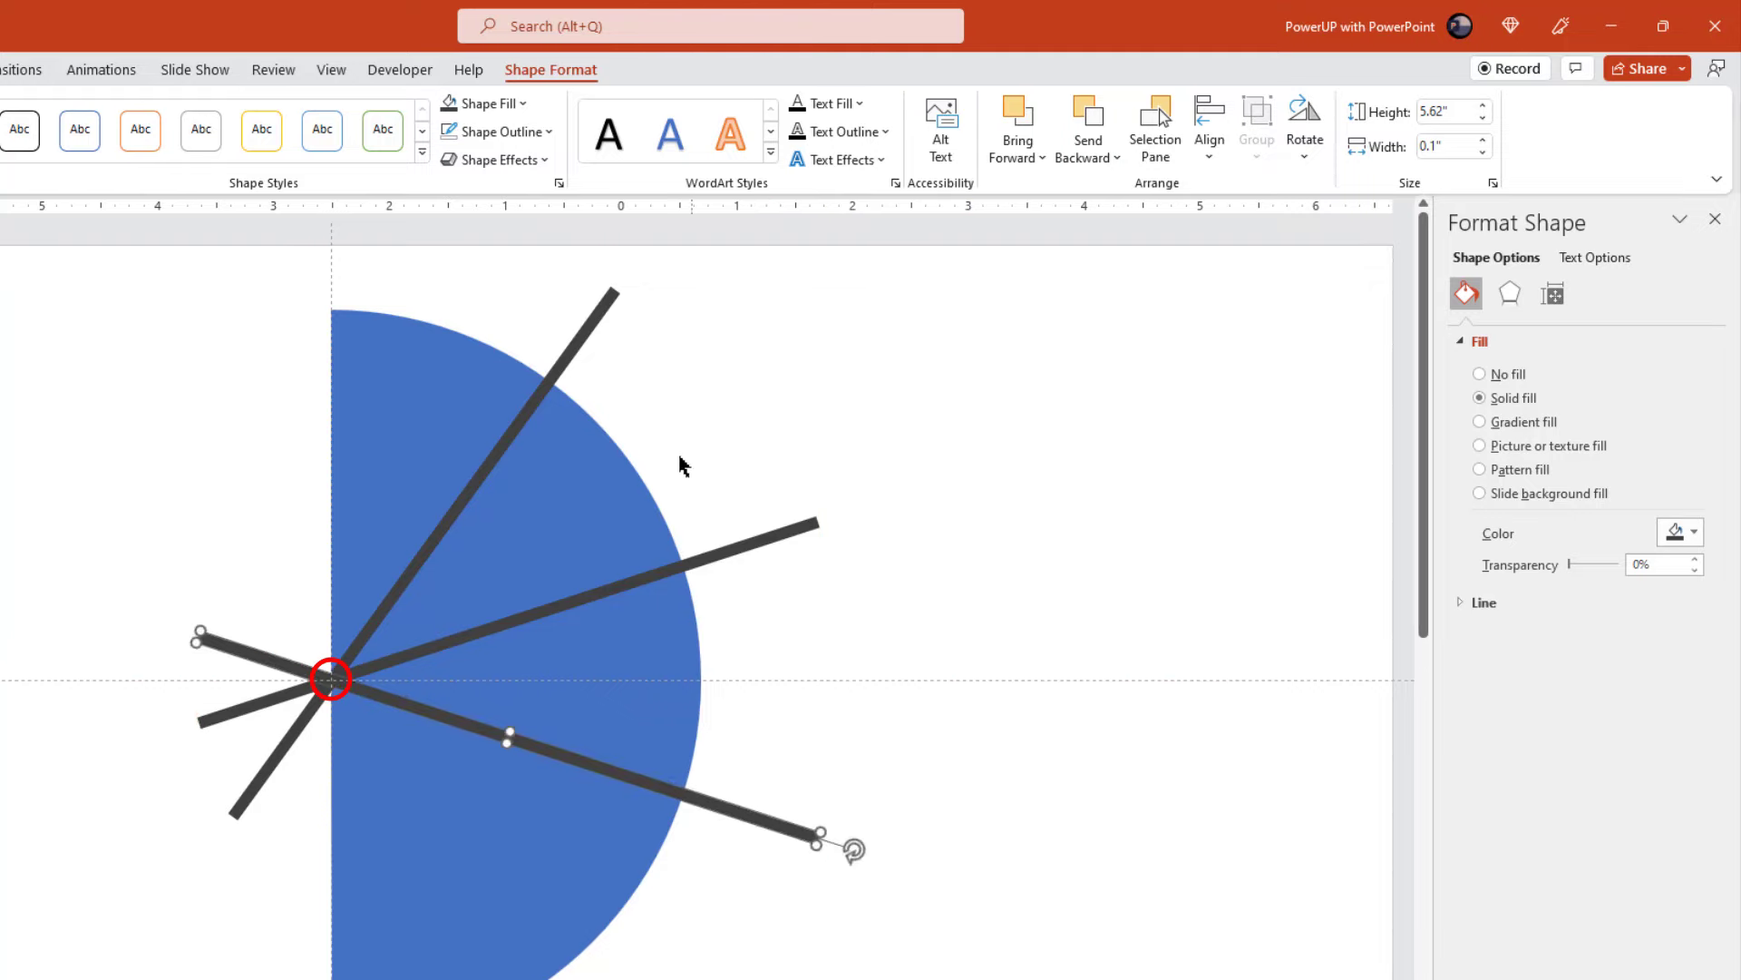
click(624, 375)
click(580, 340)
key(ctrl+d)
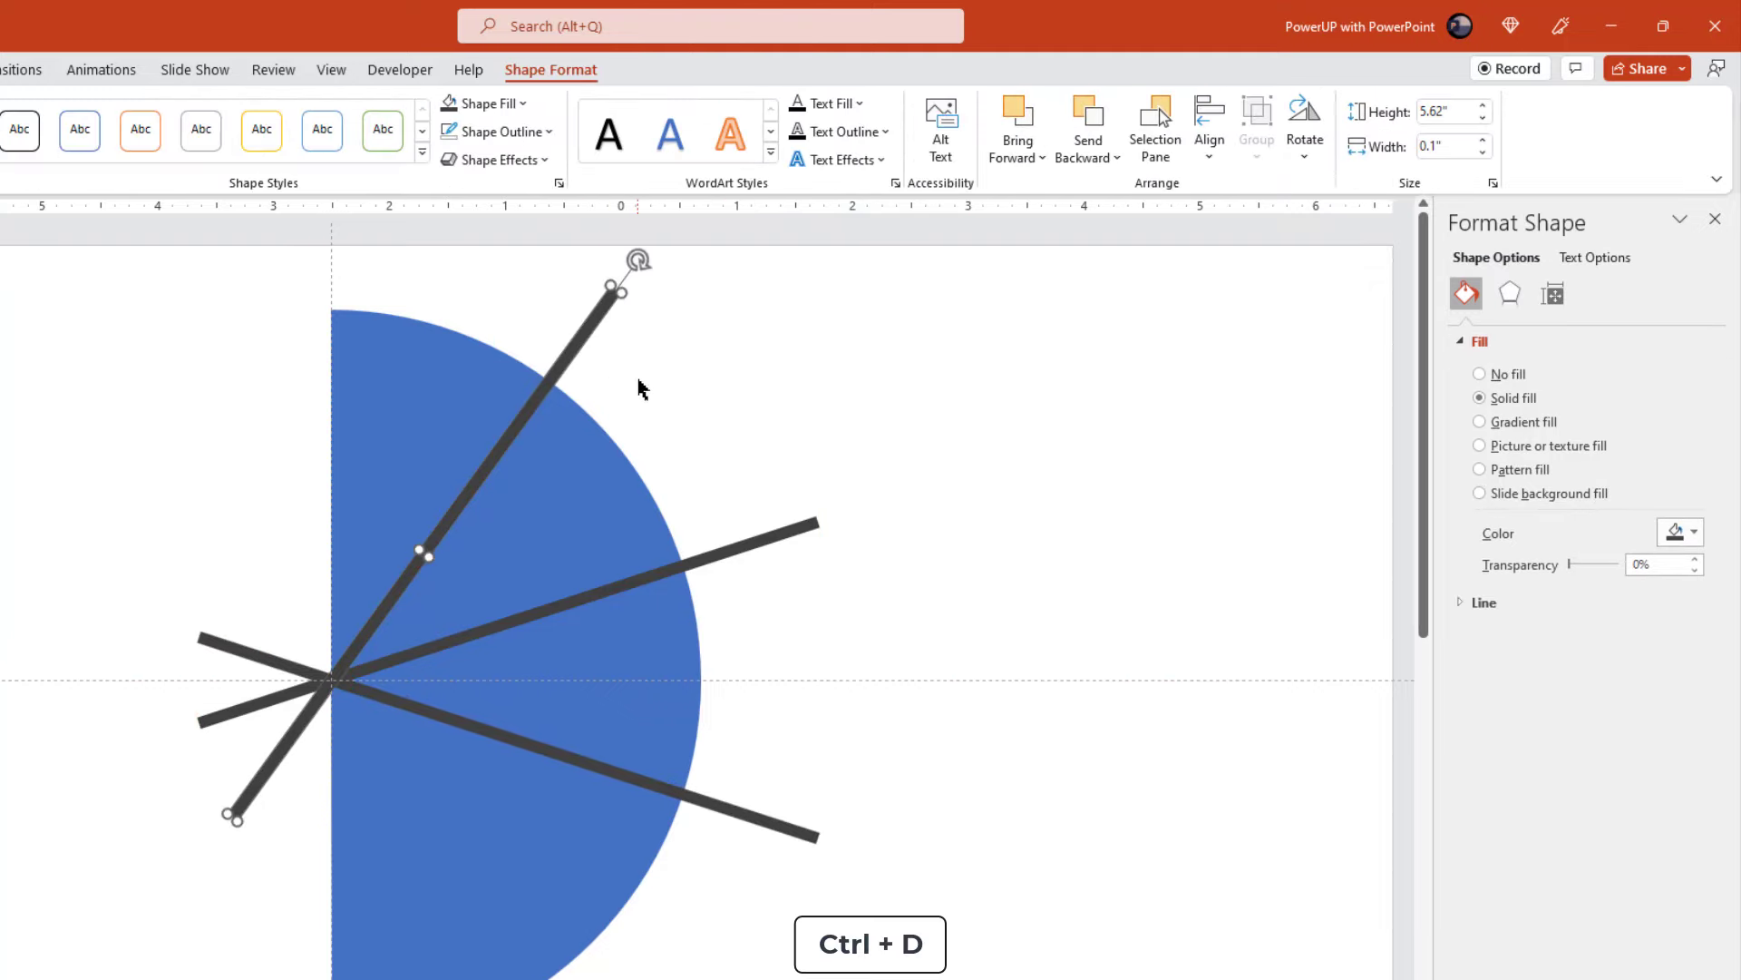
click(1304, 159)
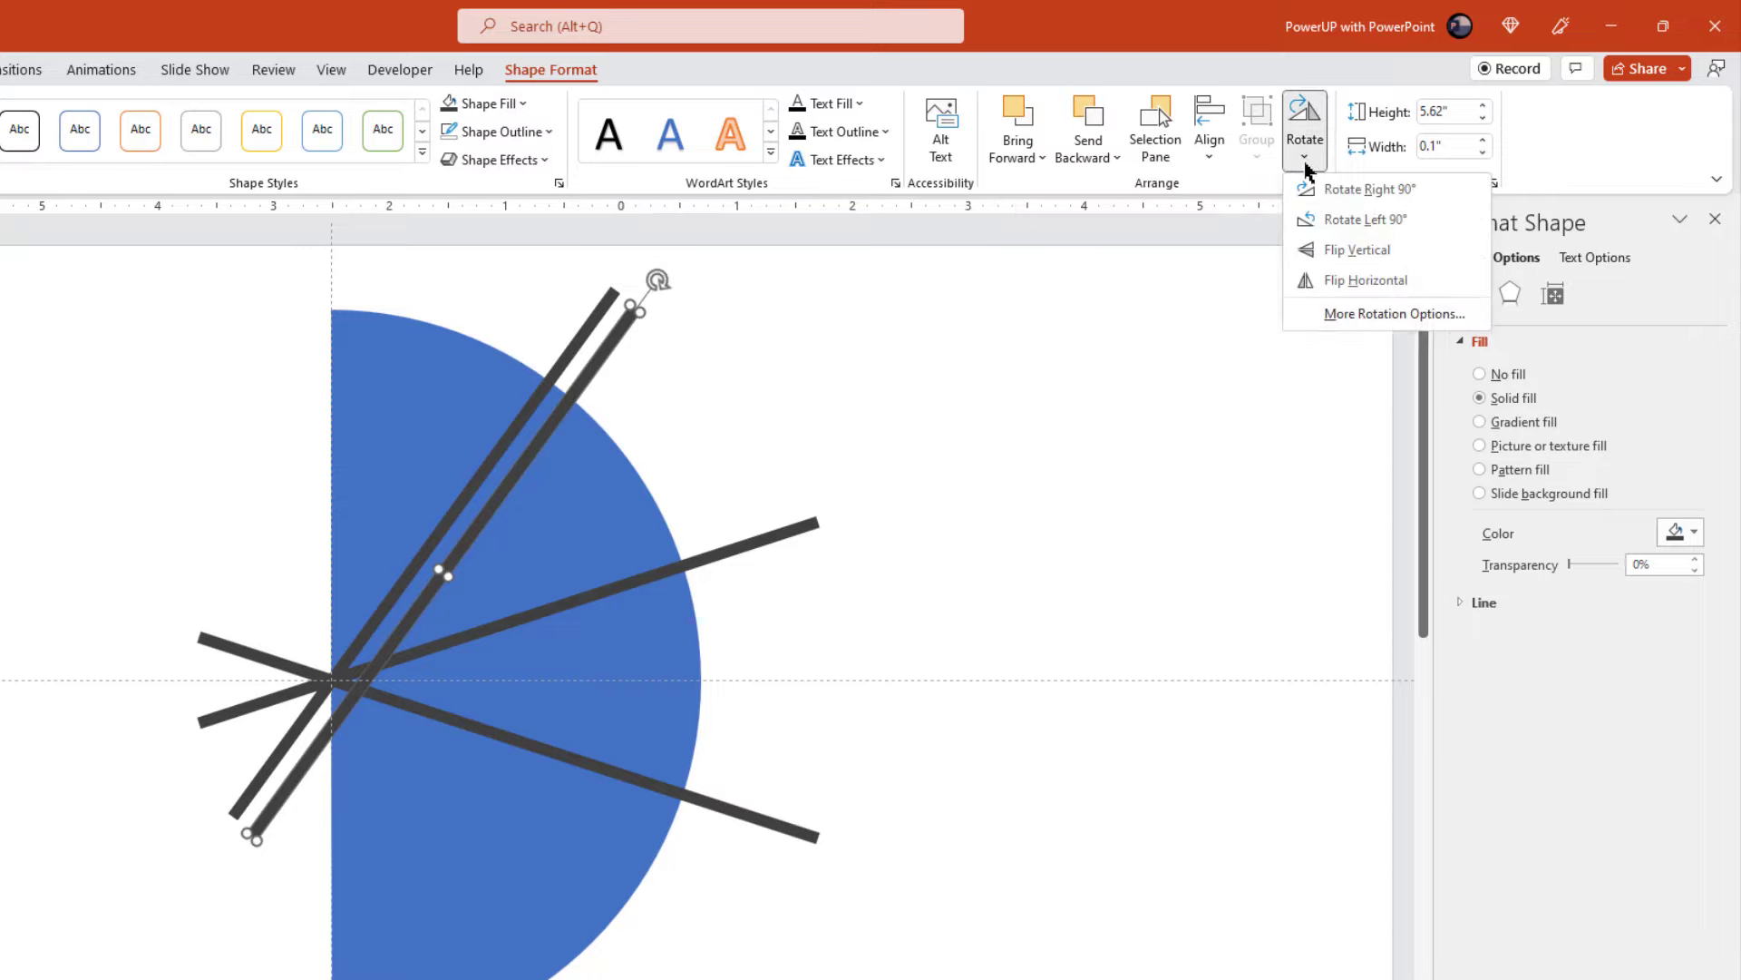
click(1331, 254)
mouse_move(310, 390)
mouse_down()
mouse_move(306, 647)
mouse_move(303, 628)
mouse_up()
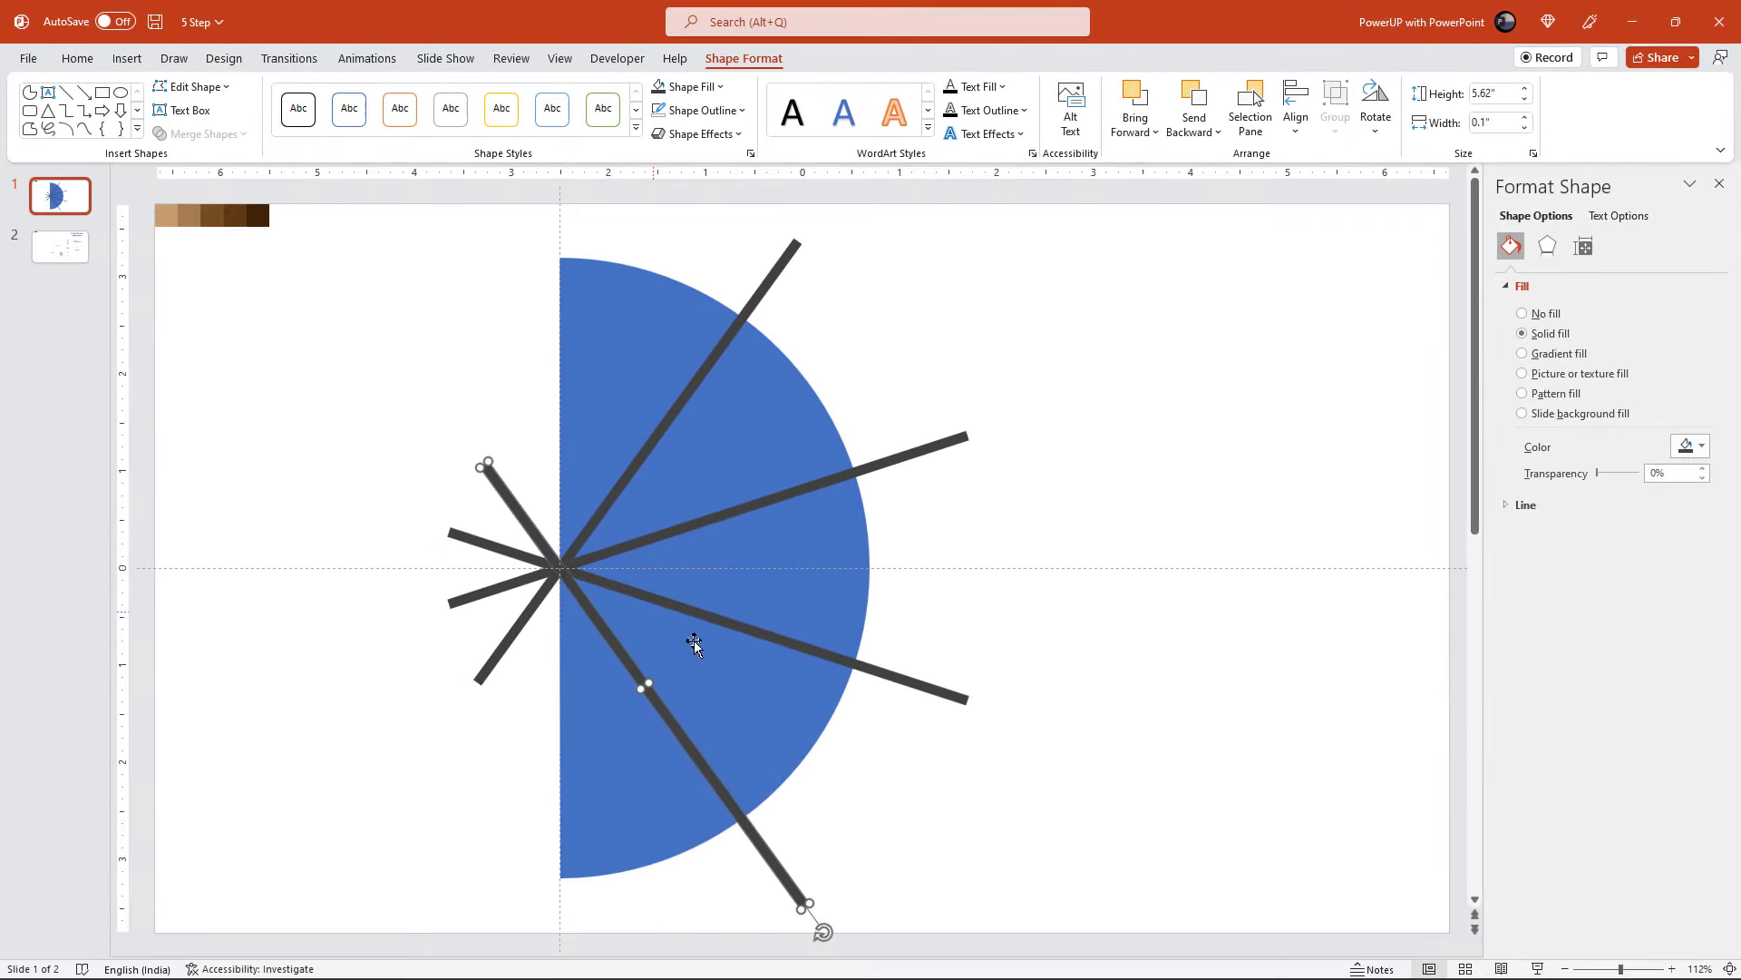
click(1031, 817)
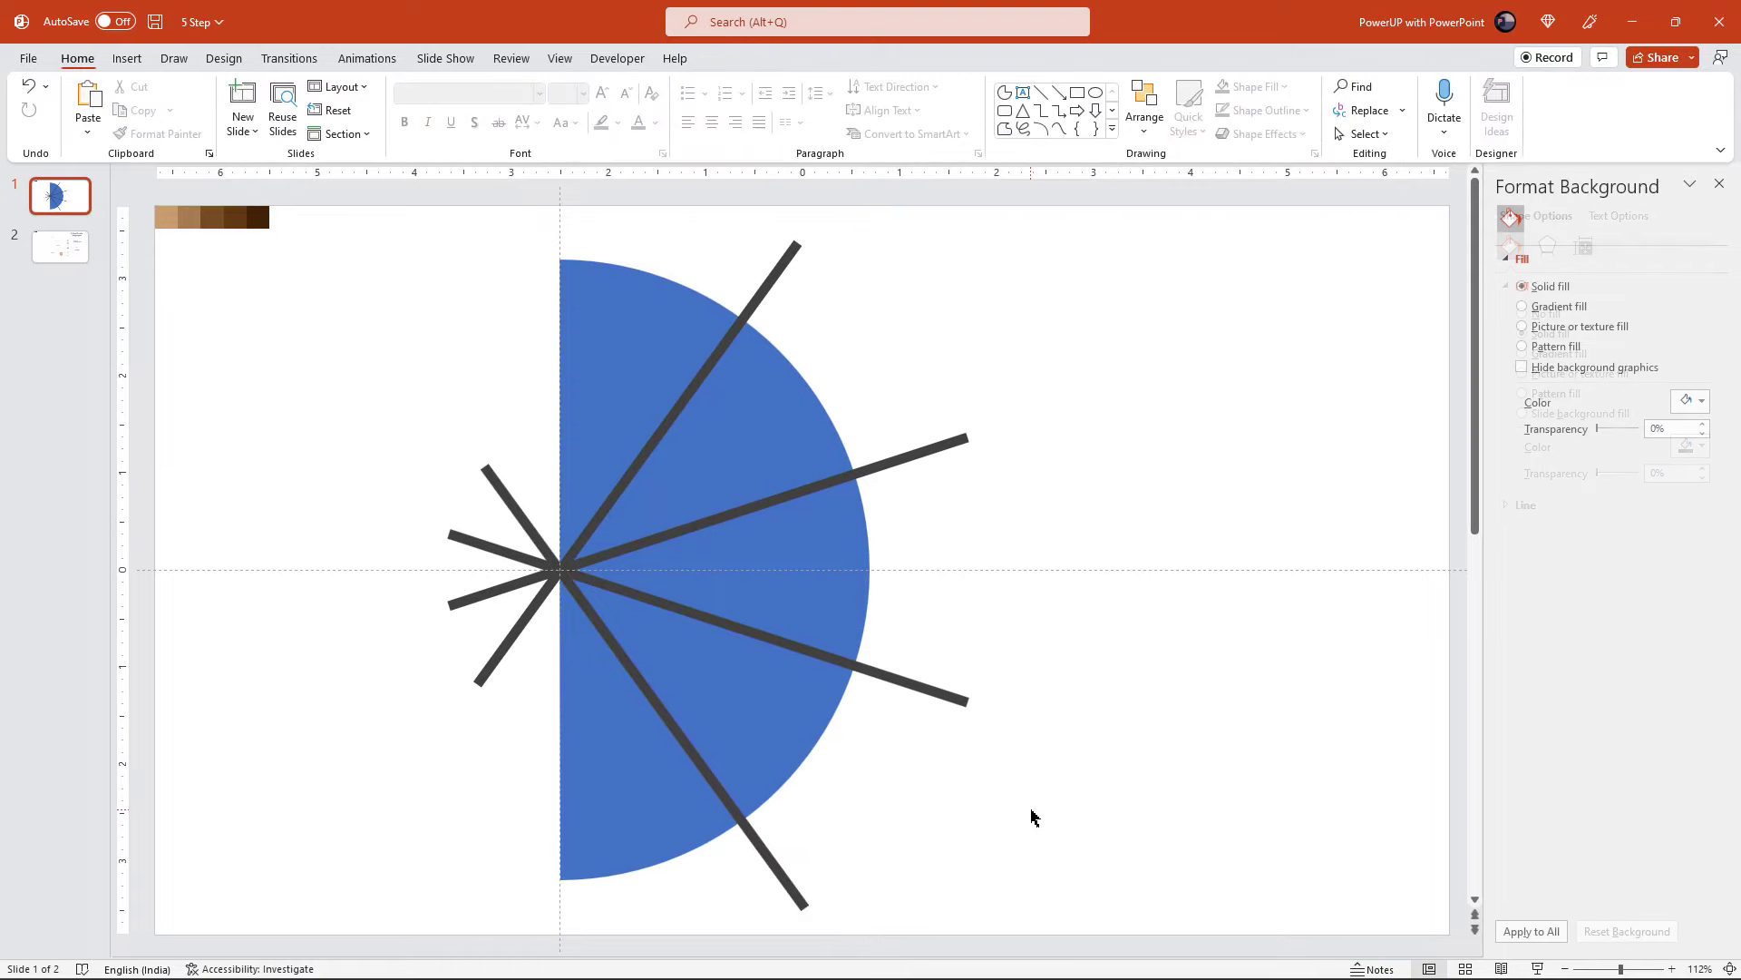
- Select the half circle with all four bars and apply Merge Shapes > Fragment
click(614, 385)
shift+click(777, 292)
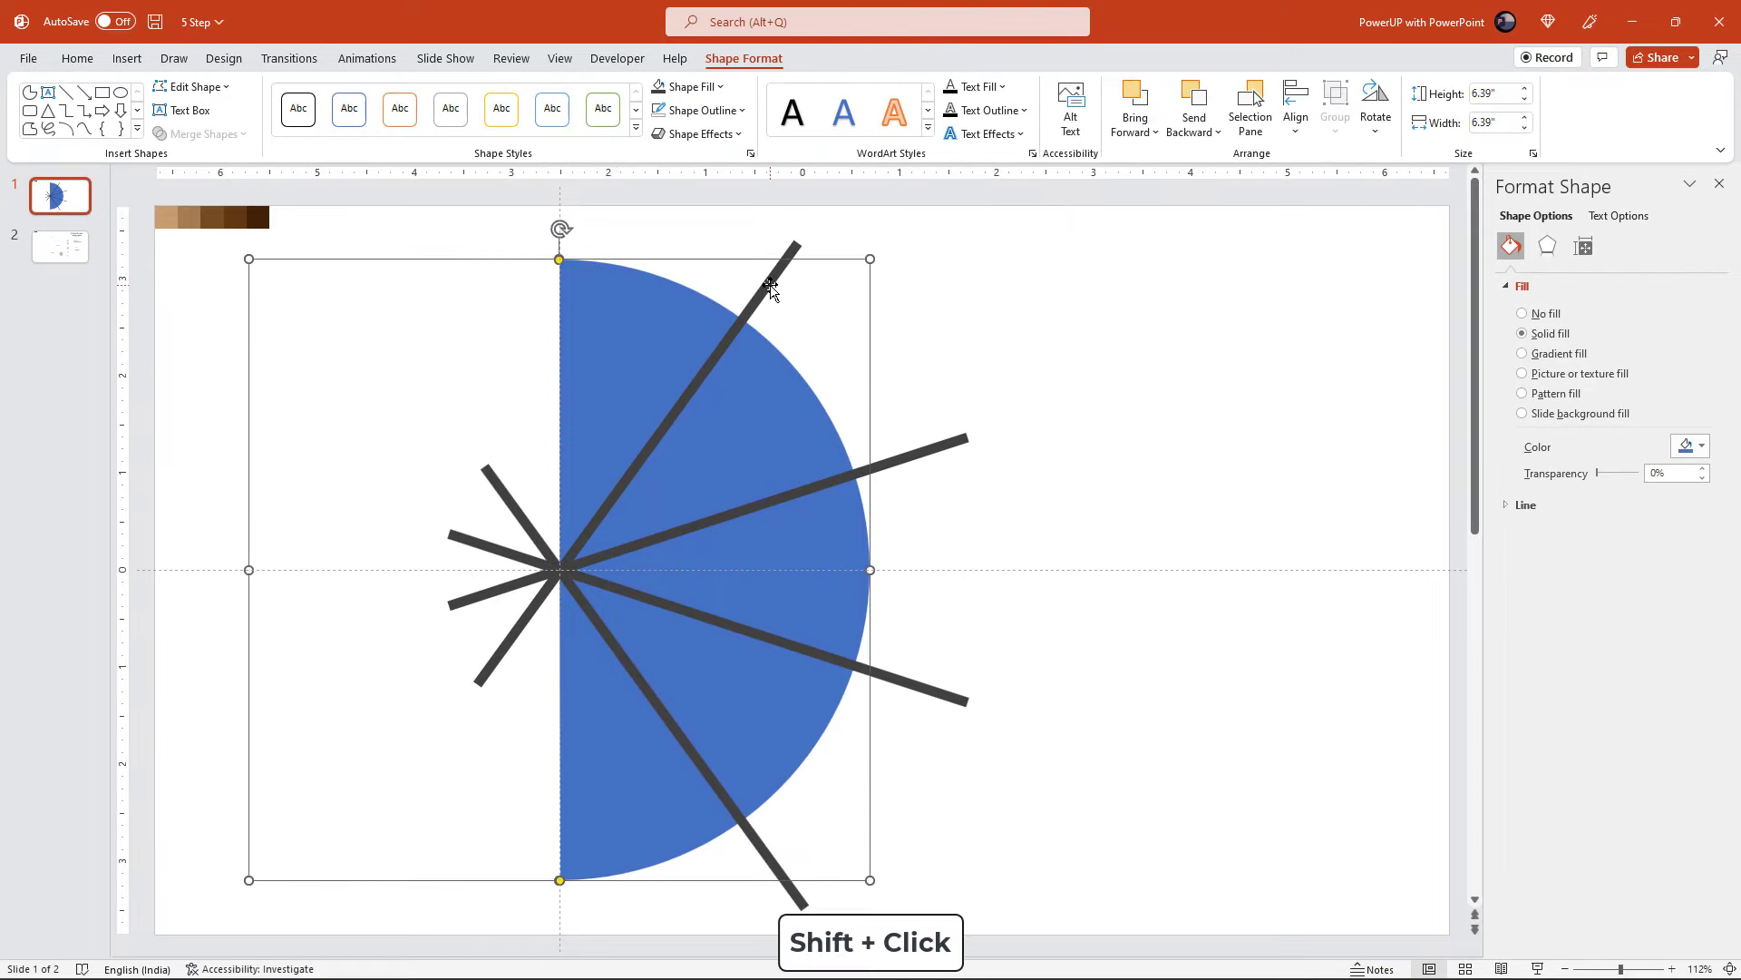
shift+click(770, 288)
shift+click(927, 452)
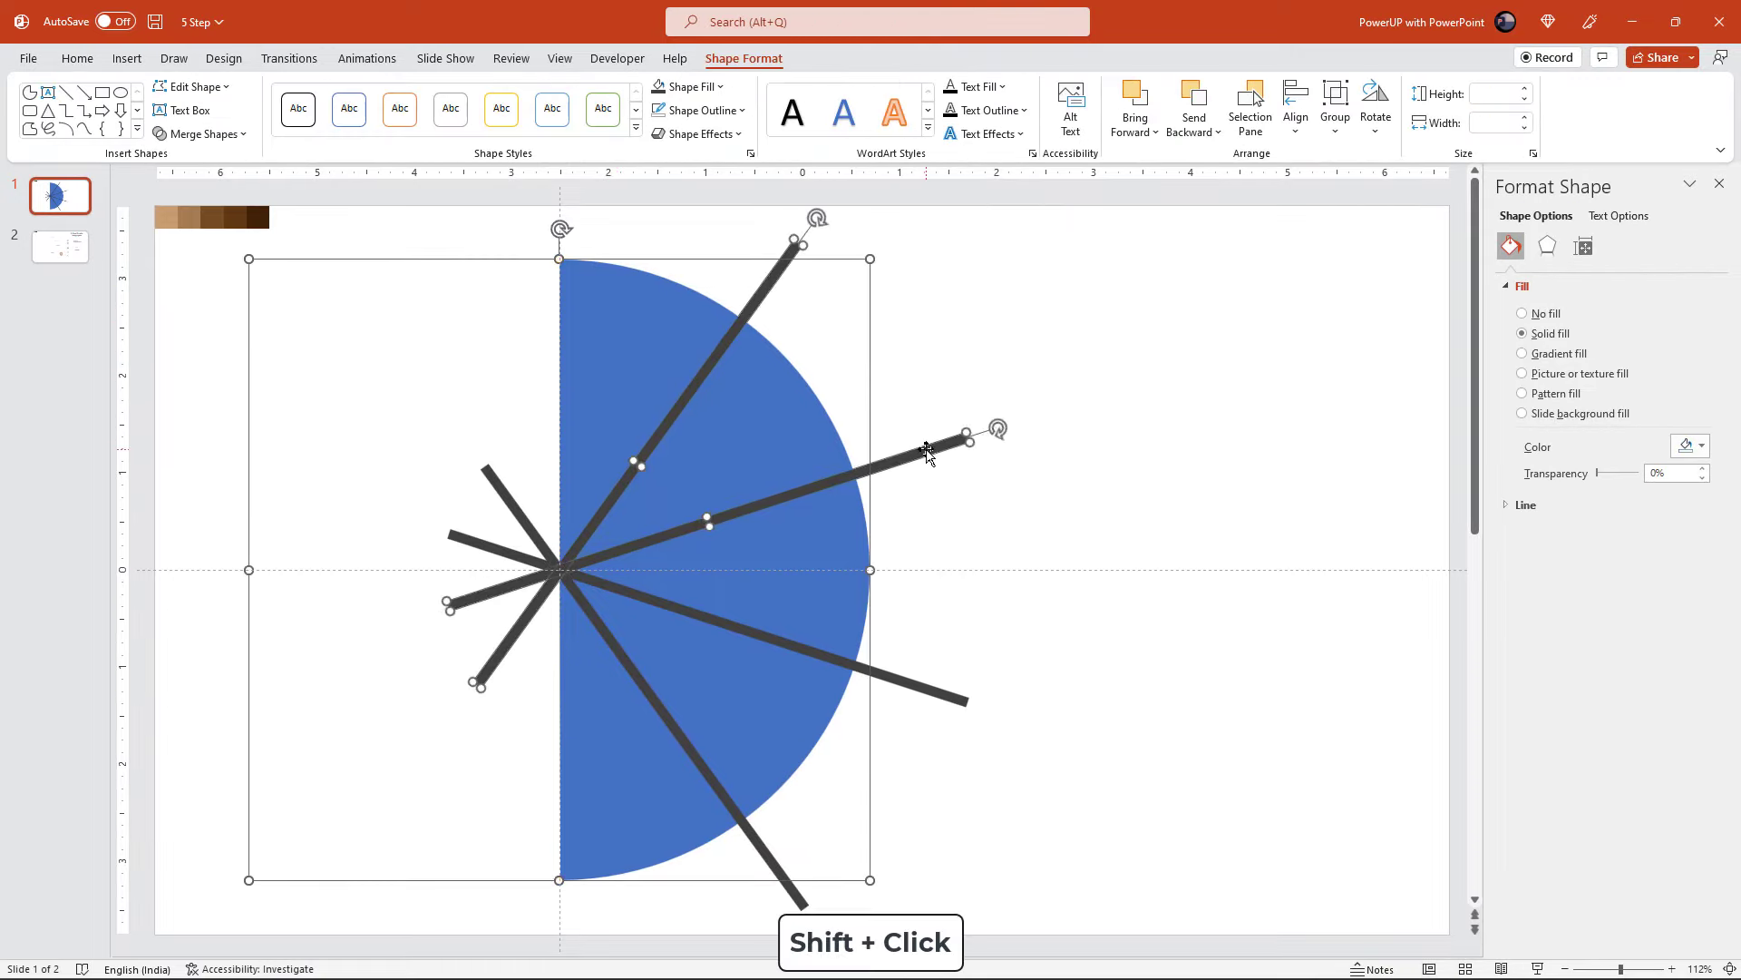
shift+click(919, 692)
shift+click(804, 903)
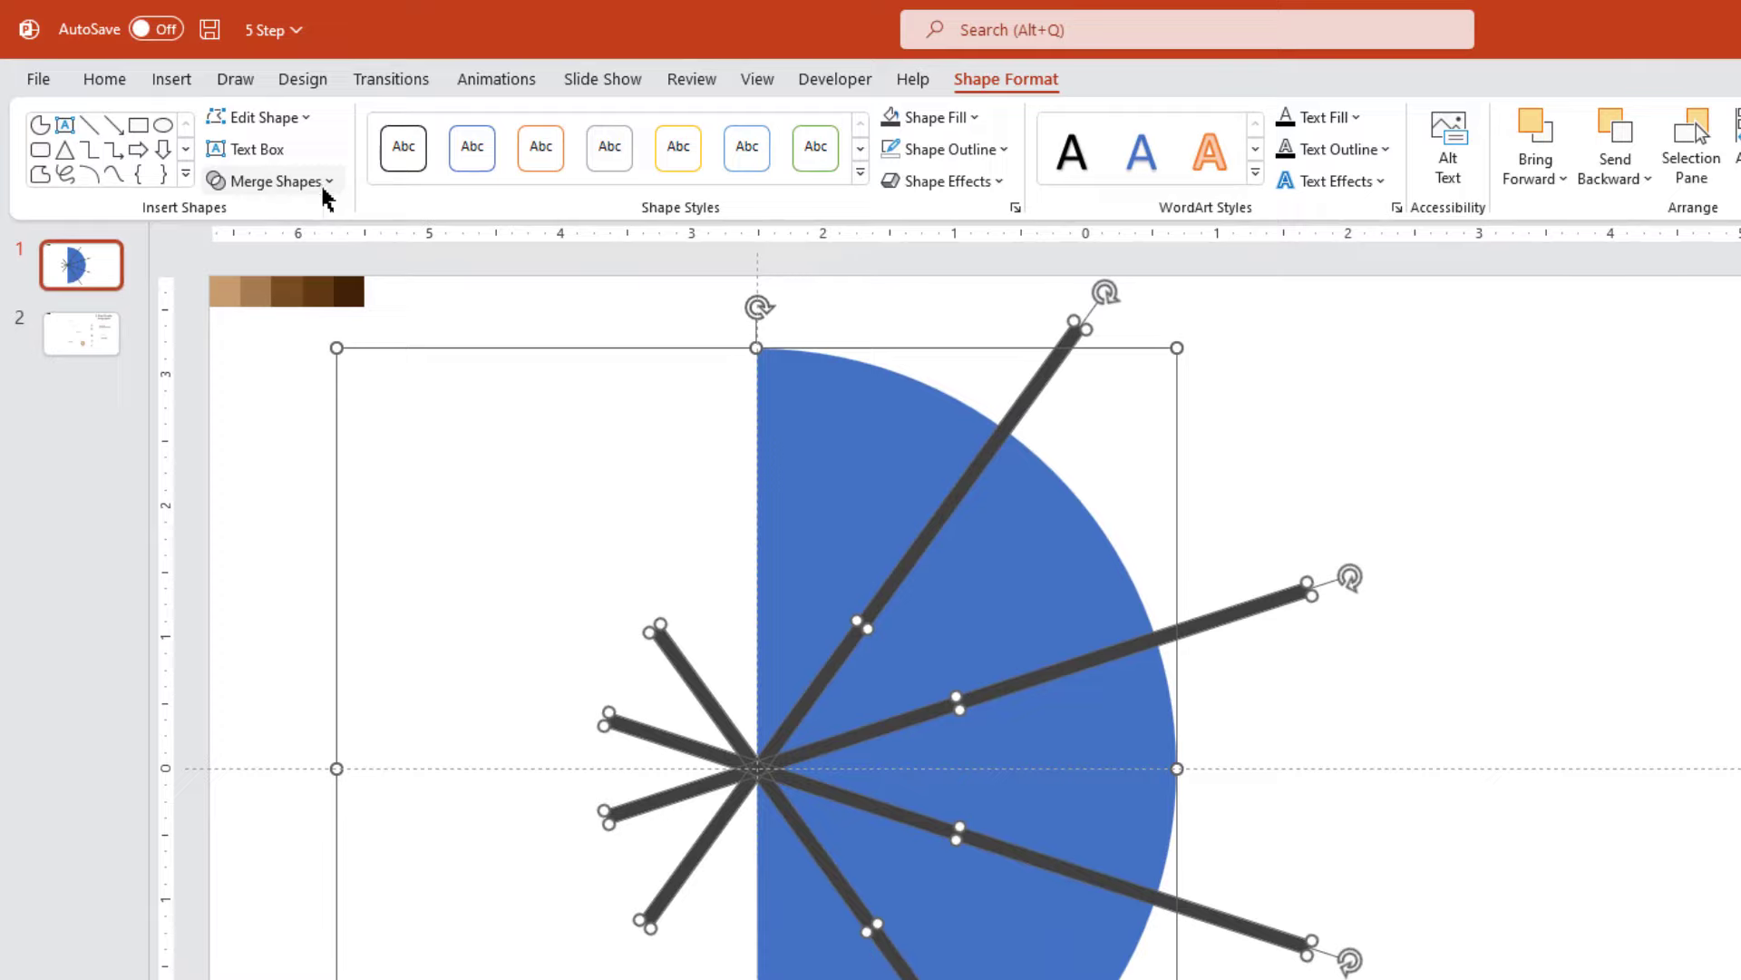
click(240, 136)
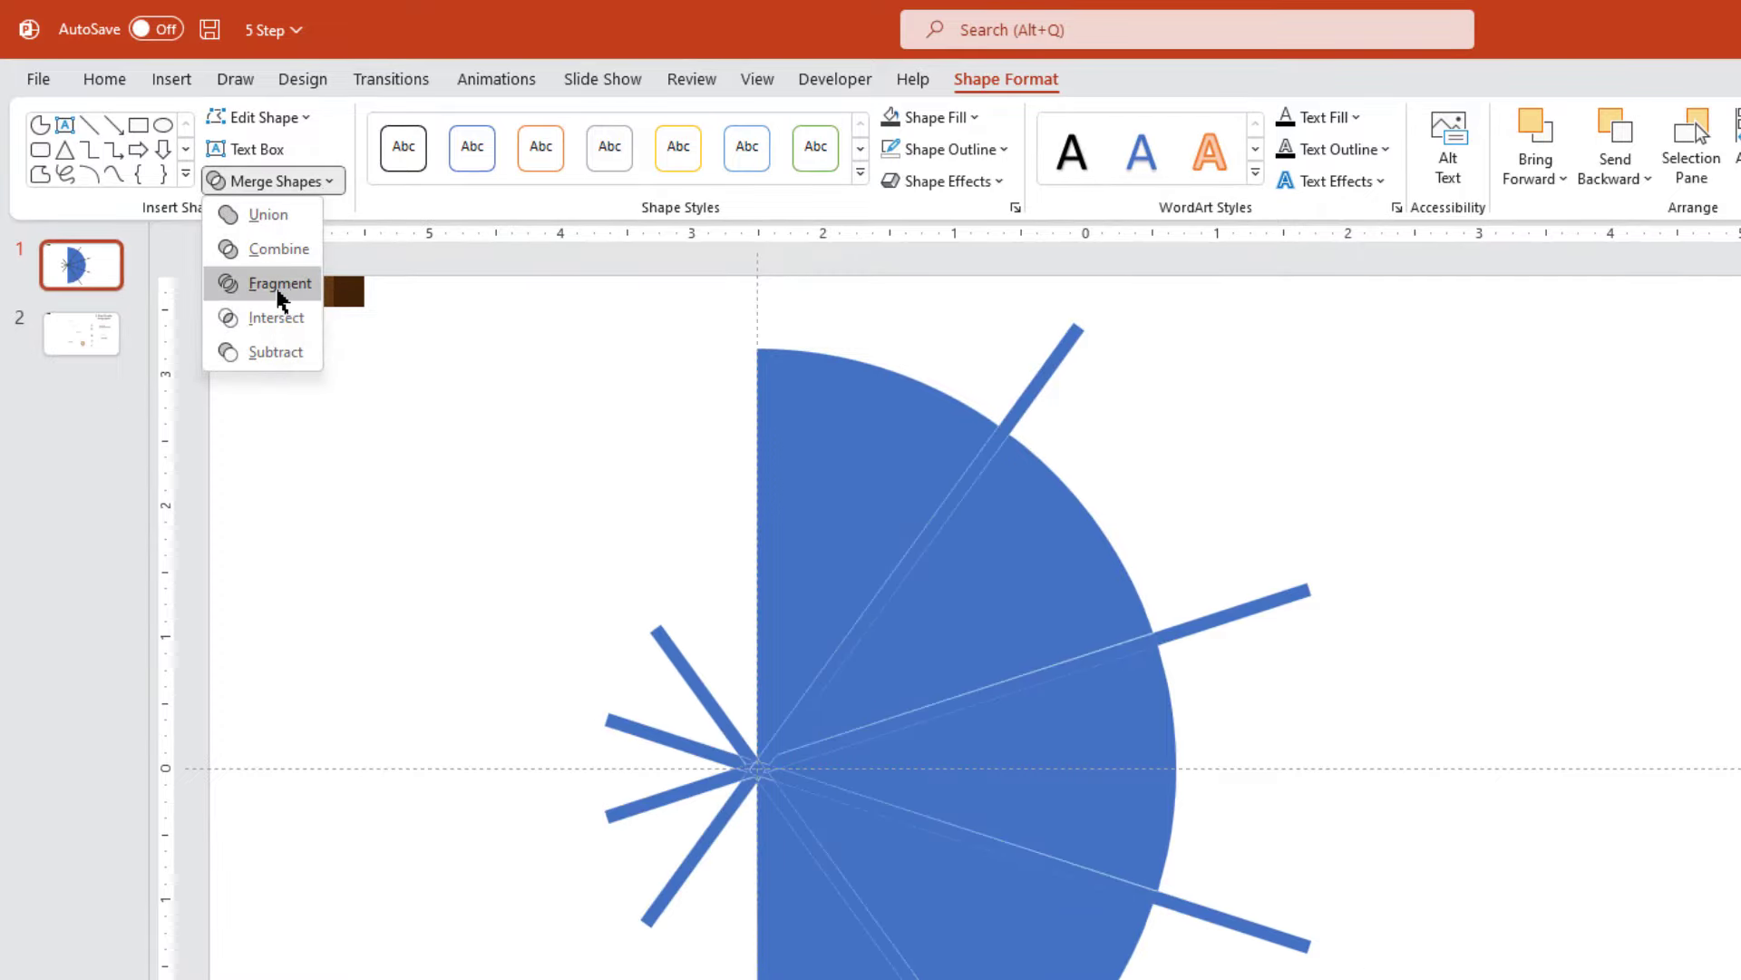
click(279, 292)
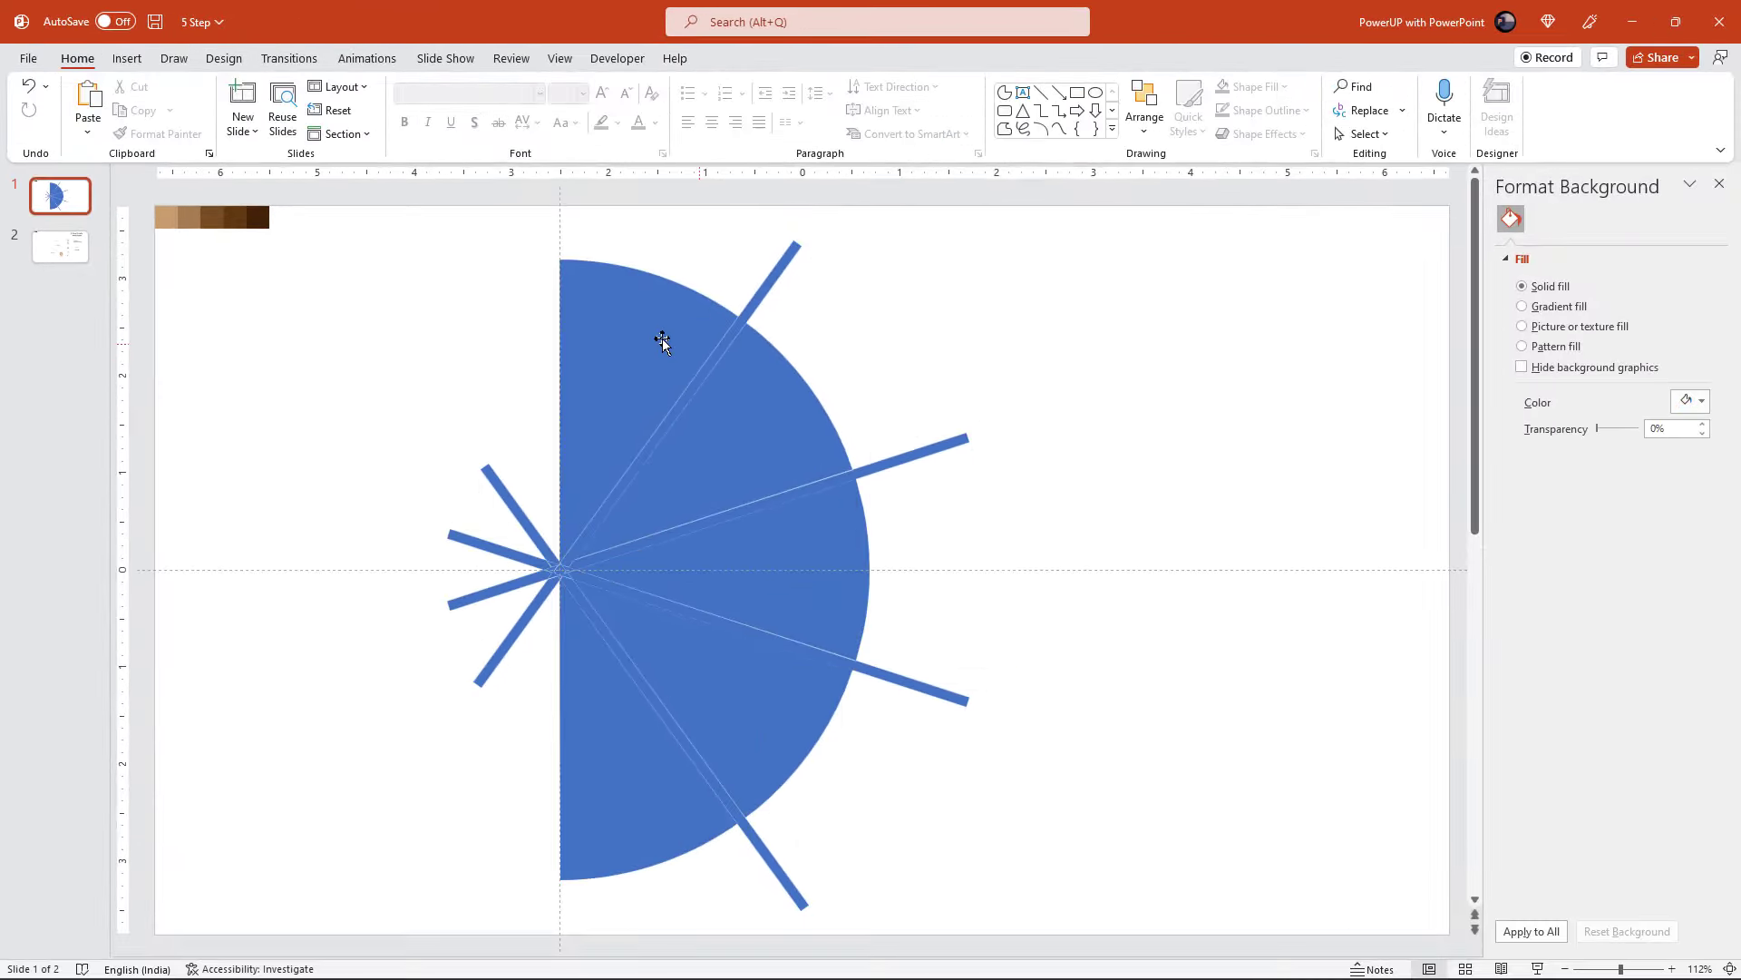
- Select the wedge pieces and move them to the right side of the slide
shift+click(615, 358)
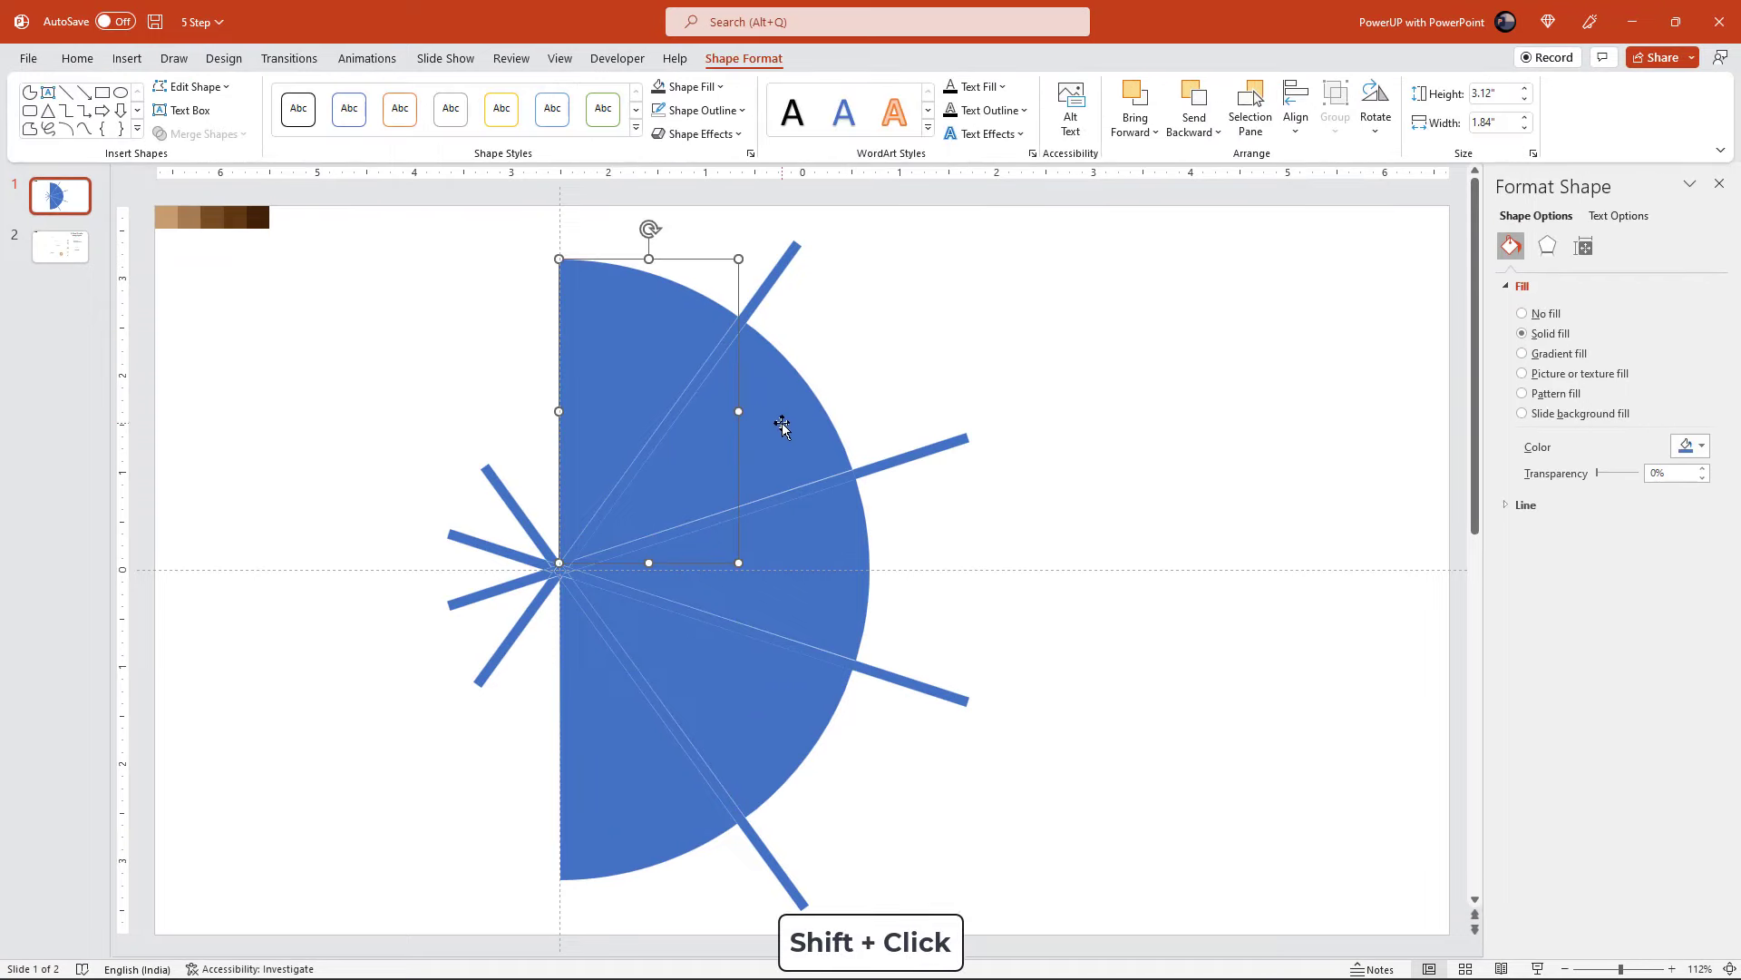
shift+click(782, 423)
shift+click(832, 596)
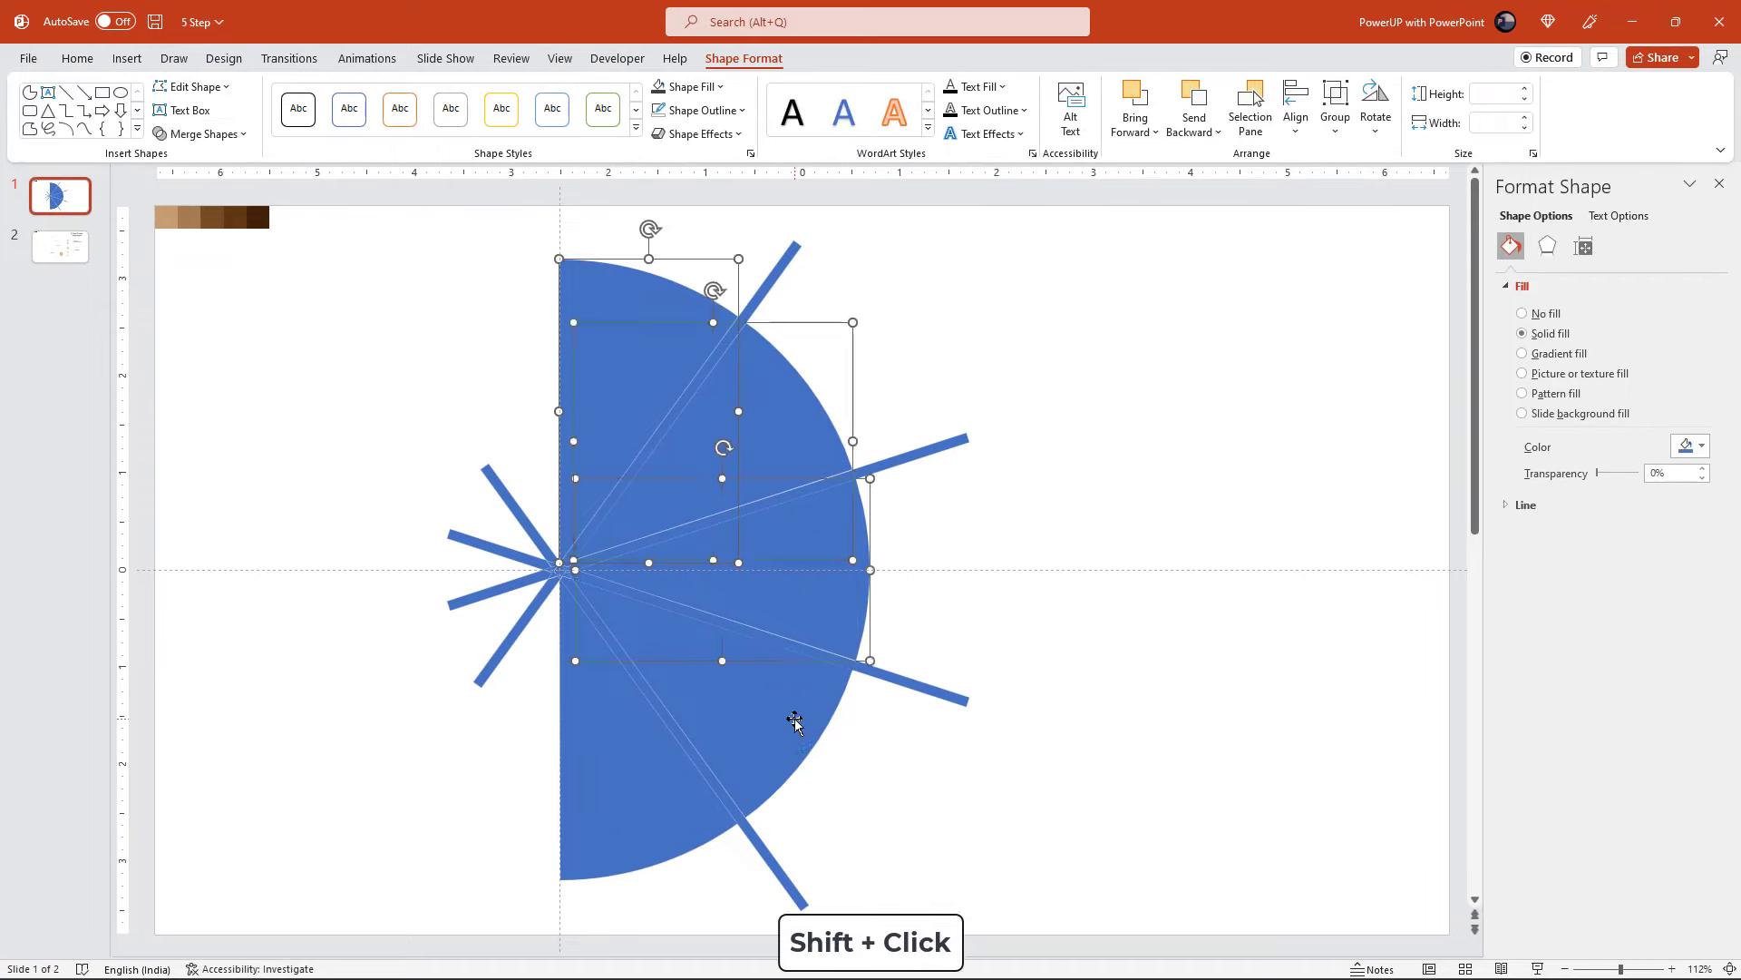
shift+click(625, 848)
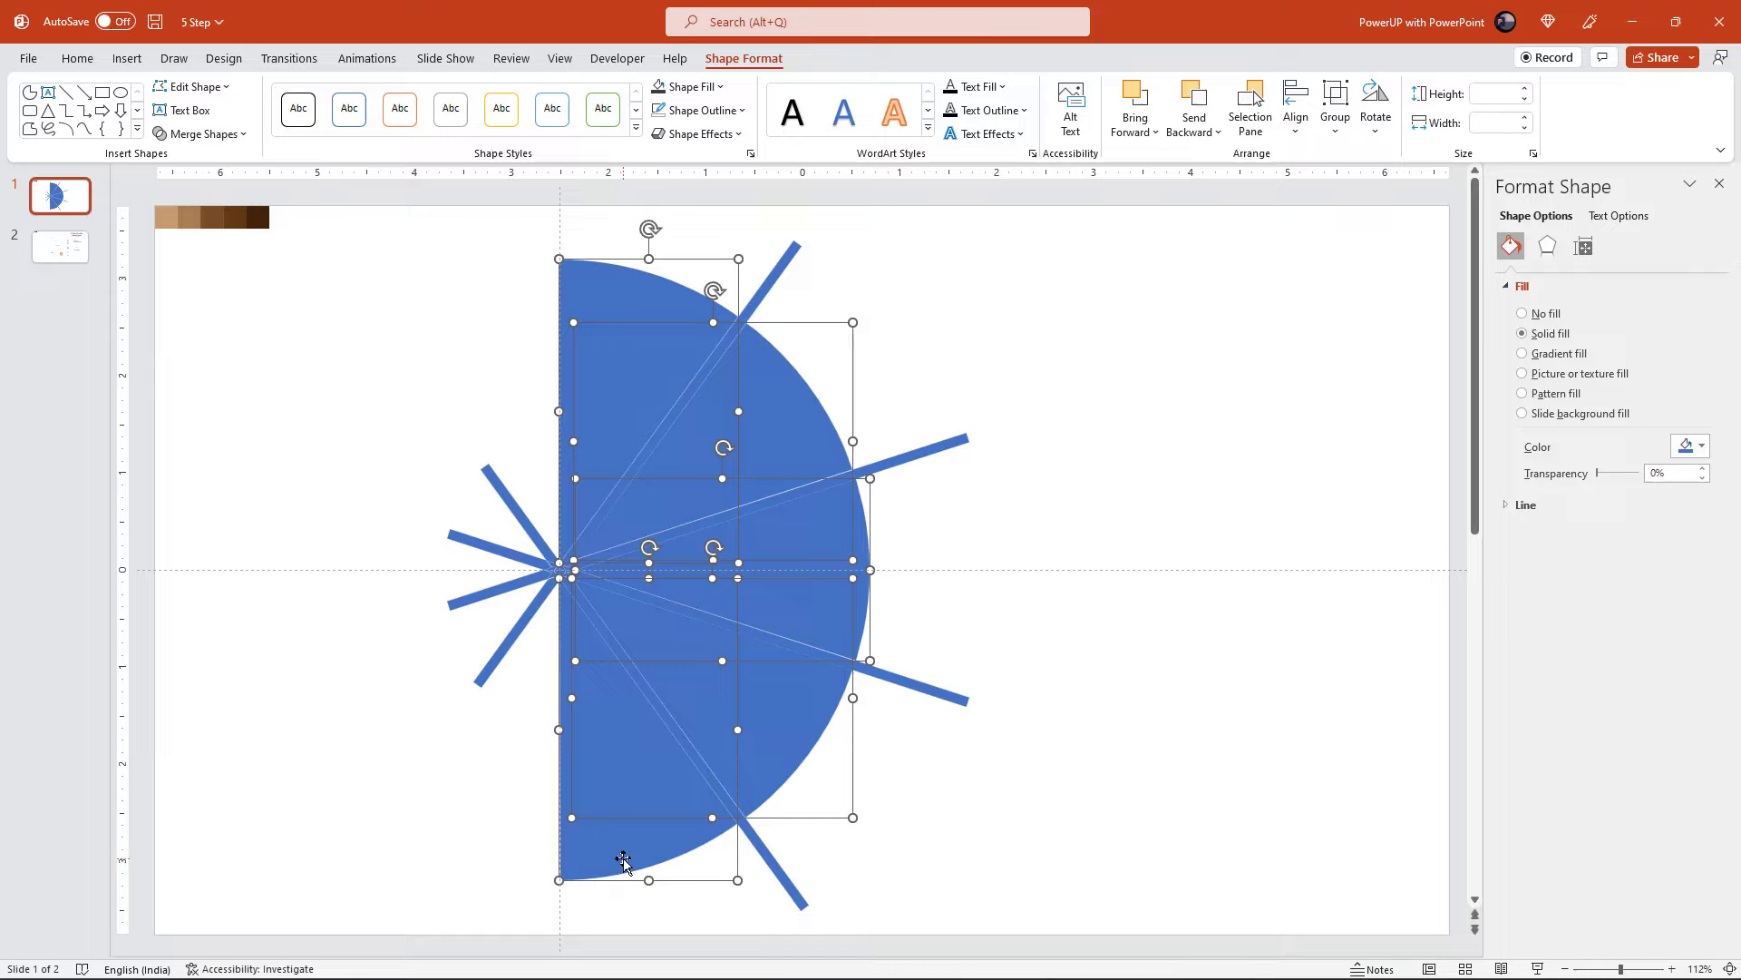
drag(612, 841, 1147, 837)
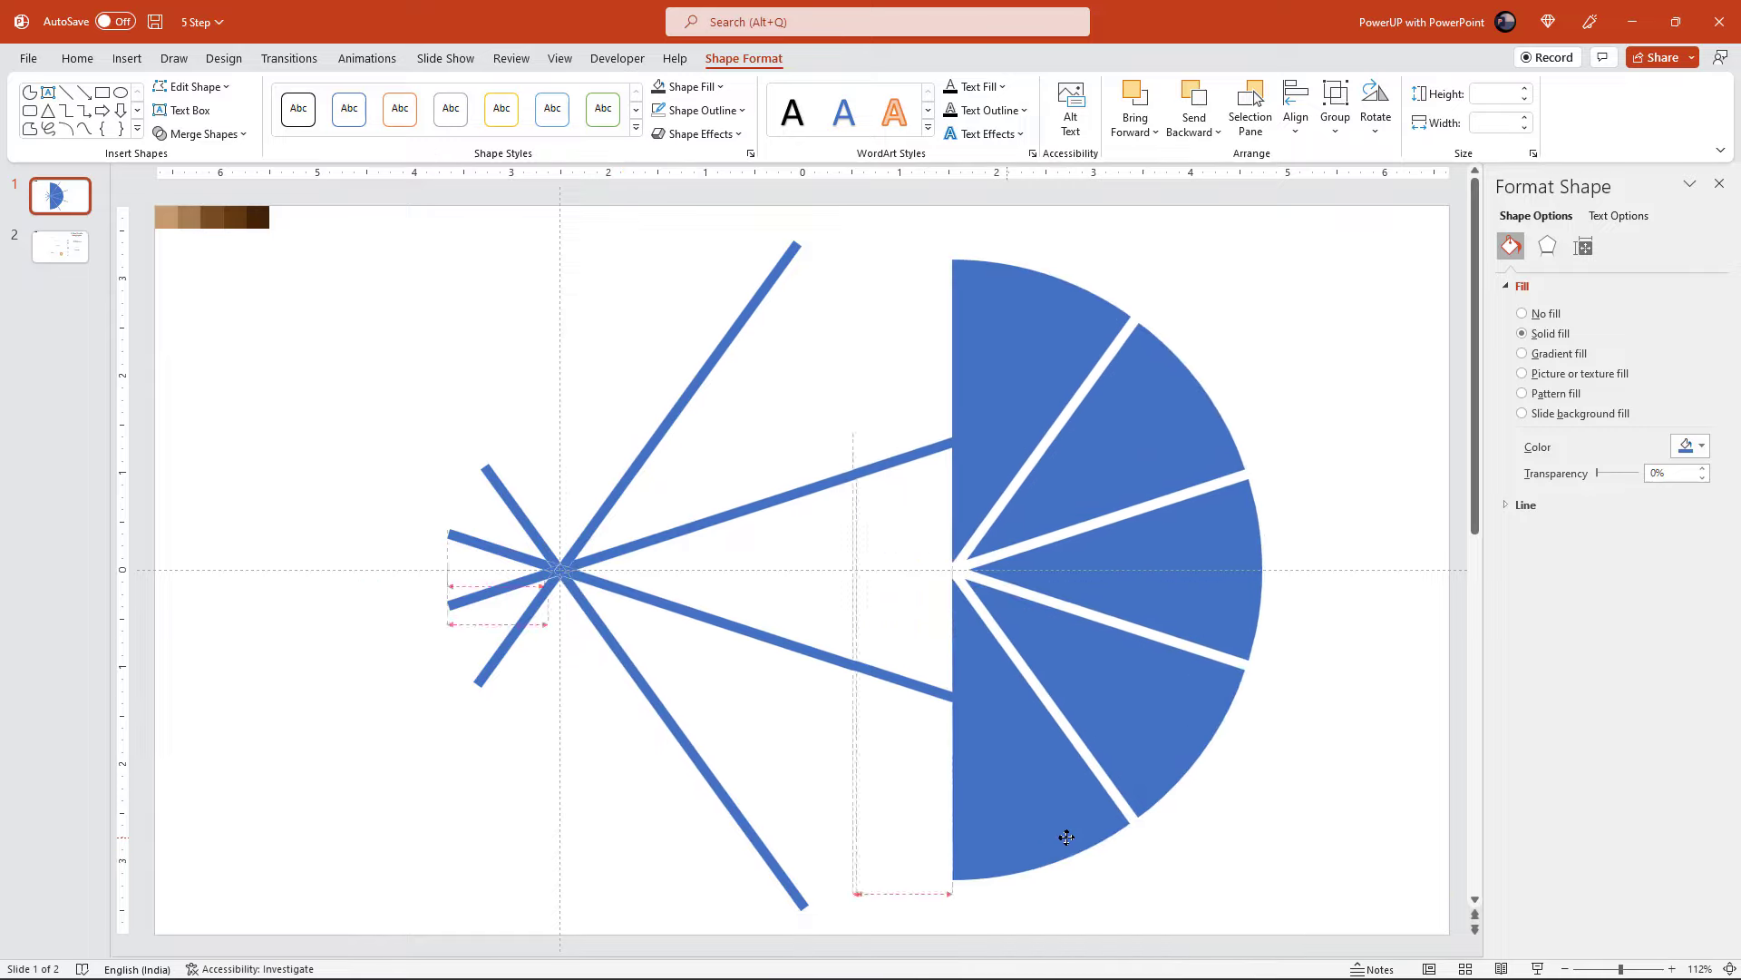
- Delete all the leftover bar pieces
click(372, 277)
mouse_move(309, 191)
mouse_down()
mouse_move(966, 923)
mouse_move(1034, 934)
mouse_up()
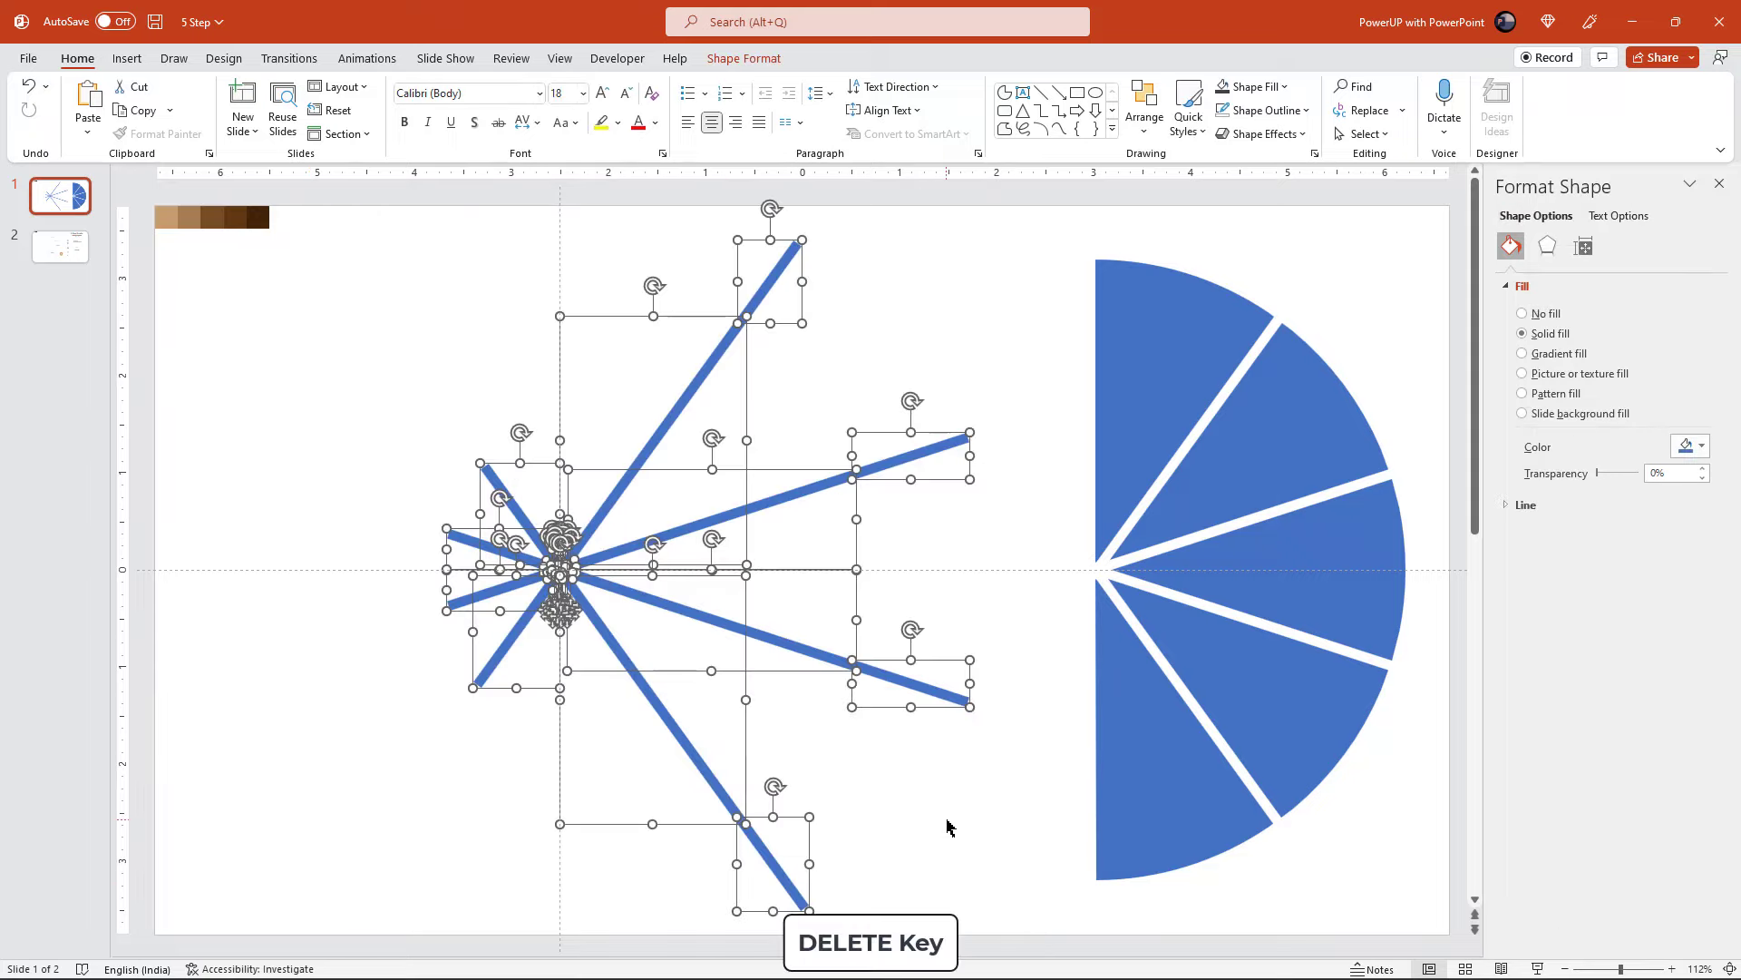
key(Delete)
- Move the five wedges back so their flat edge sits on the vertical guide
mouse_move(961, 208)
mouse_down()
mouse_move(1217, 738)
mouse_move(1442, 944)
mouse_up()
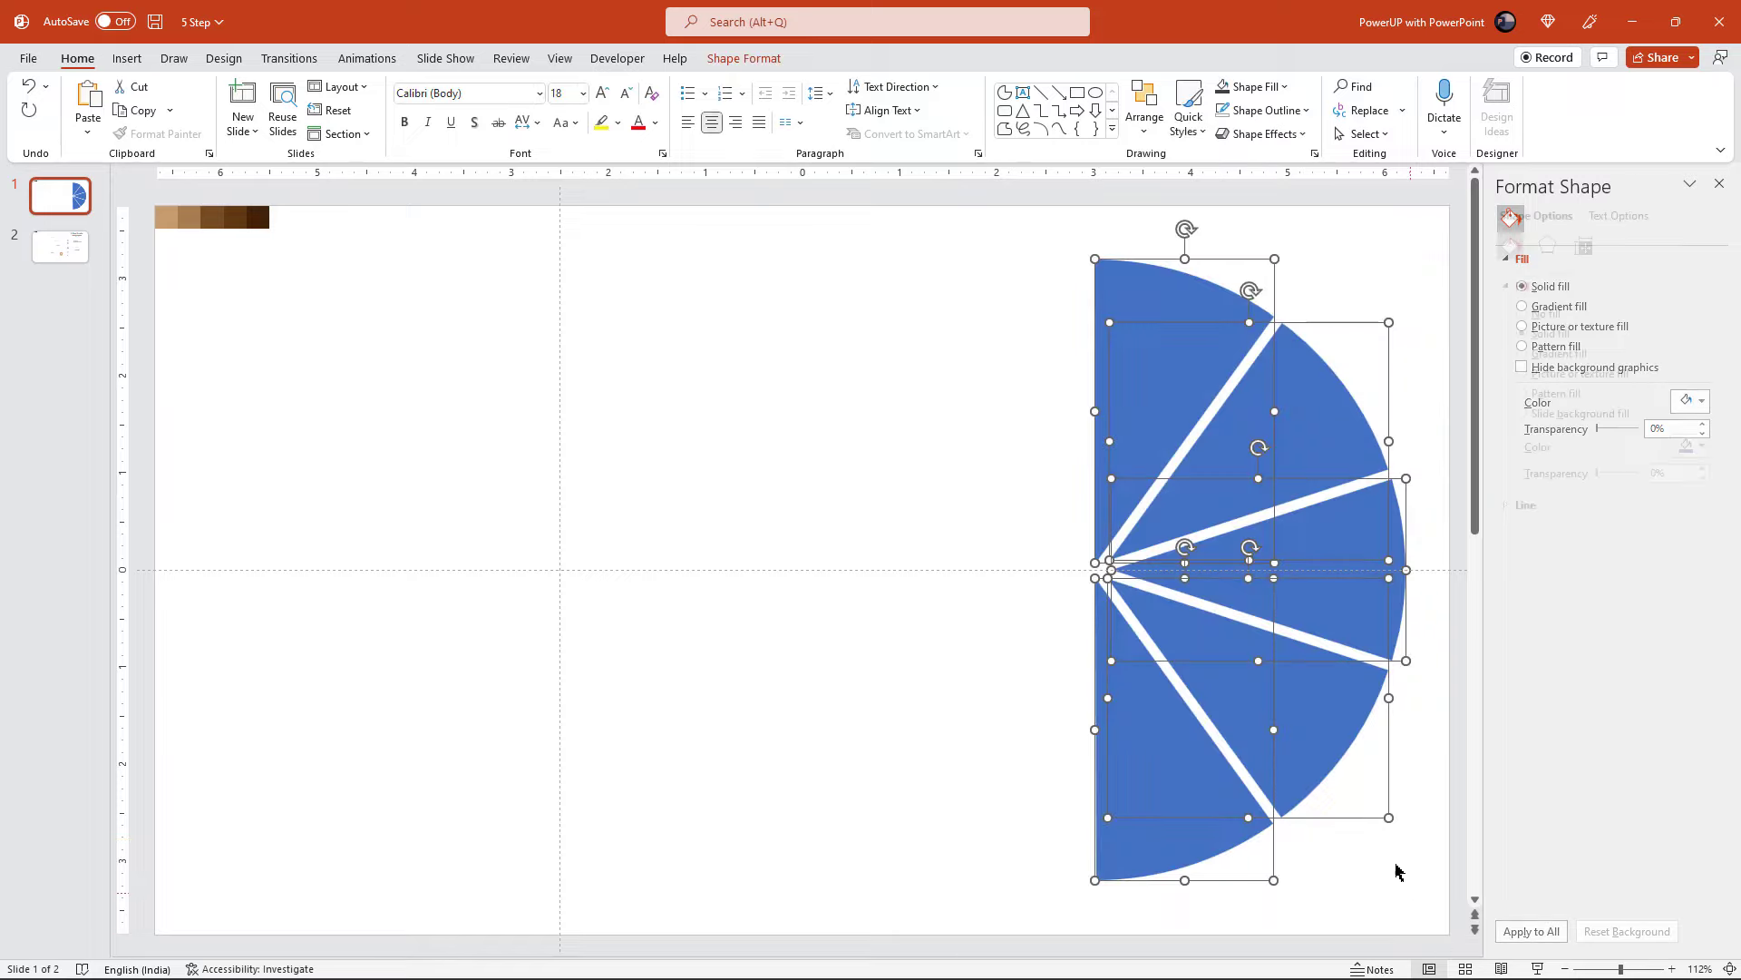
drag(1313, 718, 776, 717)
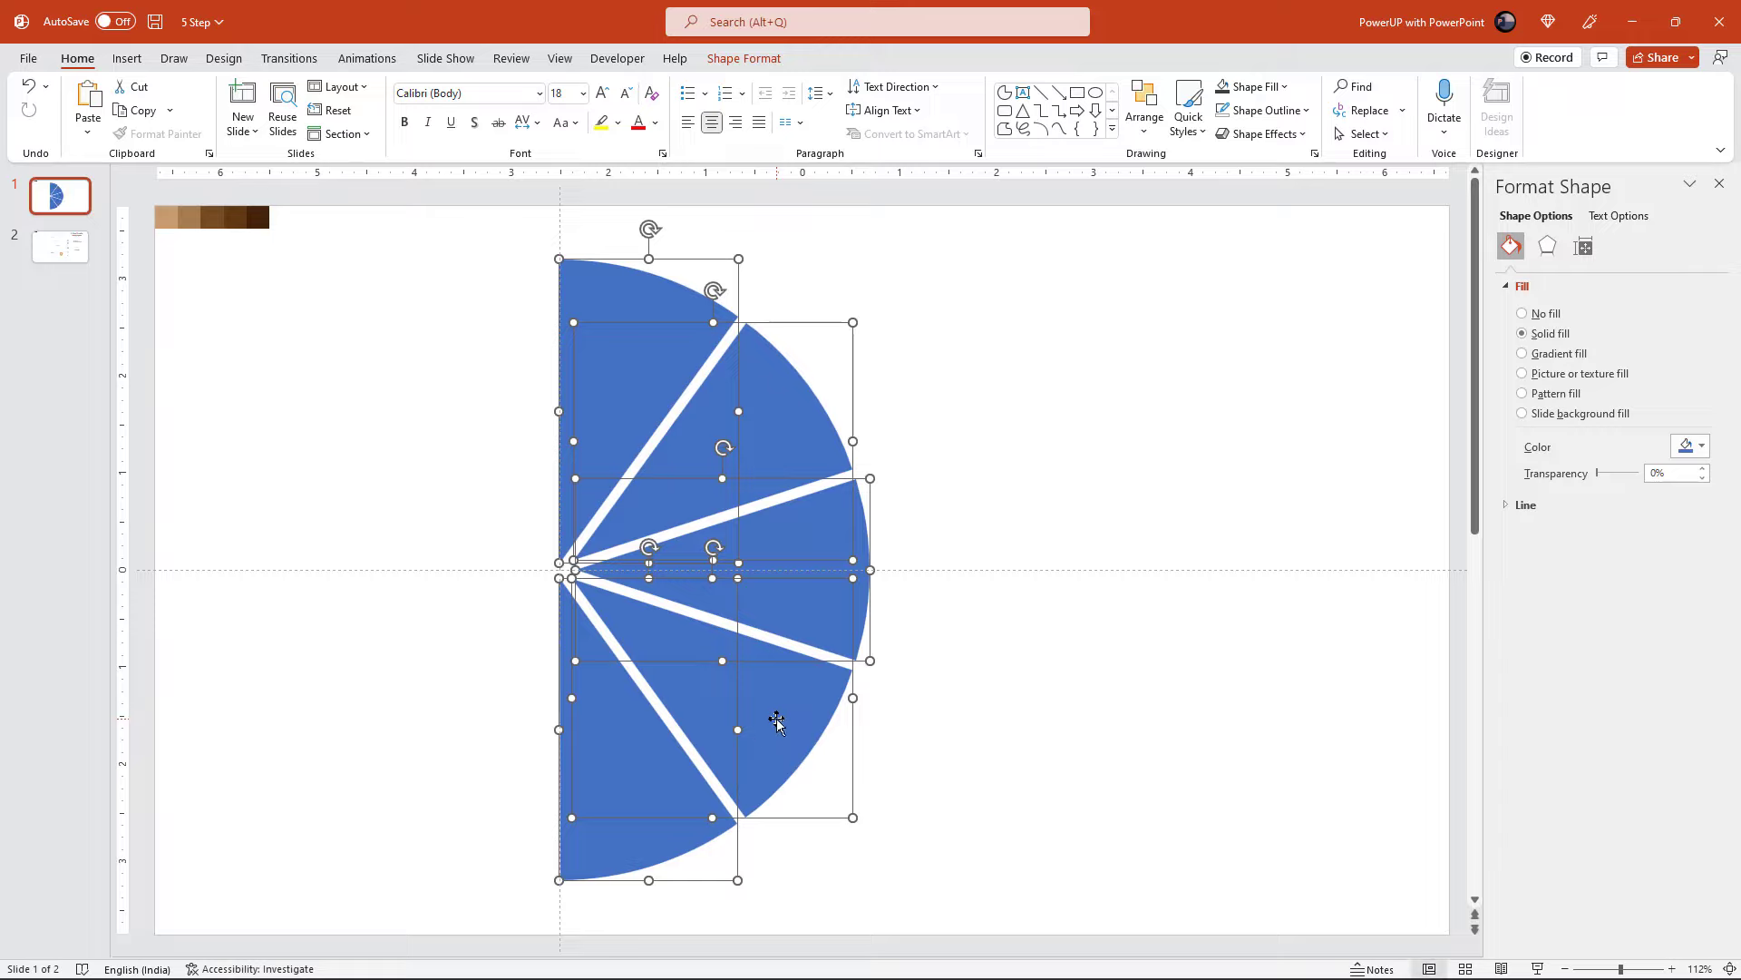
click(928, 653)
click(800, 570)
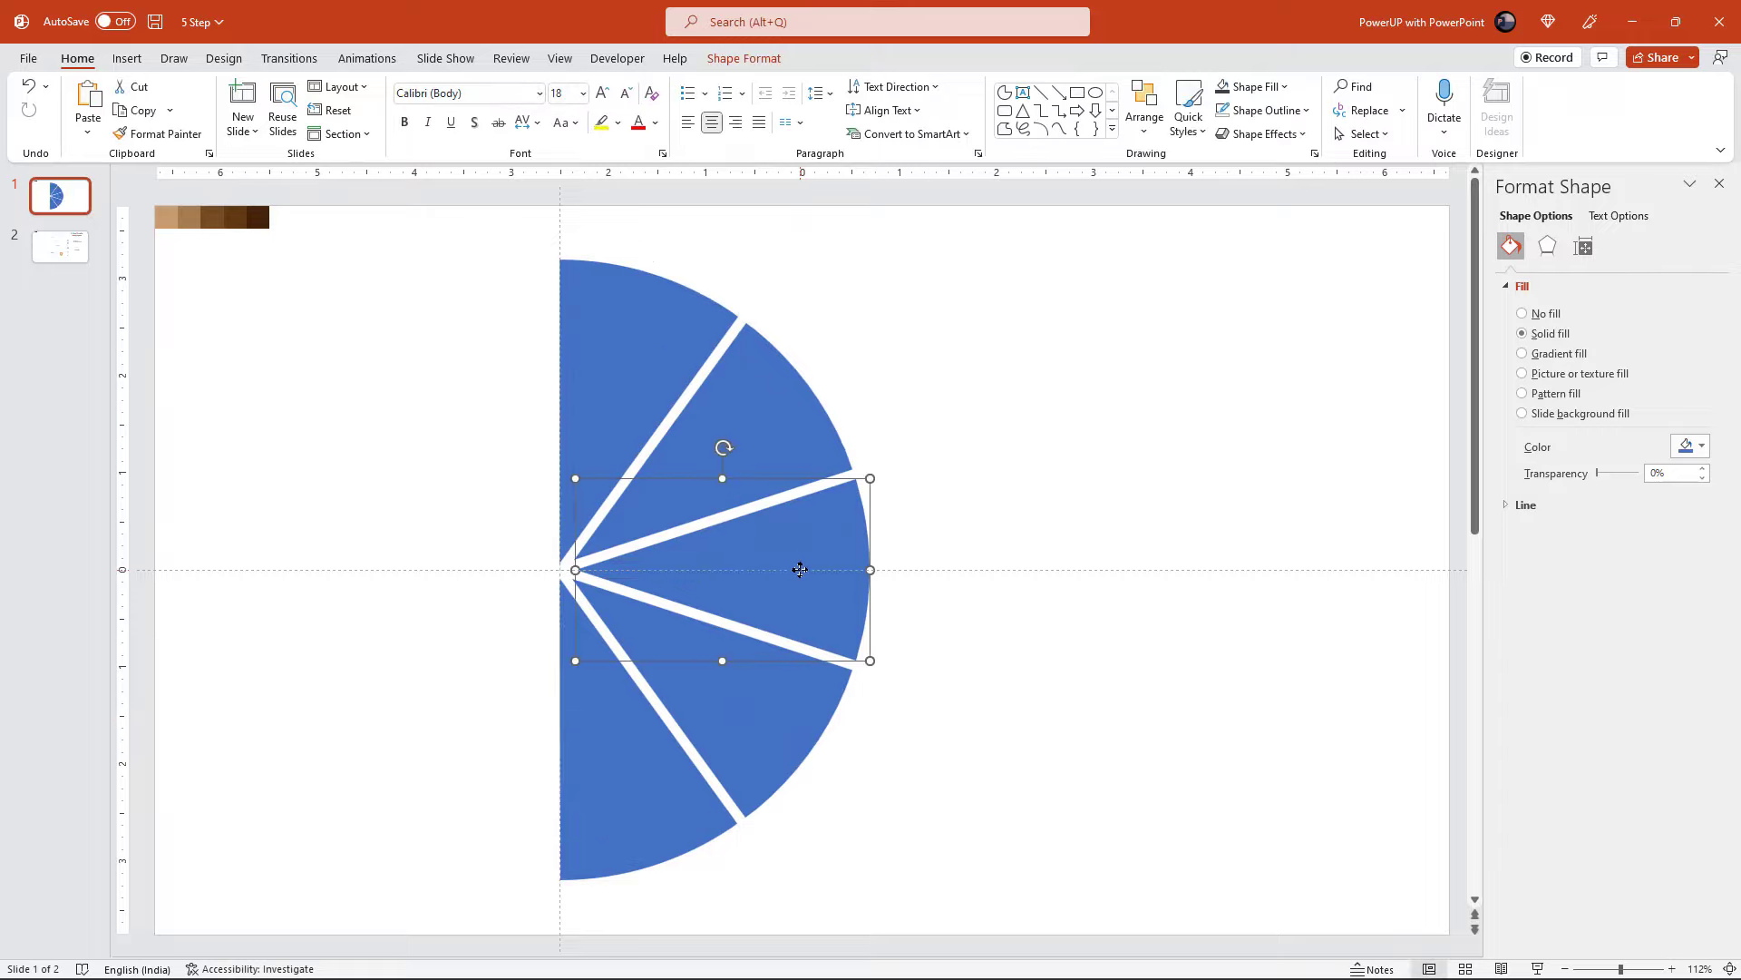
click(926, 502)
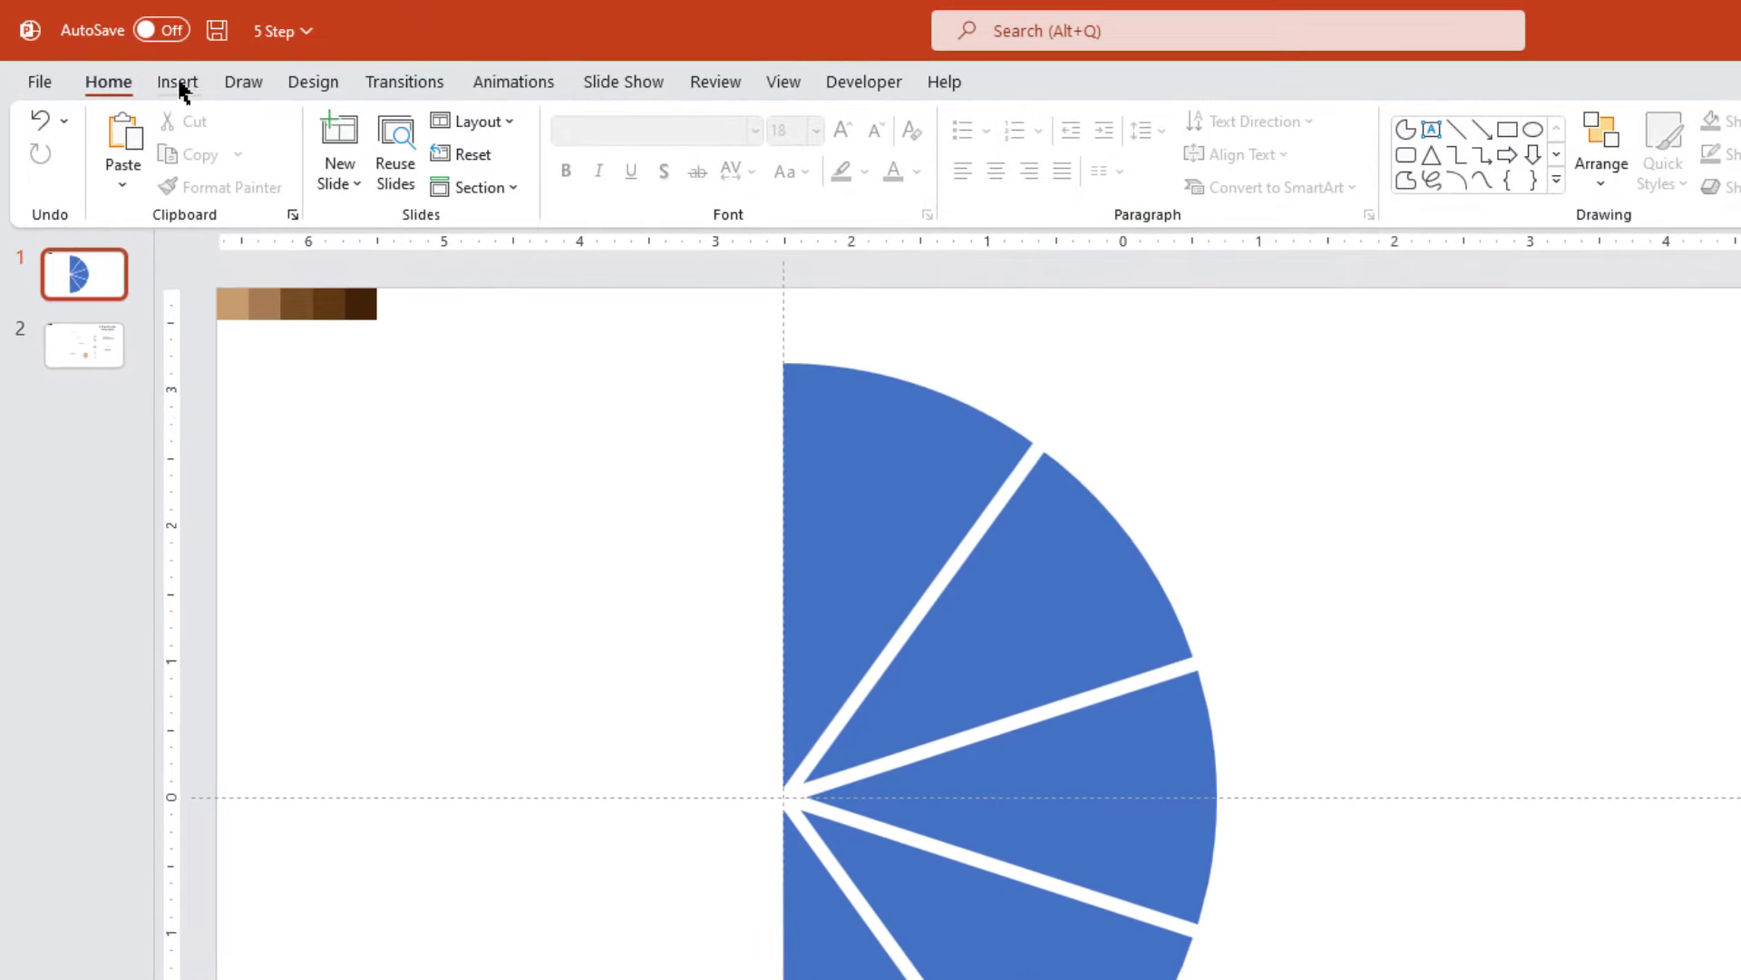
- Draw a circle centred on the half circle's centre point
click(126, 59)
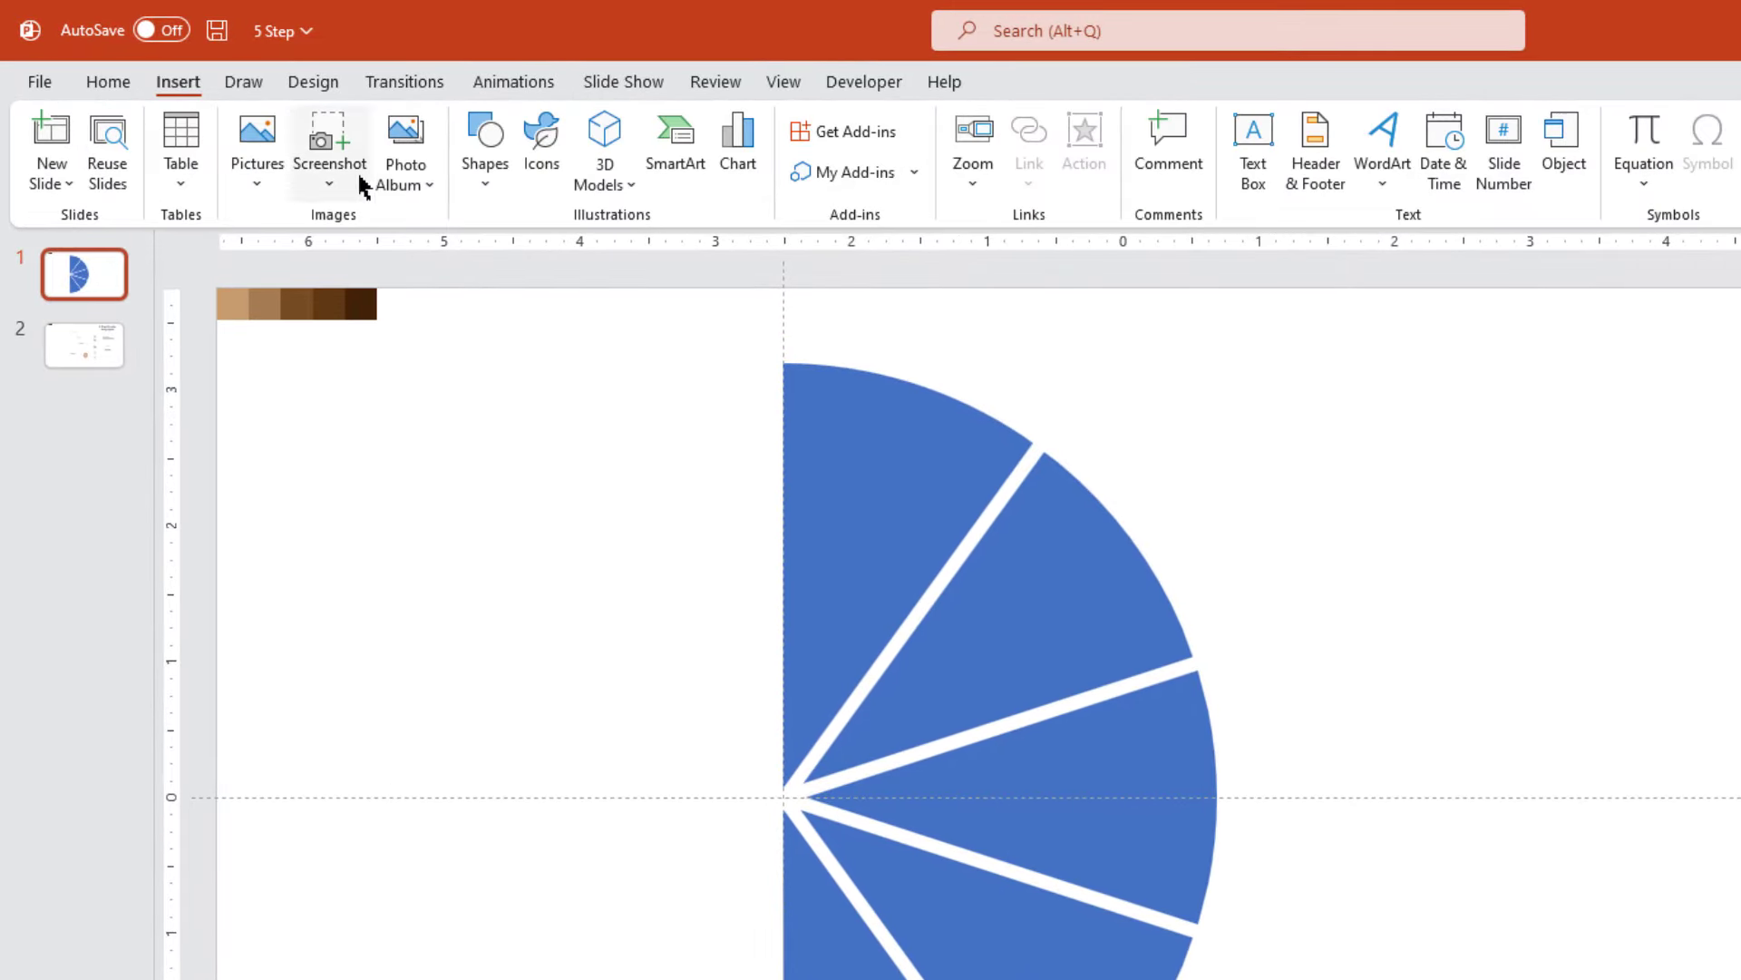
click(494, 181)
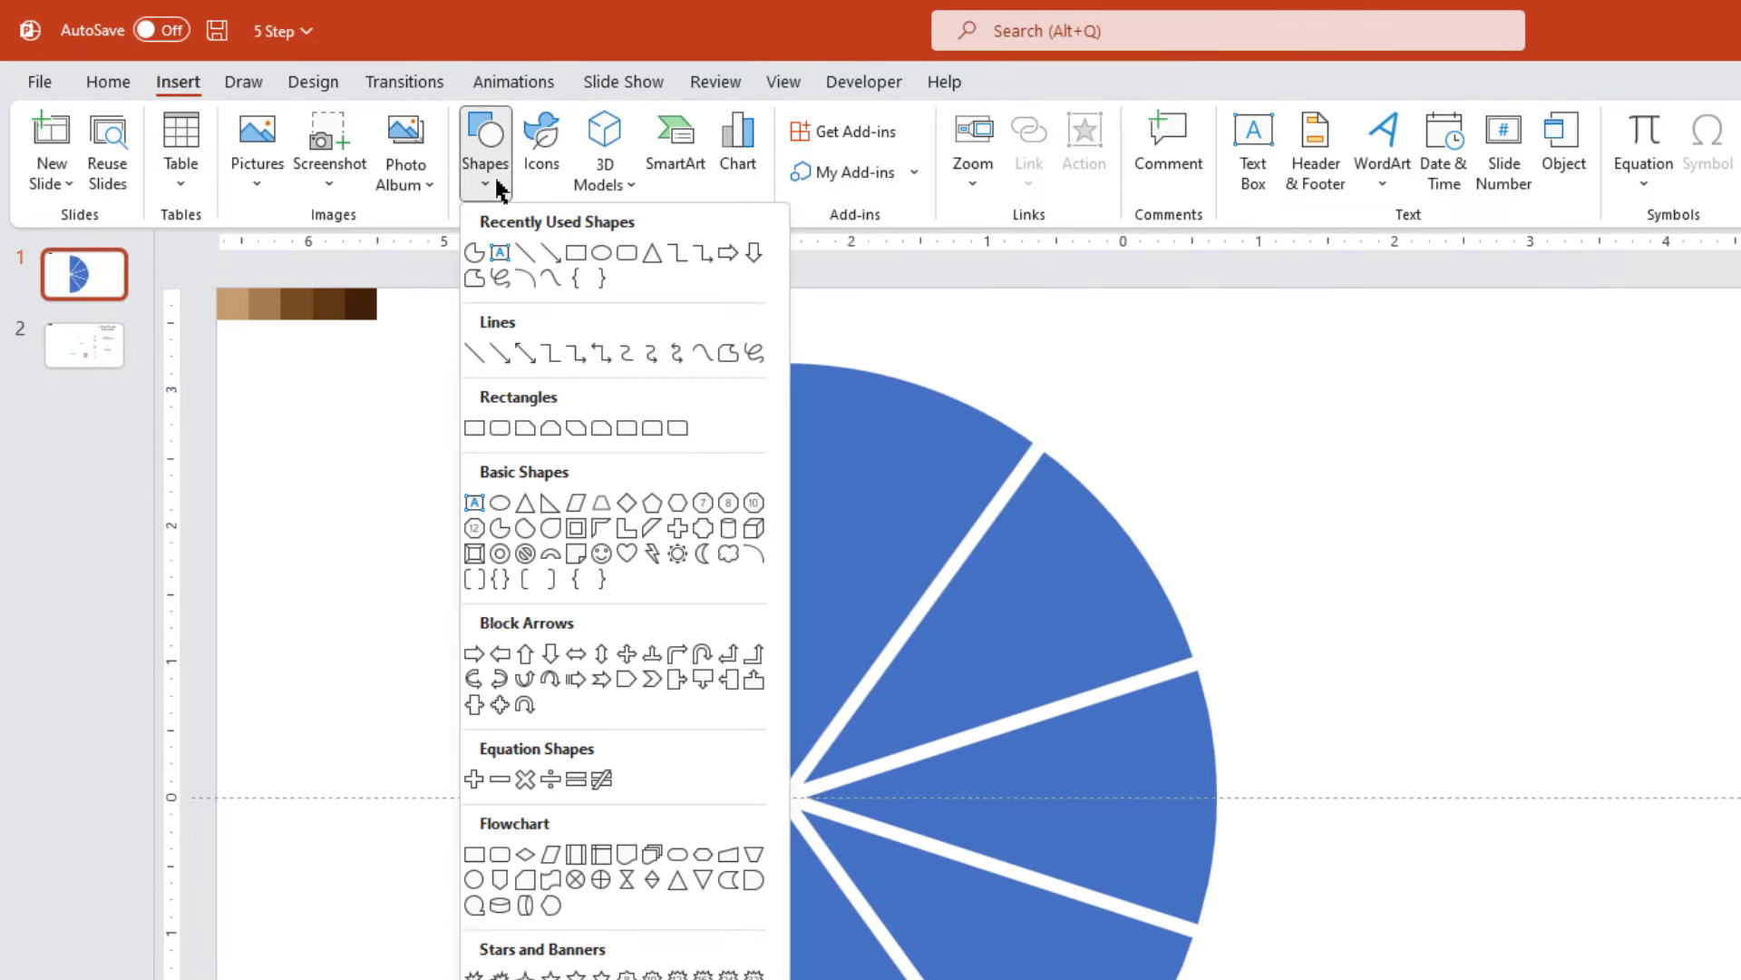
click(601, 257)
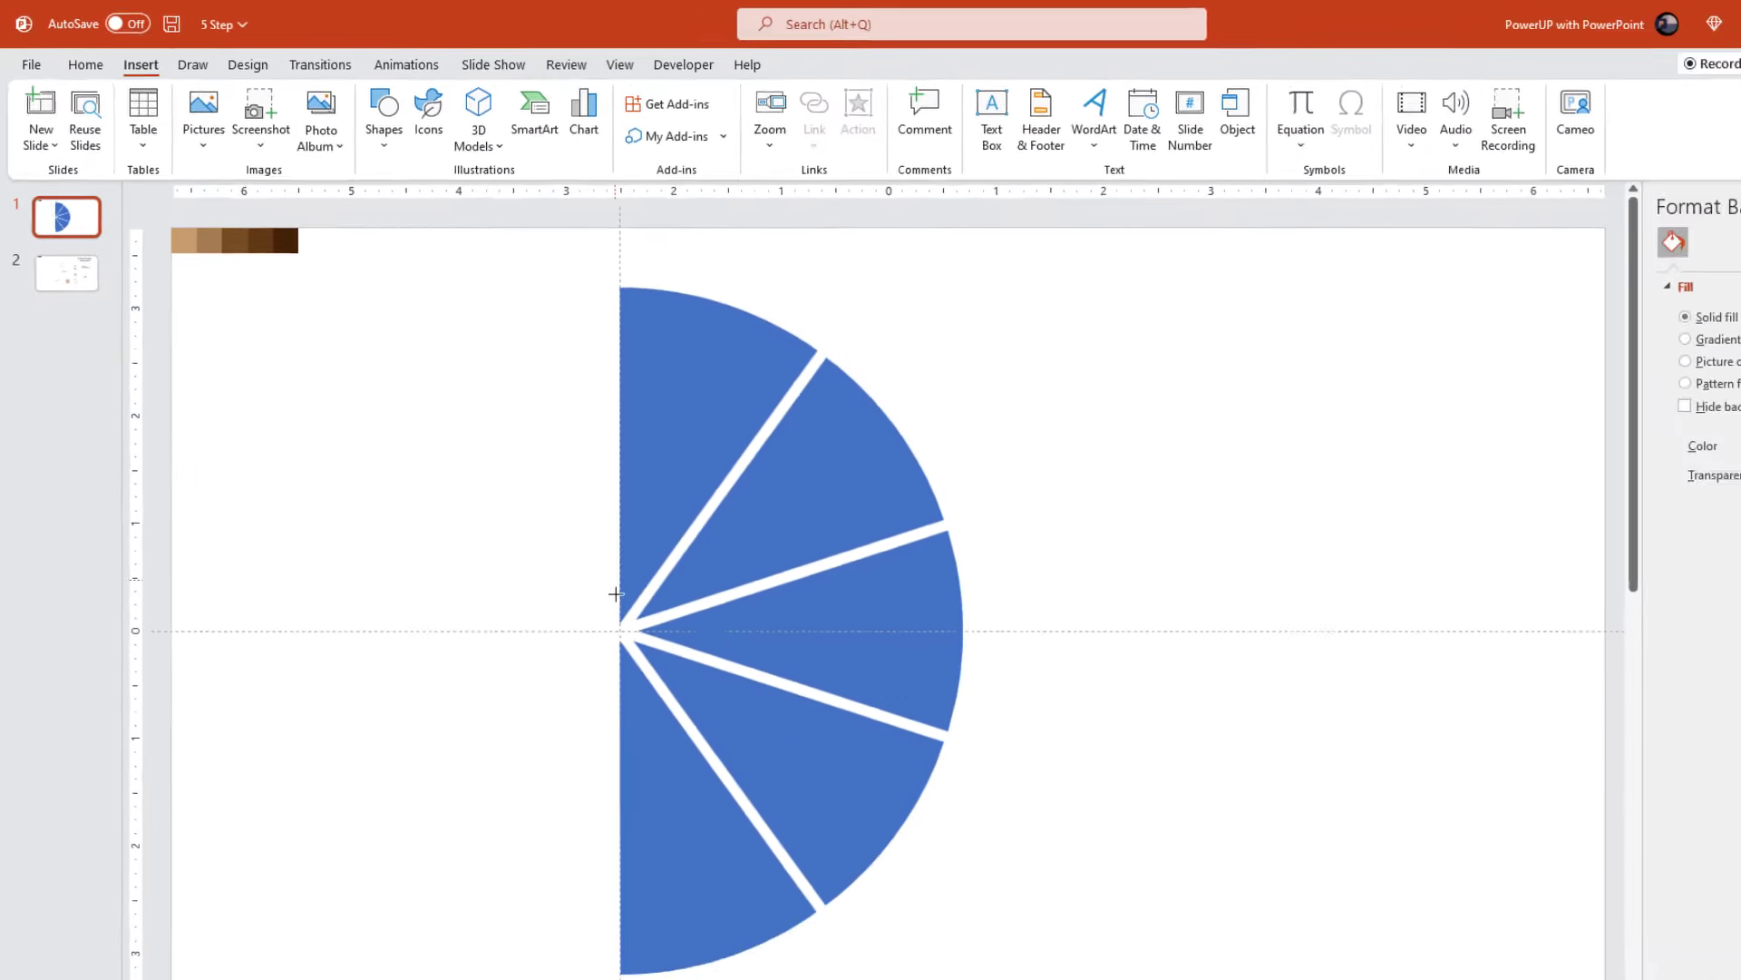
drag(559, 570, 821, 830)
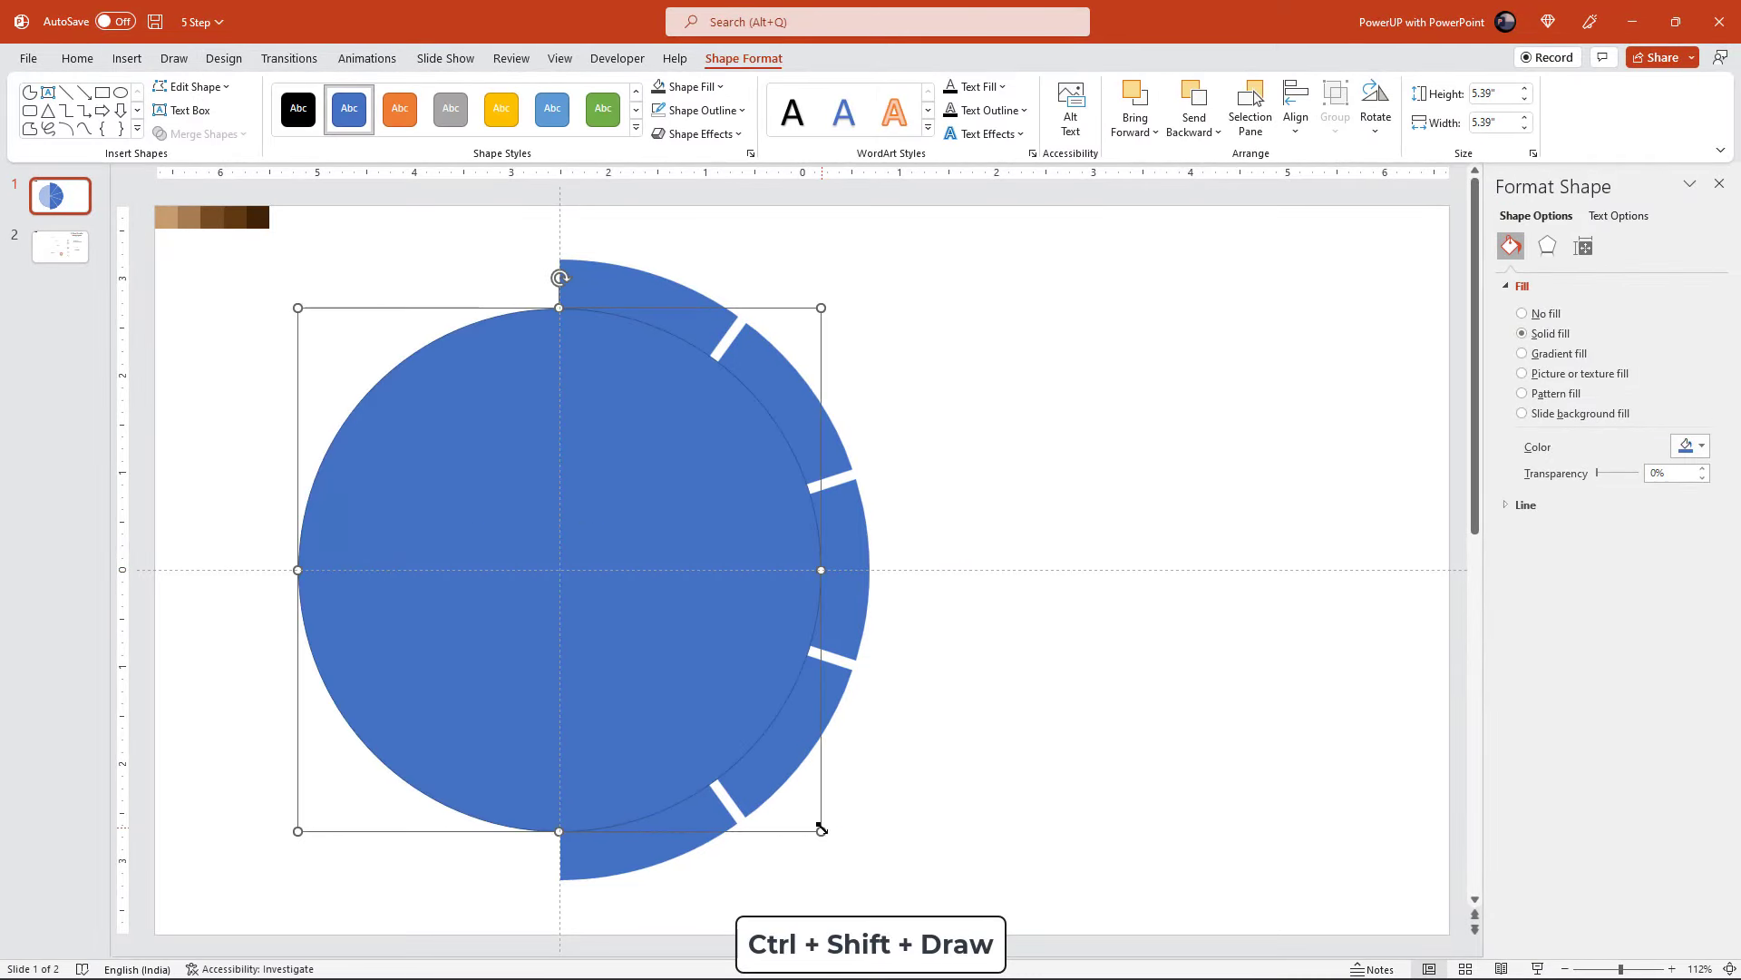
click(933, 794)
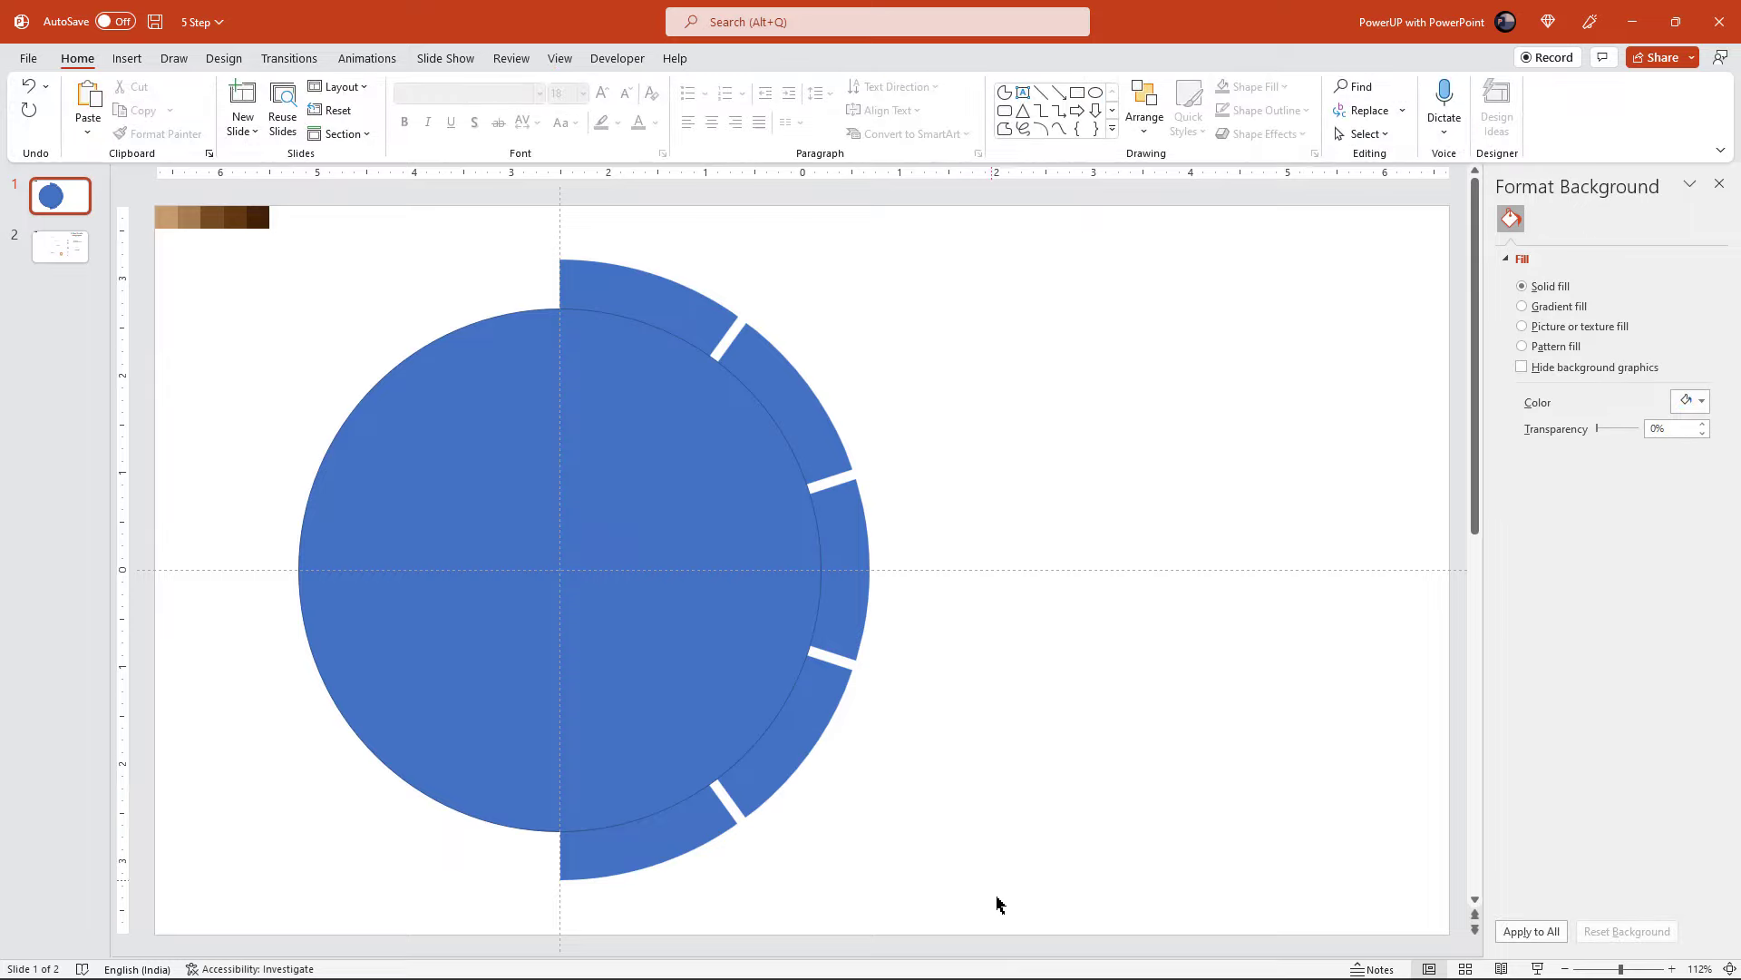
- Fragment the circle with the wedges, then delete the leftover semicircle and spoke pieces
drag(1004, 923, 263, 216)
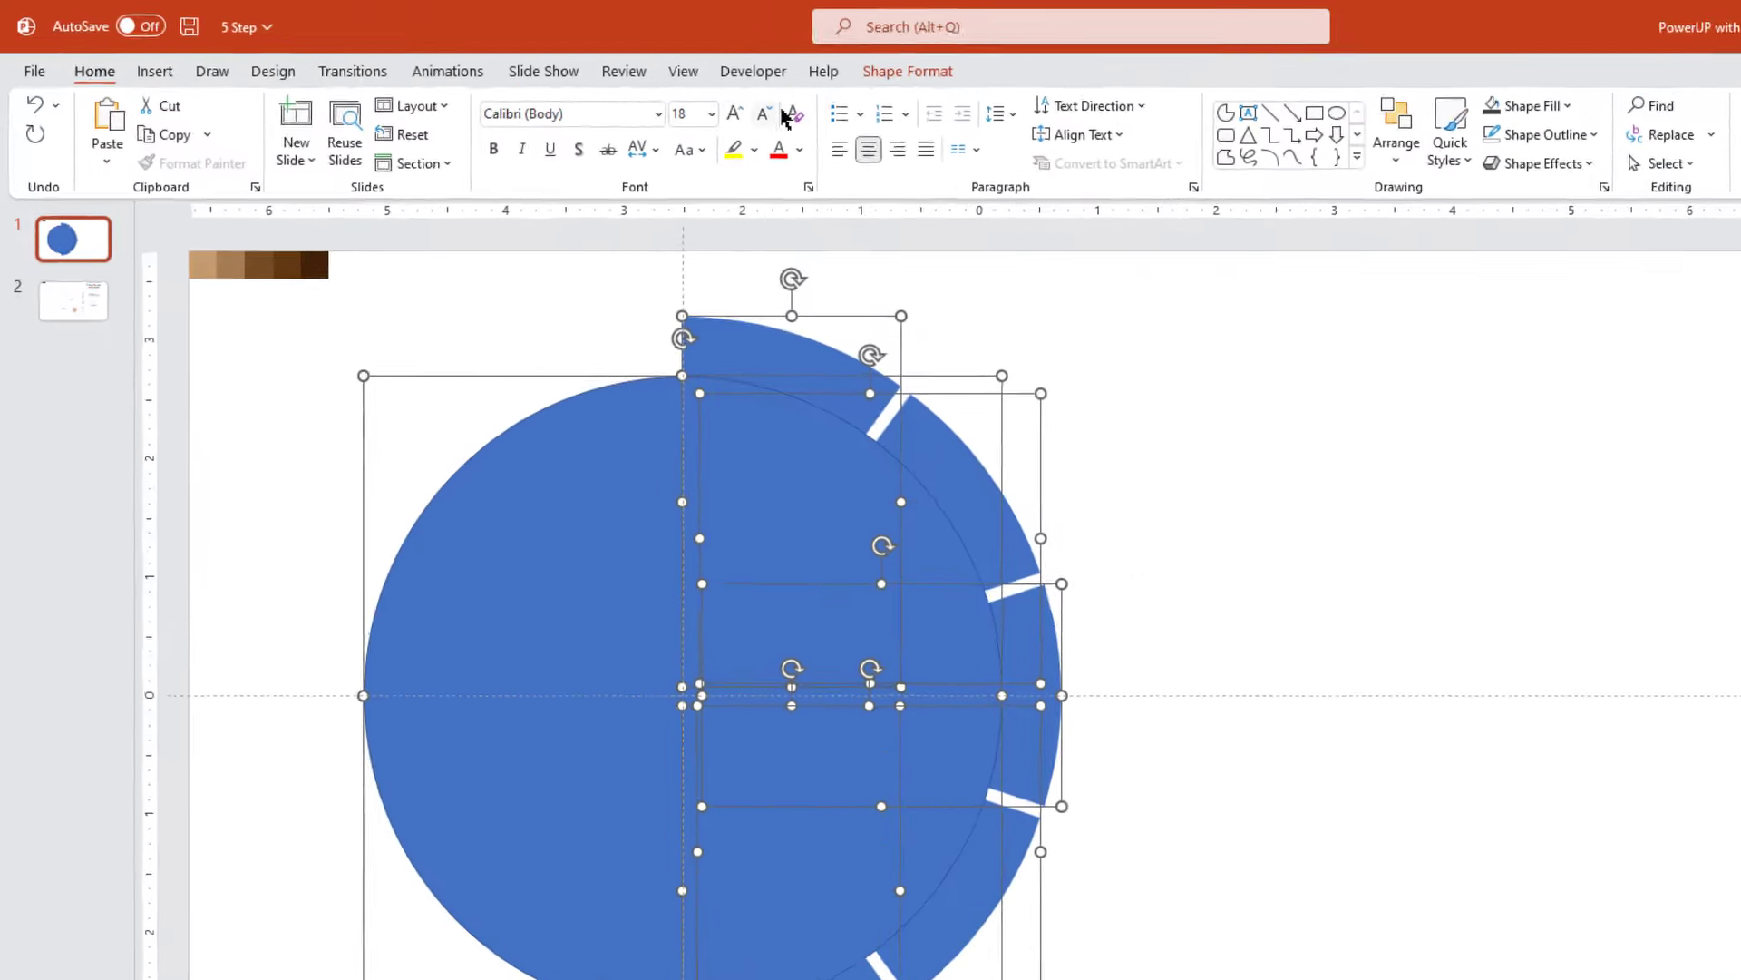
click(868, 74)
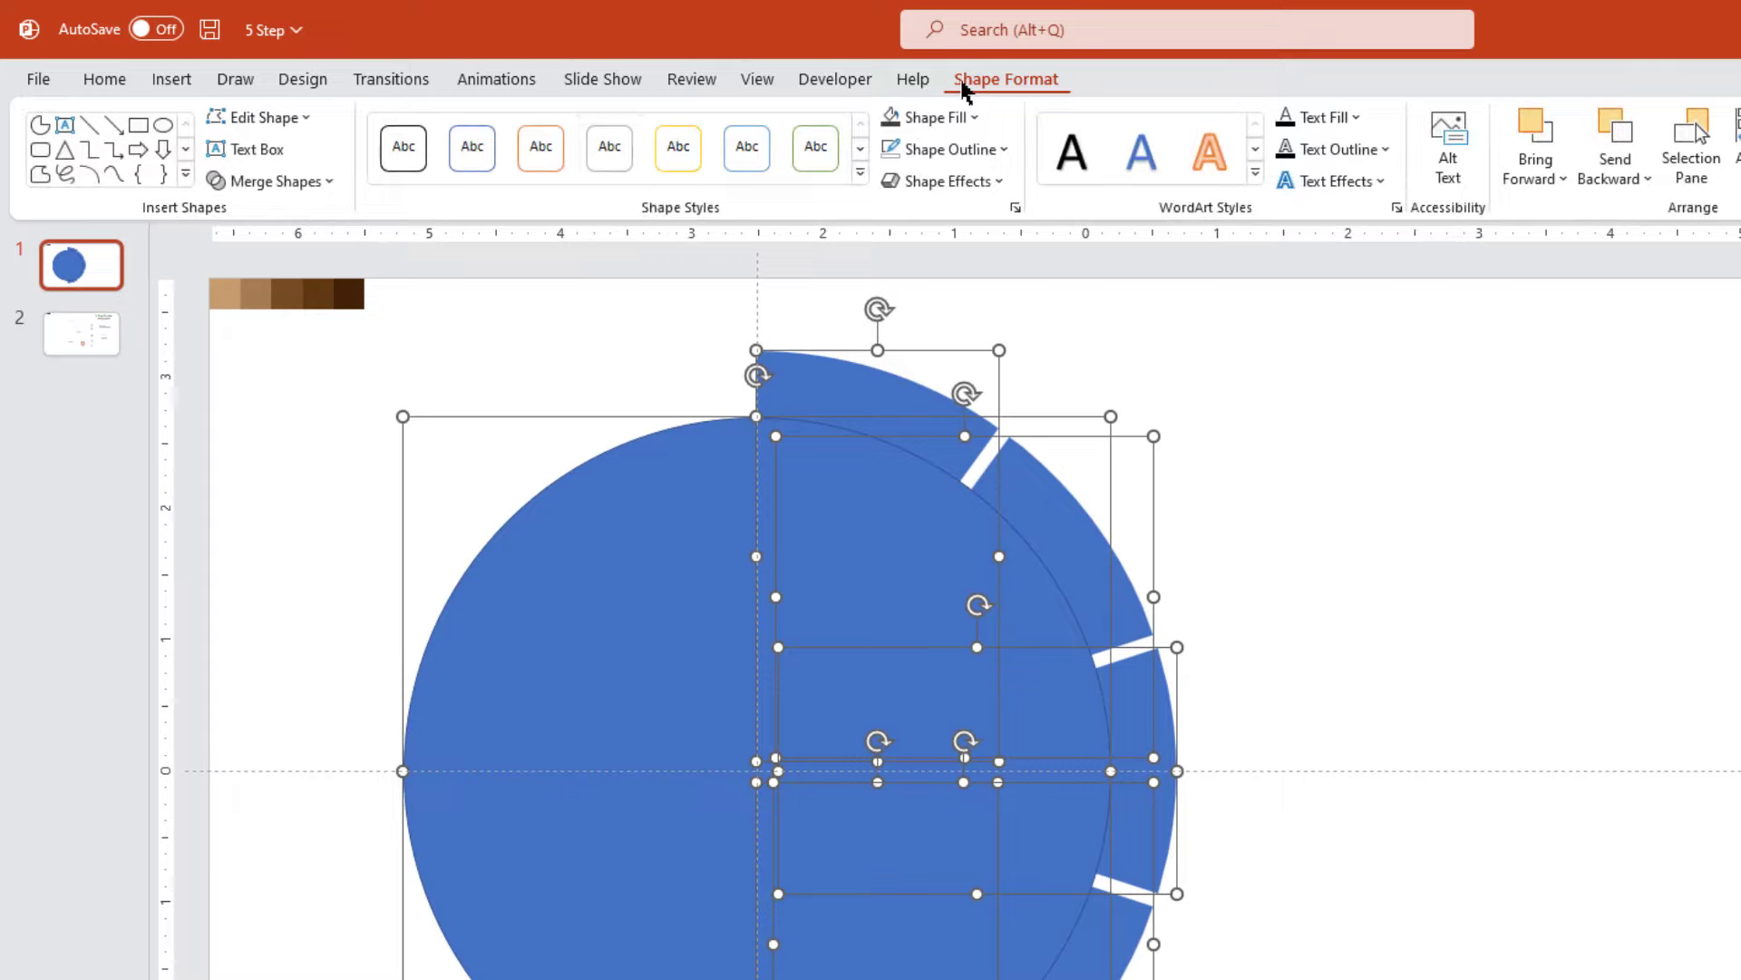
click(317, 182)
click(293, 284)
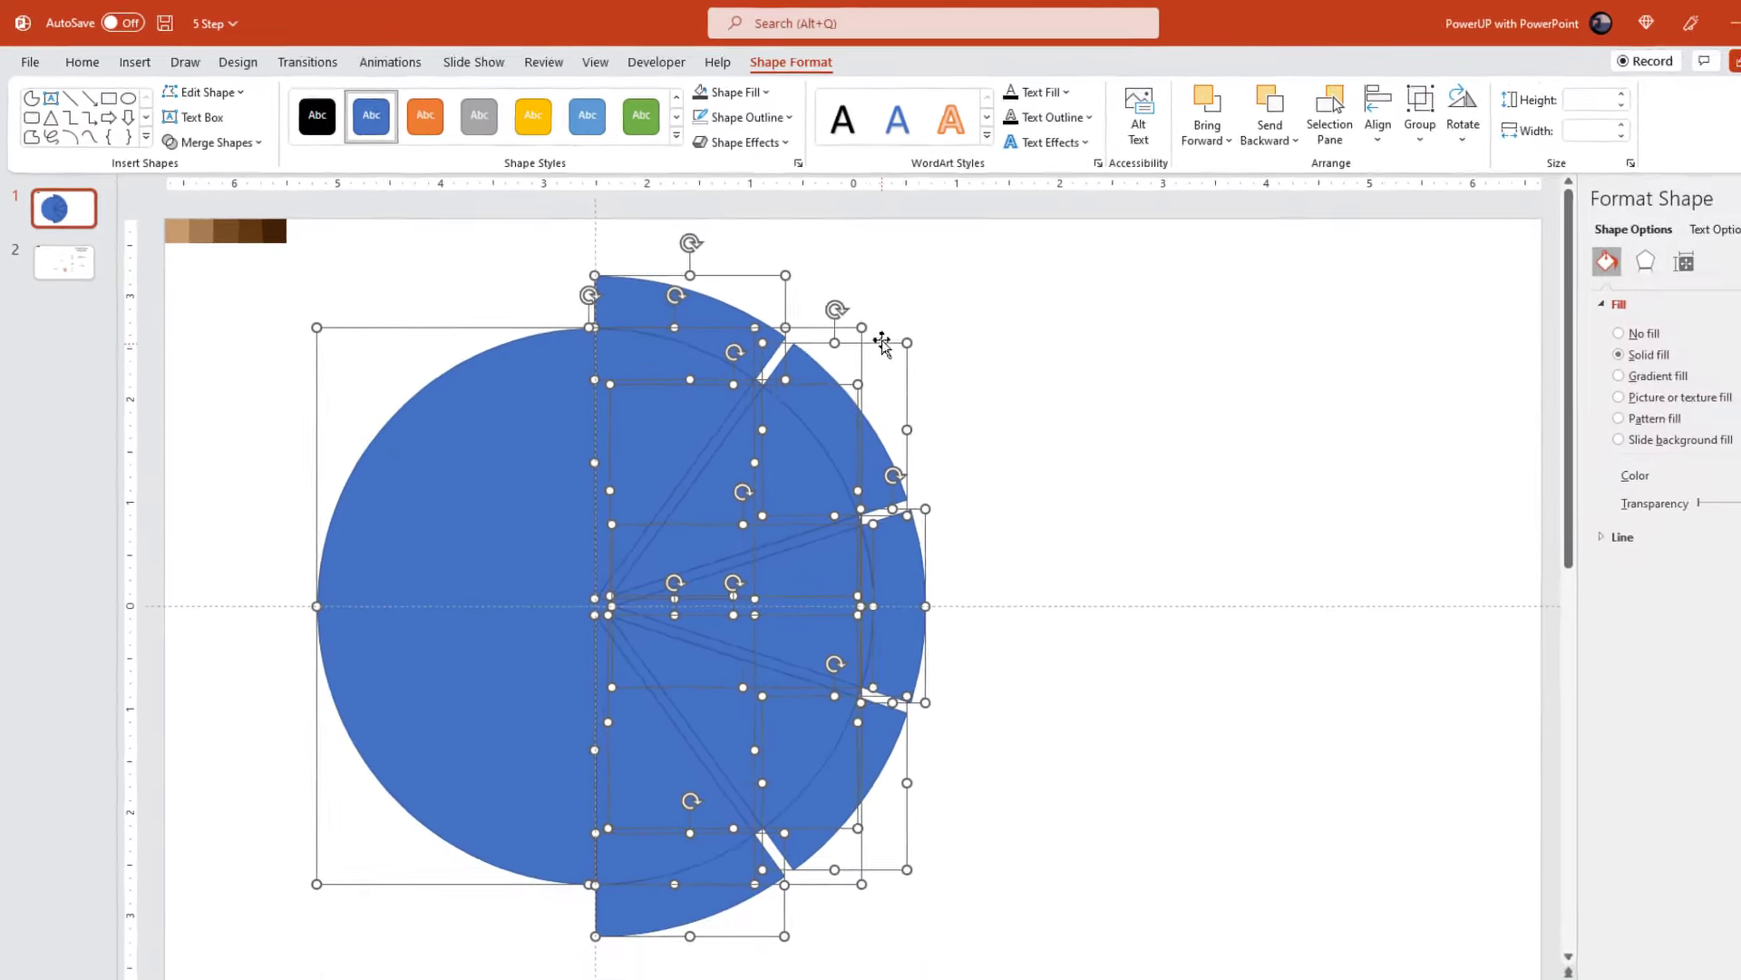
click(835, 293)
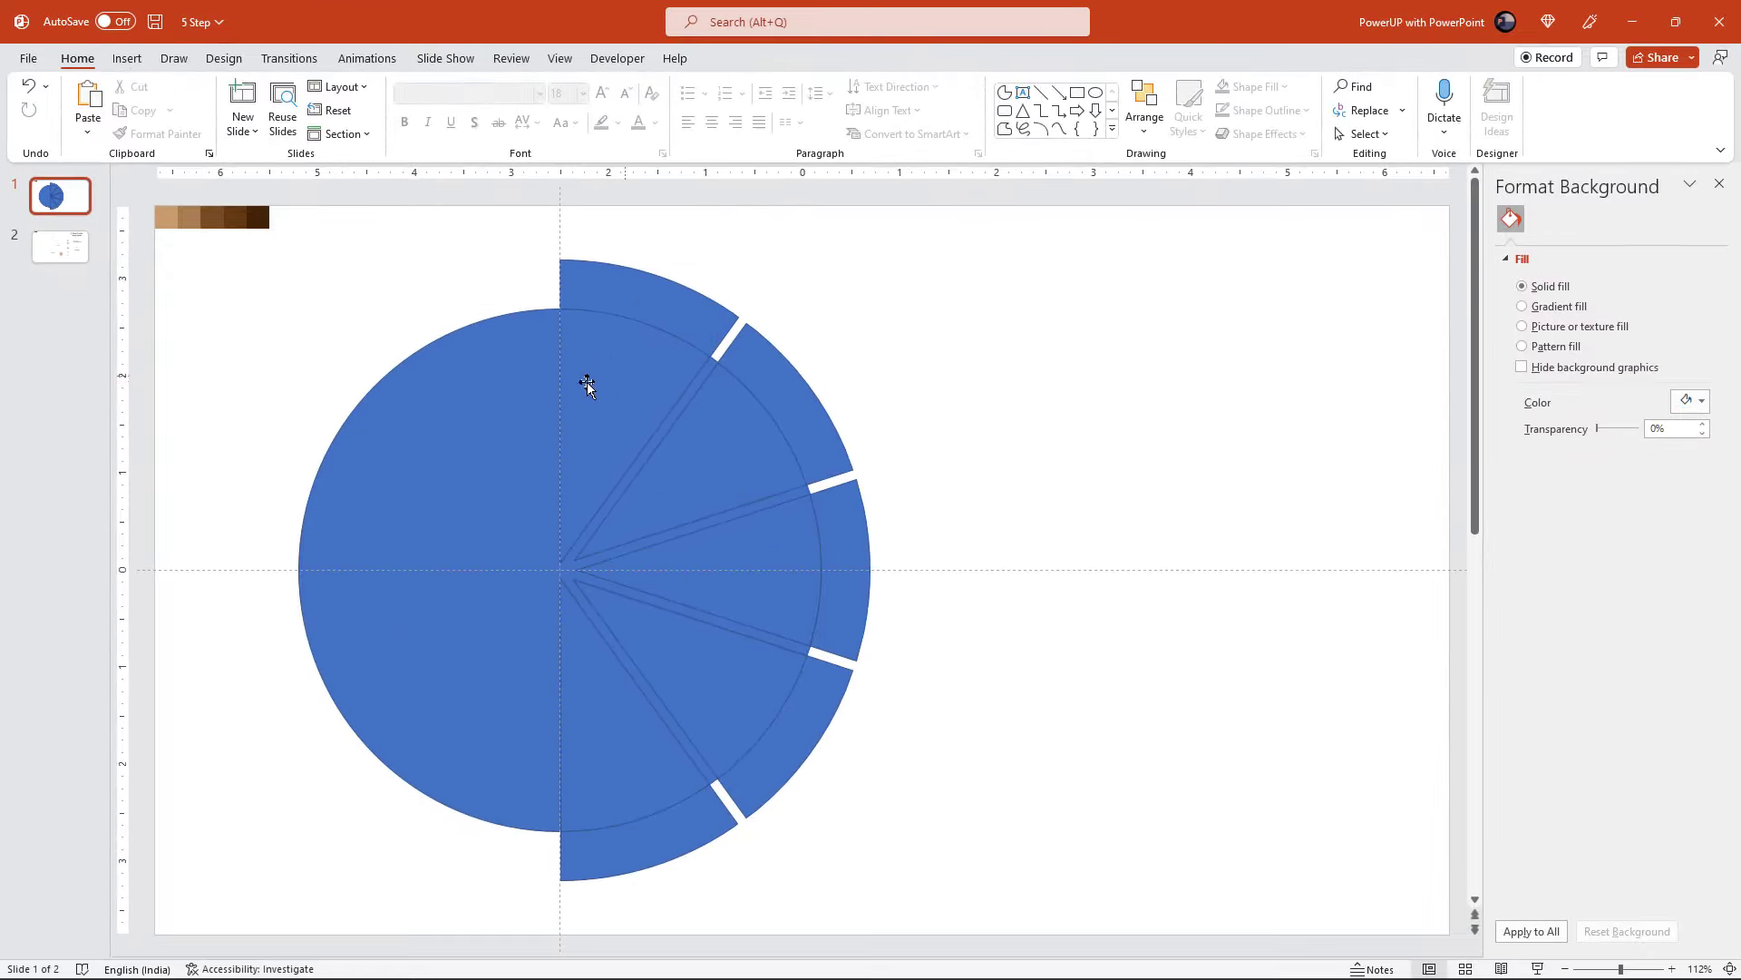
drag(498, 423, 1113, 417)
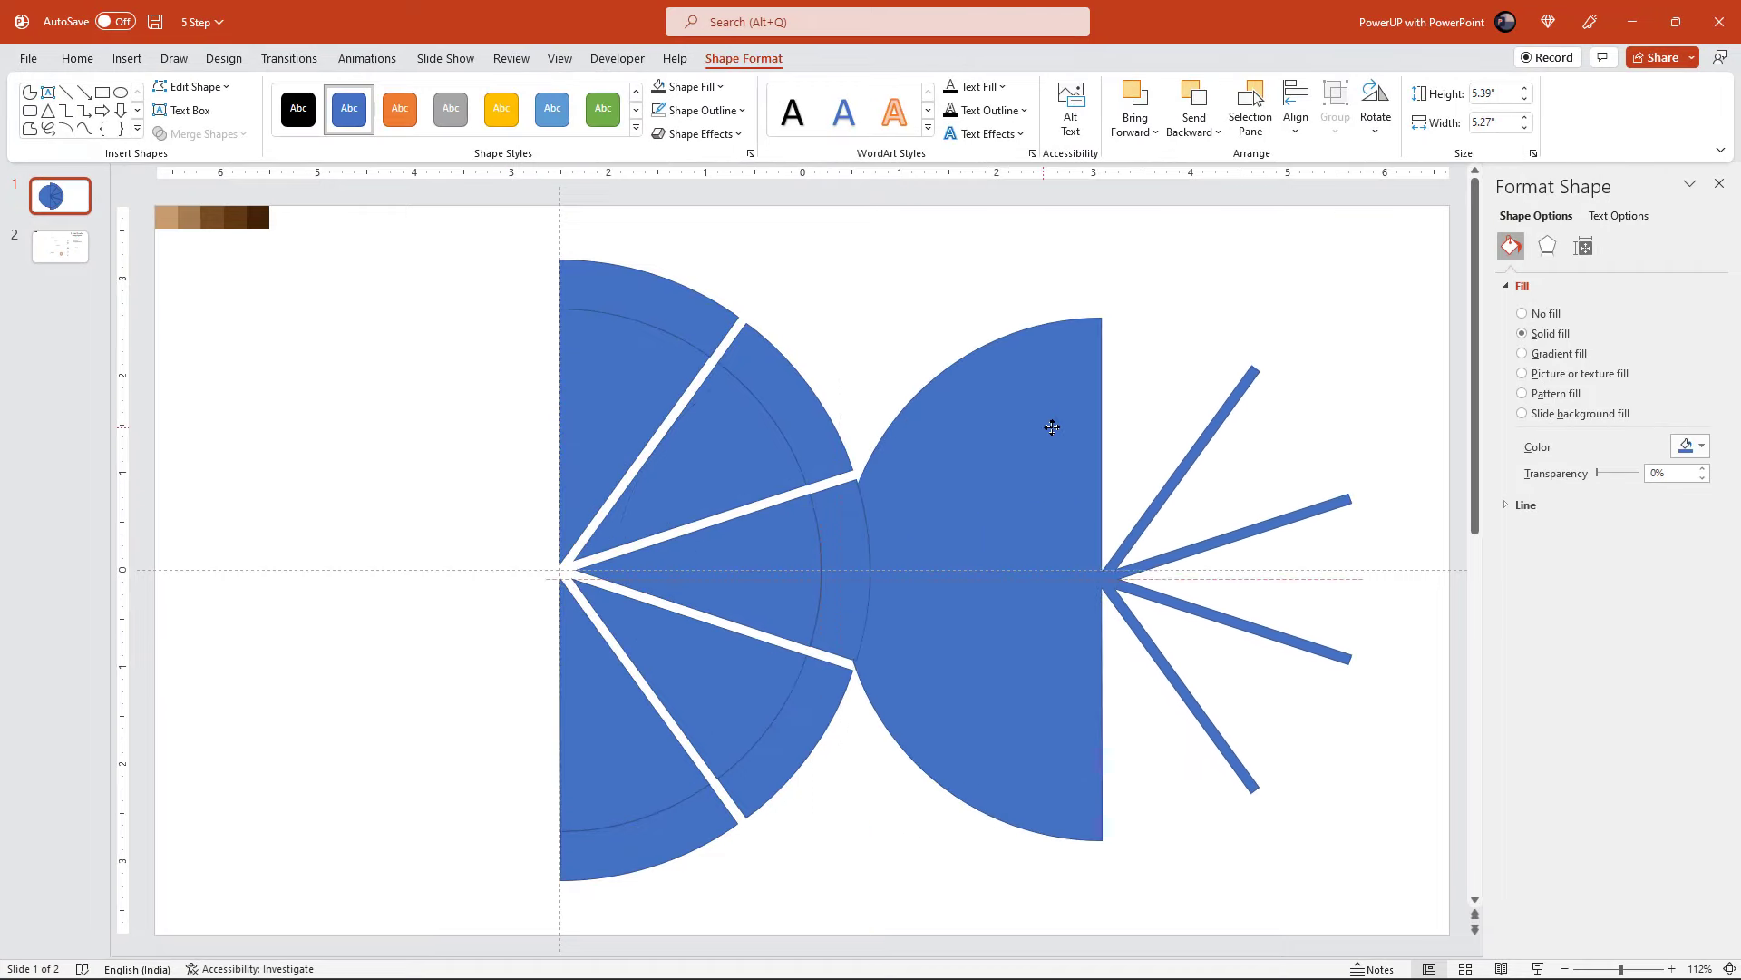
key(Delete)
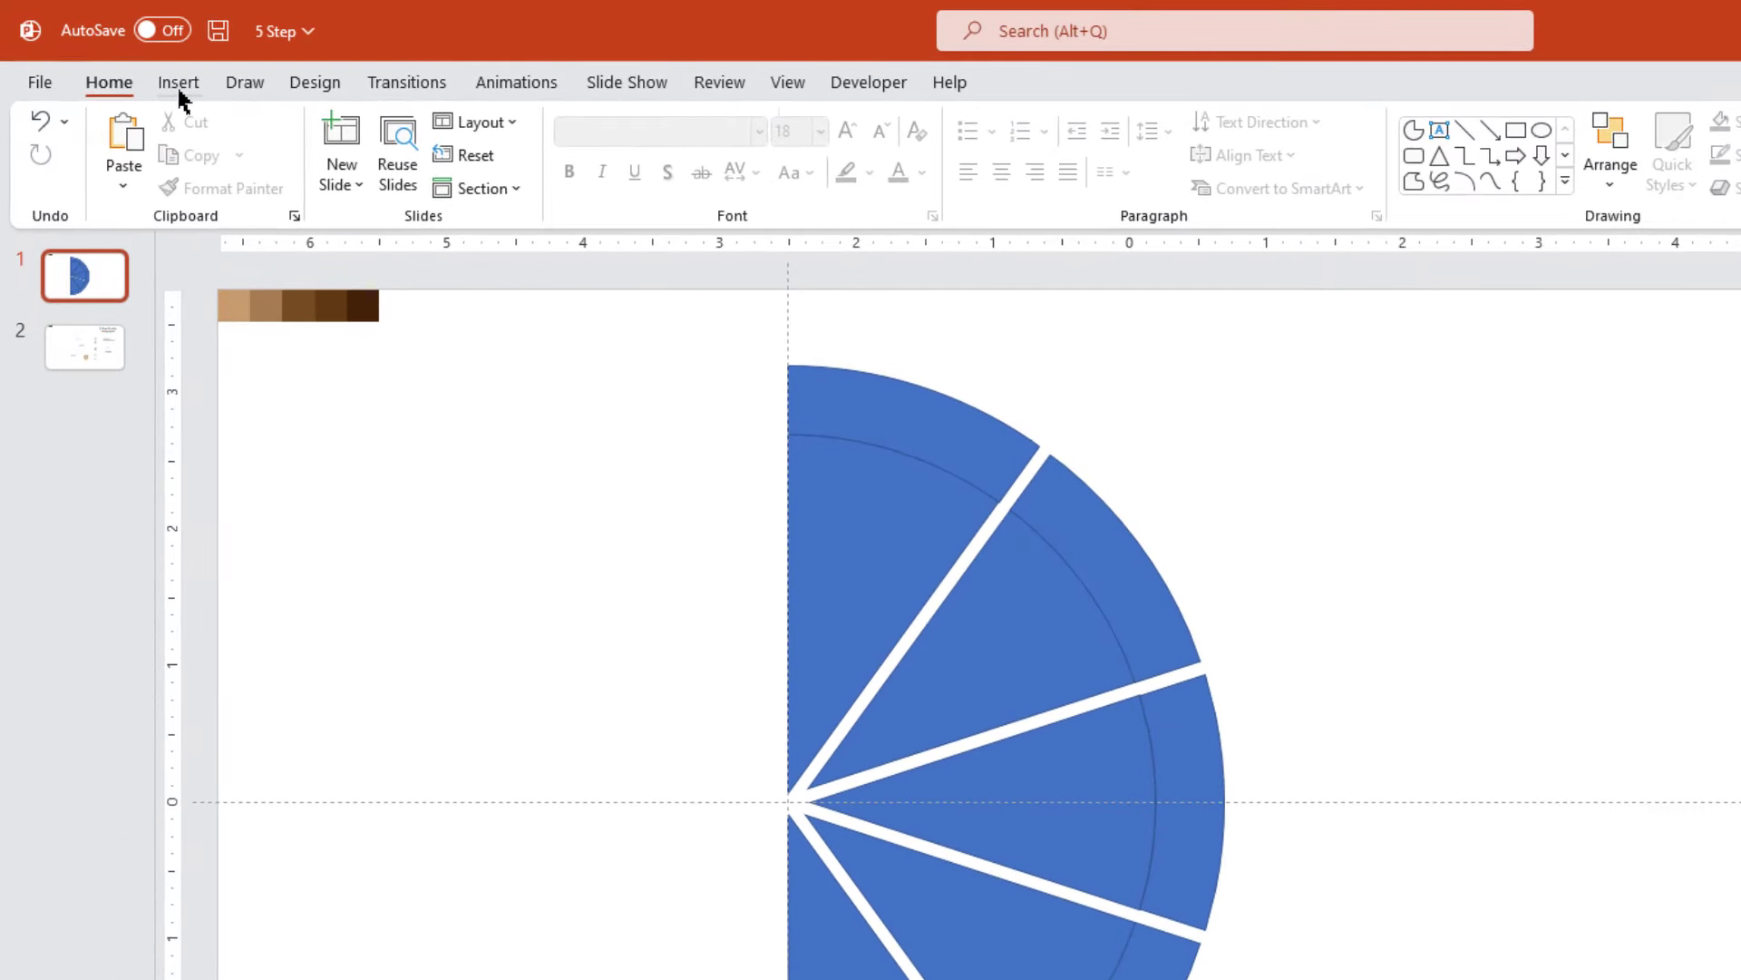
- Draw a smaller circle centred on the slices' hub
click(127, 58)
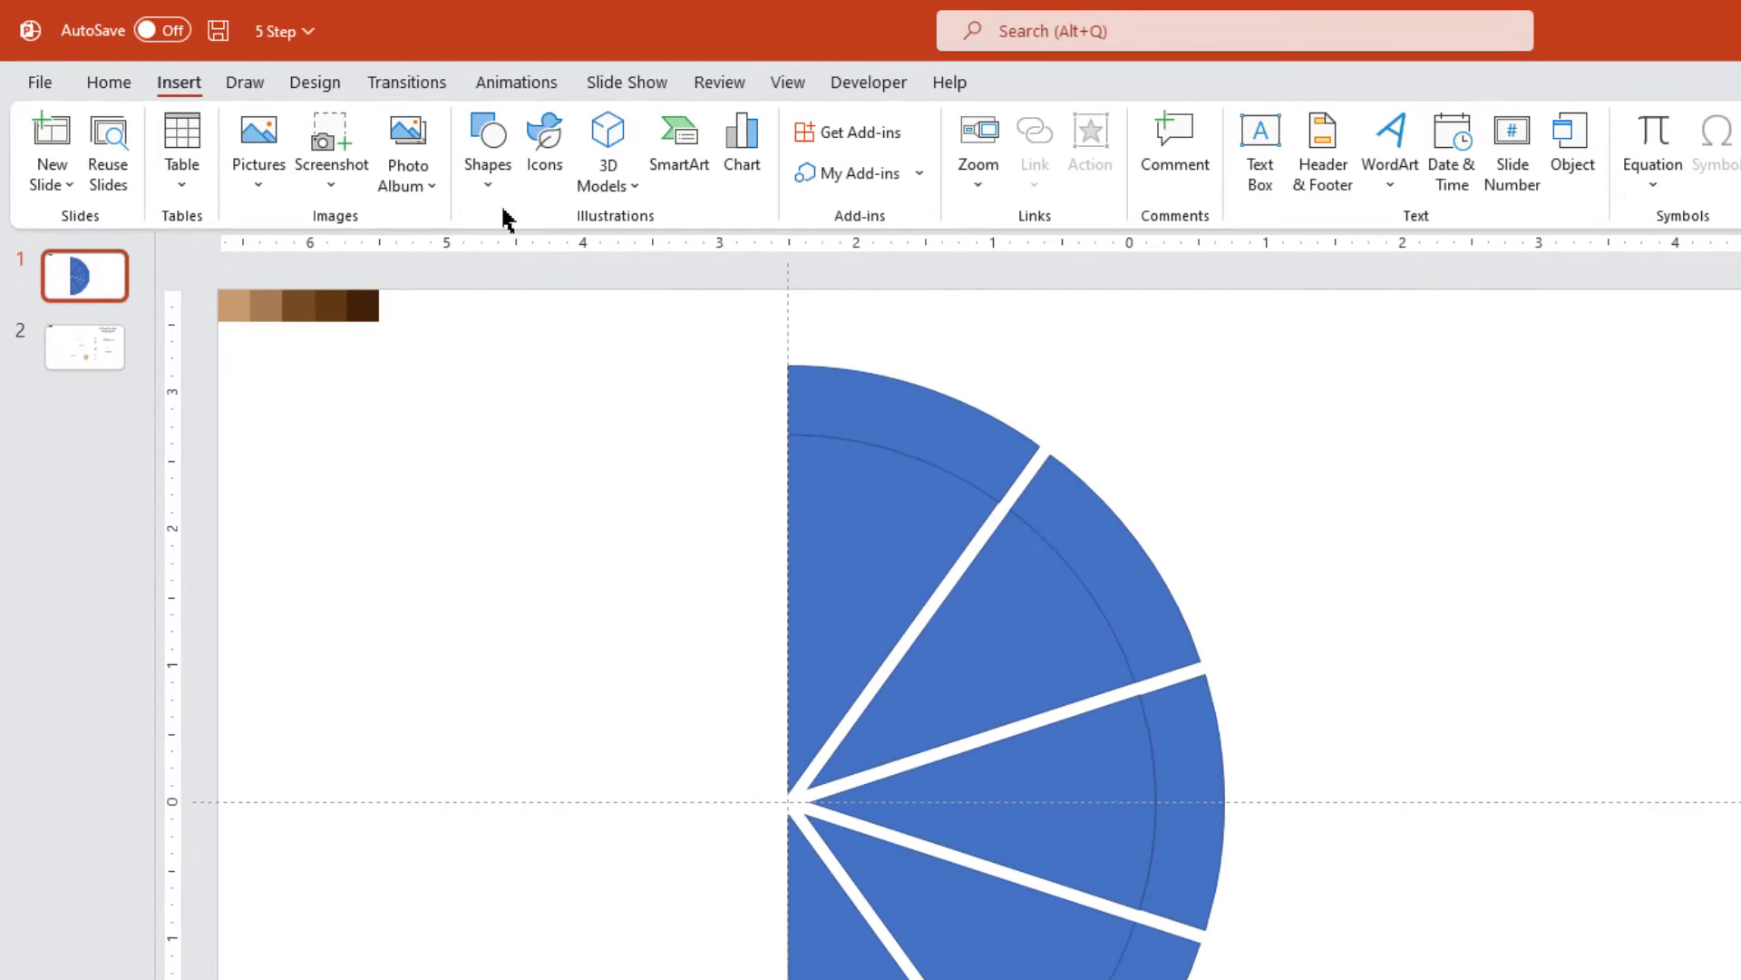
click(488, 186)
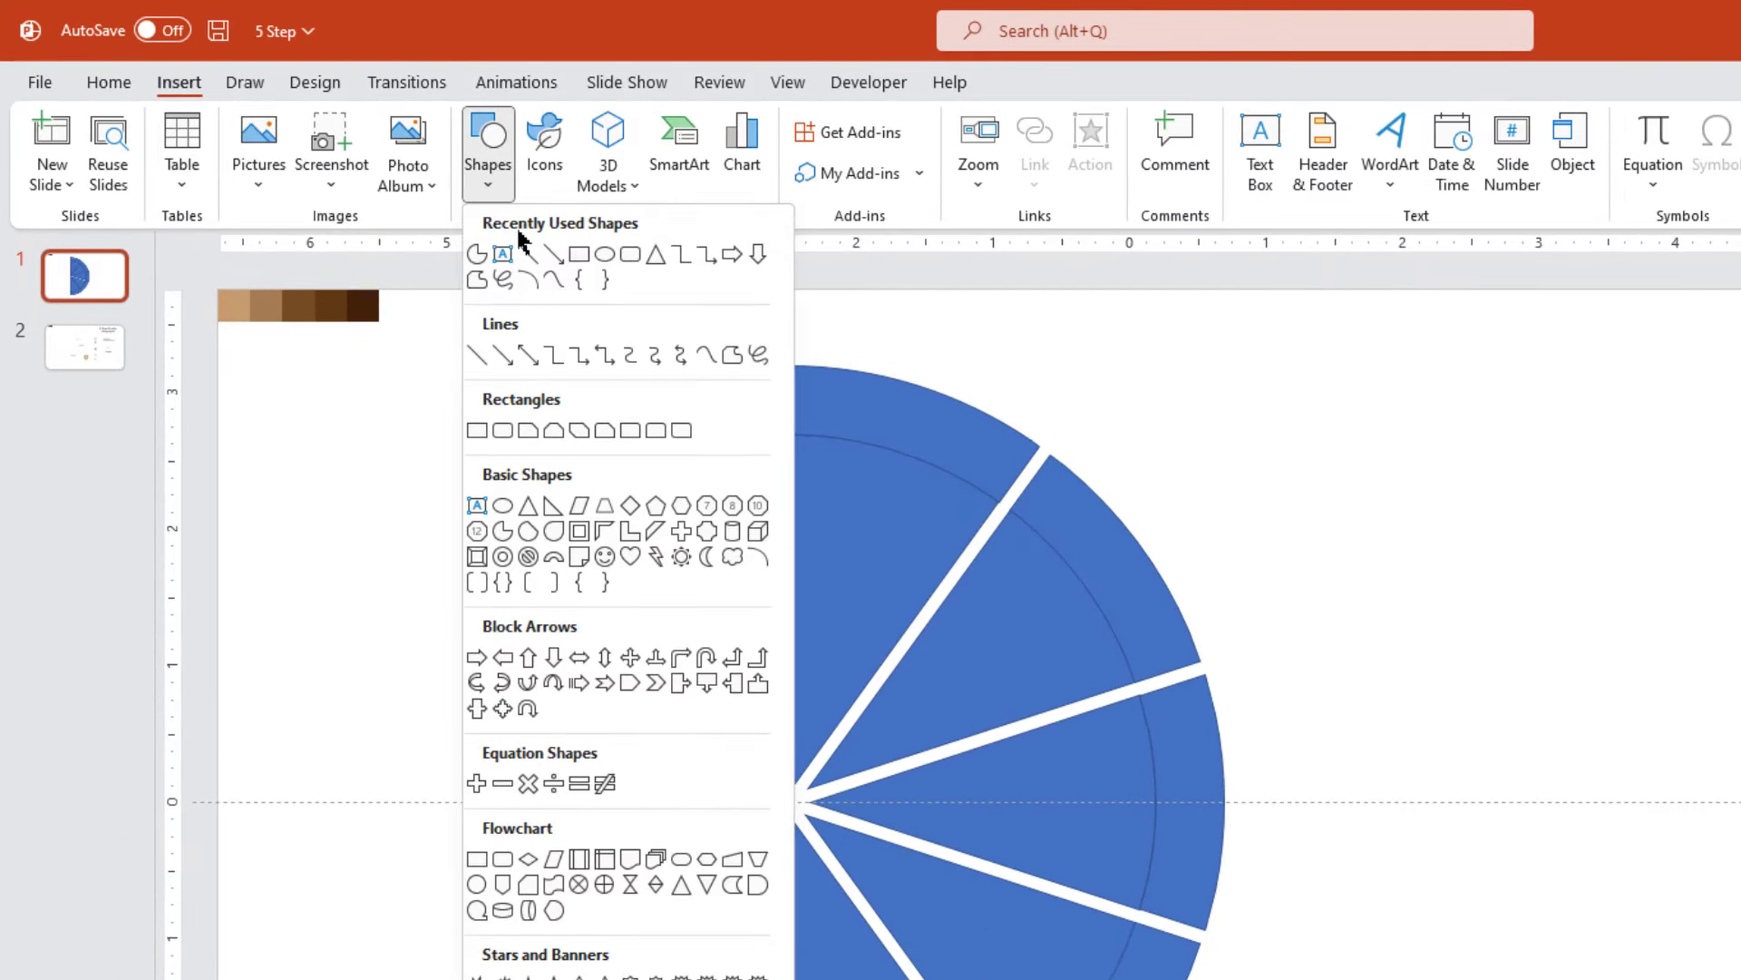
click(605, 255)
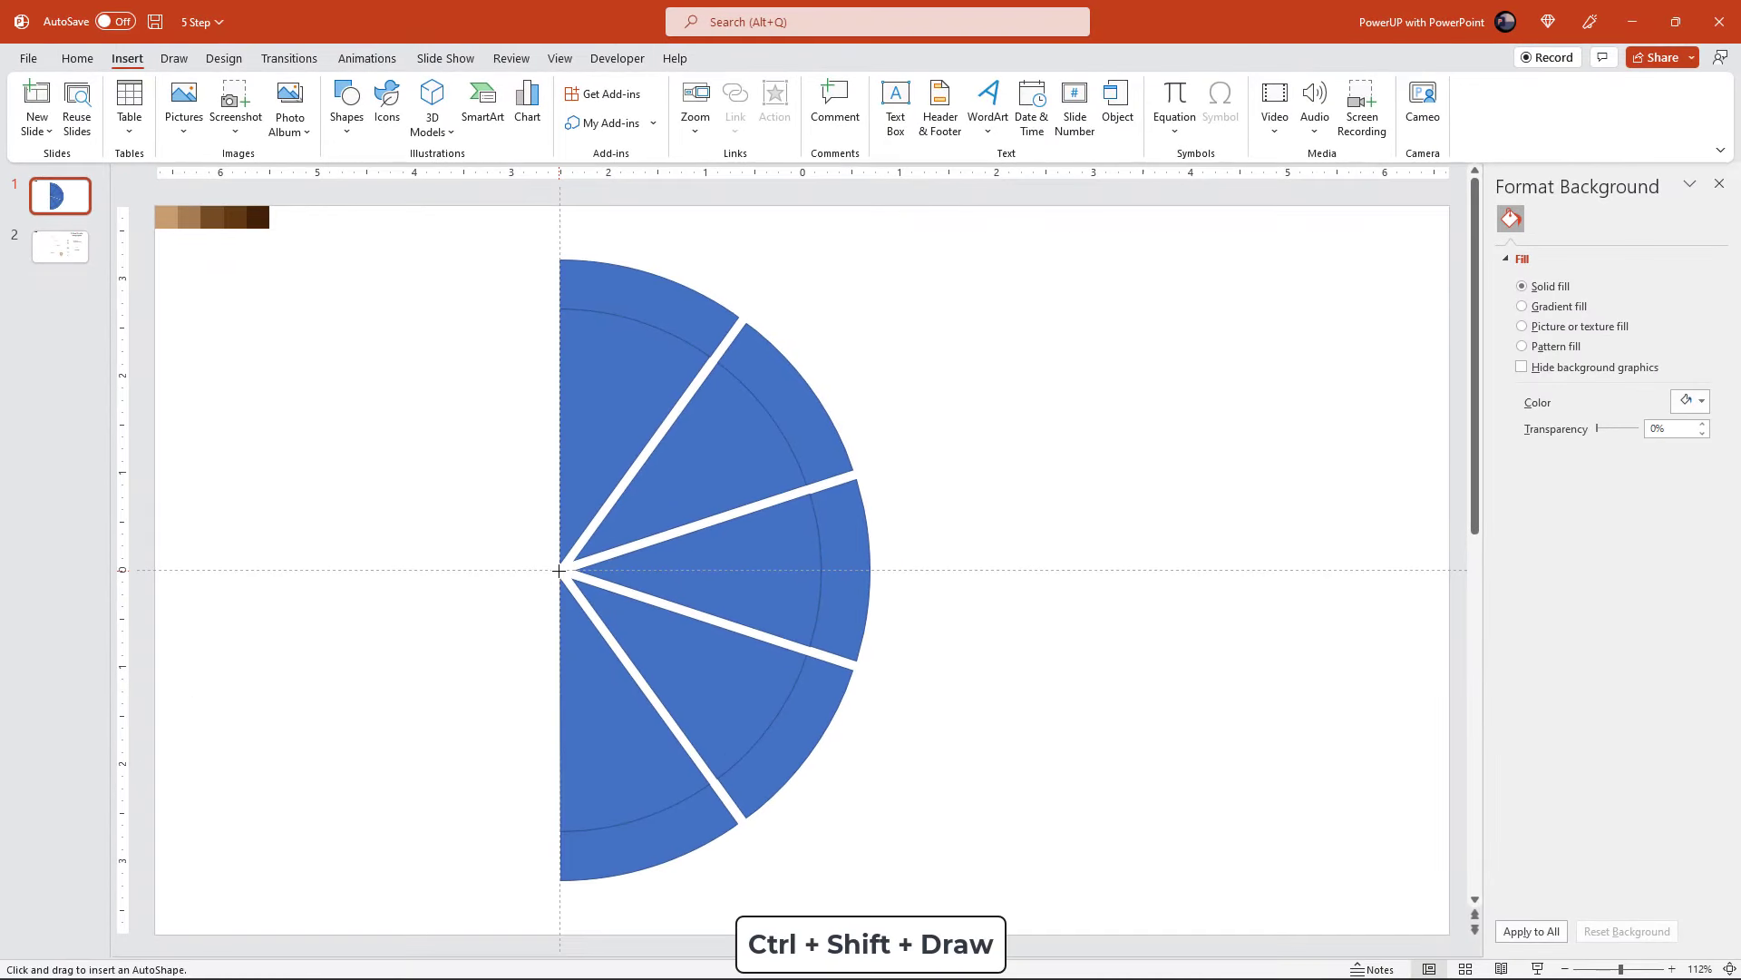
drag(558, 570, 709, 719)
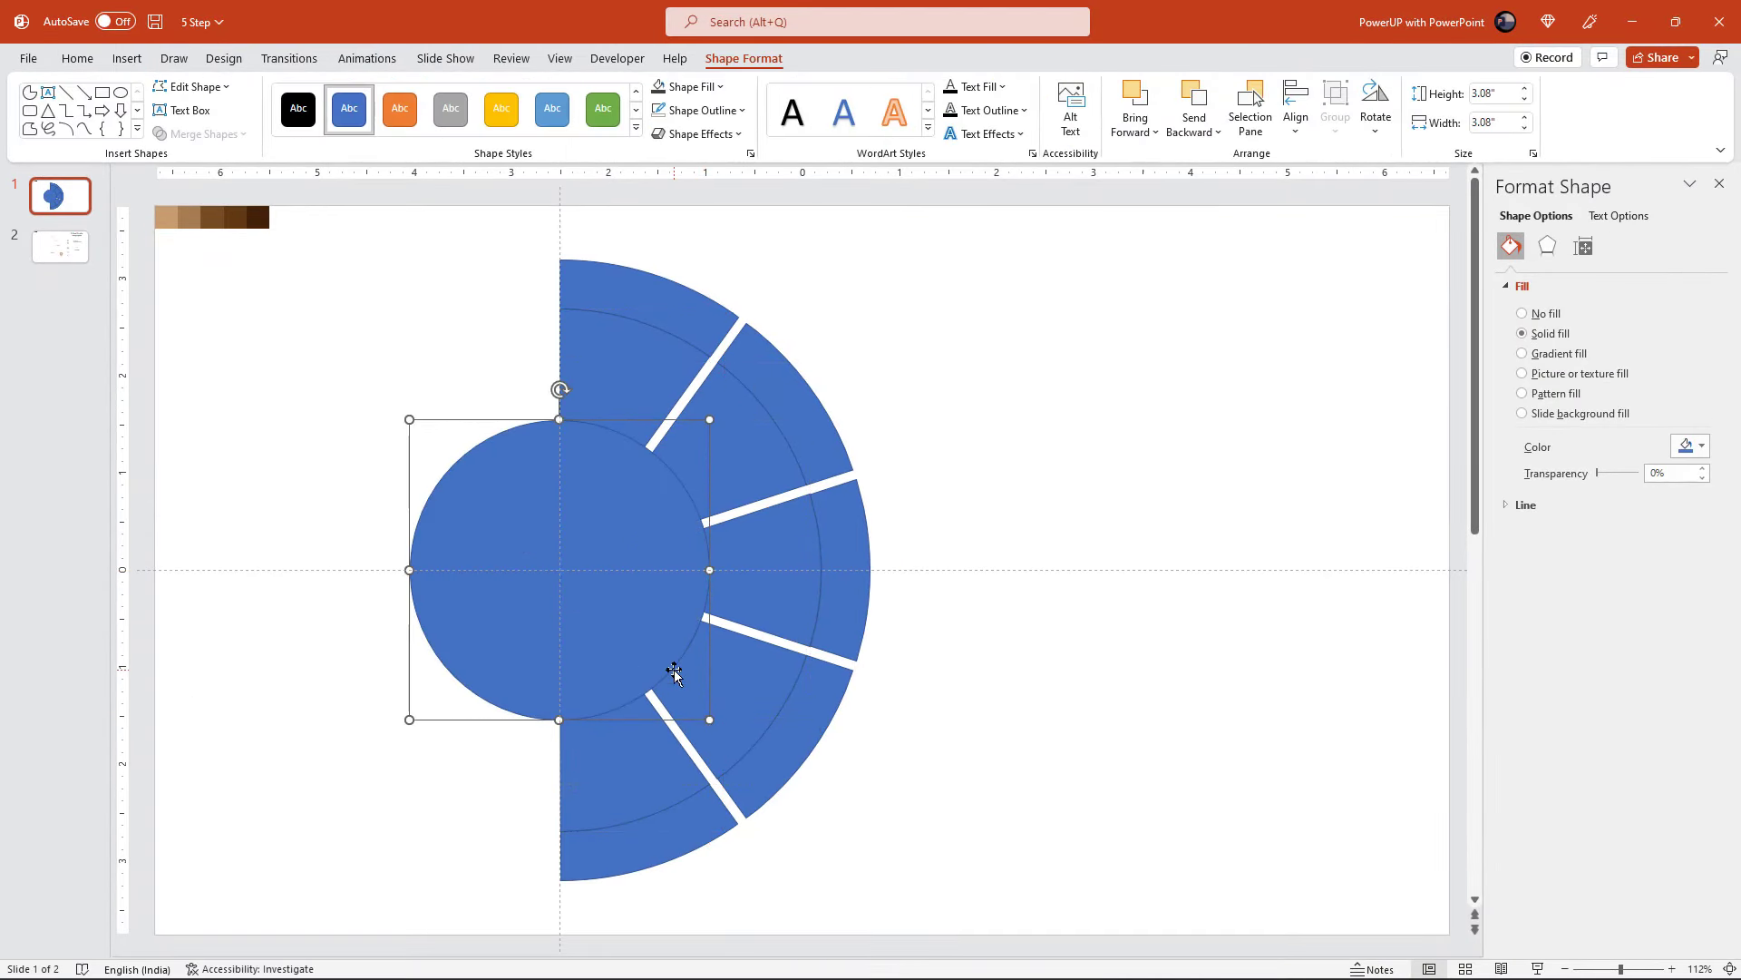
click(903, 629)
- Select all five slices plus the centre circle and fragment them
shift+click(641, 350)
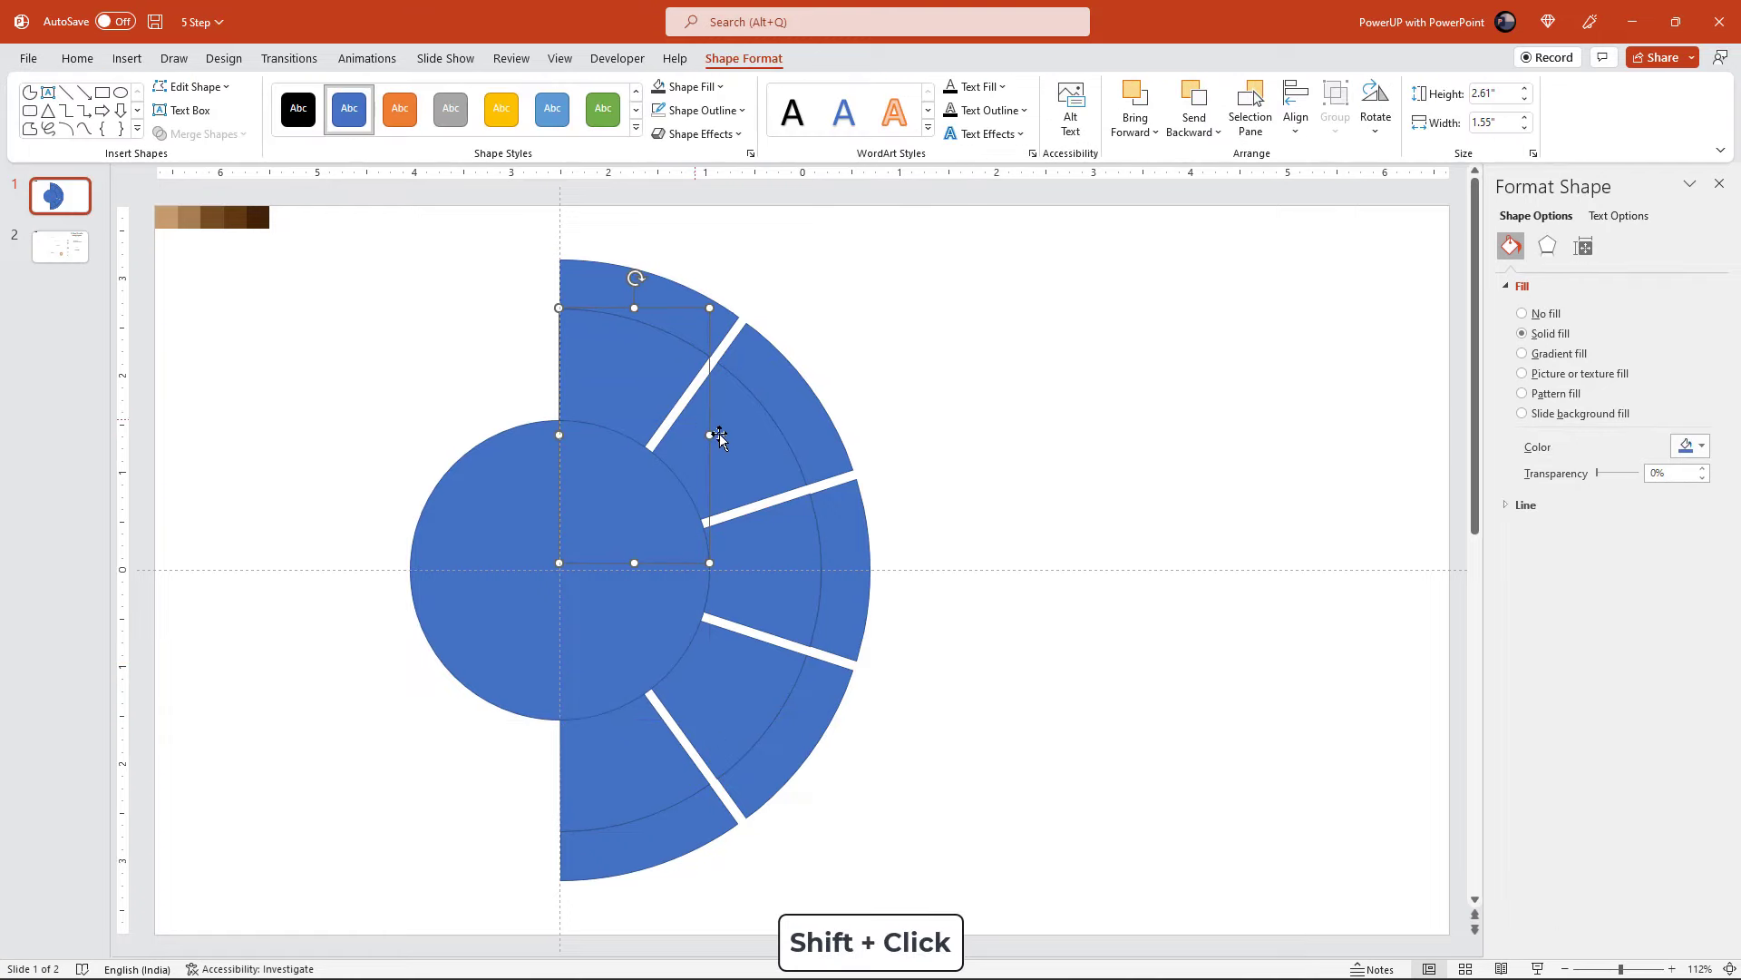
shift+click(737, 446)
shift+click(792, 598)
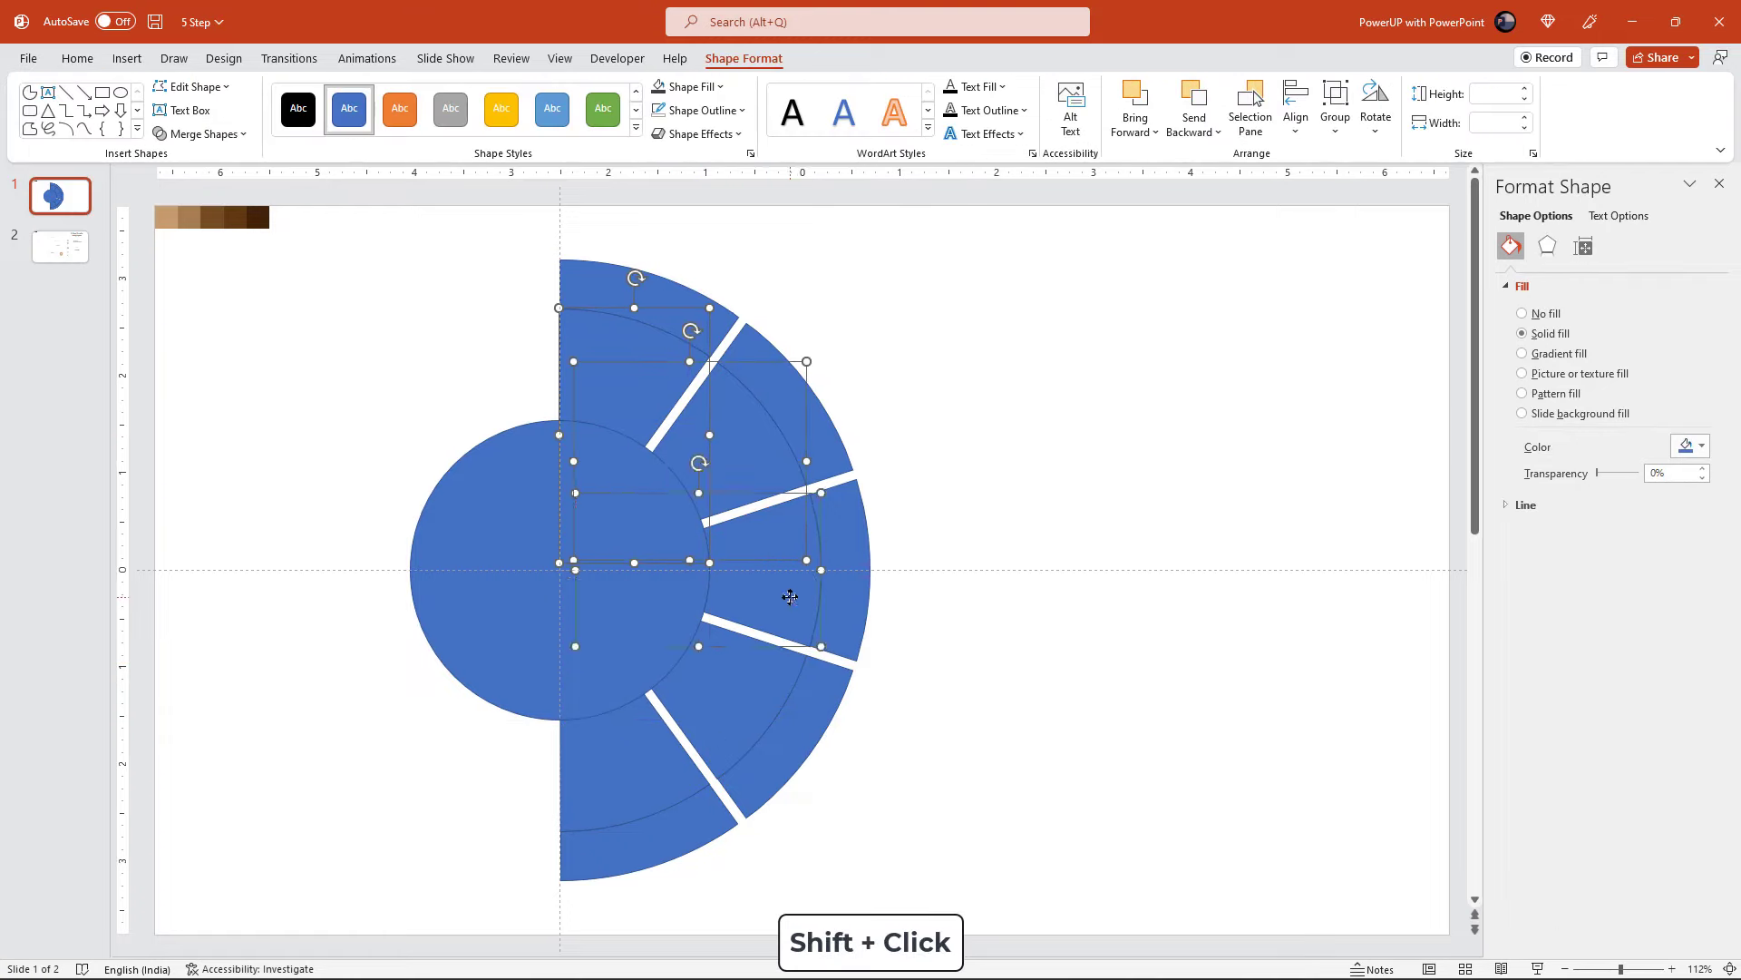
shift+click(755, 685)
shift+click(592, 805)
shift+click(466, 544)
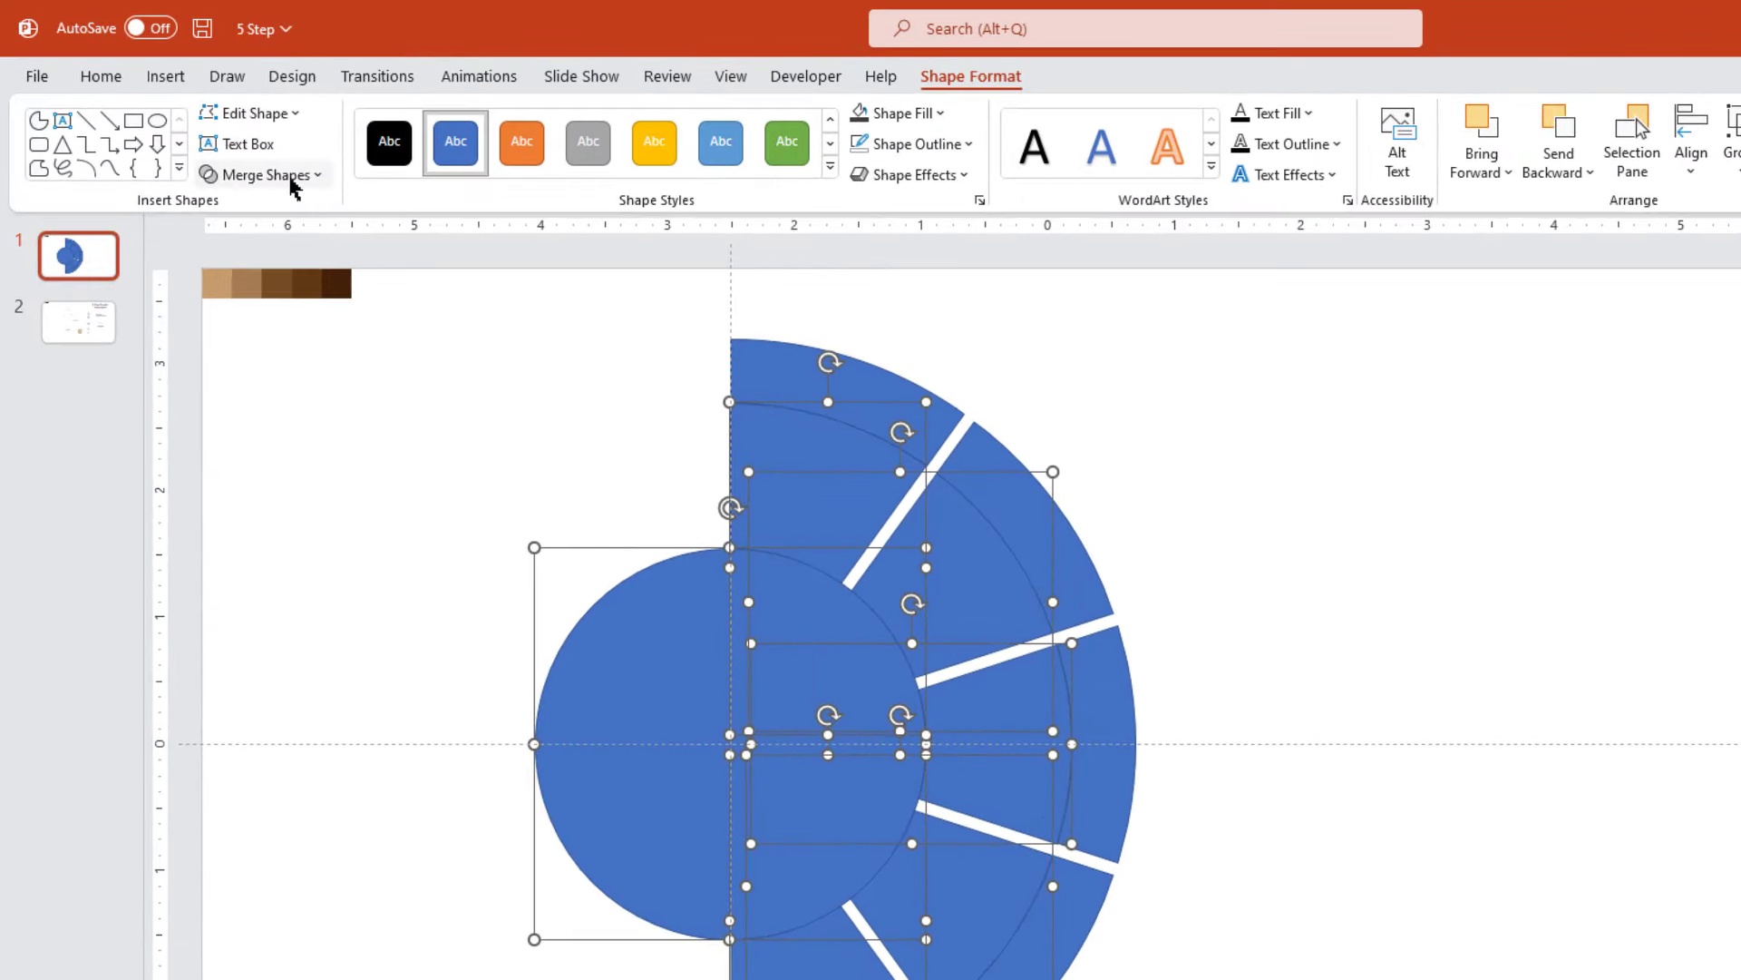
click(276, 166)
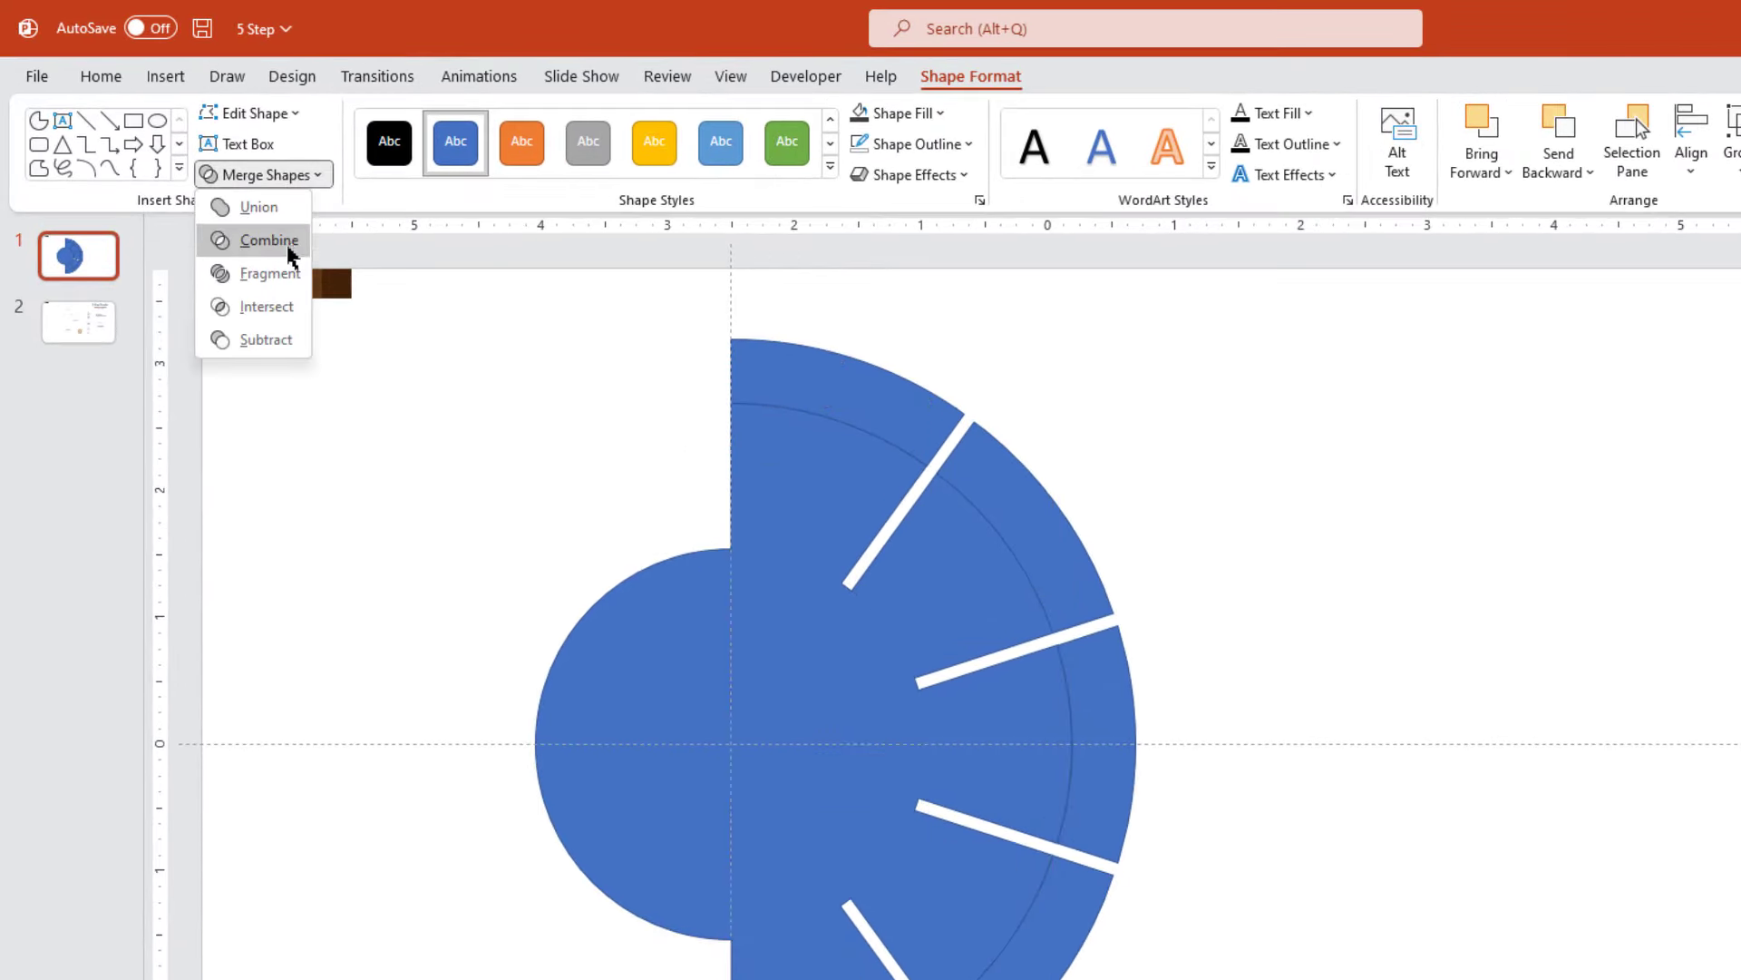
click(269, 273)
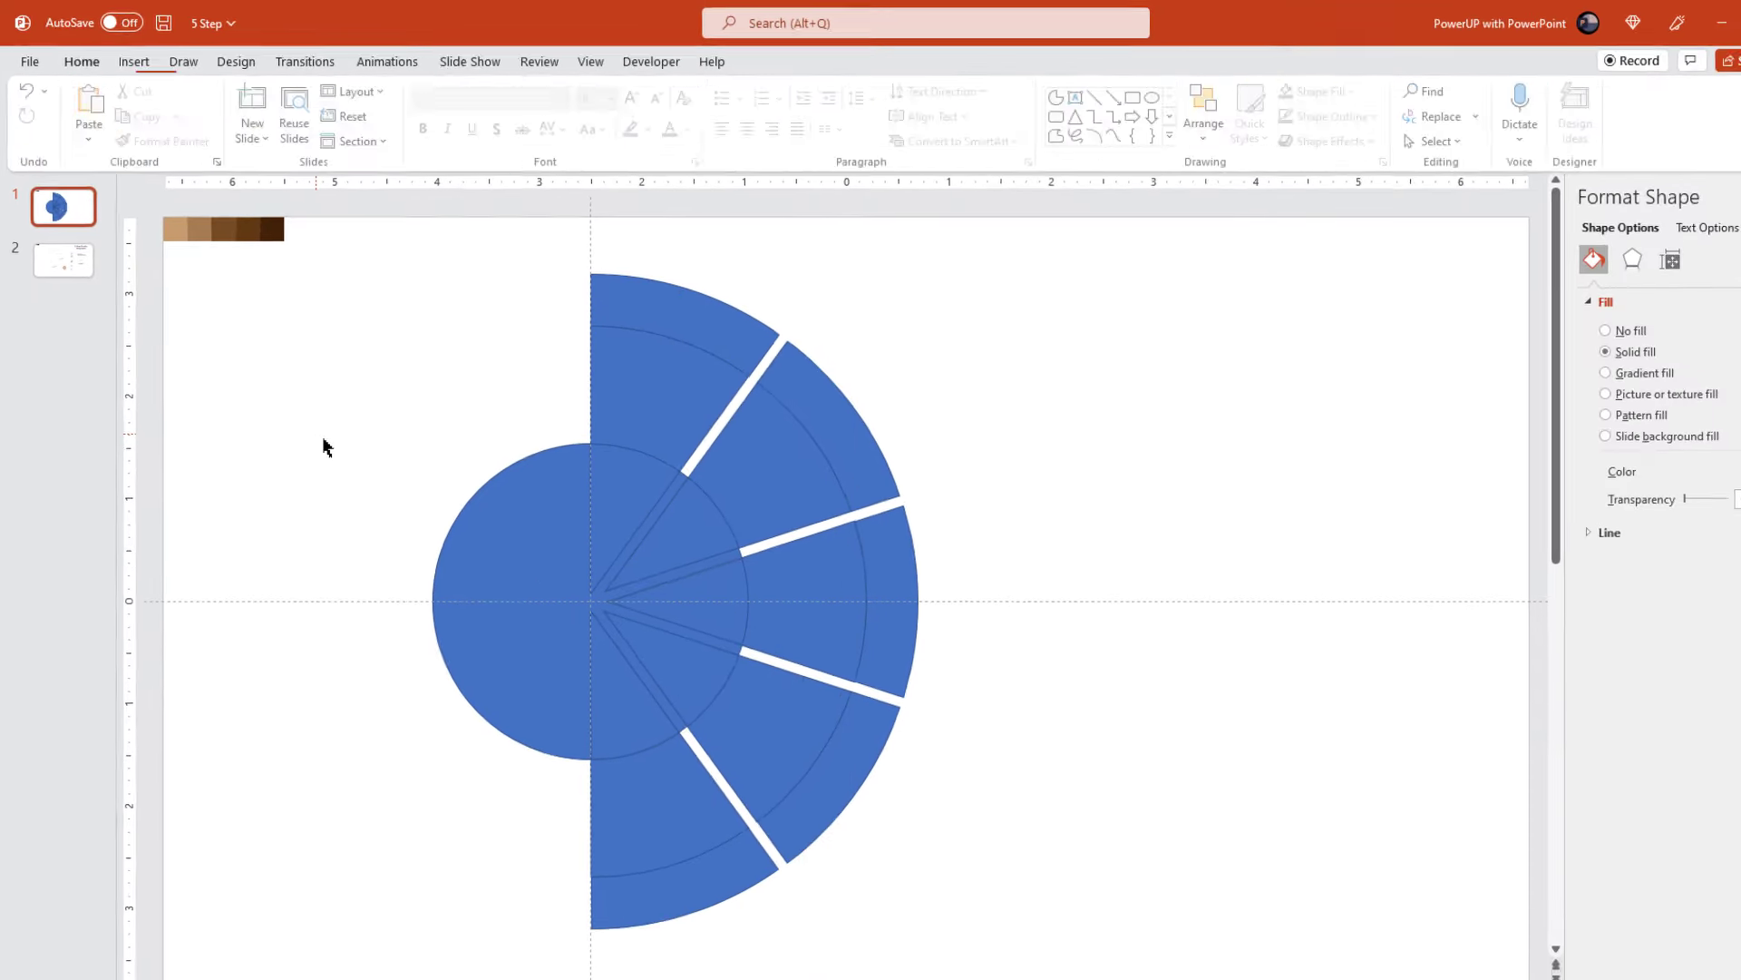
click(463, 513)
- Pull the central half circle and five inner tips out to the right and delete them
drag(464, 513, 1021, 482)
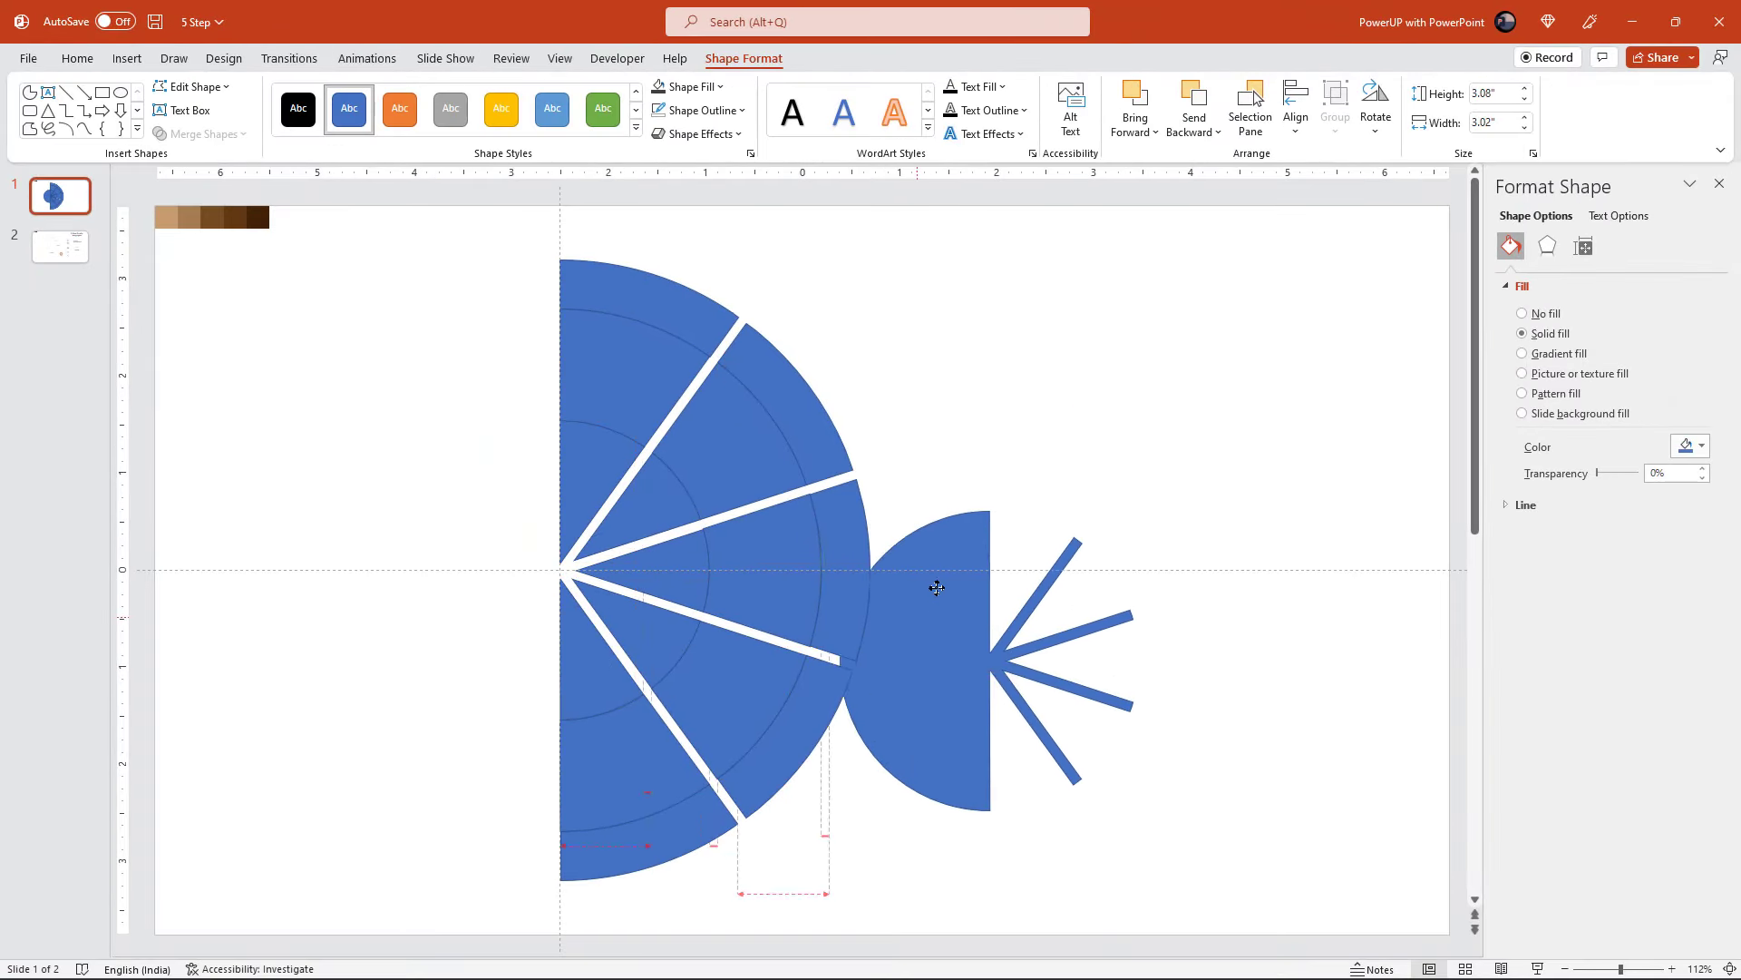
drag(607, 471, 1228, 448)
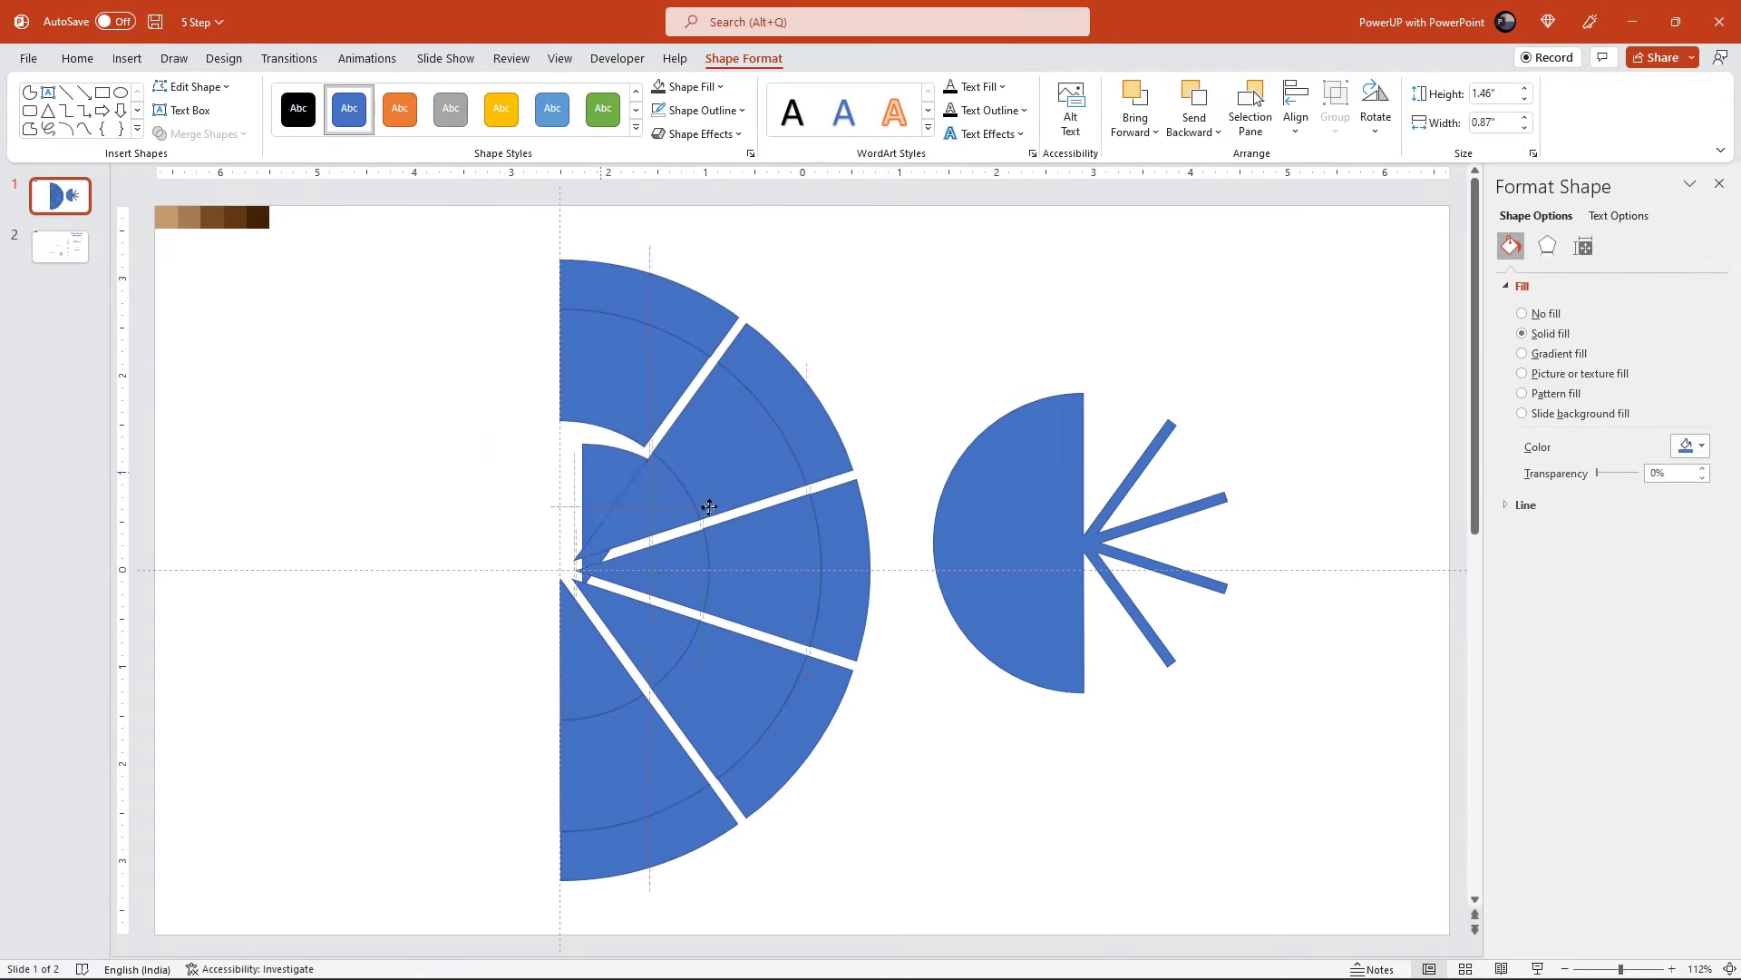
drag(635, 504, 1318, 527)
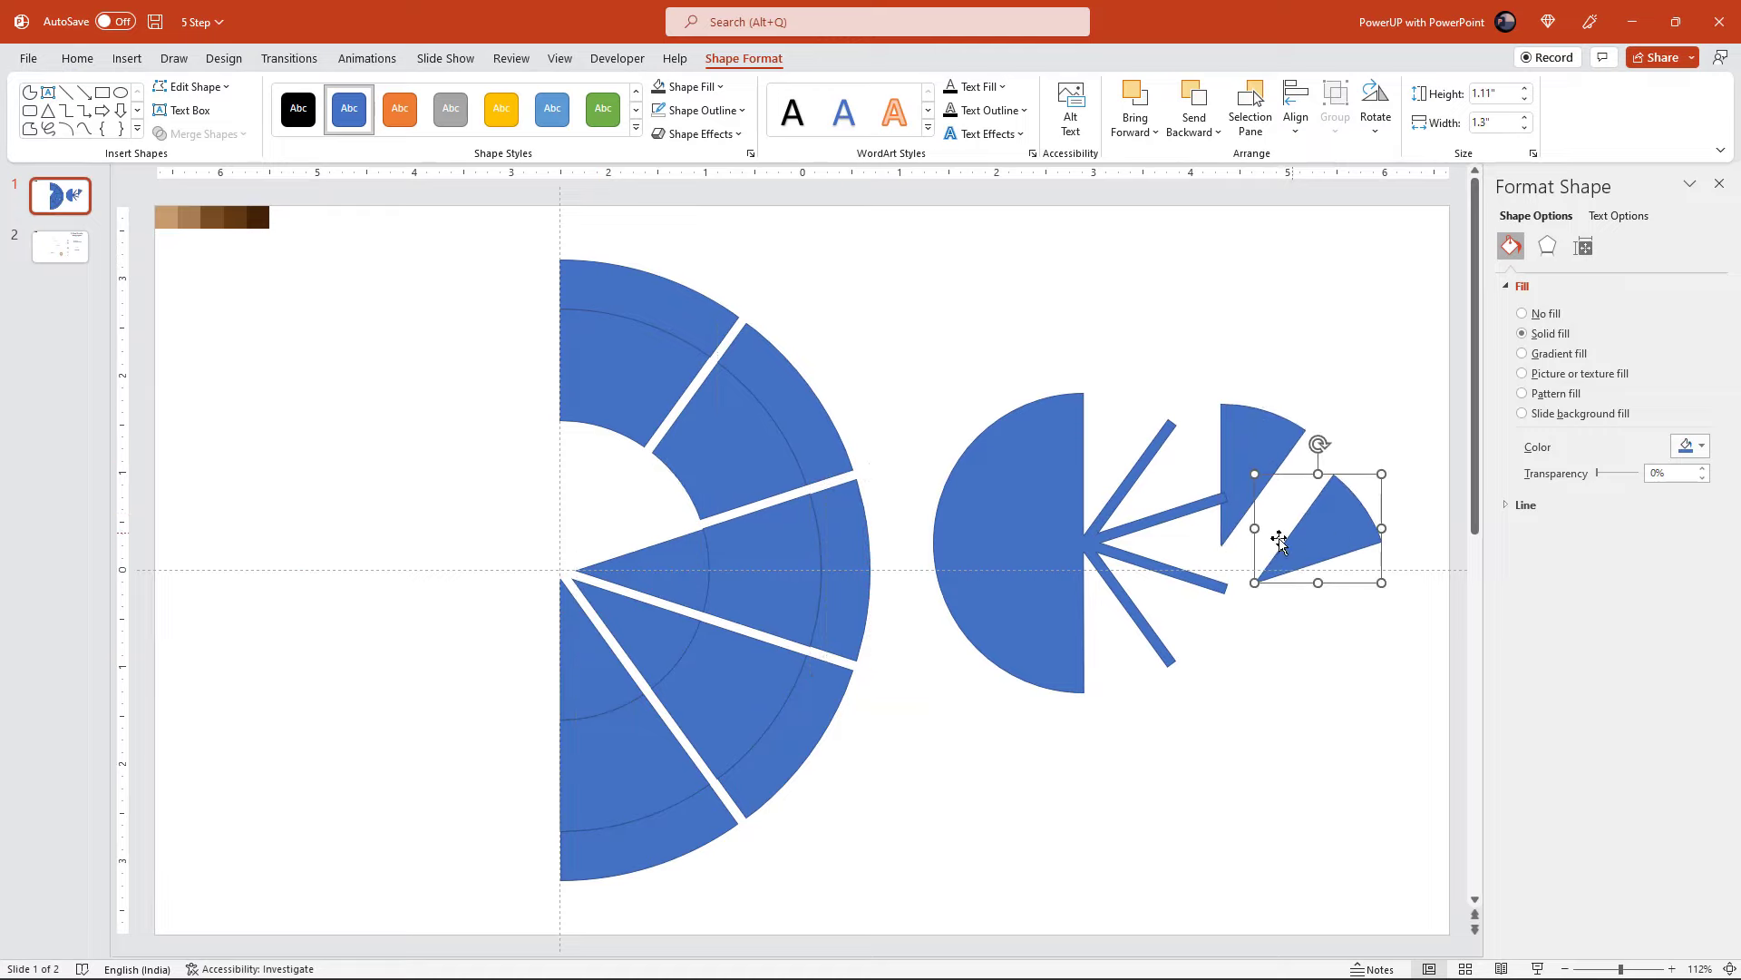
drag(673, 581, 1307, 644)
drag(636, 650, 1221, 723)
mouse_move(582, 672)
mouse_down()
mouse_move(1123, 813)
mouse_move(1153, 756)
mouse_up()
click(1403, 910)
drag(1413, 915, 916, 281)
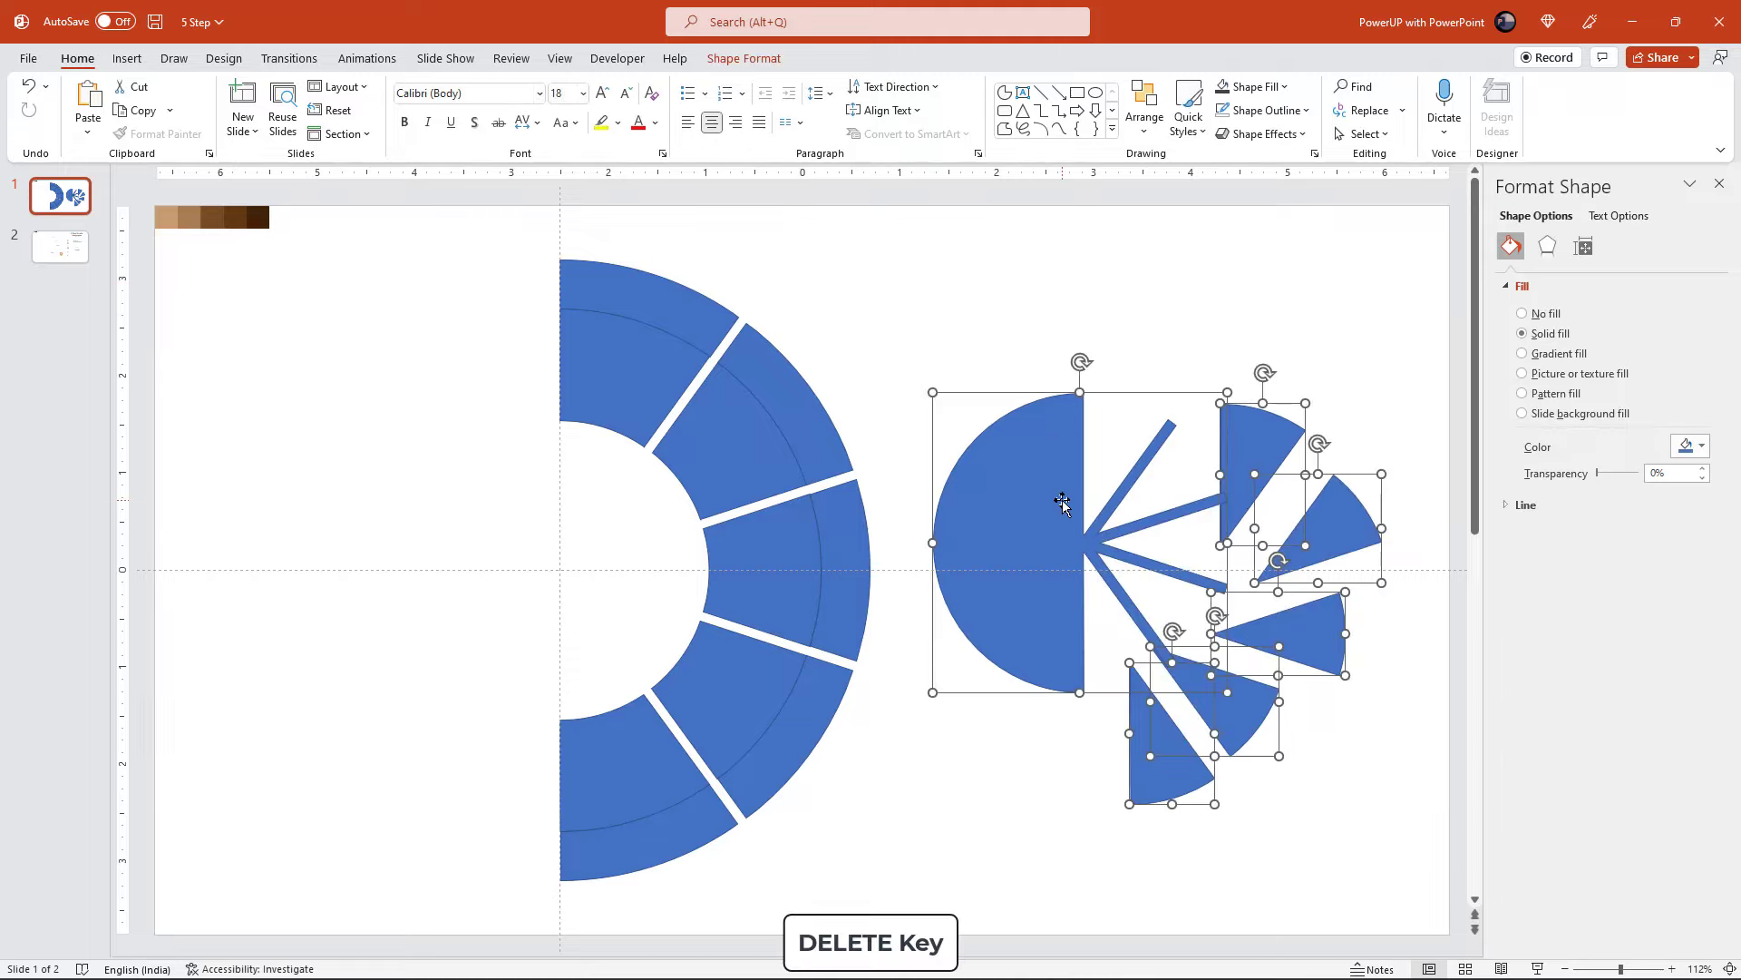
key(Delete)
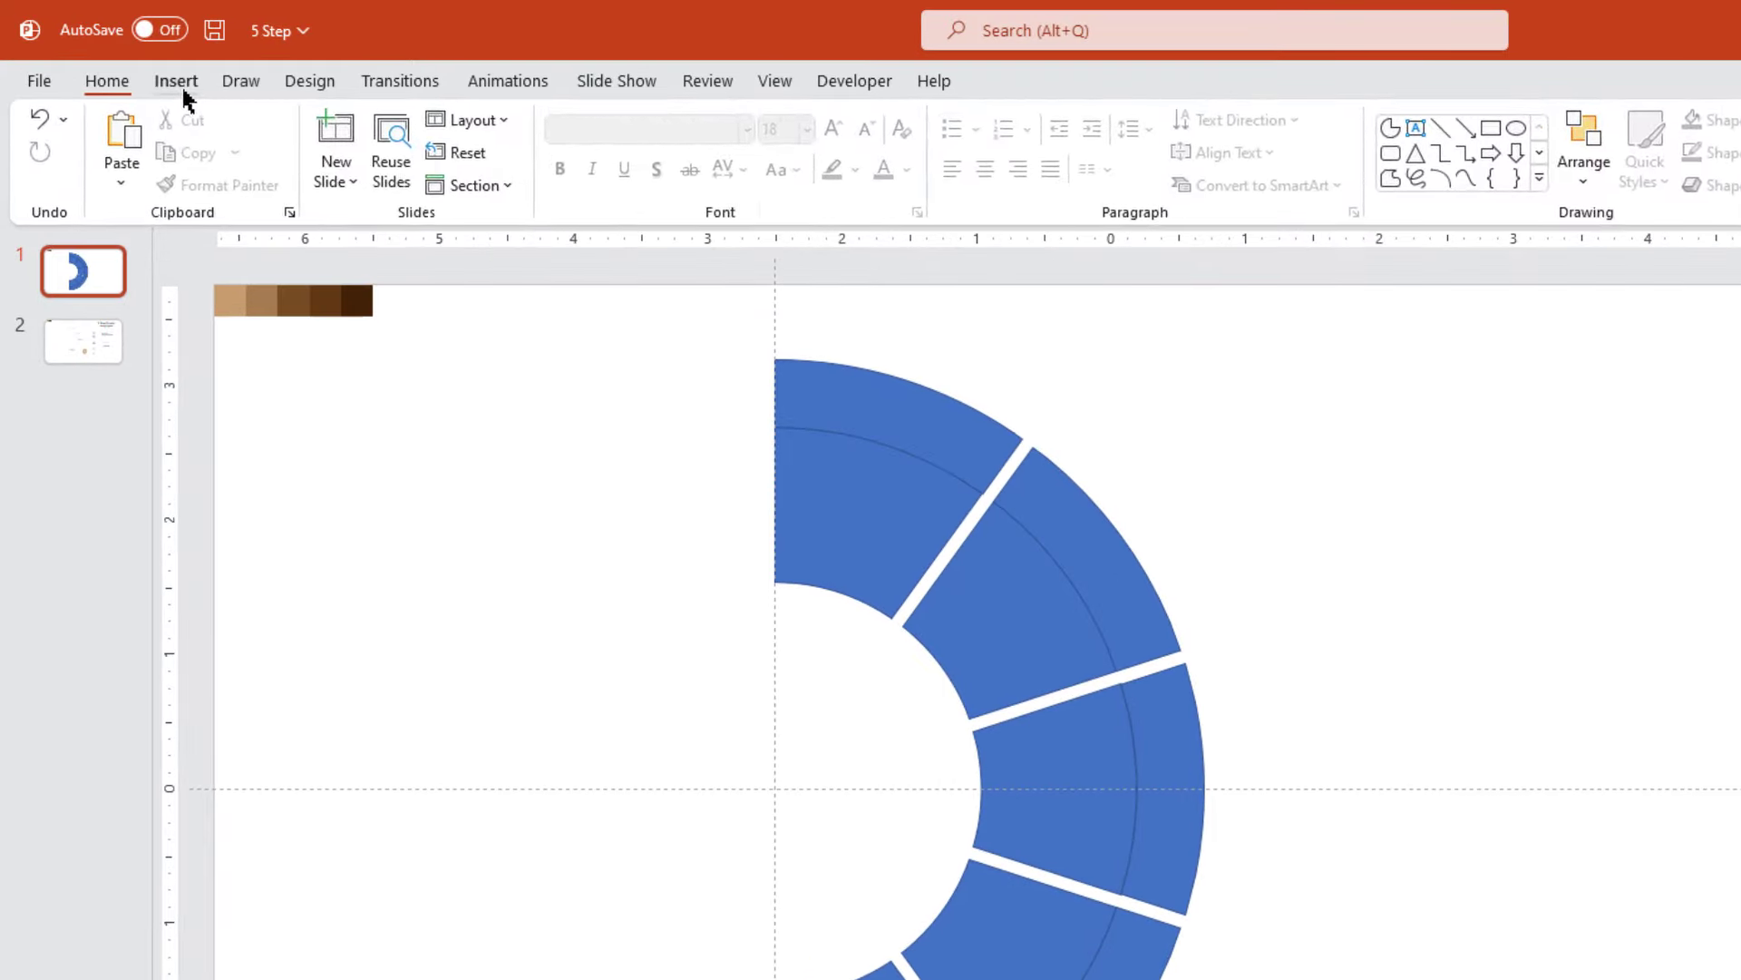
- Draw a circle centred on the half-donut's hub and give it no outline
click(127, 58)
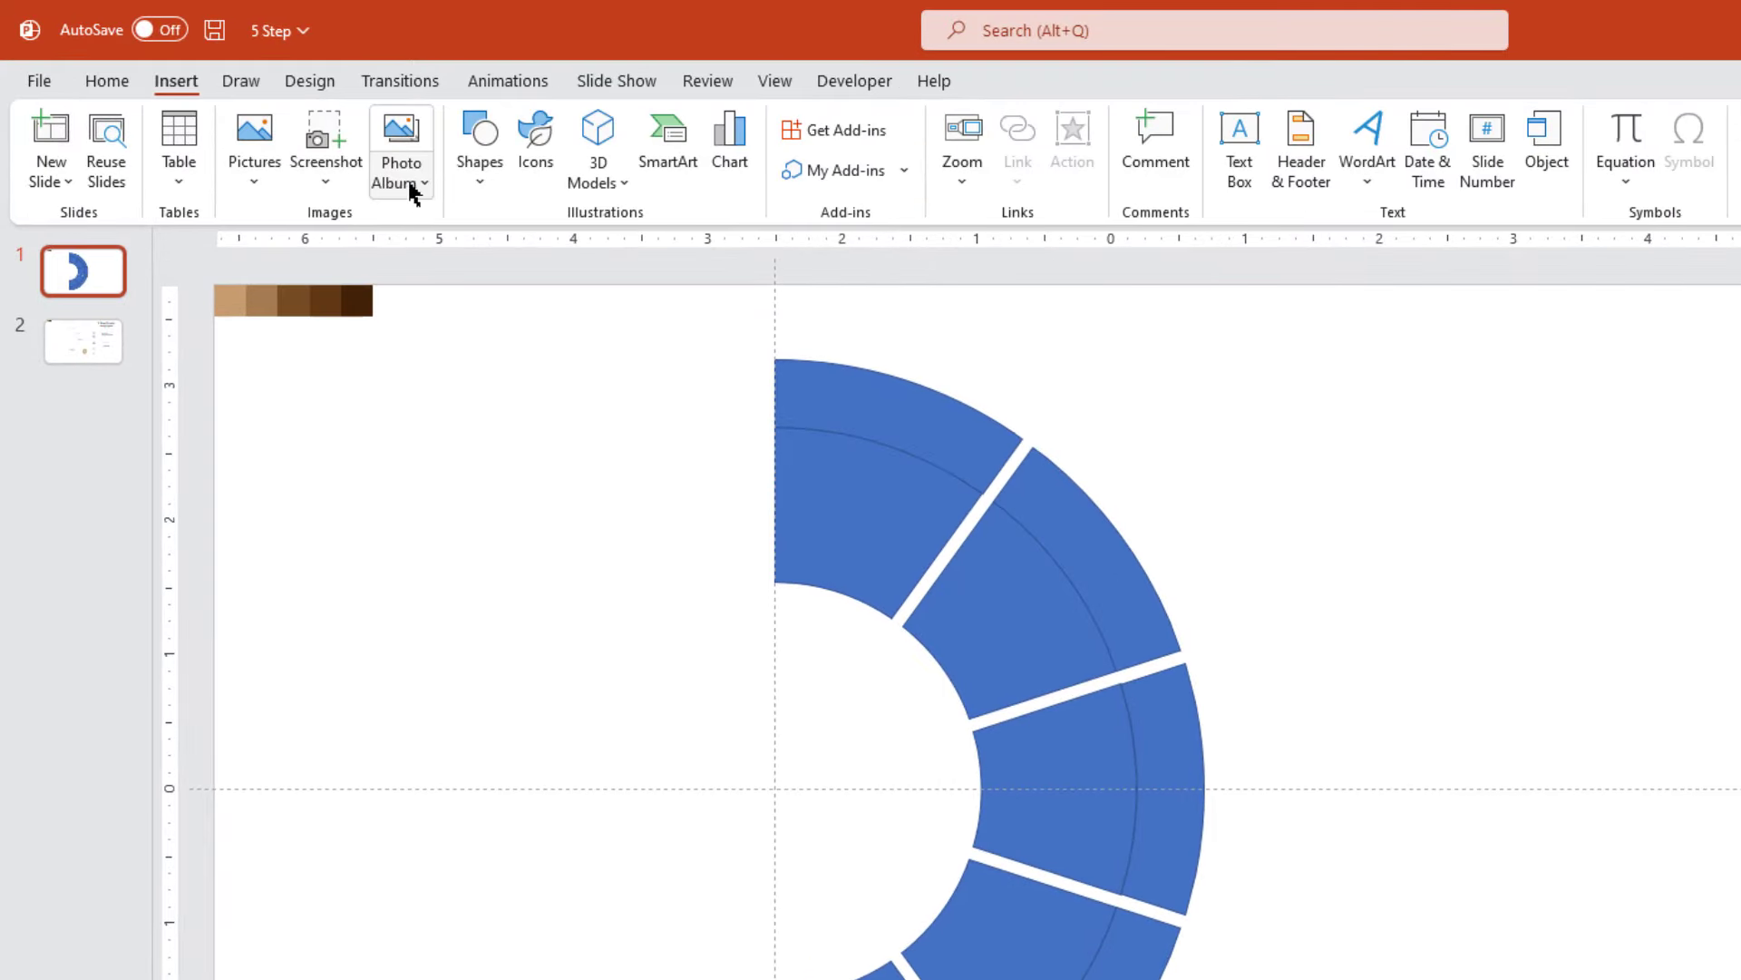
click(481, 181)
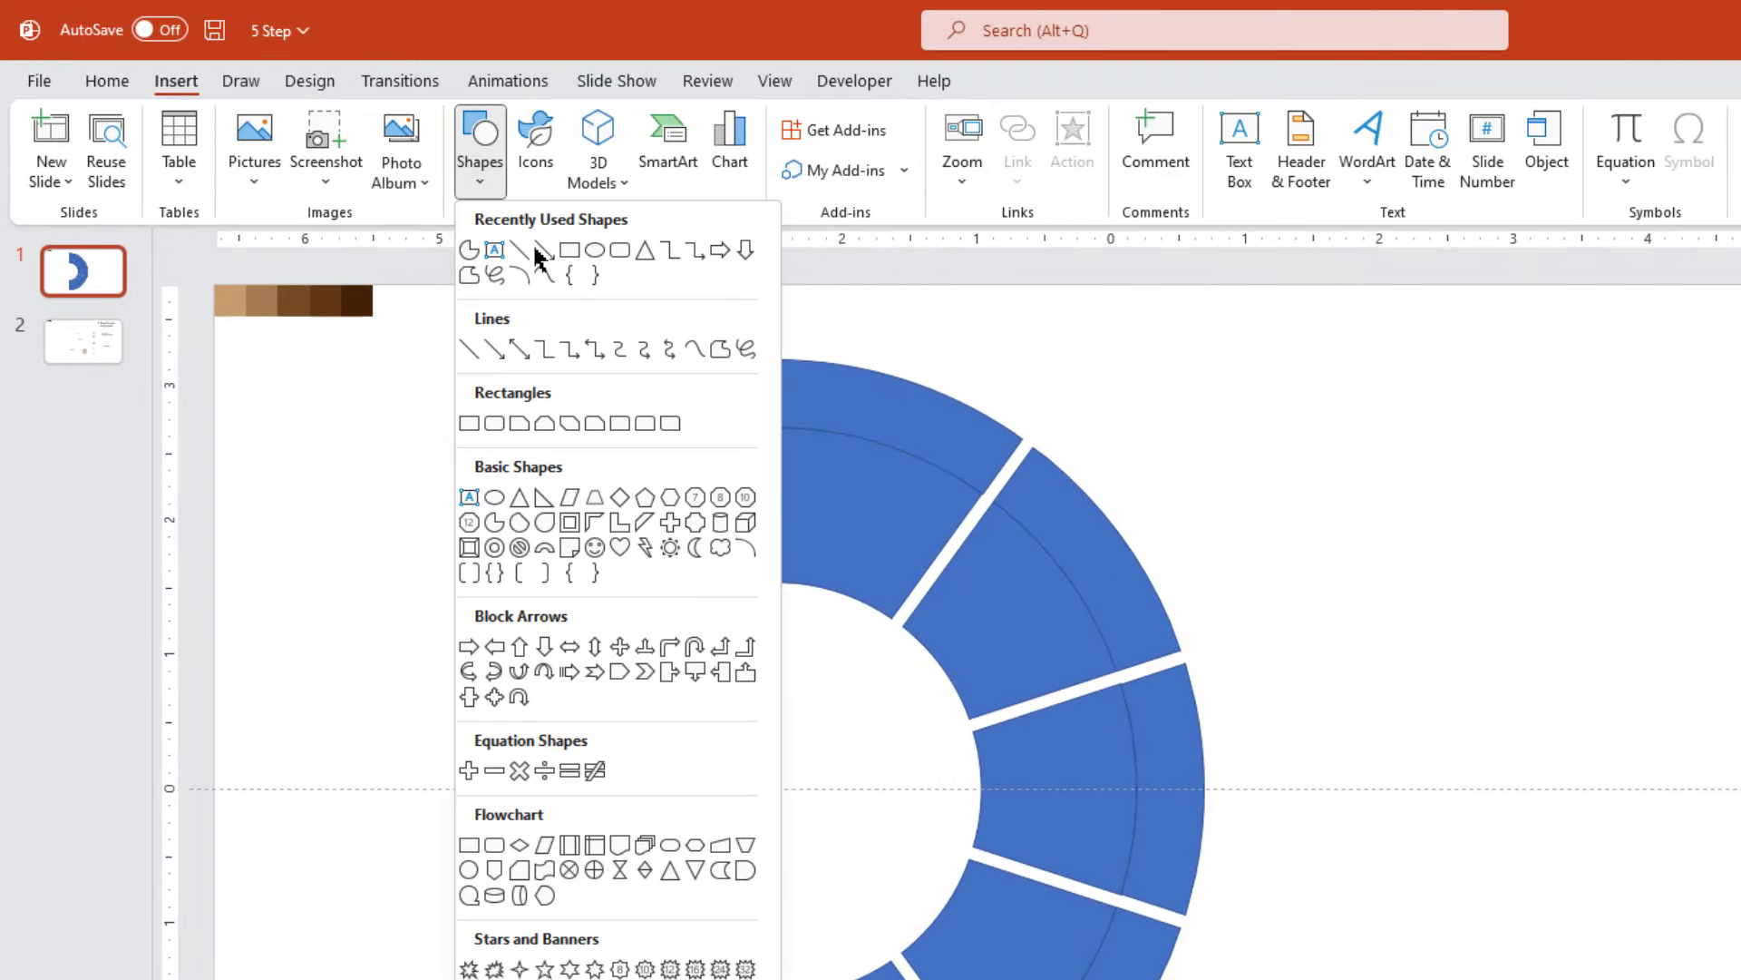
click(595, 251)
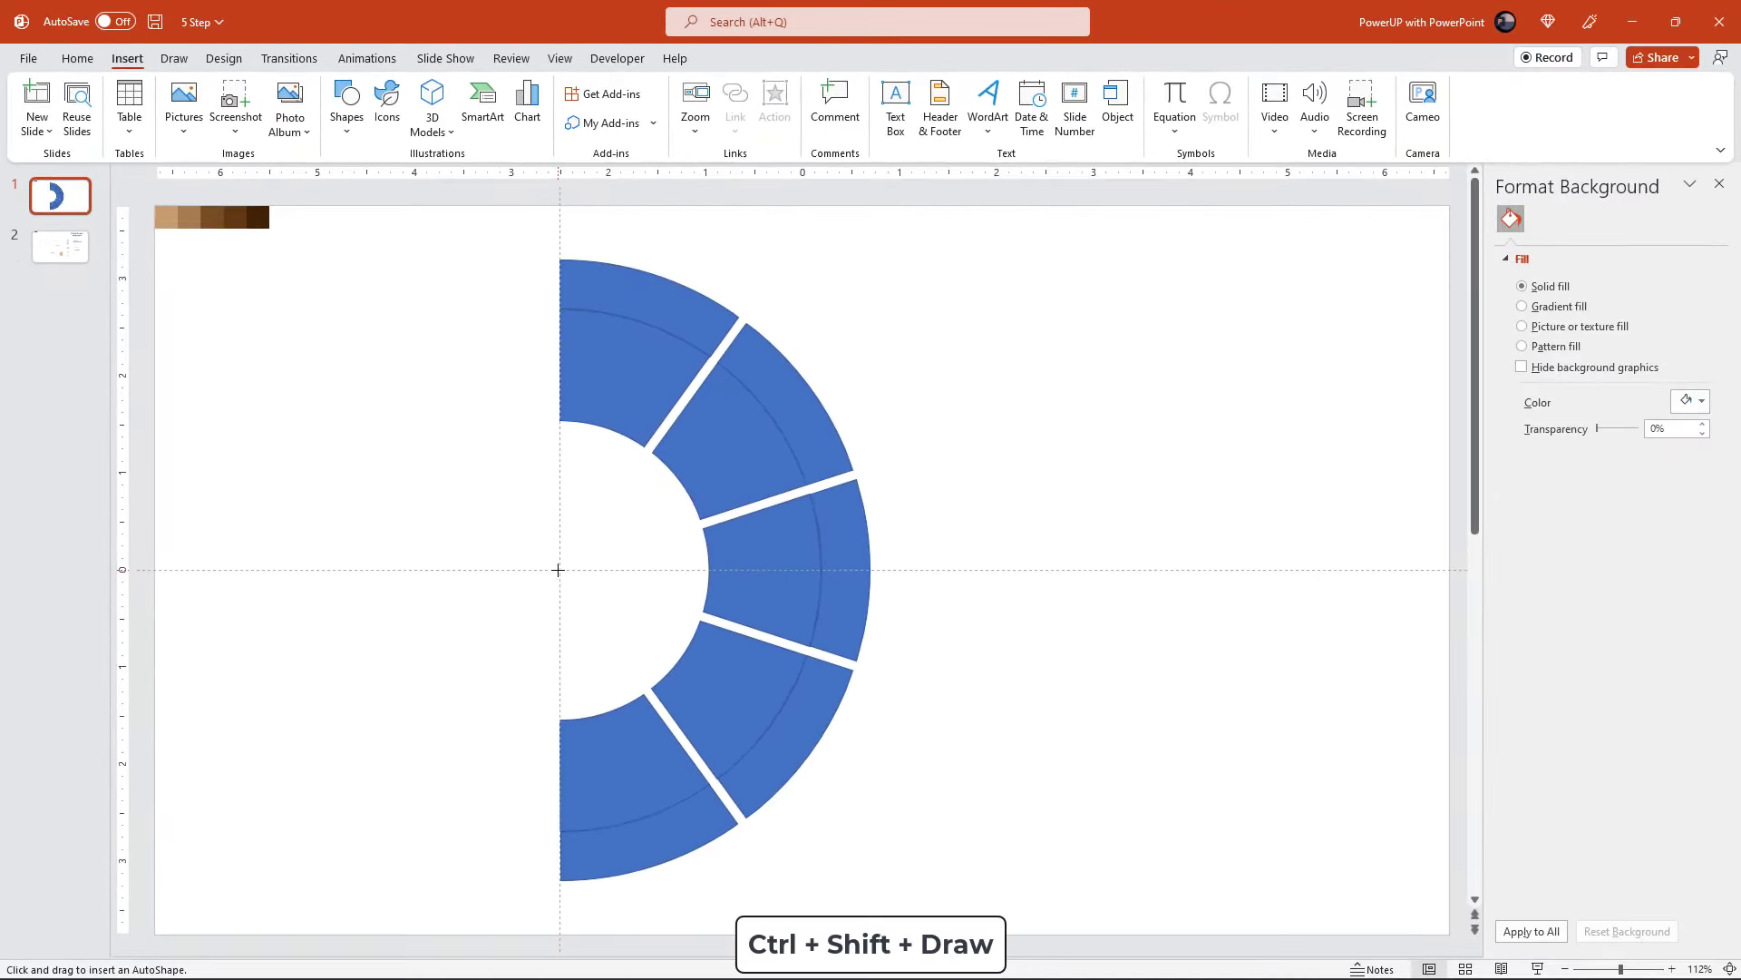
drag(559, 569, 700, 697)
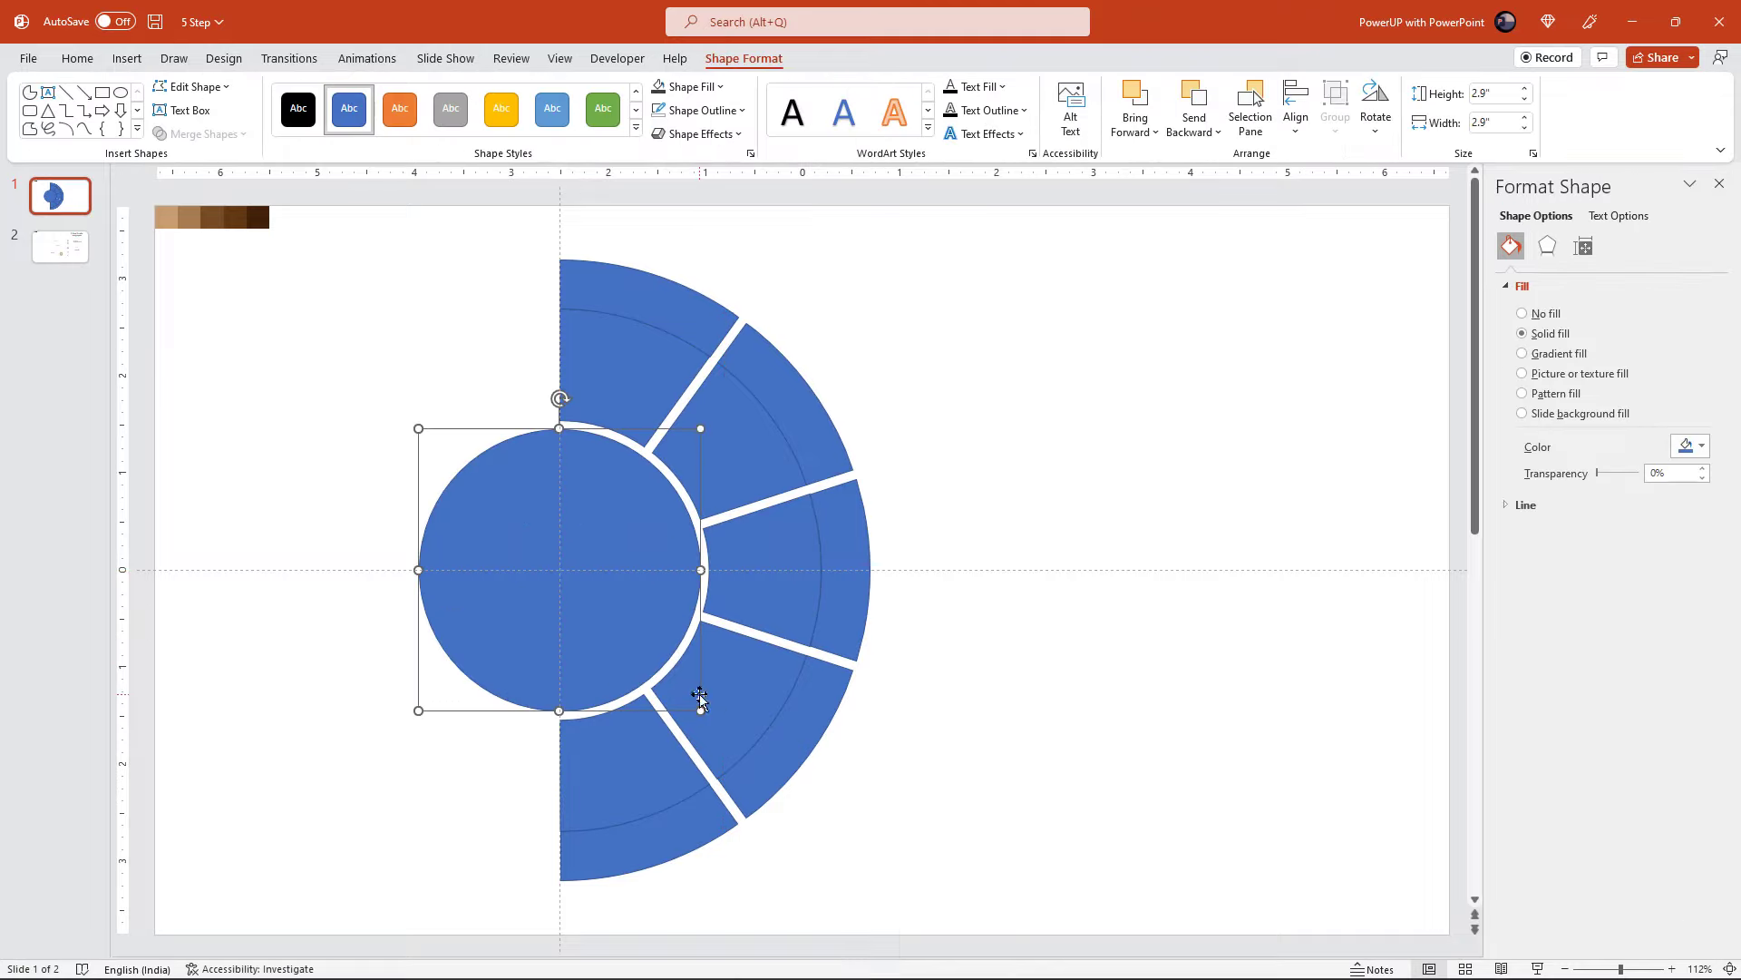
click(887, 766)
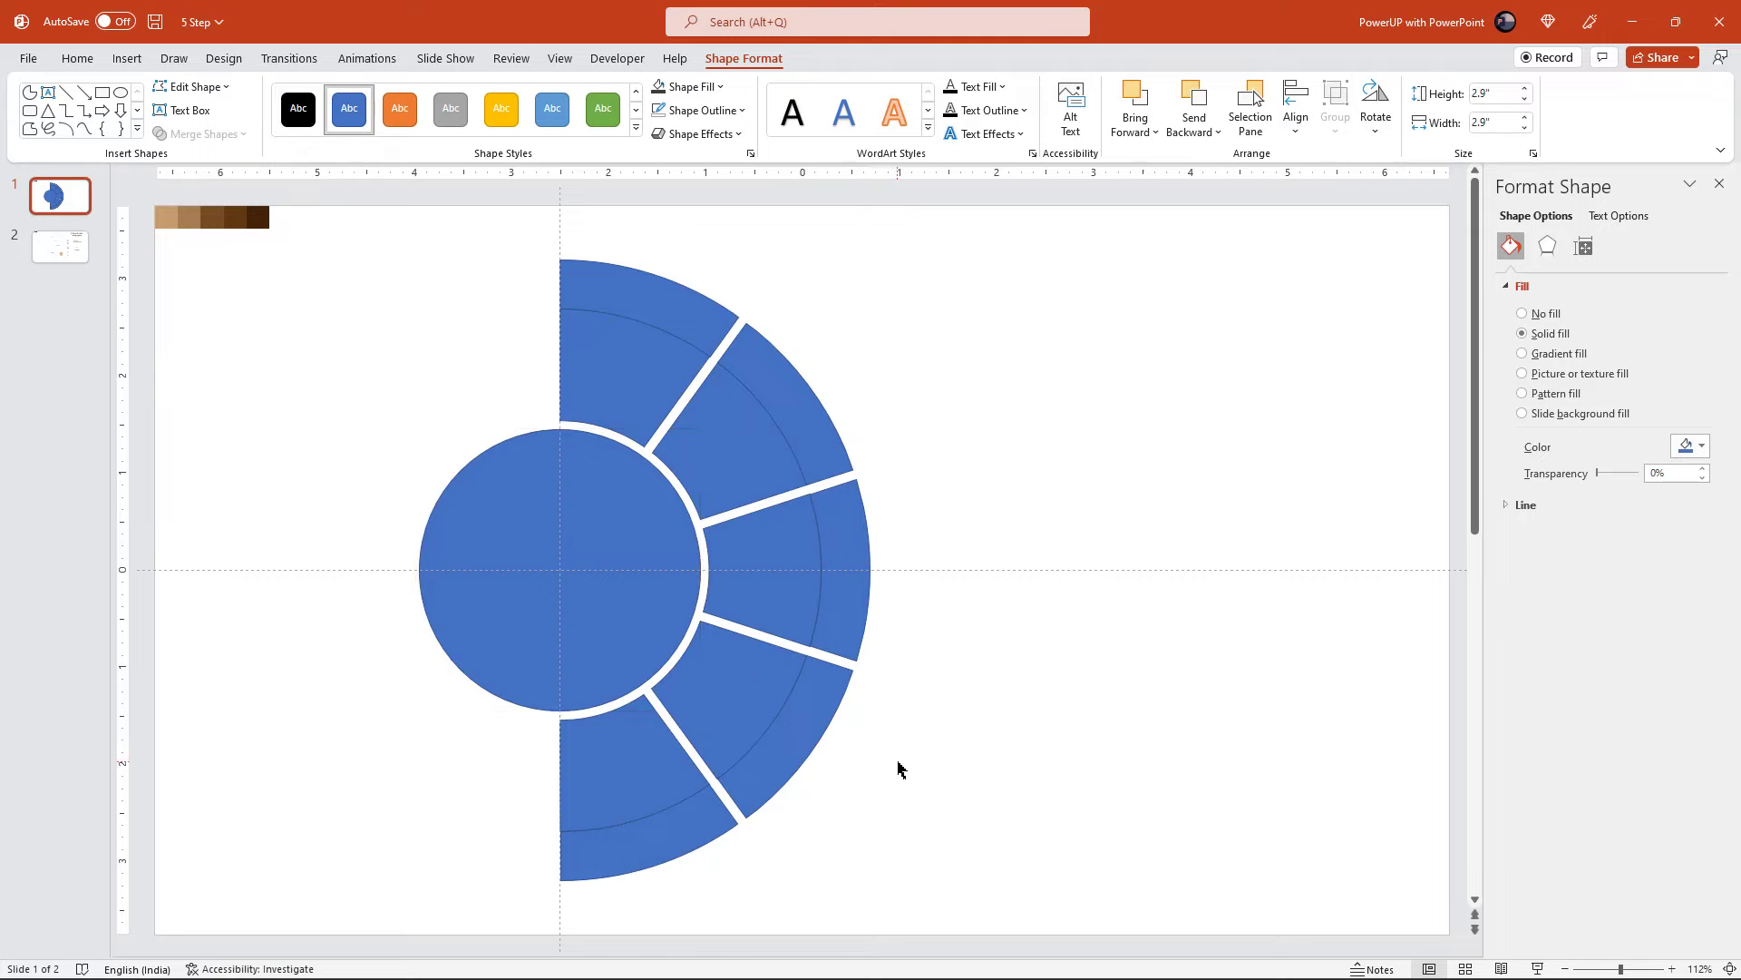
click(645, 581)
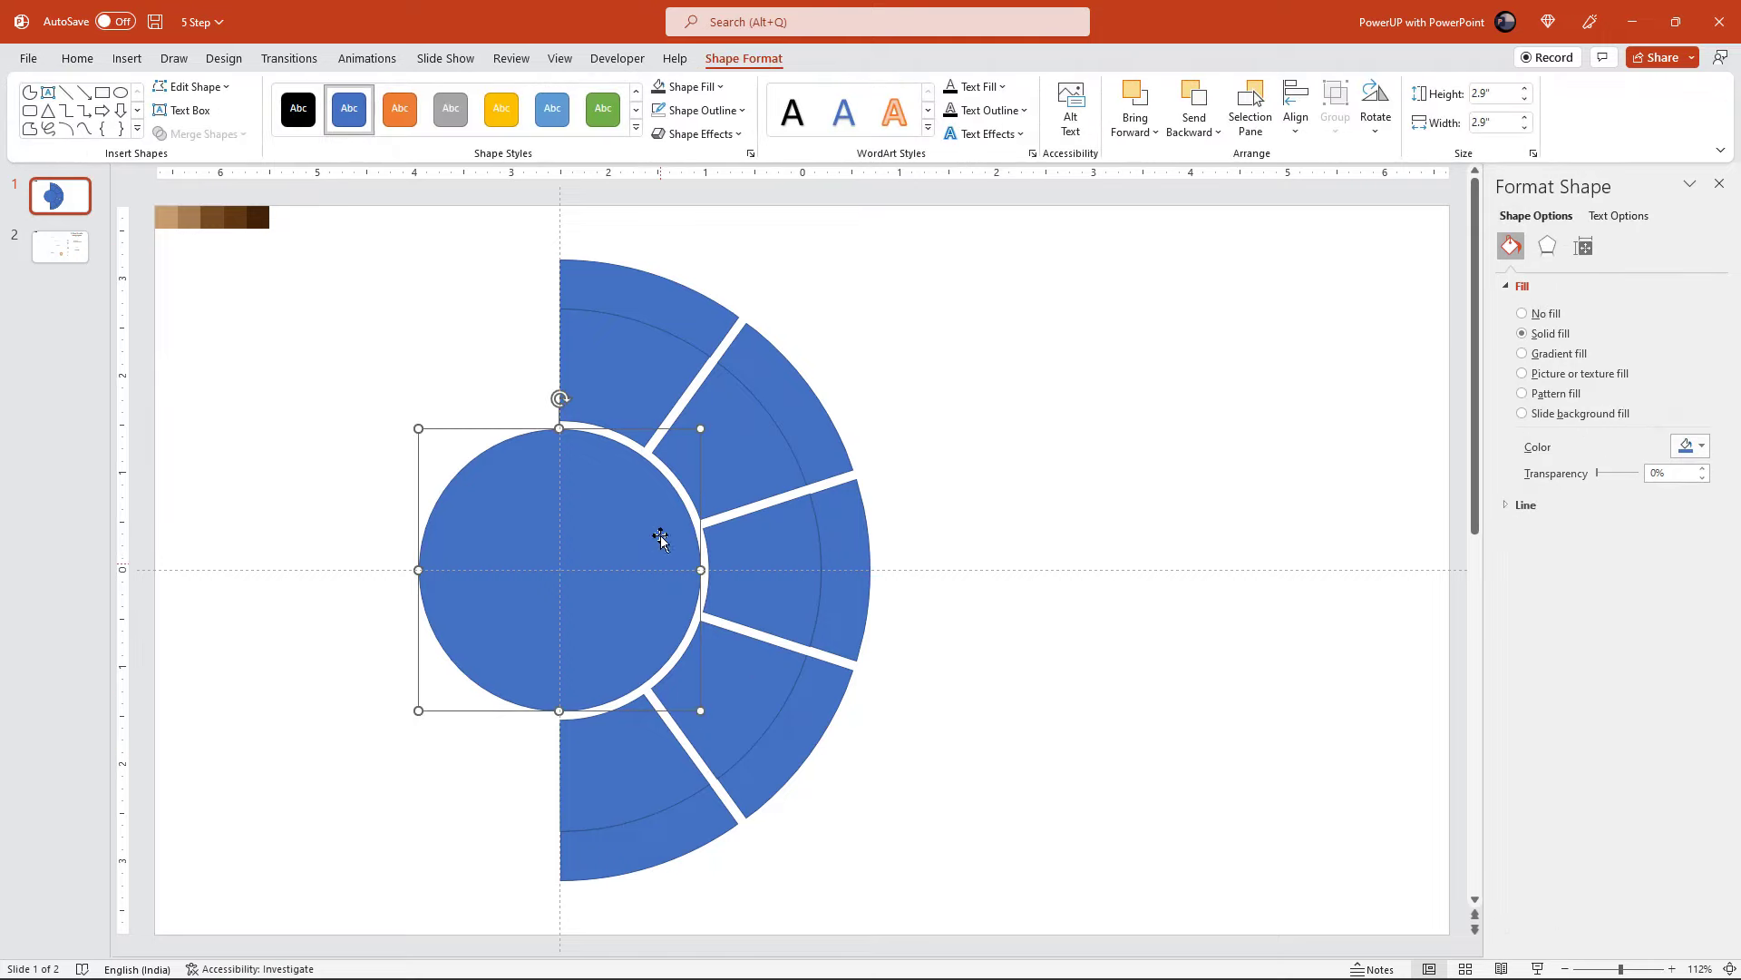
click(704, 116)
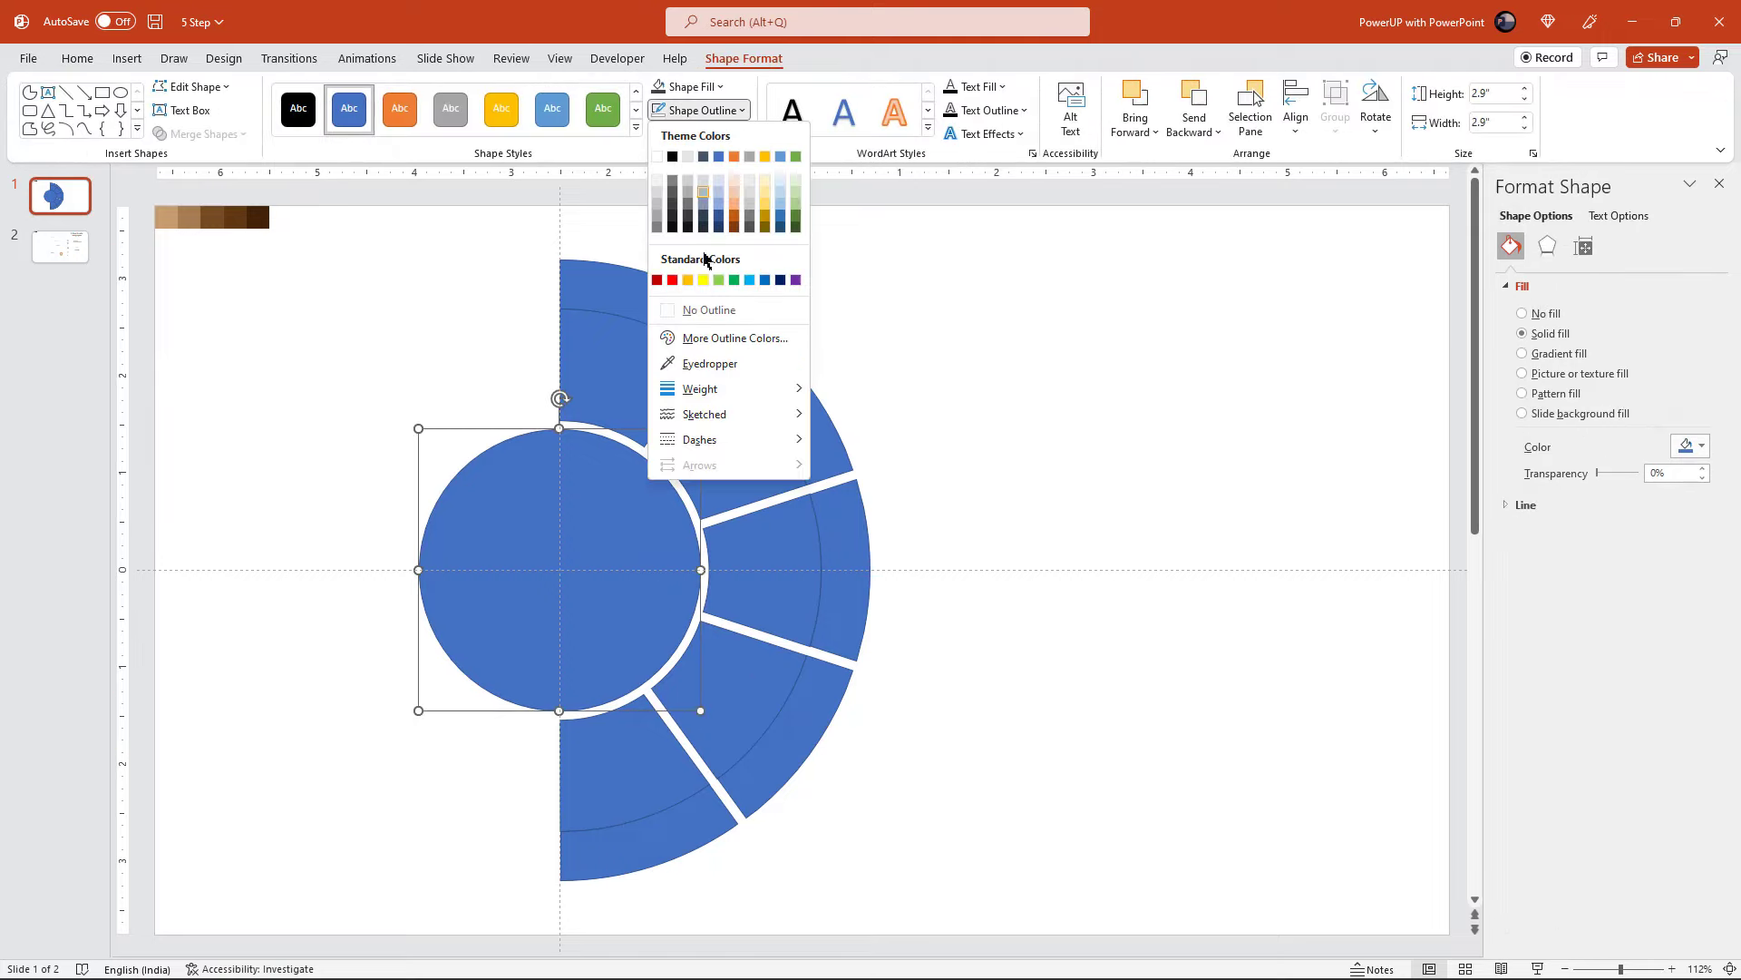
click(703, 309)
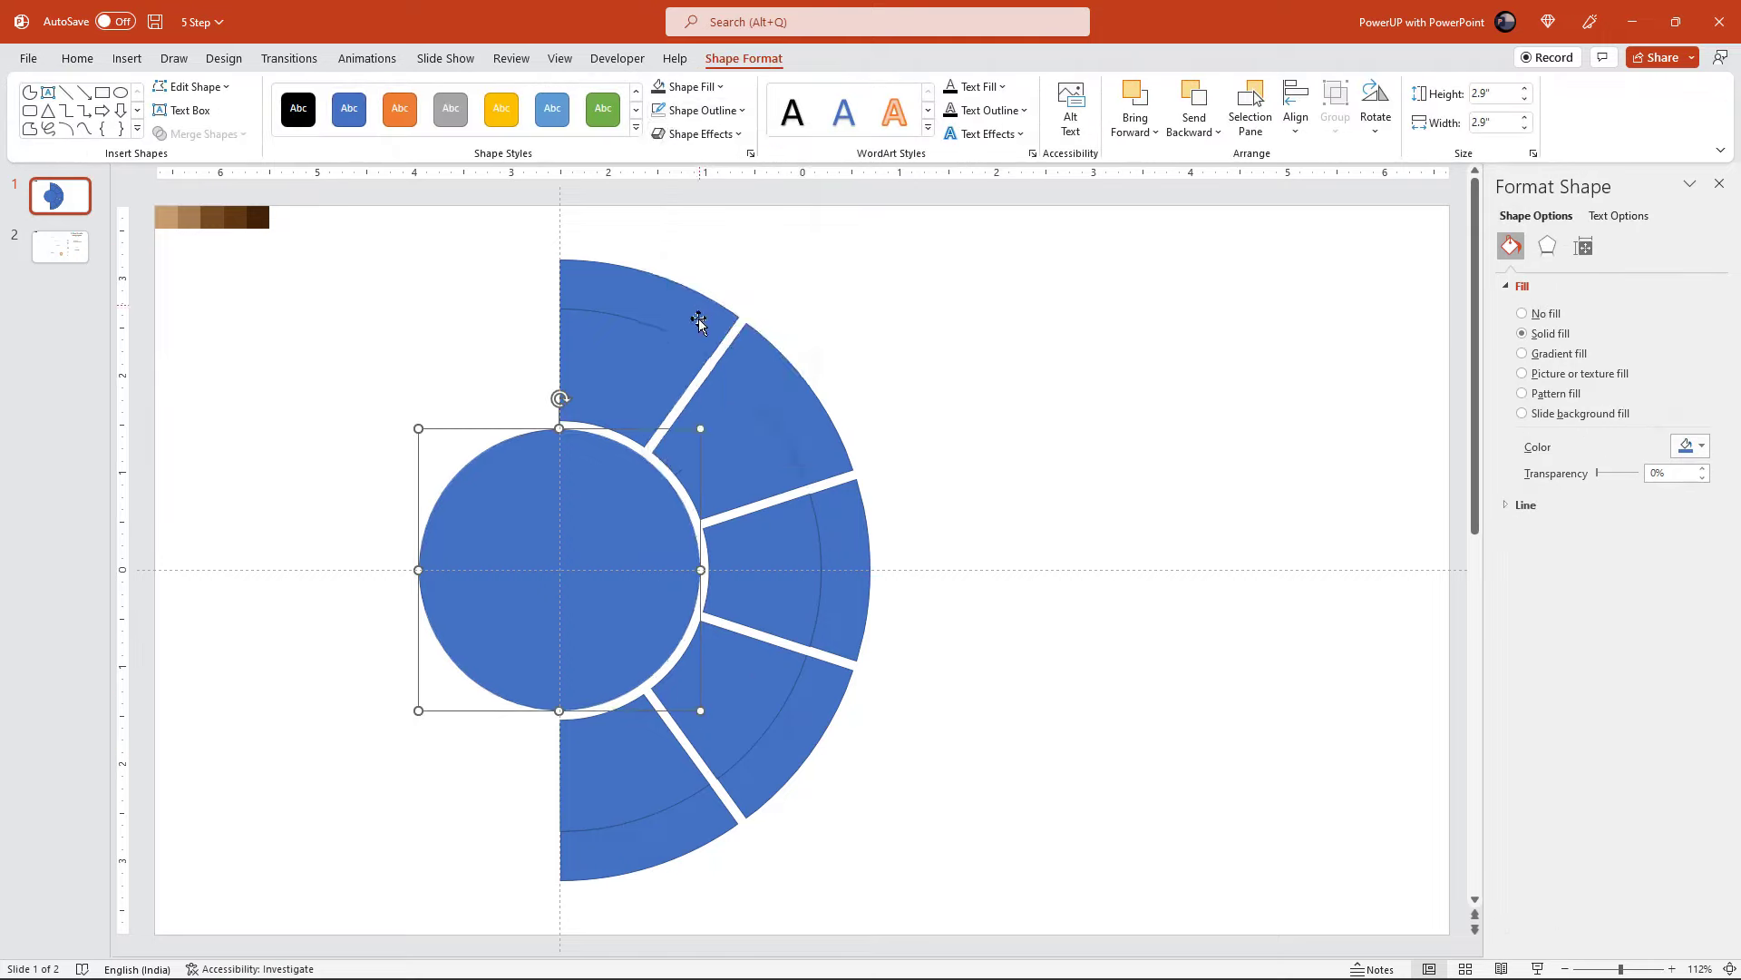
- Add the five inner ring segments to the centre circle's selection
shift+click(648, 396)
shift+click(759, 466)
shift+click(782, 590)
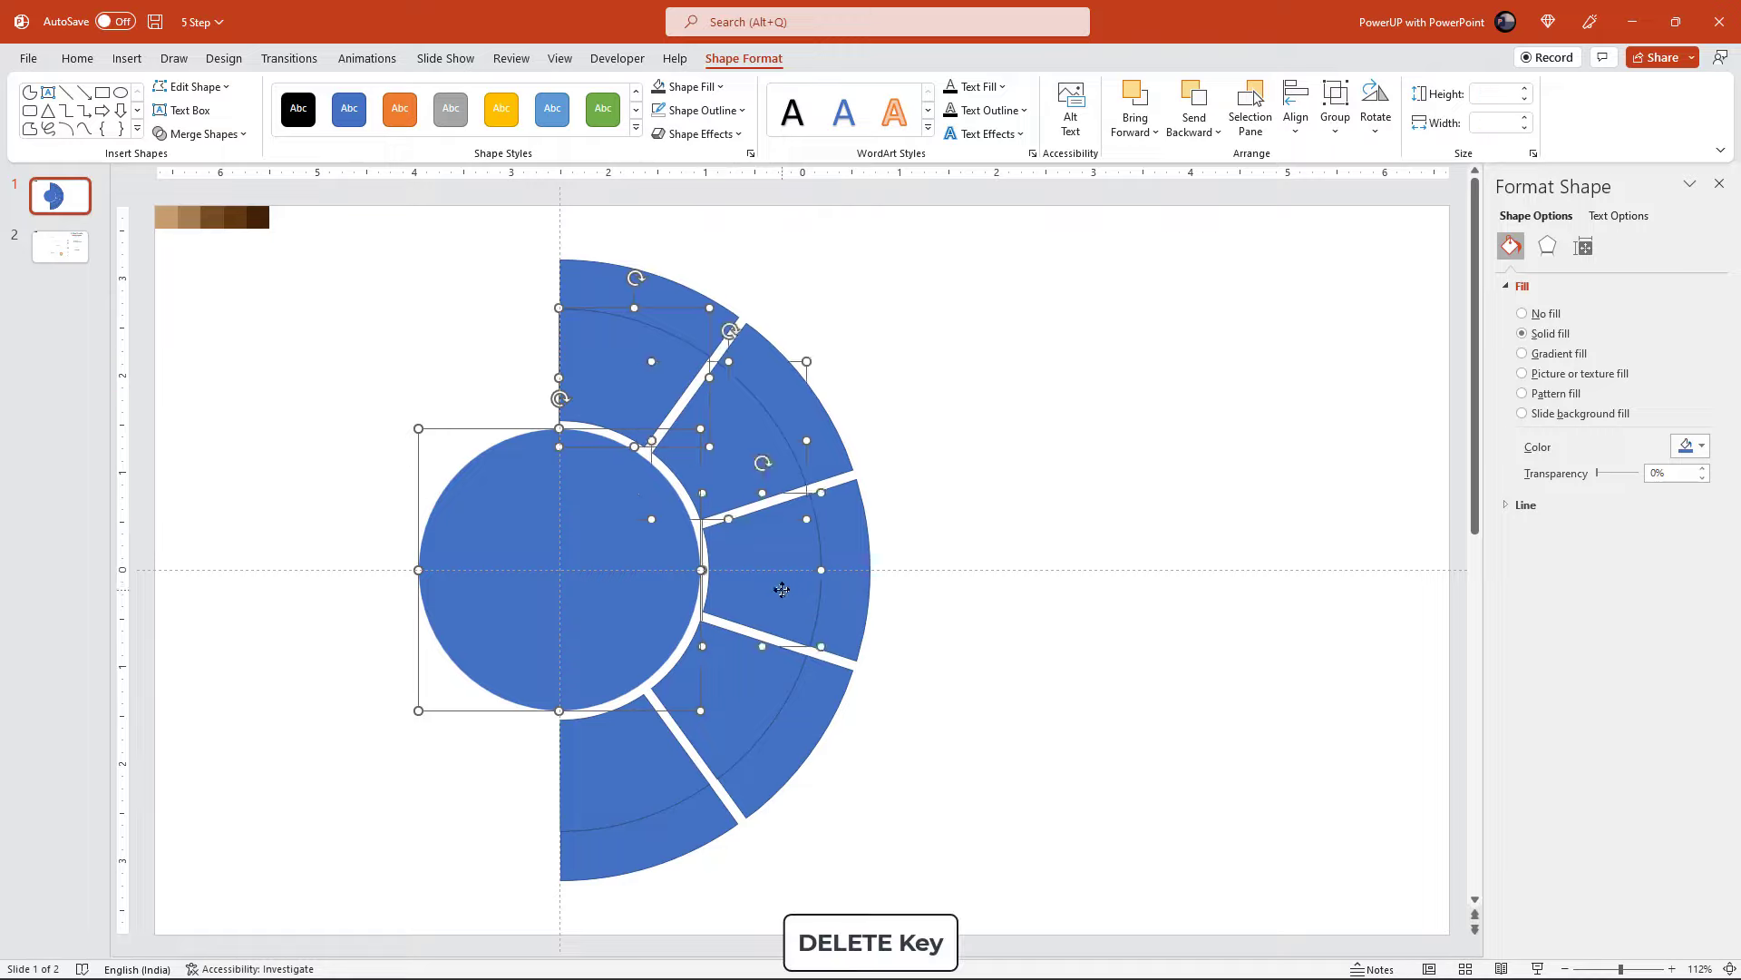
shift+click(758, 691)
shift+click(604, 760)
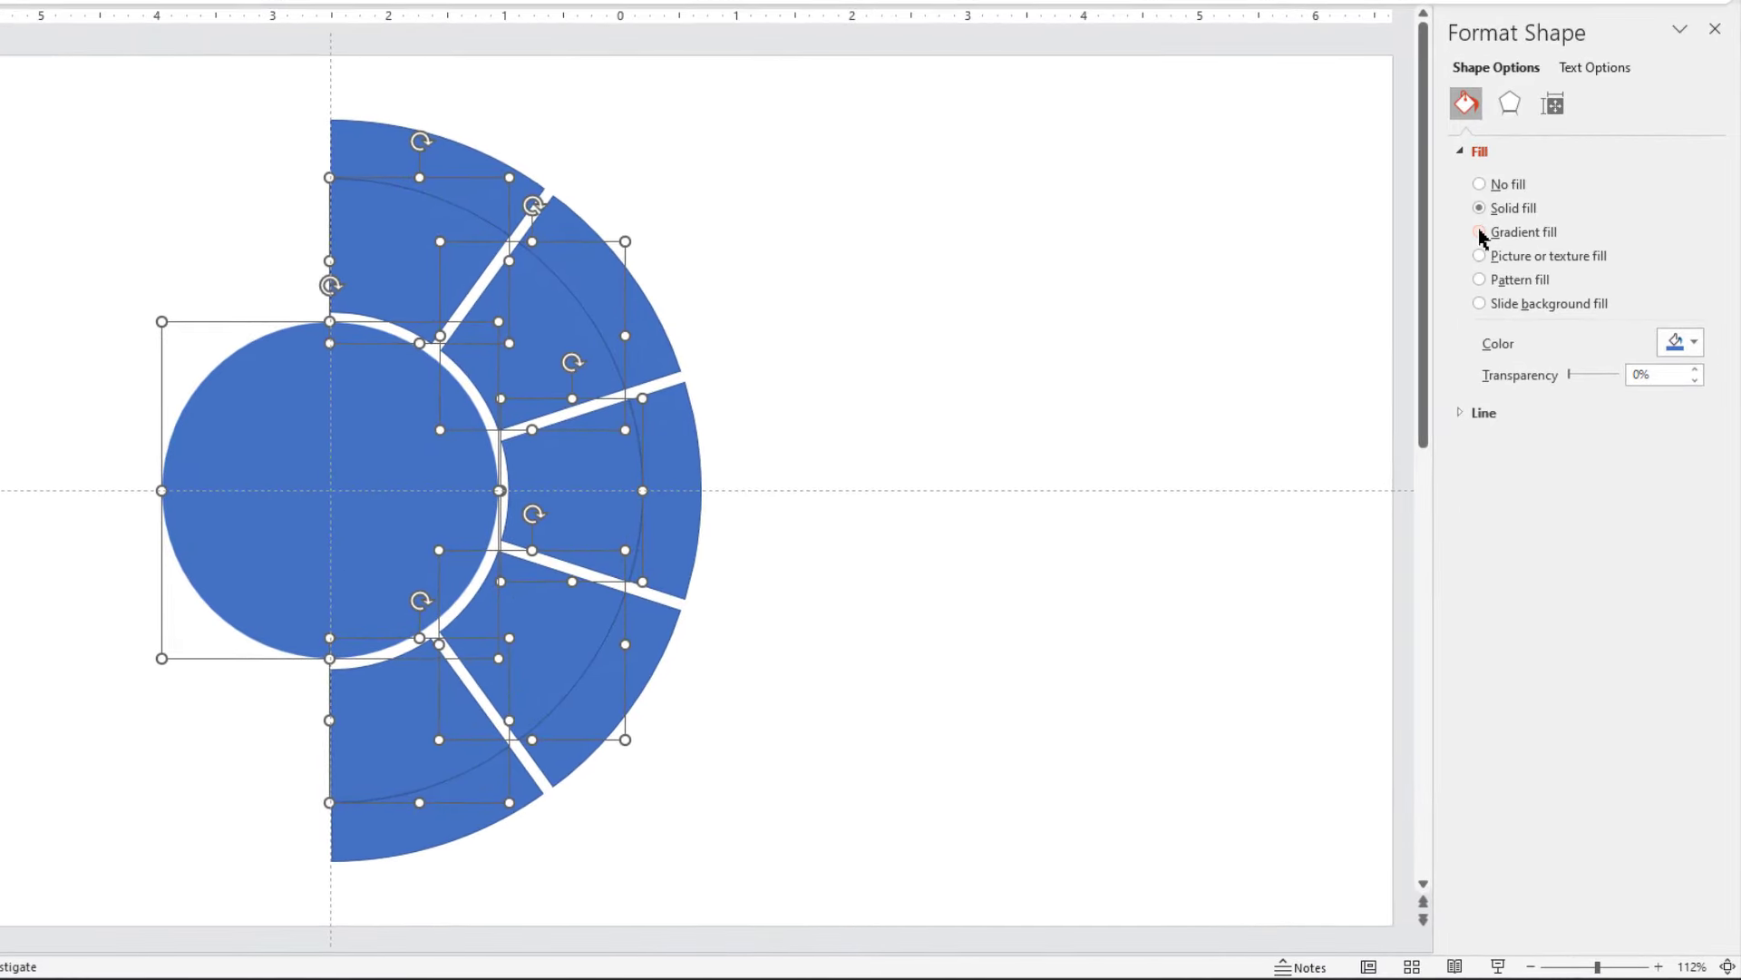
- Apply a diagonal gradient fill to the selected shapes, removing the surplus gradient stops
click(1522, 353)
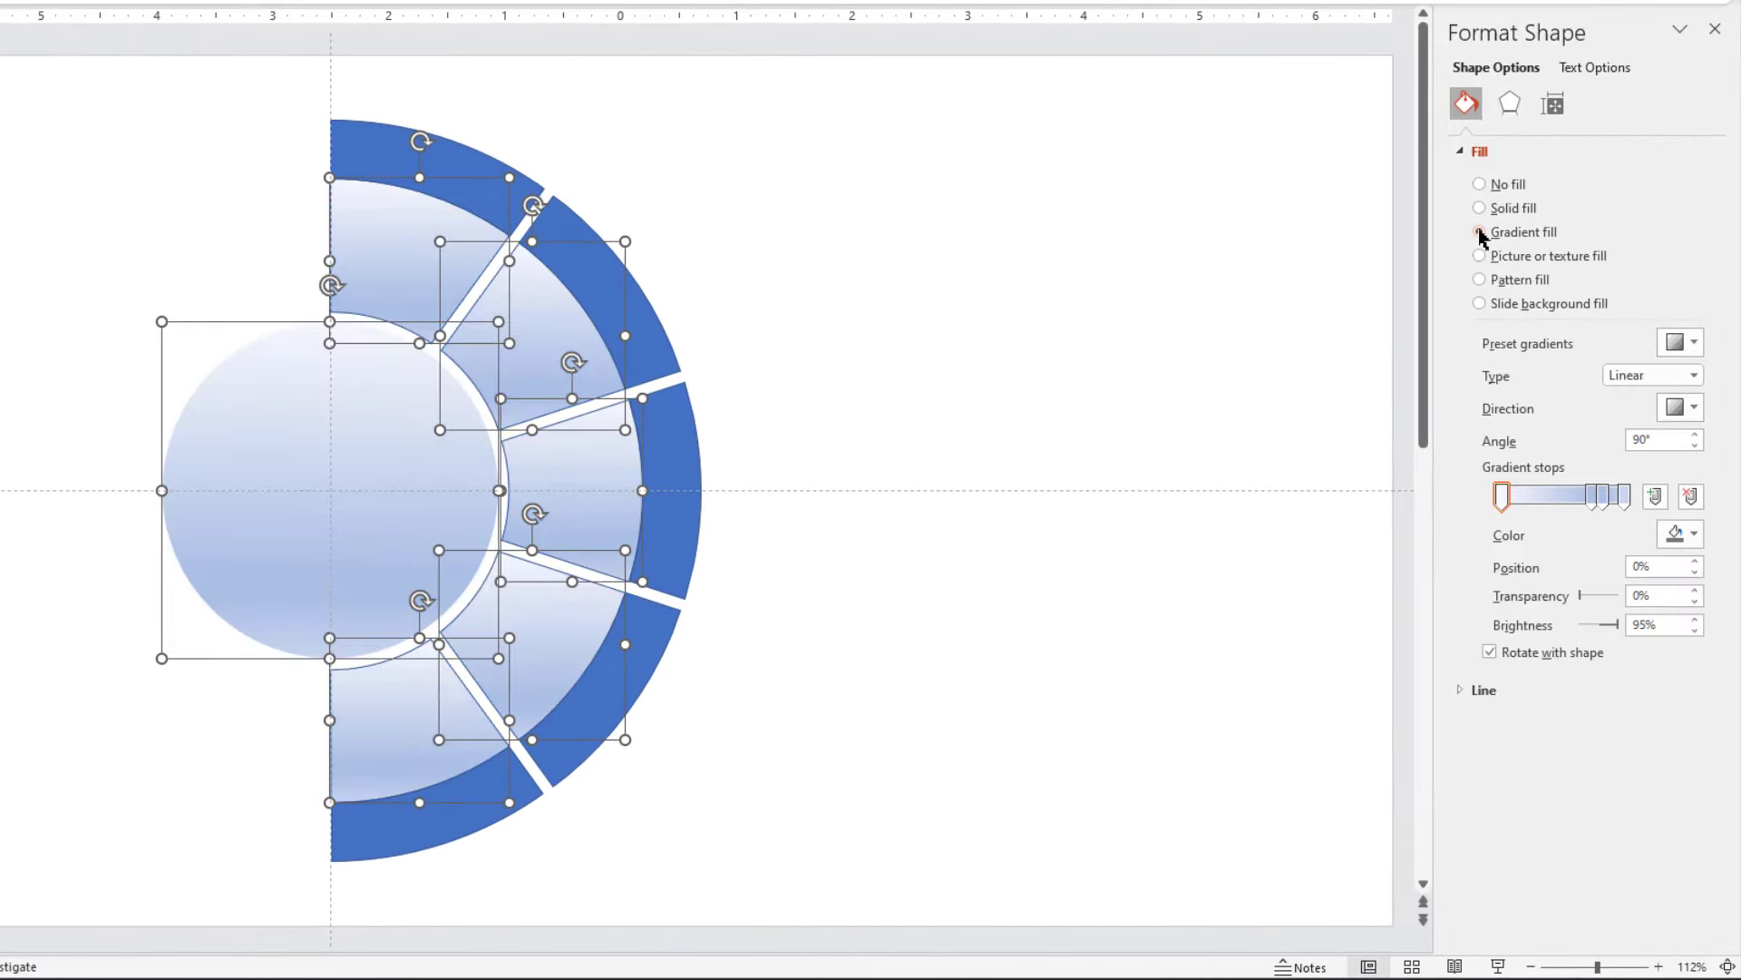
click(1623, 497)
click(1691, 496)
click(1691, 496)
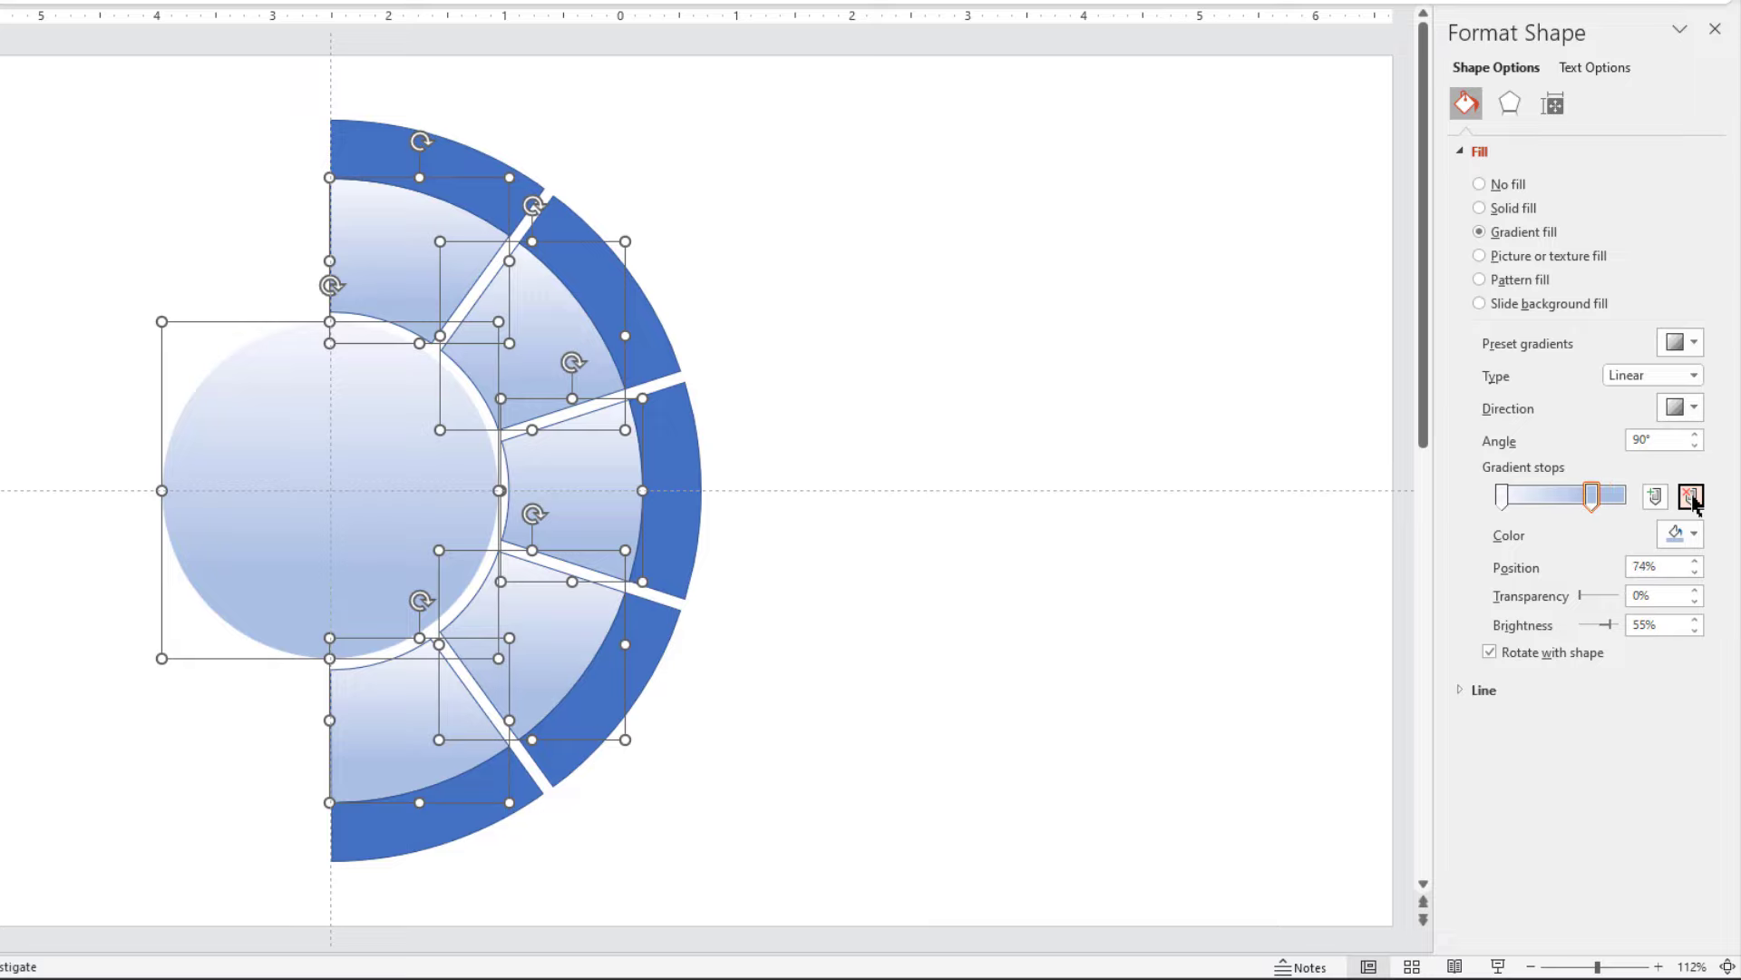
click(1685, 408)
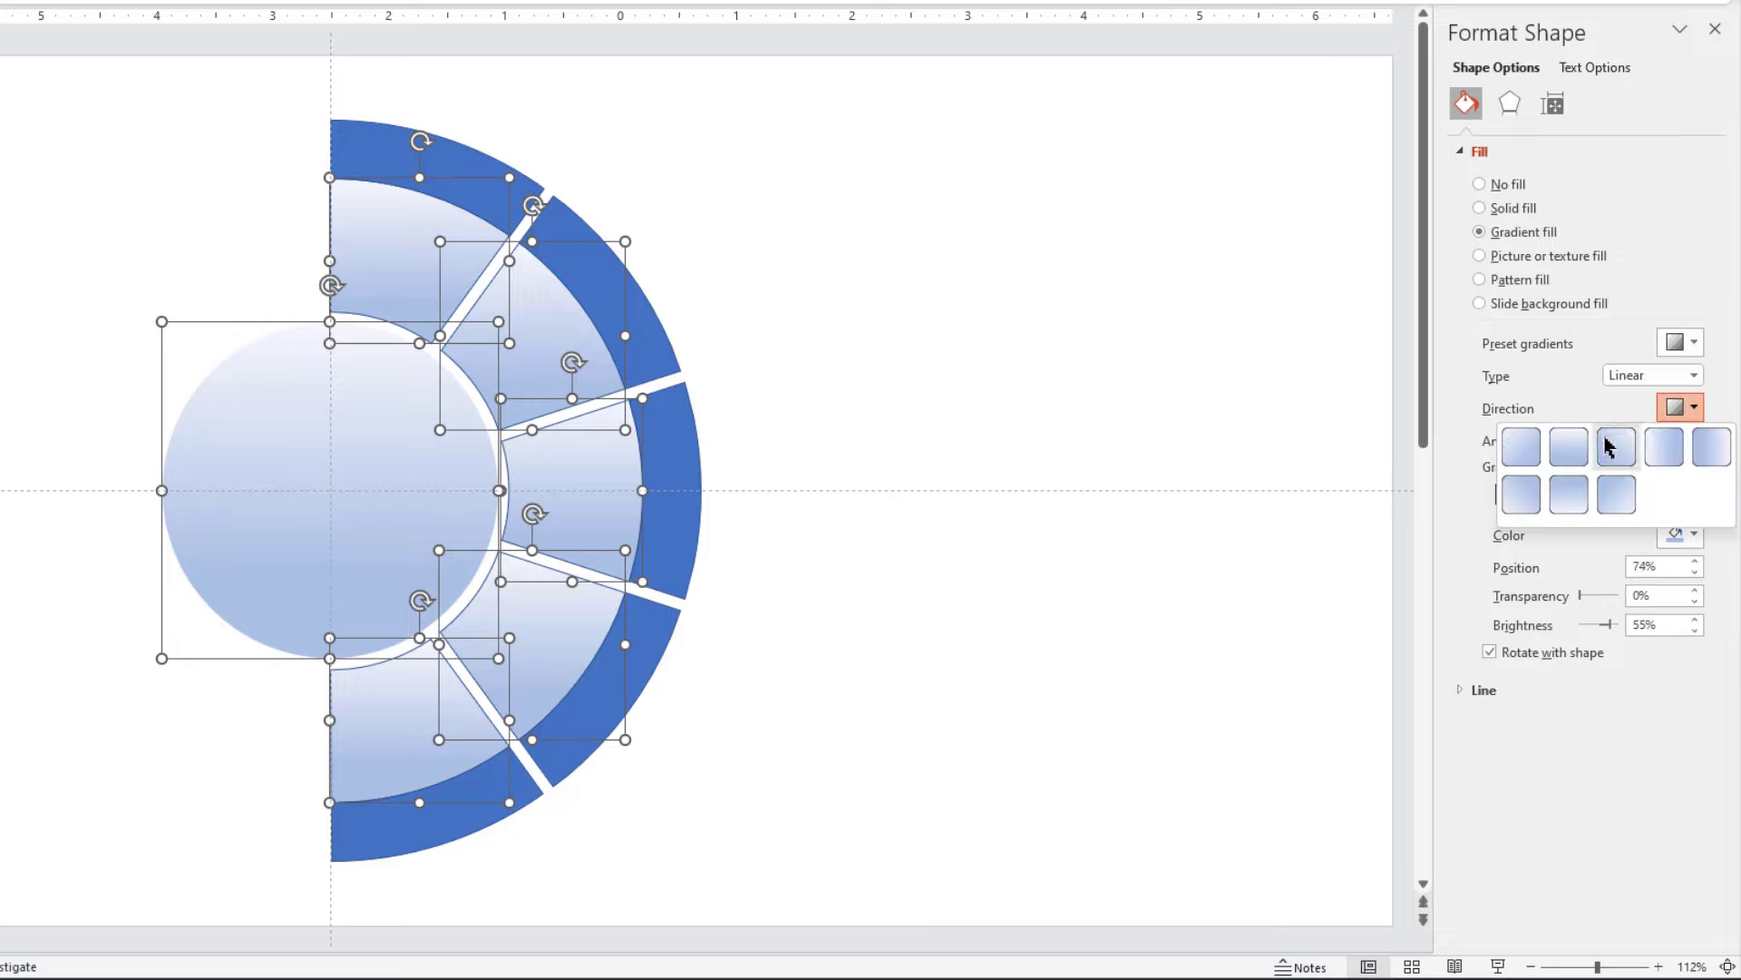
click(1522, 449)
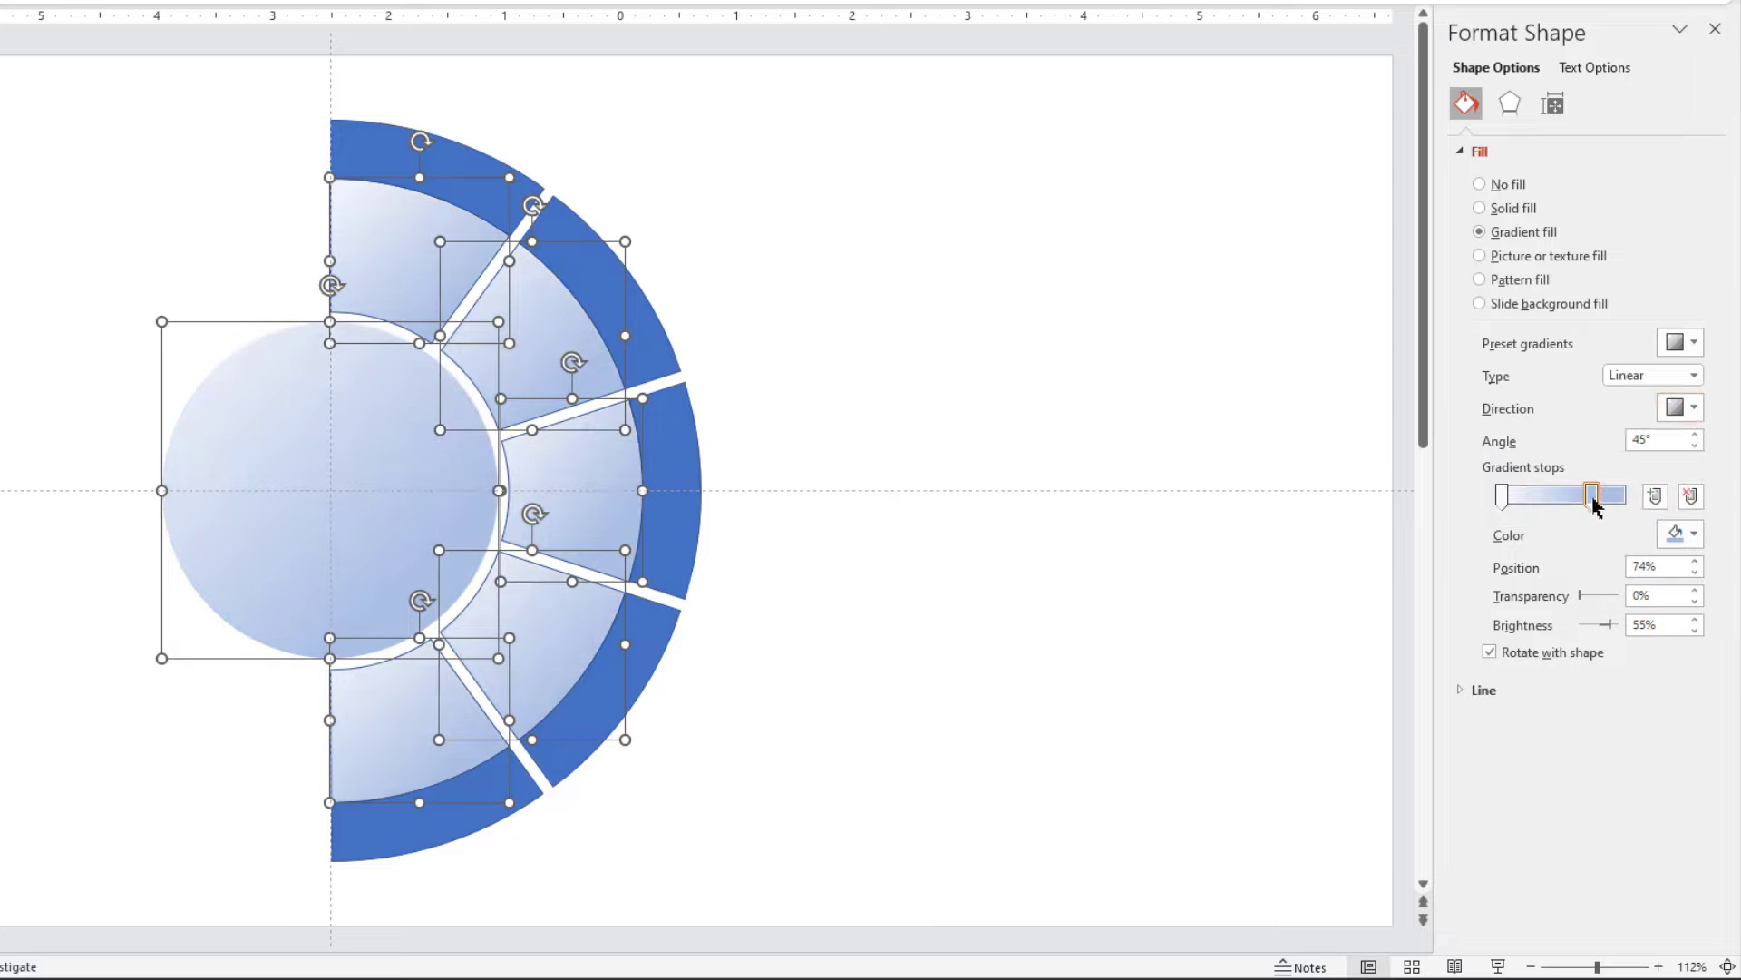
- Move the light gradient stop to about 17% and colour the stops near-white to darker grey
drag(1592, 497, 1620, 500)
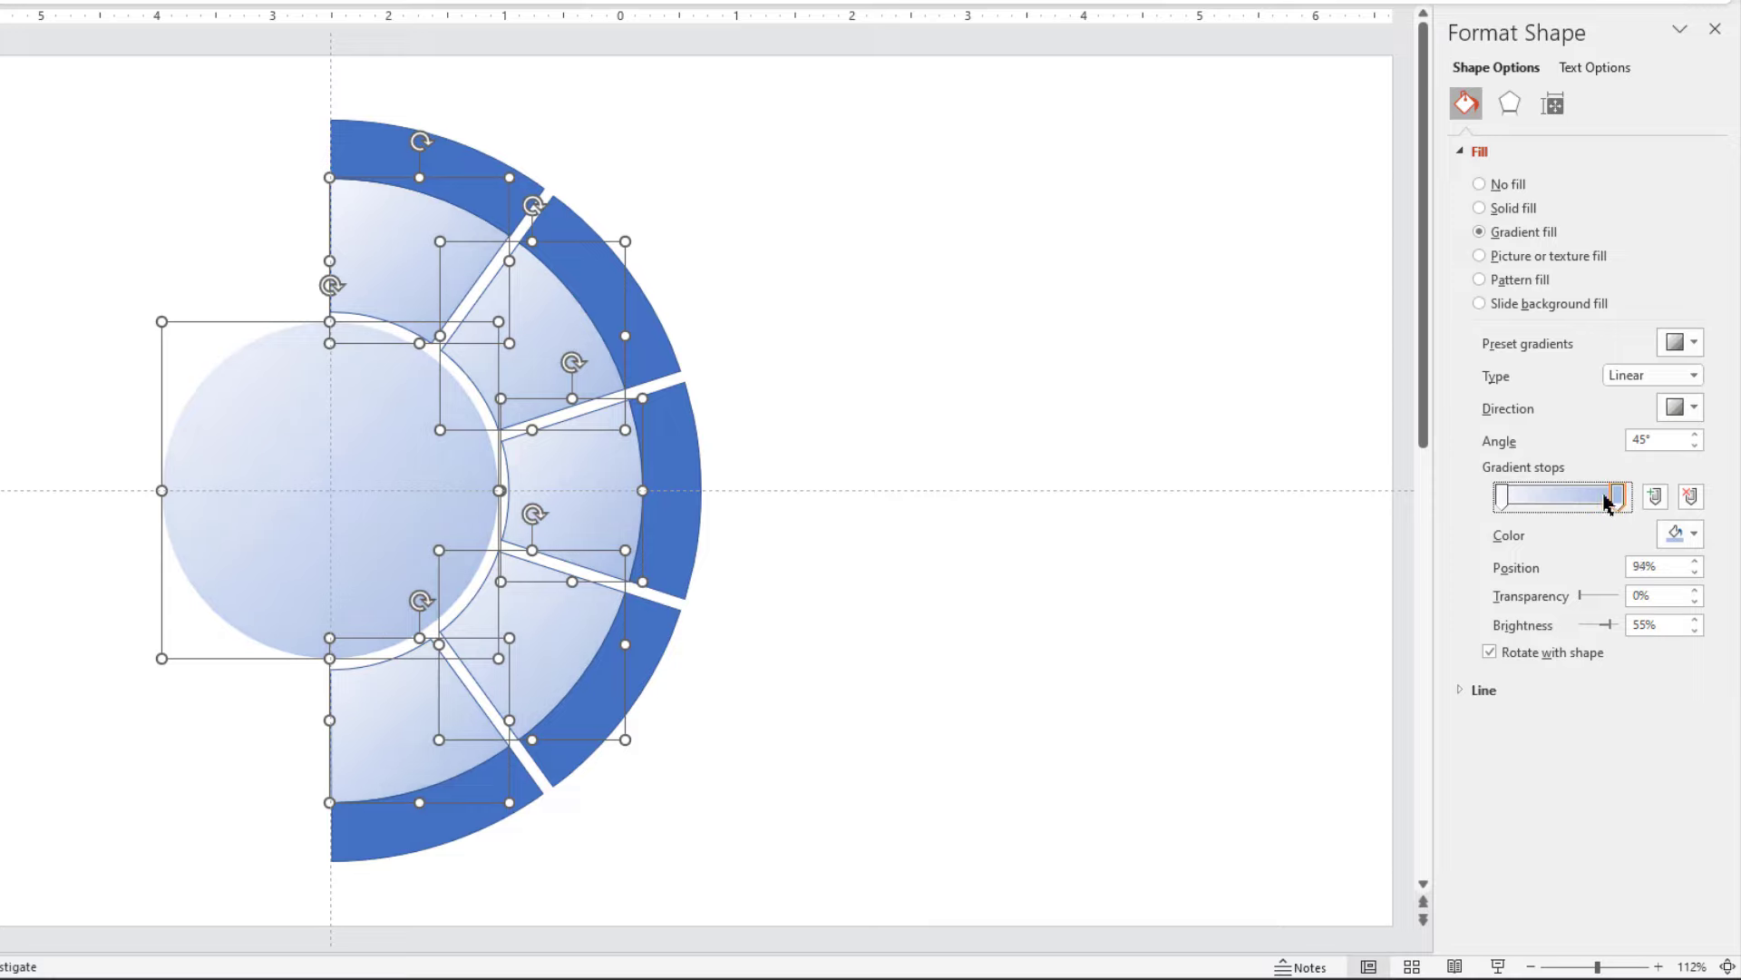
drag(1502, 497, 1525, 499)
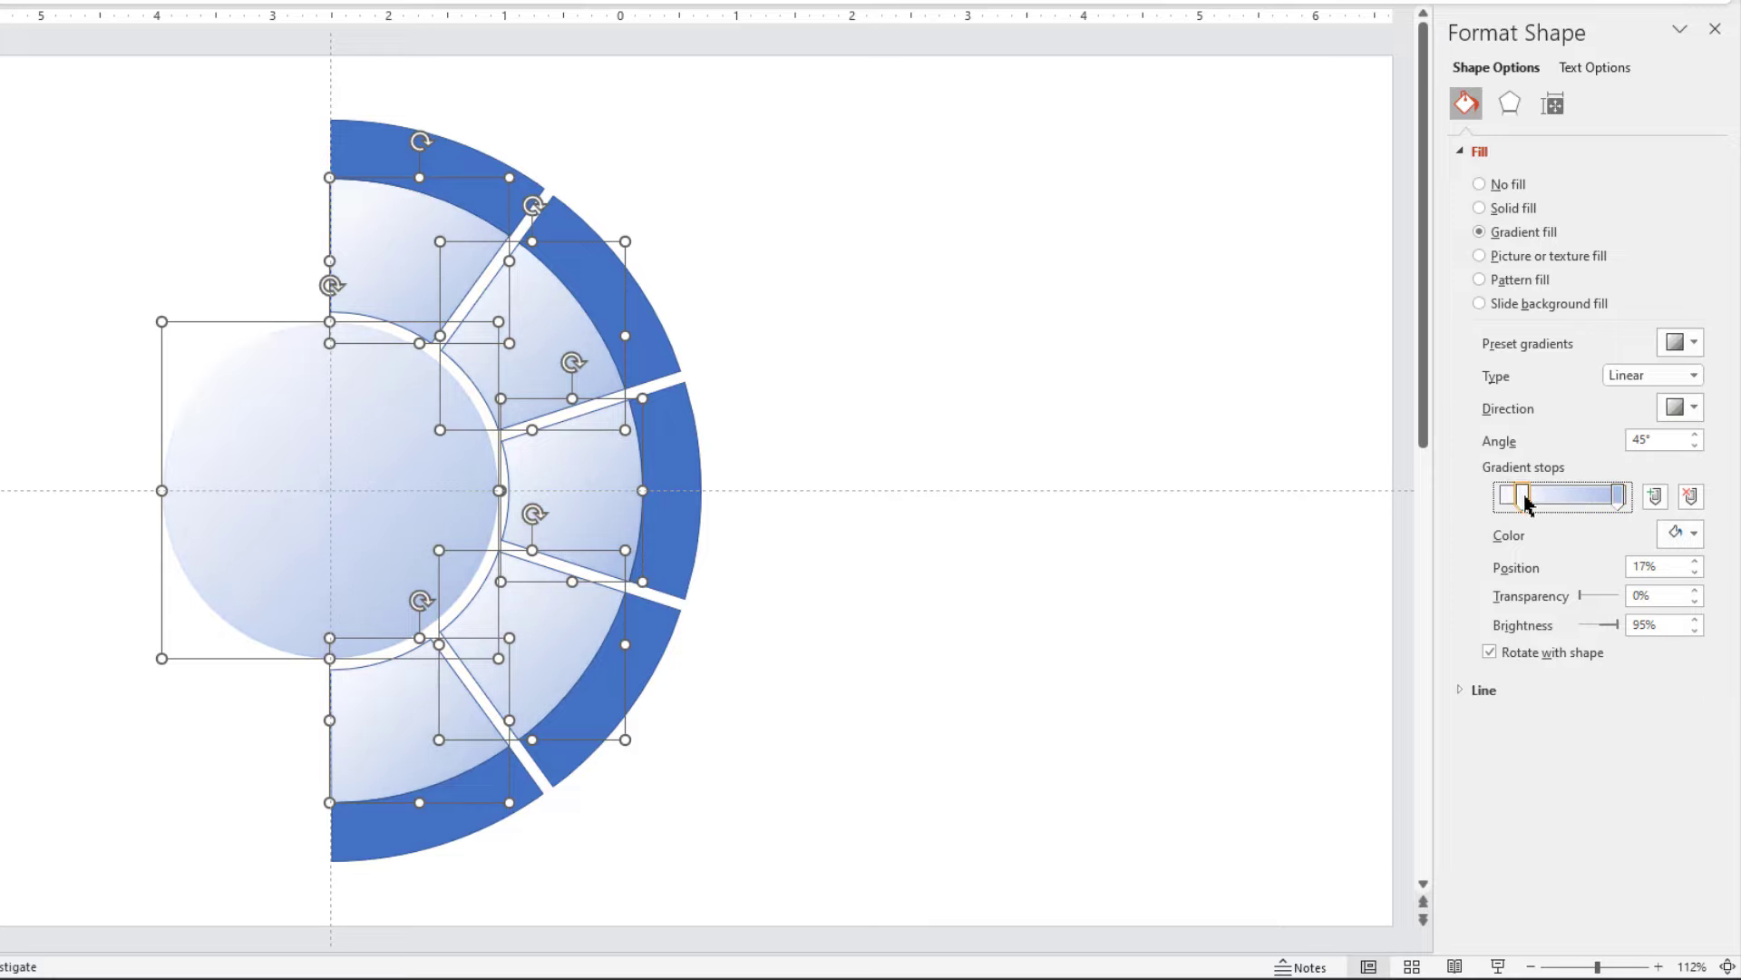
click(1678, 534)
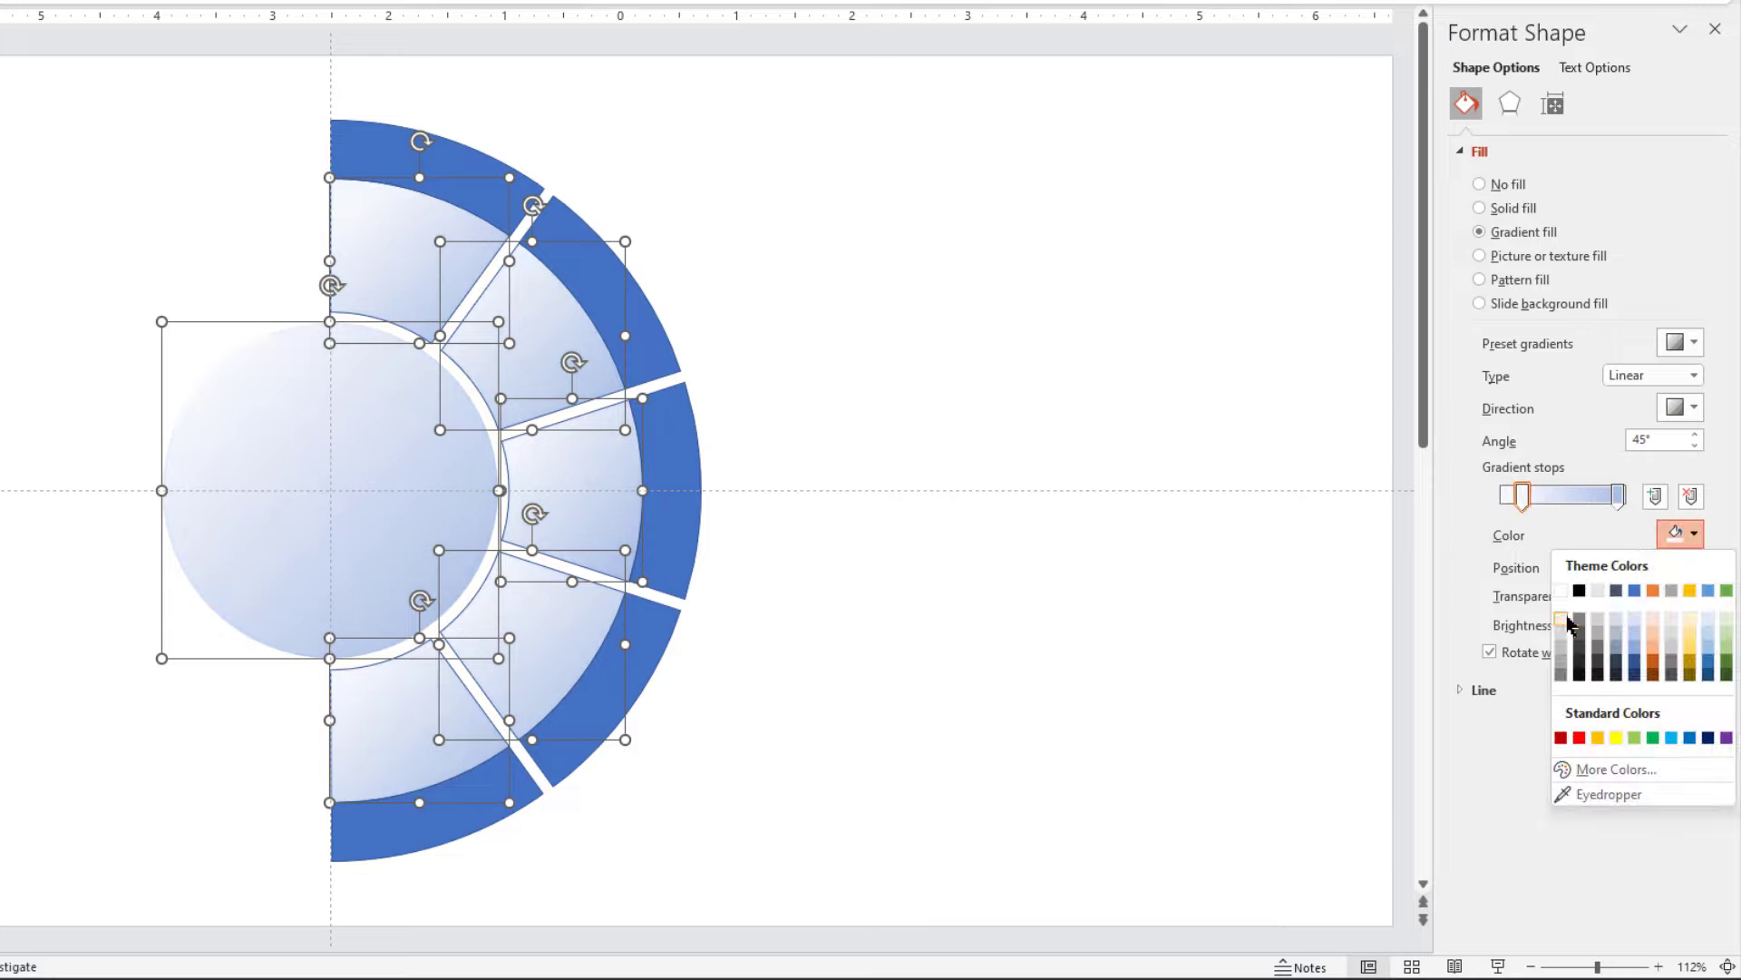
click(1562, 620)
click(1618, 495)
click(1678, 534)
click(1562, 621)
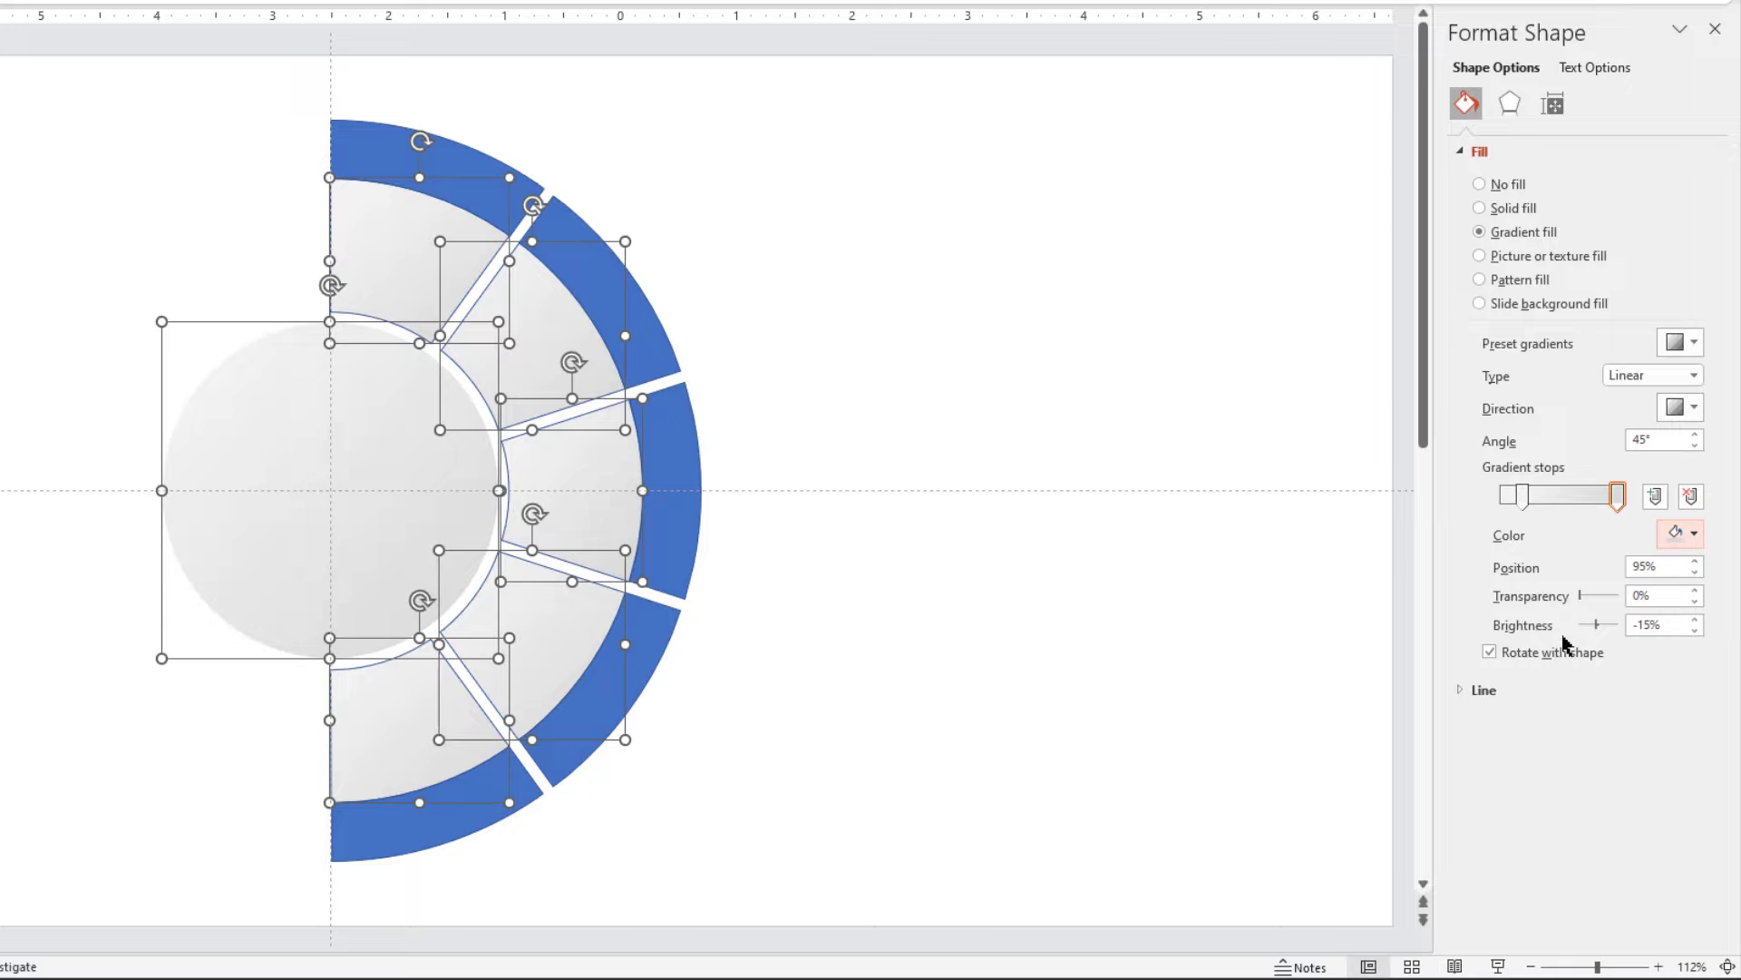
- Give the shapes a diagonal gradient outline with the extra stops deleted, leaving two
click(1492, 690)
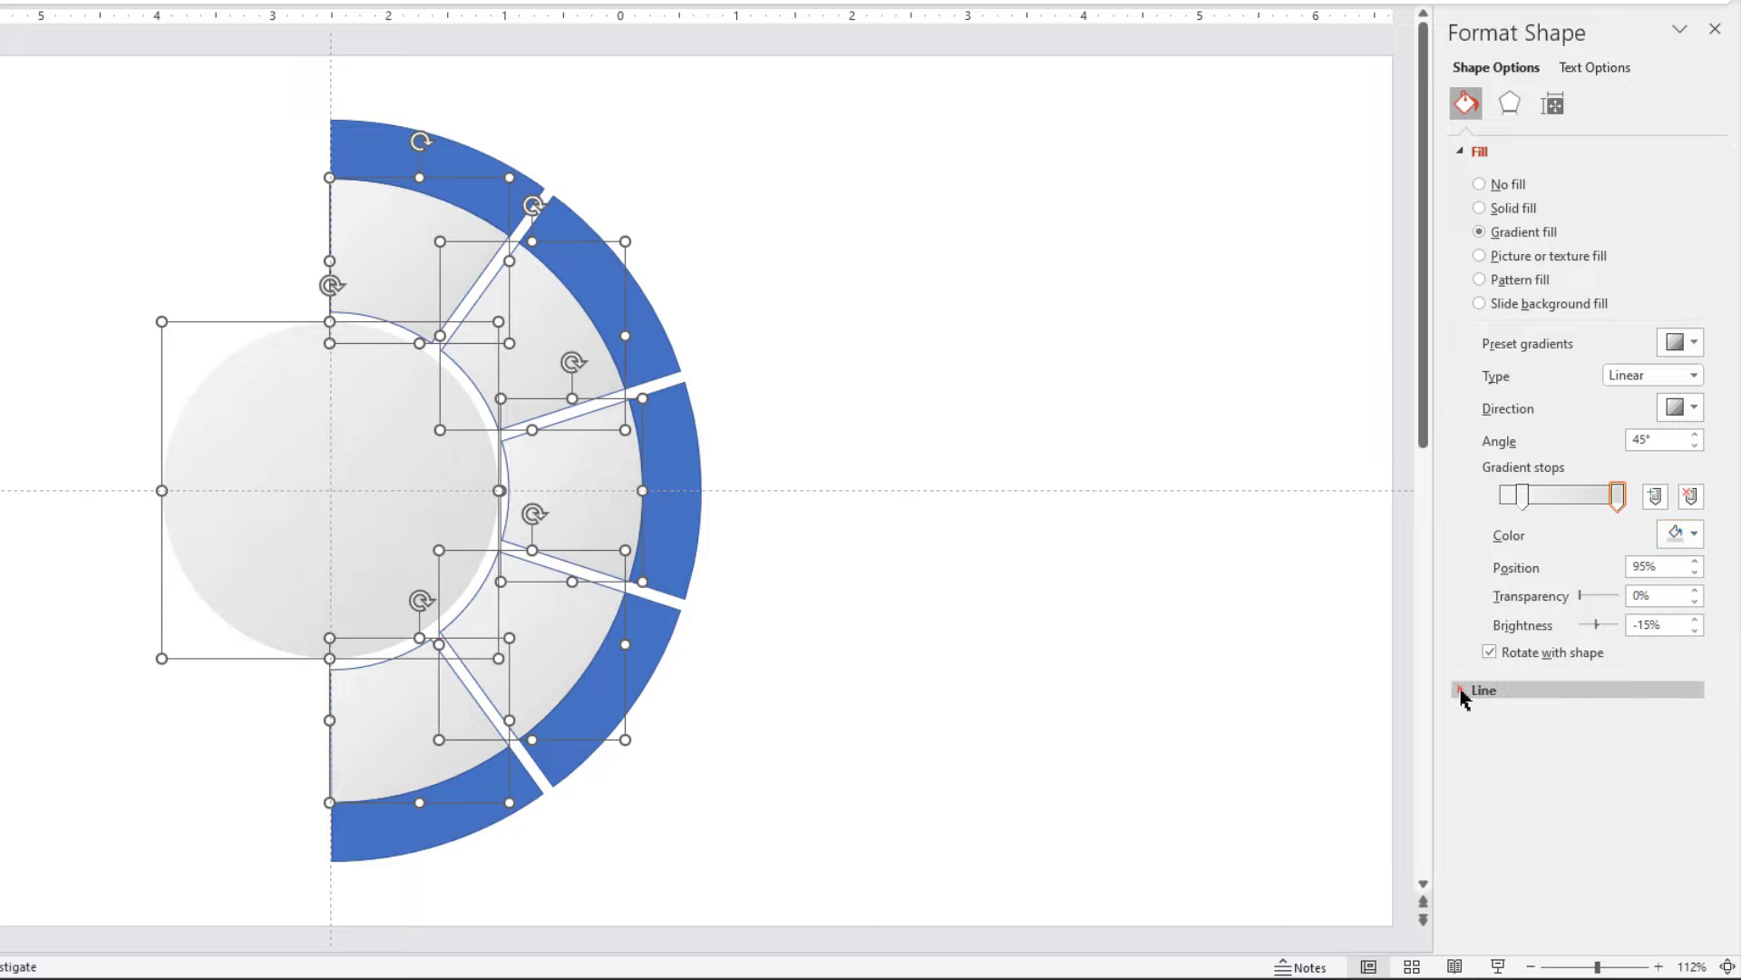
click(1480, 771)
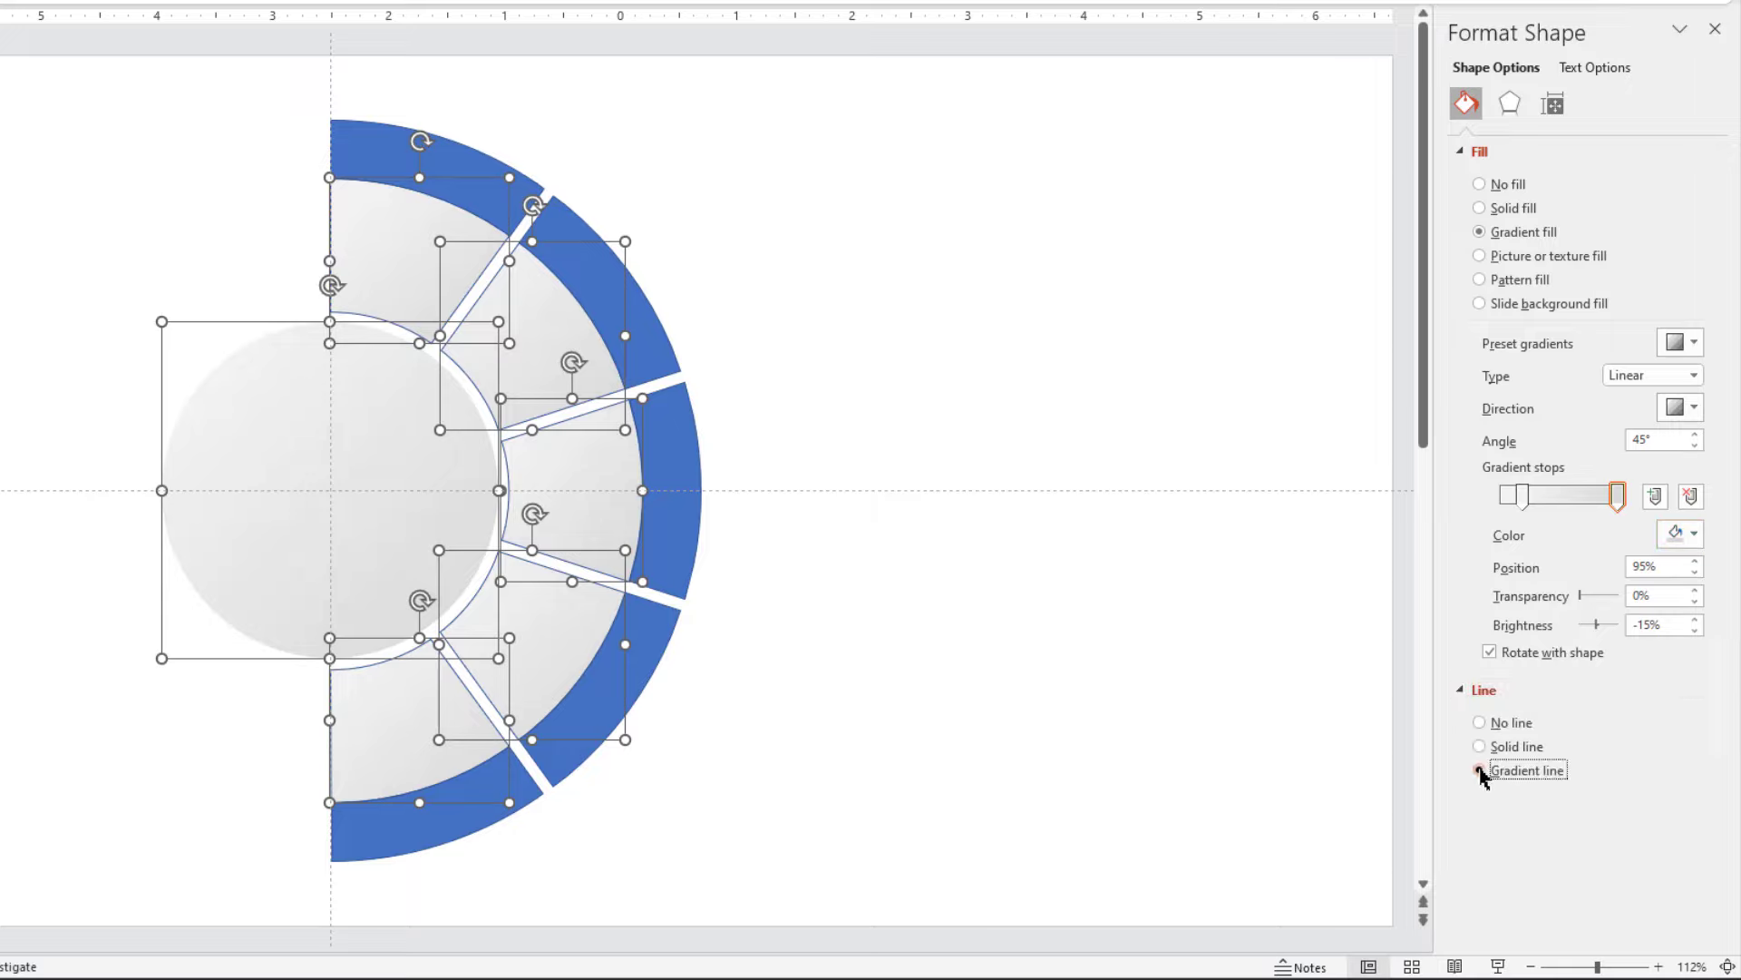
drag(1717, 594, 1715, 847)
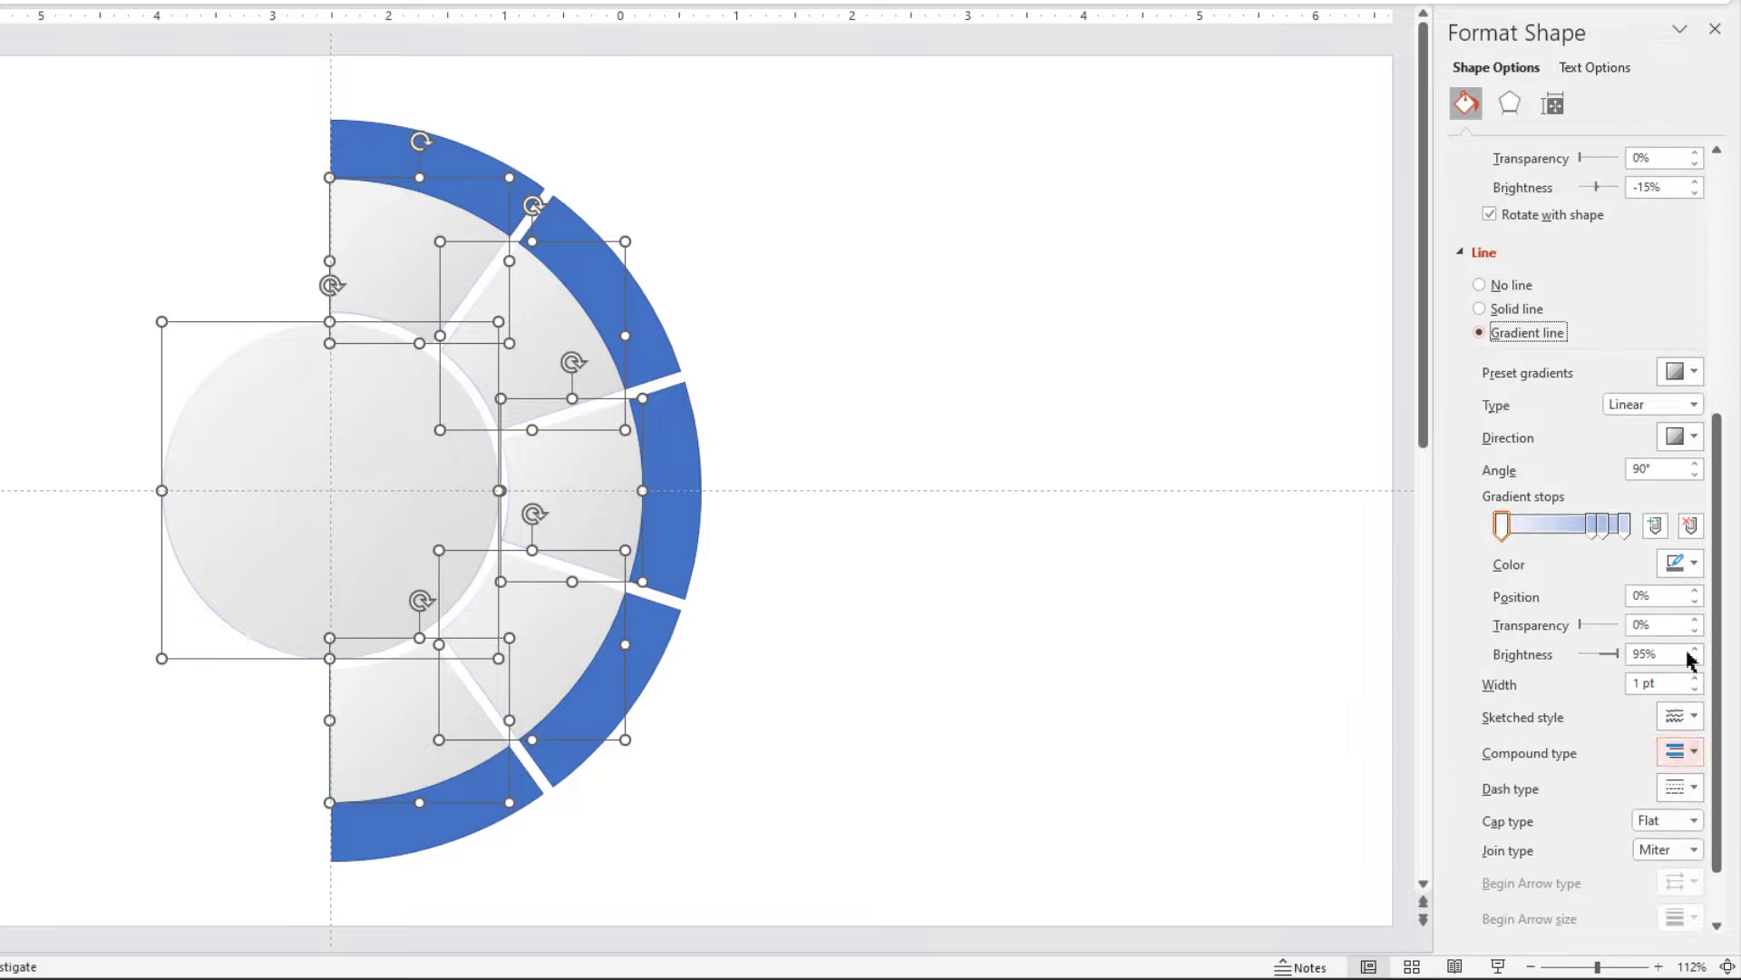
click(1679, 441)
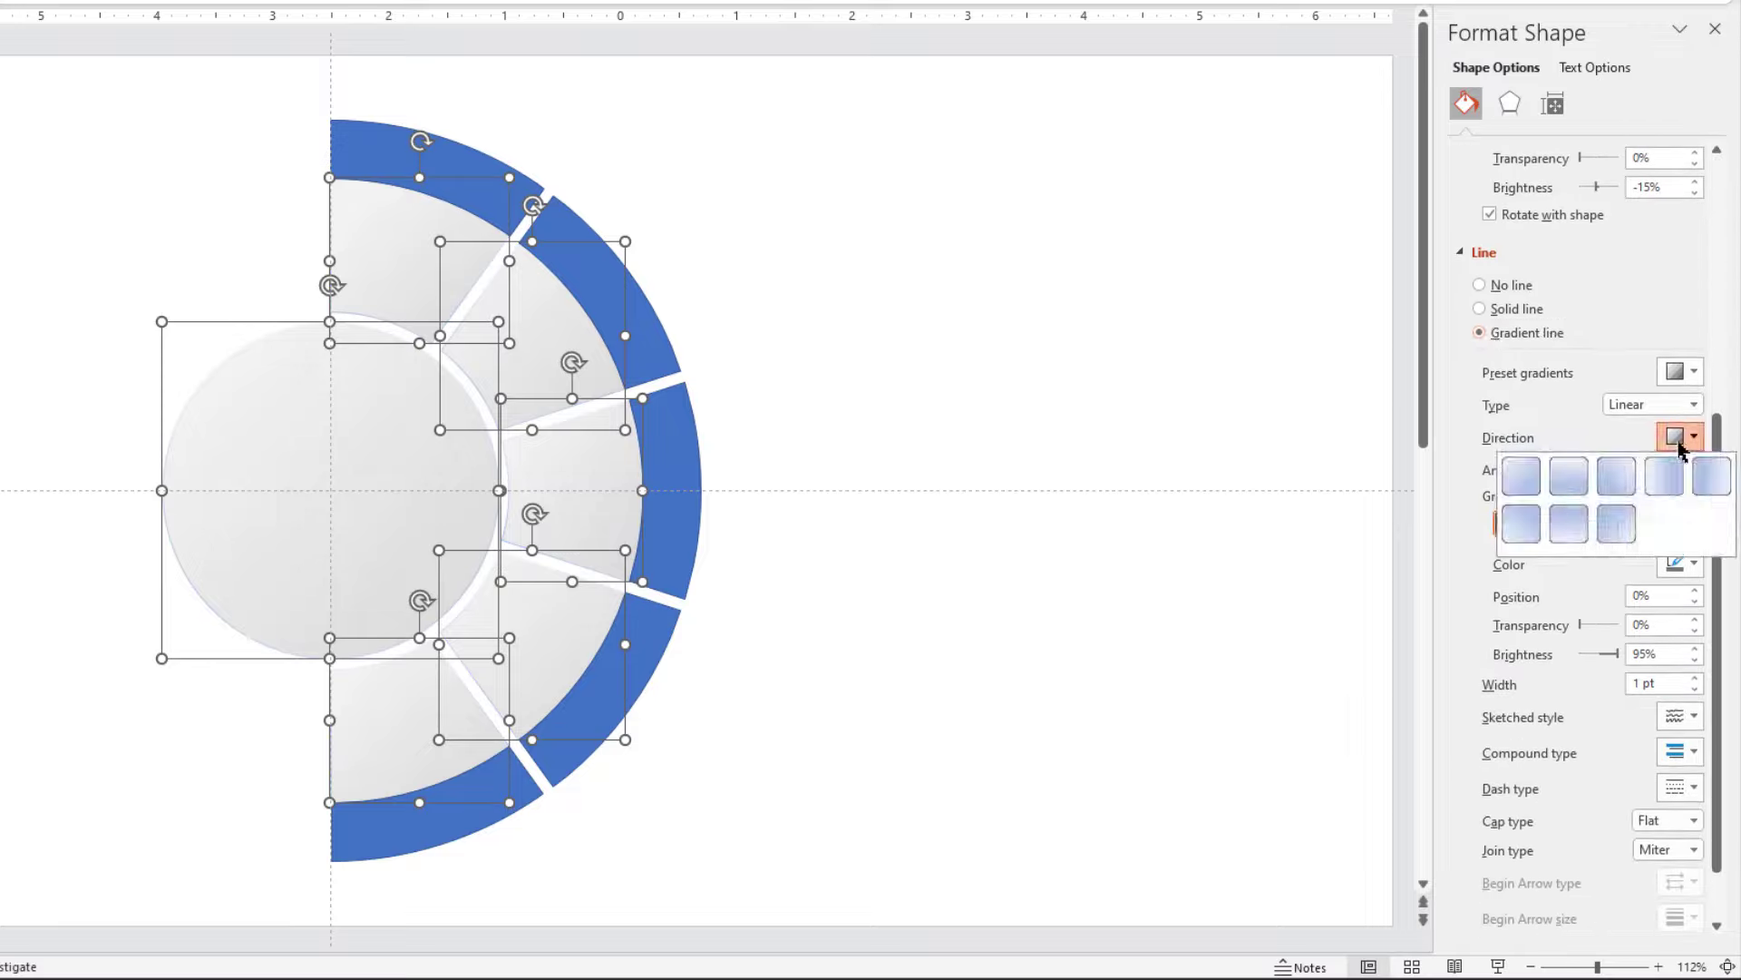
click(1521, 481)
click(1625, 526)
click(1691, 526)
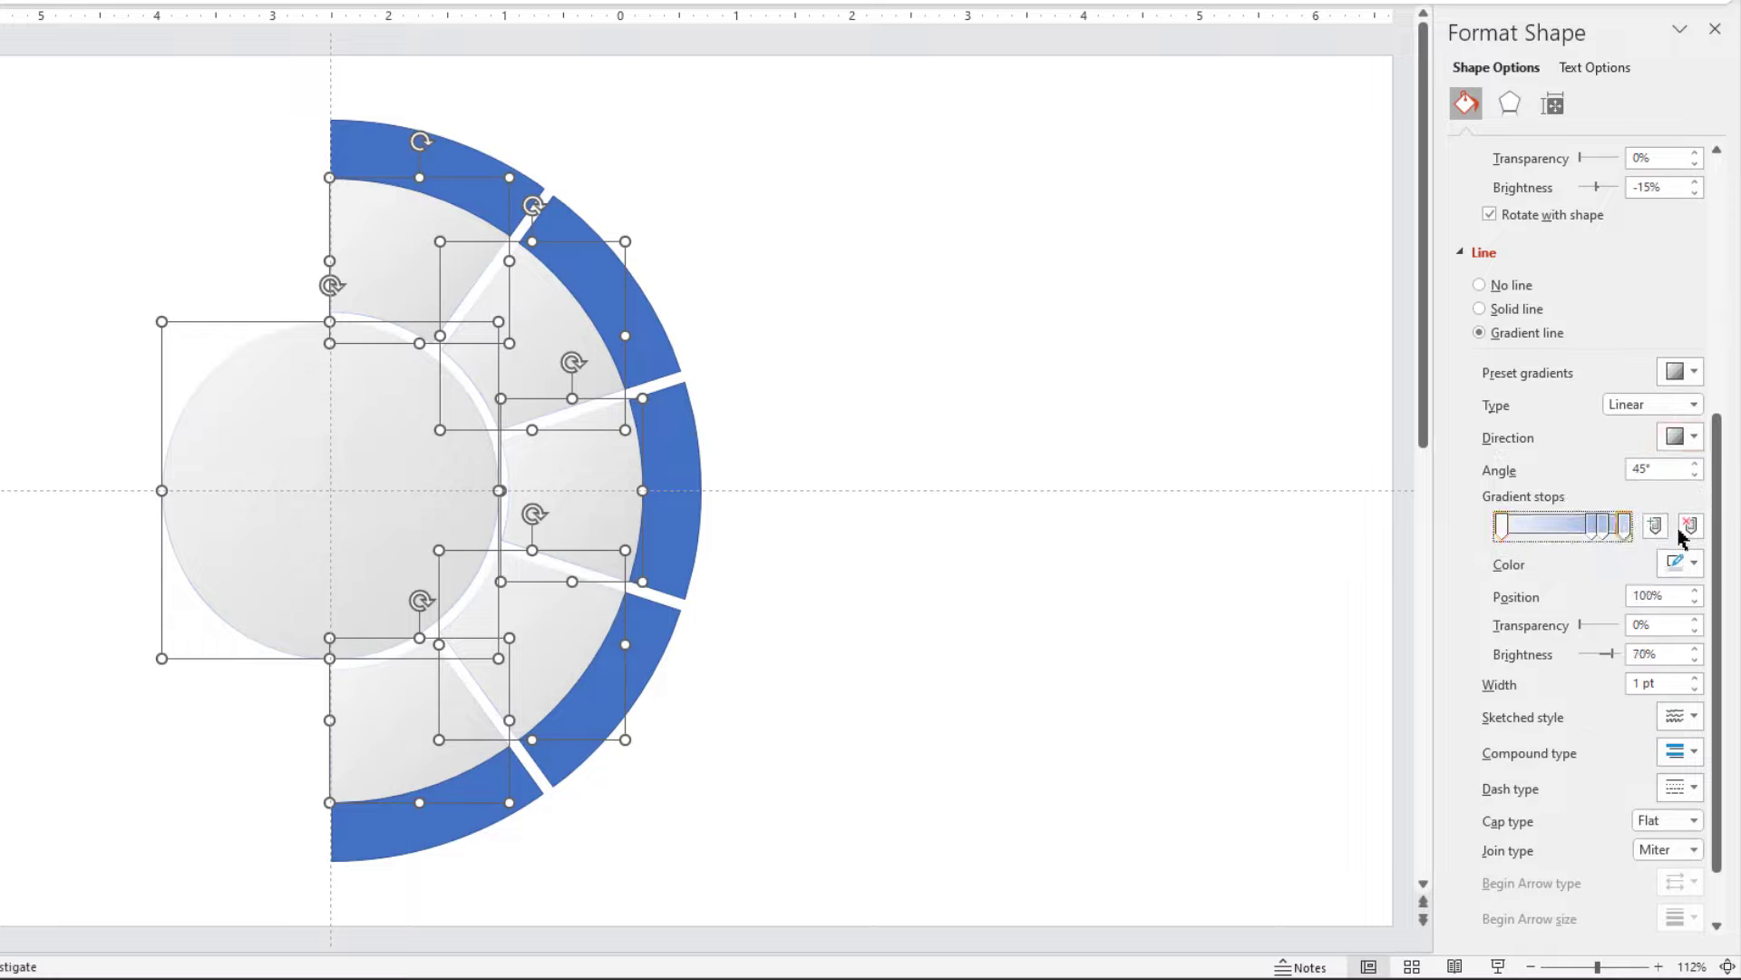
click(1690, 526)
click(1692, 527)
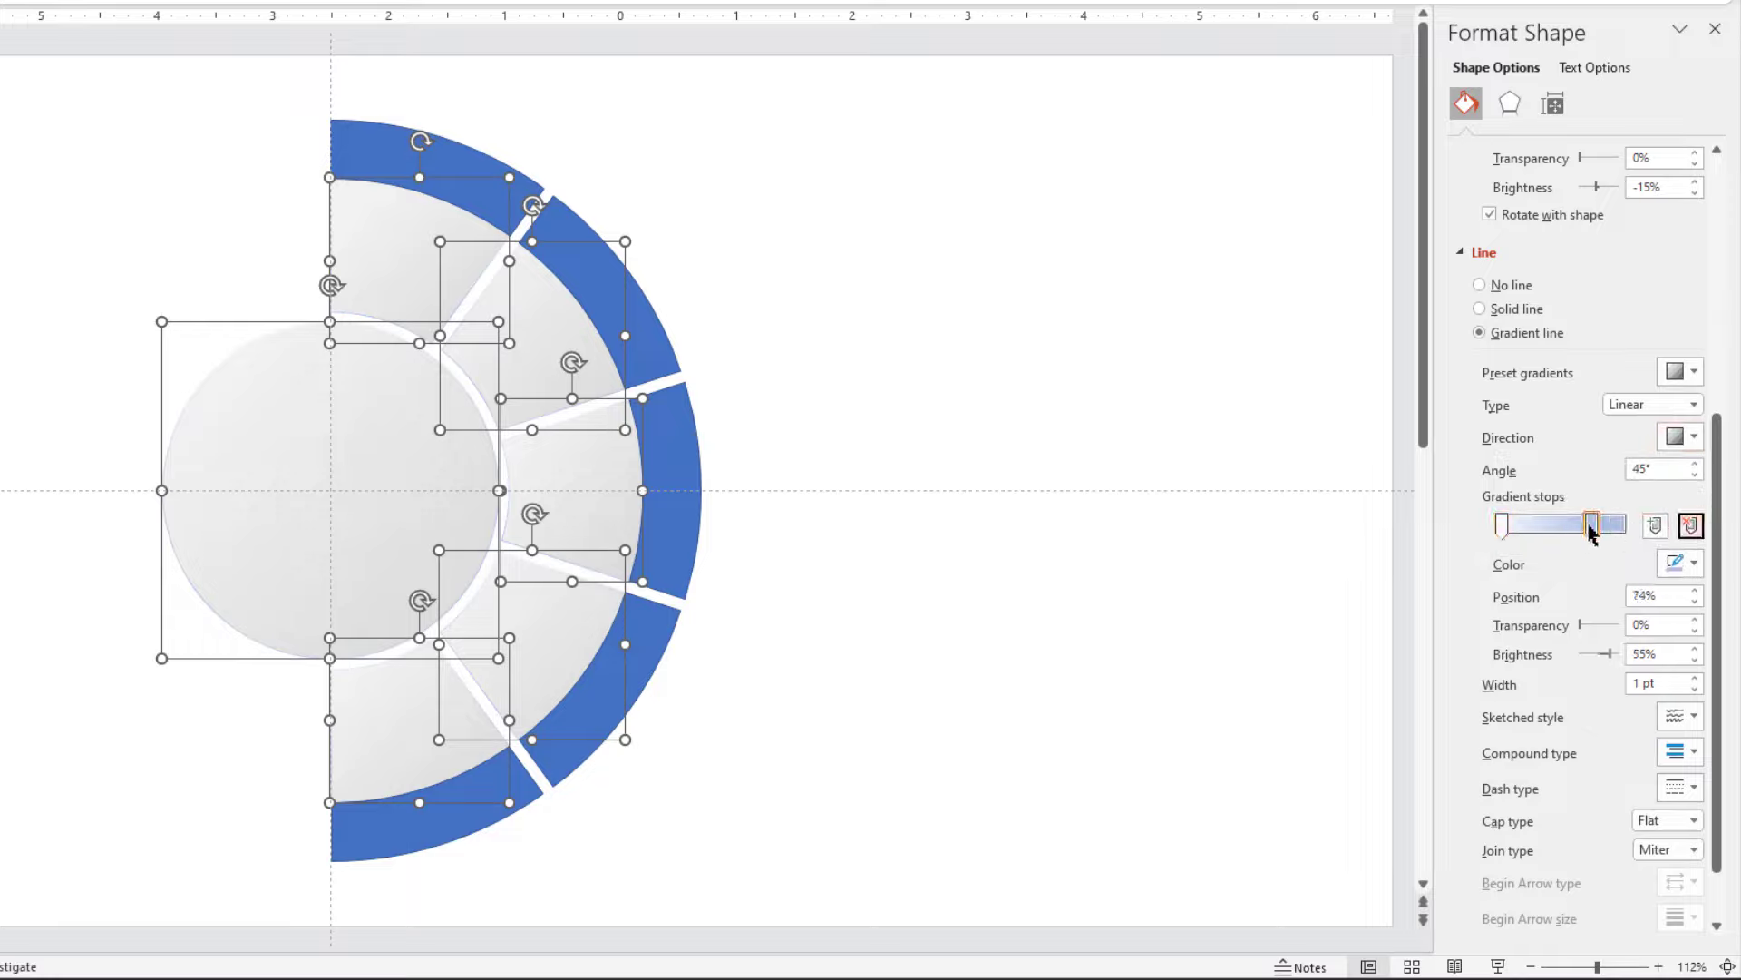
drag(1591, 532, 1625, 526)
- Colour the outline gradient stops light grey and white, then deselect the shapes
click(1502, 527)
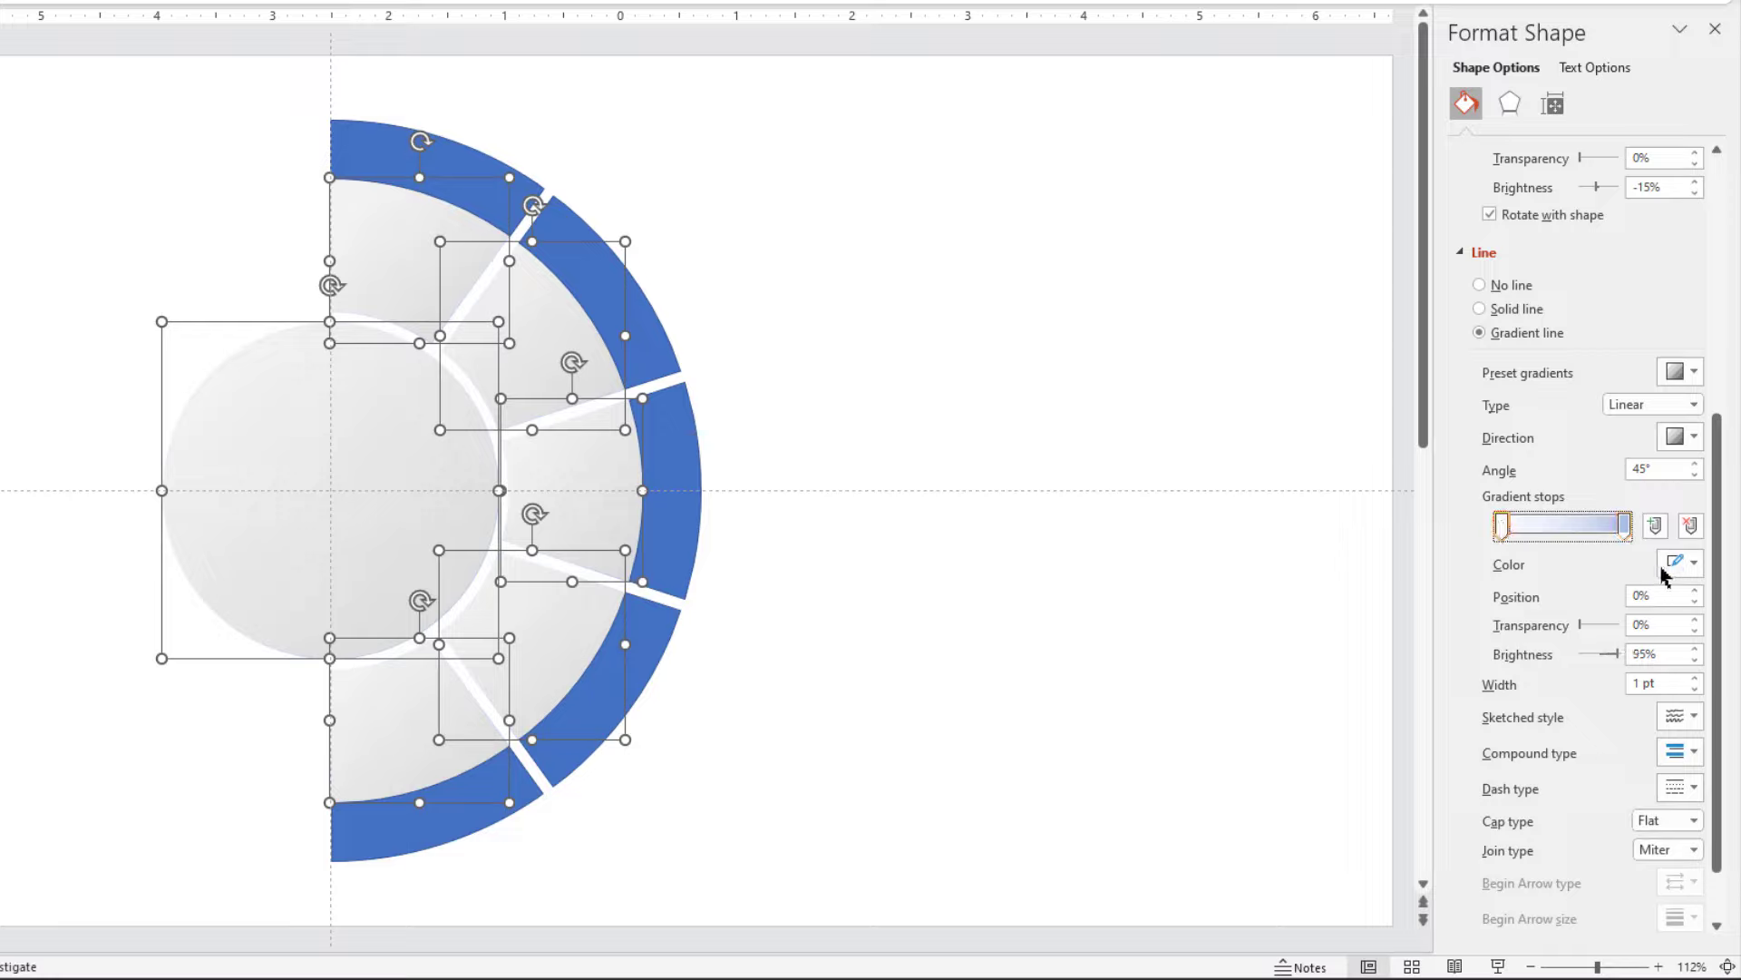
click(1675, 563)
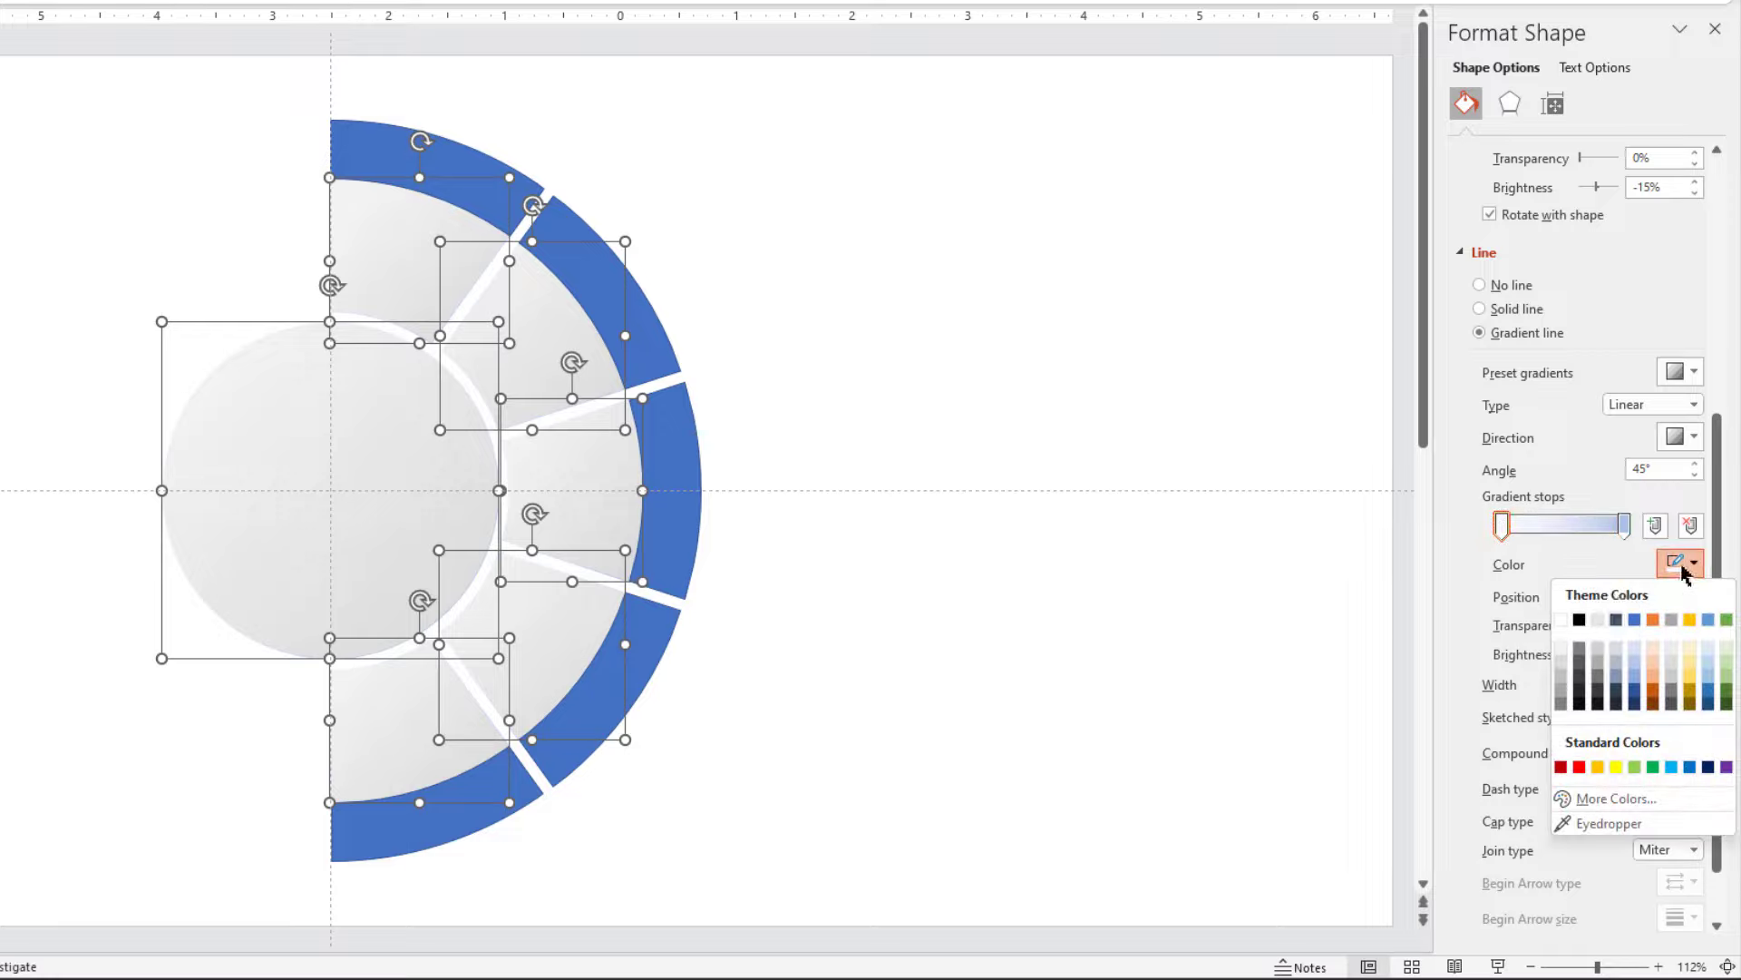
click(1561, 661)
click(1624, 526)
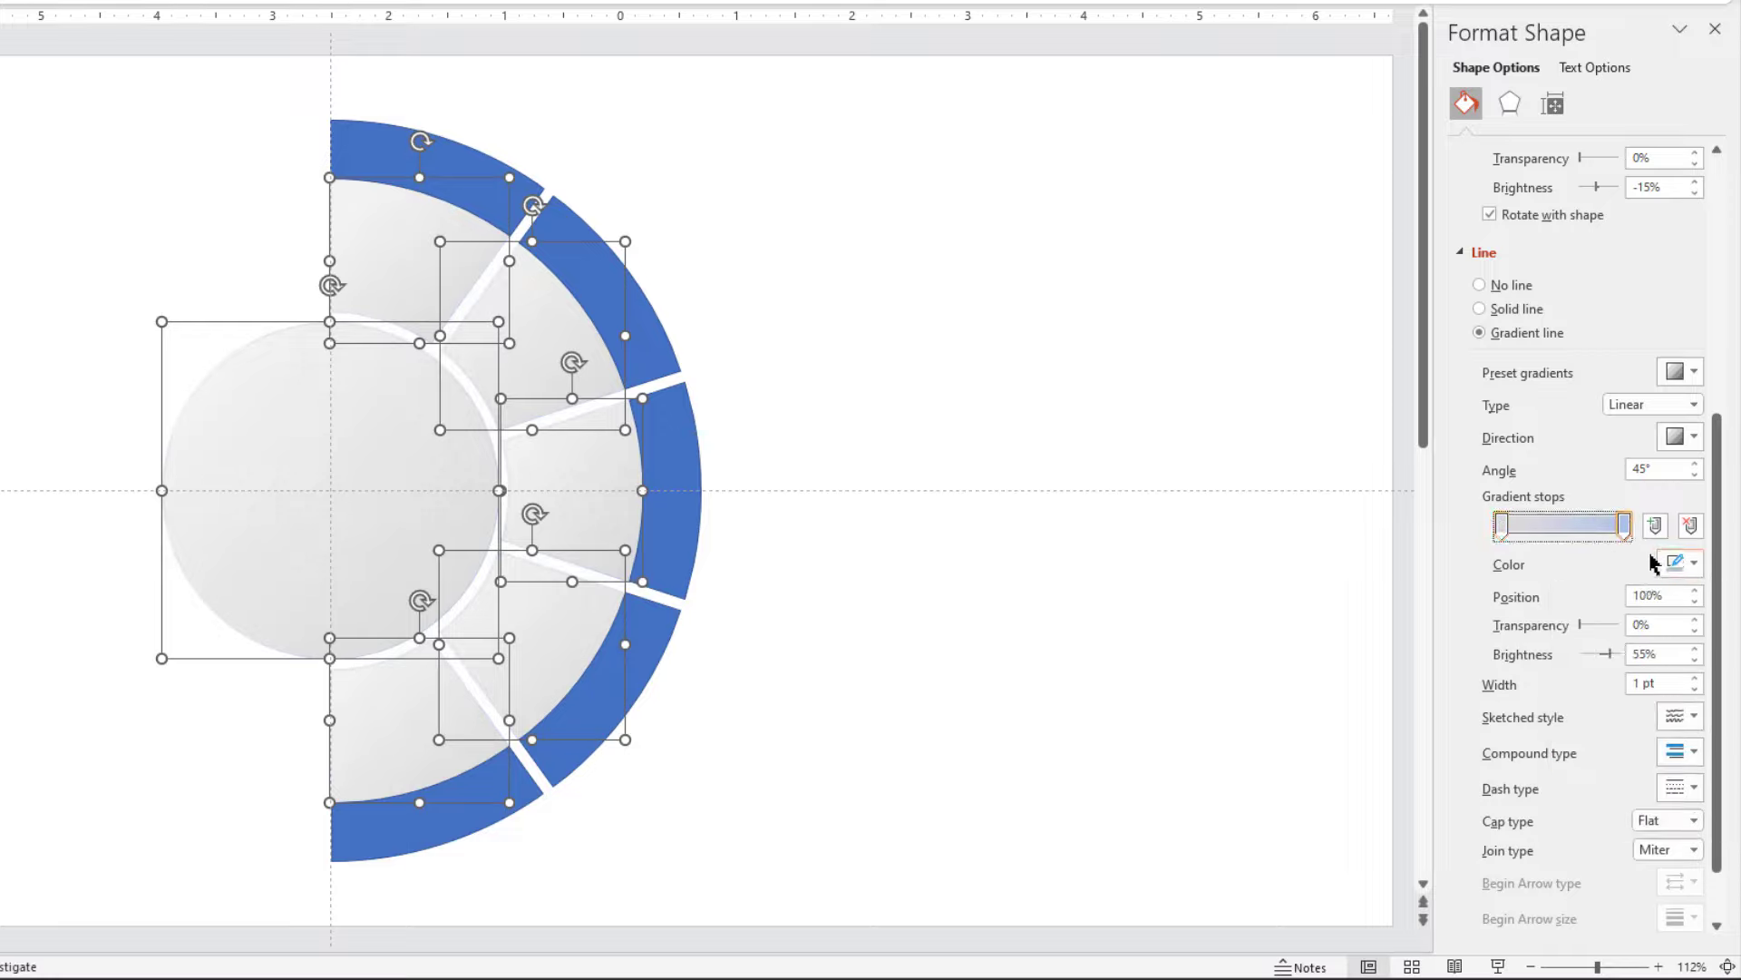
click(1678, 562)
click(1561, 620)
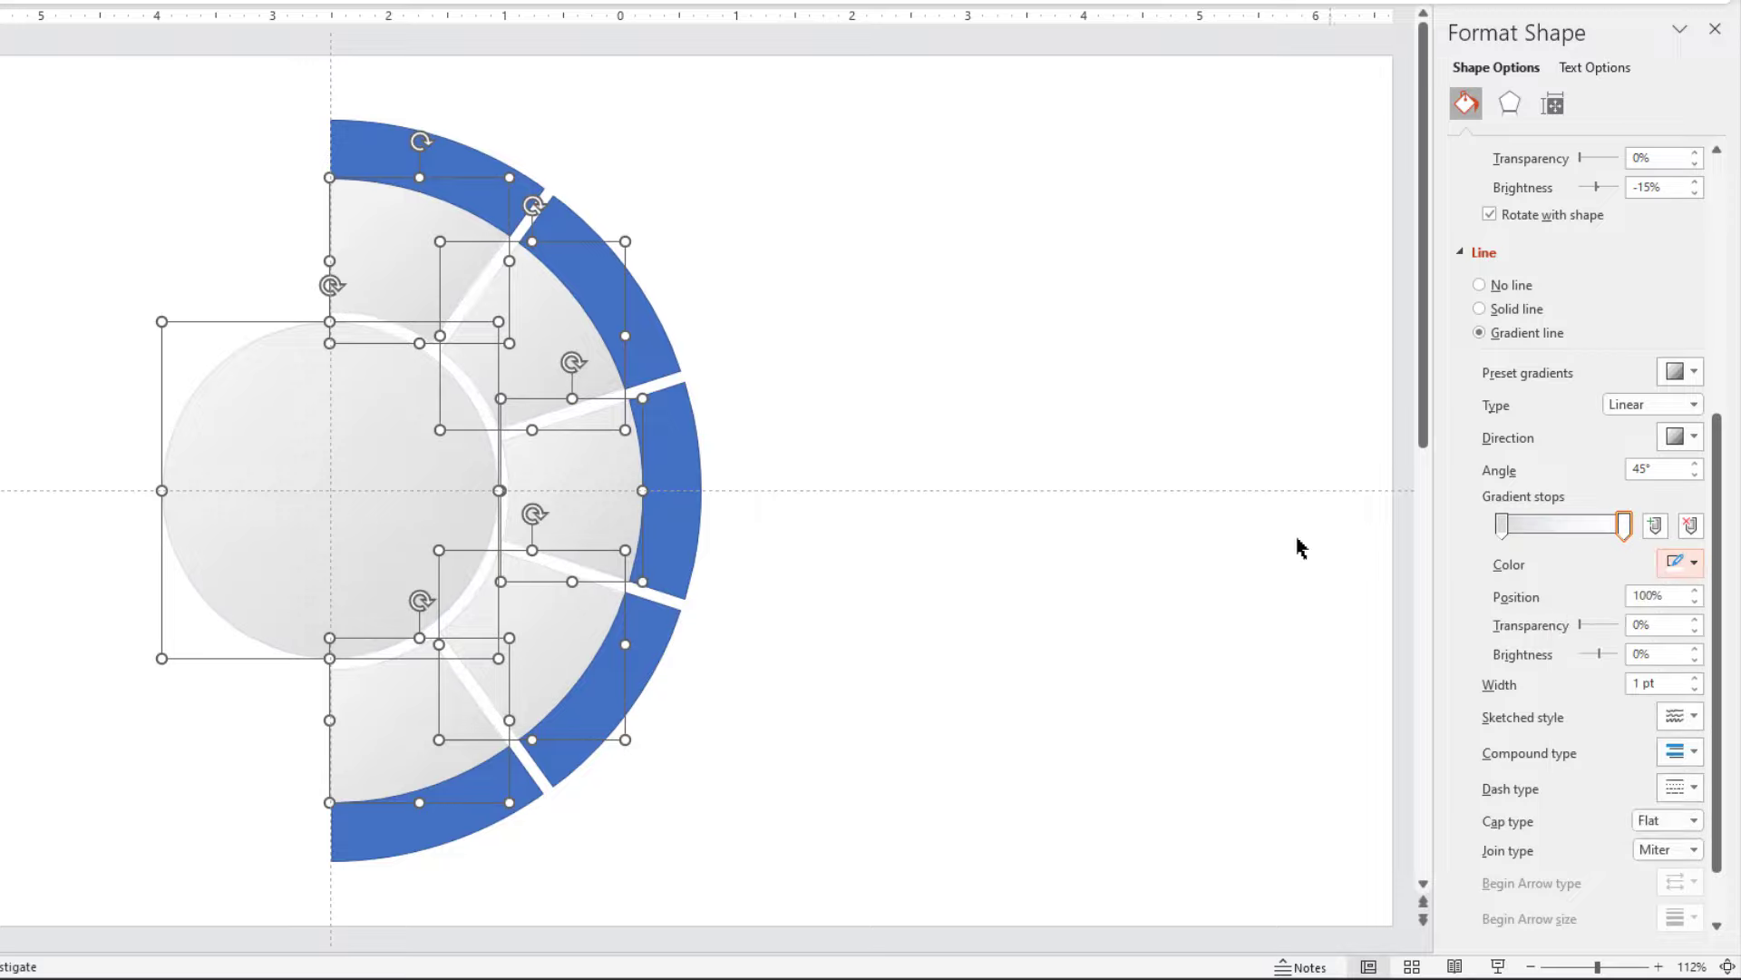
click(1097, 454)
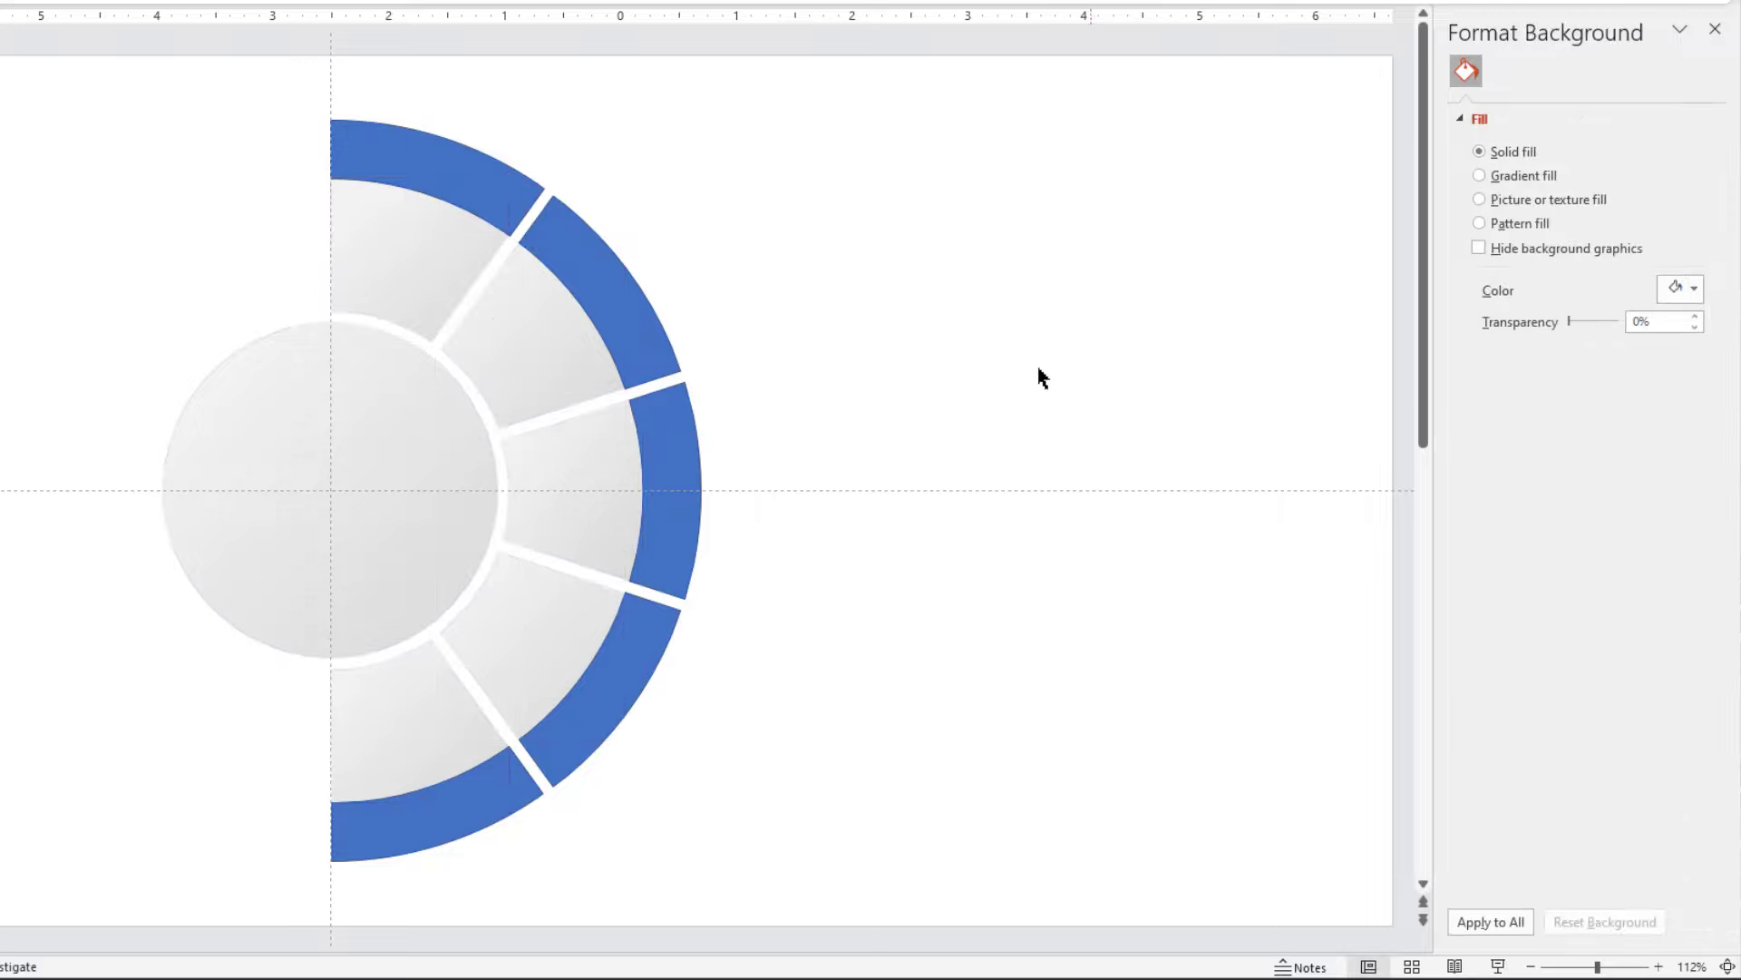
- Set the slide background to the sampled tan swatch, then open More Colors to lighten it
click(171, 214)
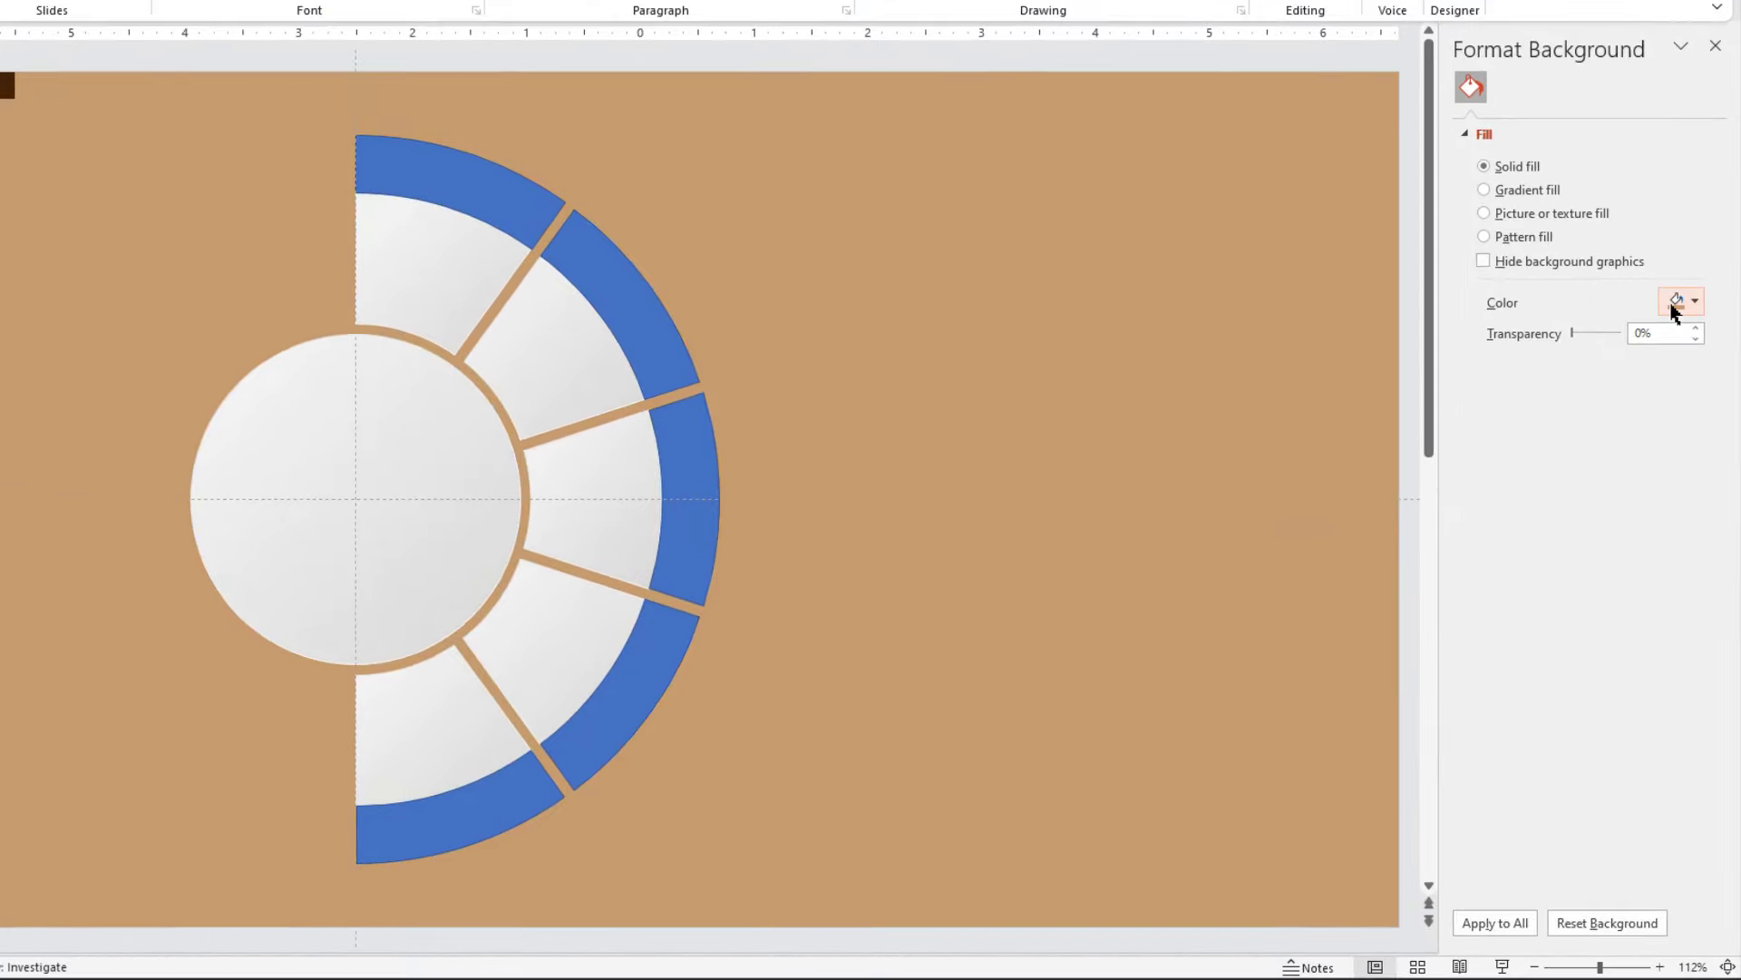
click(1689, 401)
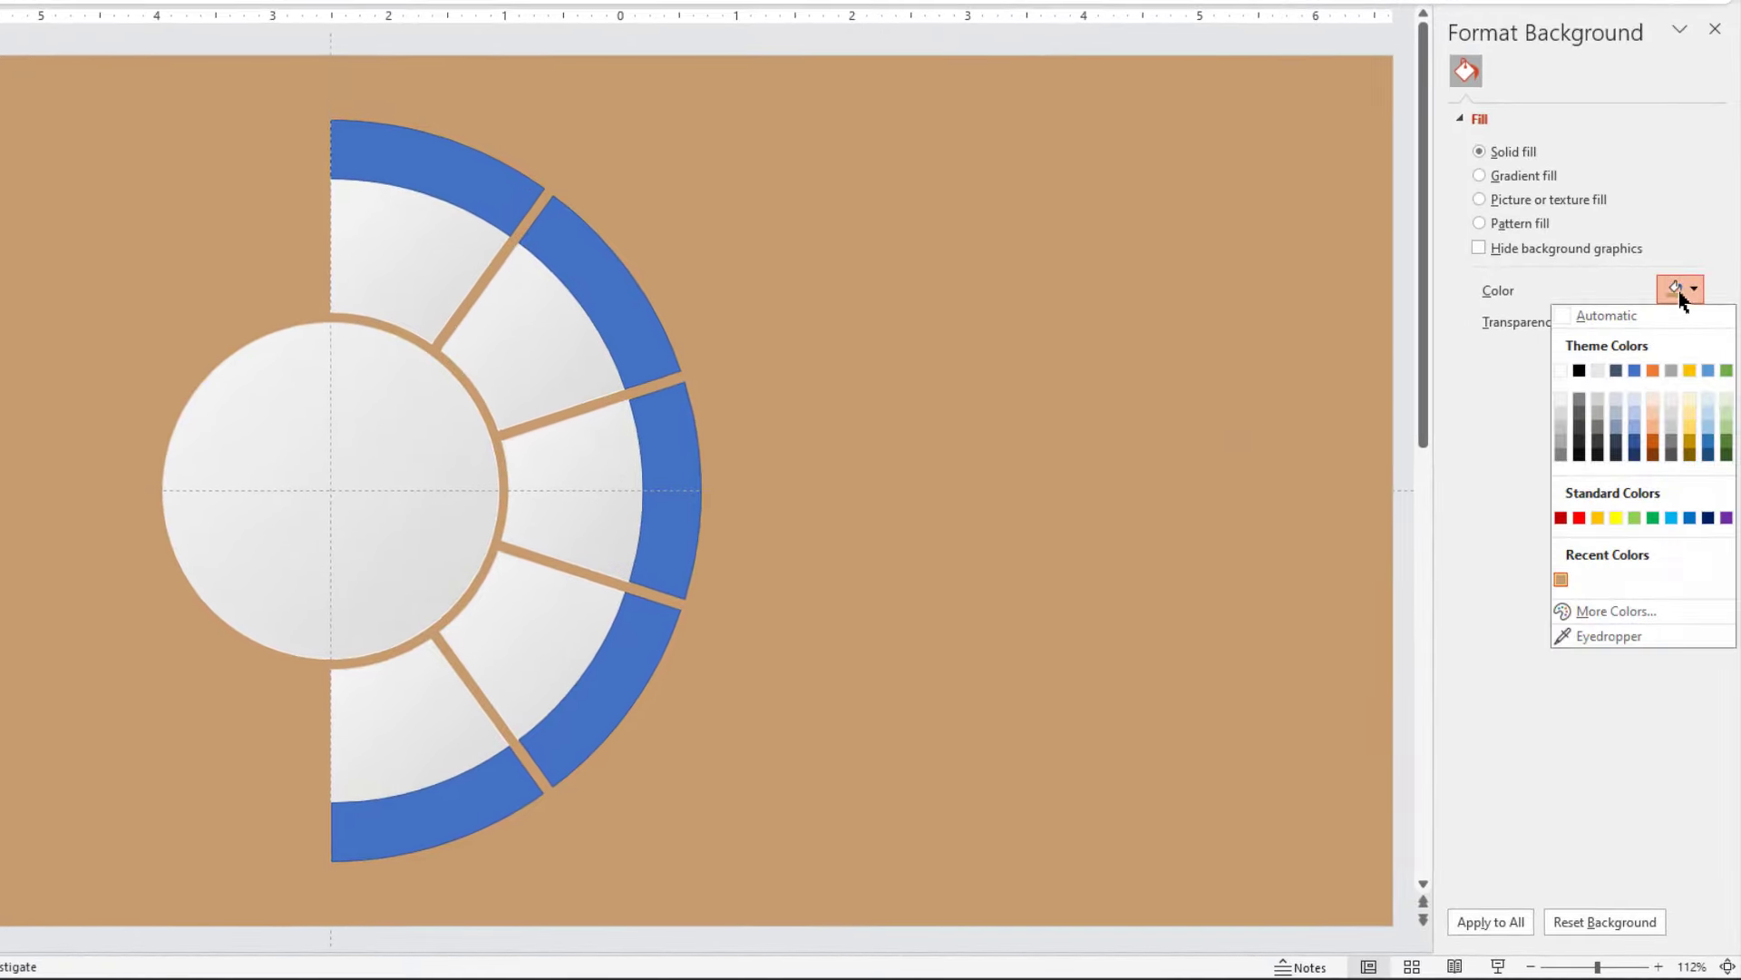
click(1604, 611)
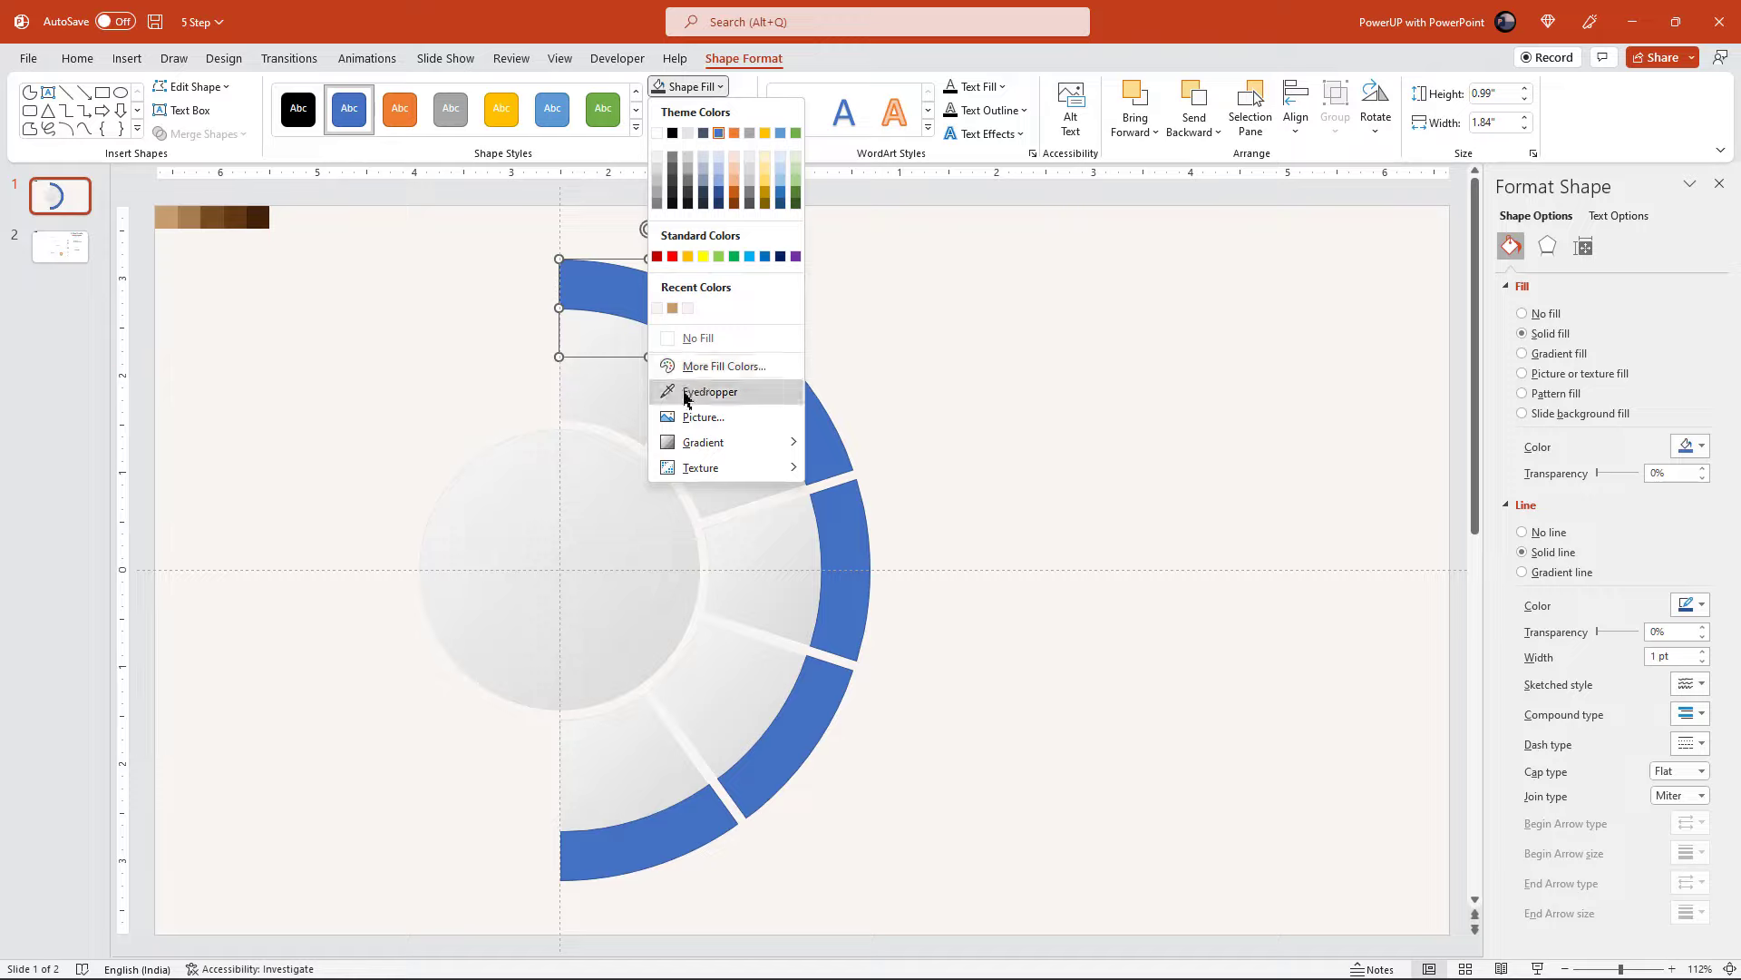
- Eyedropper the swatch browns onto the top, upper-right and right arc segments
click(687, 393)
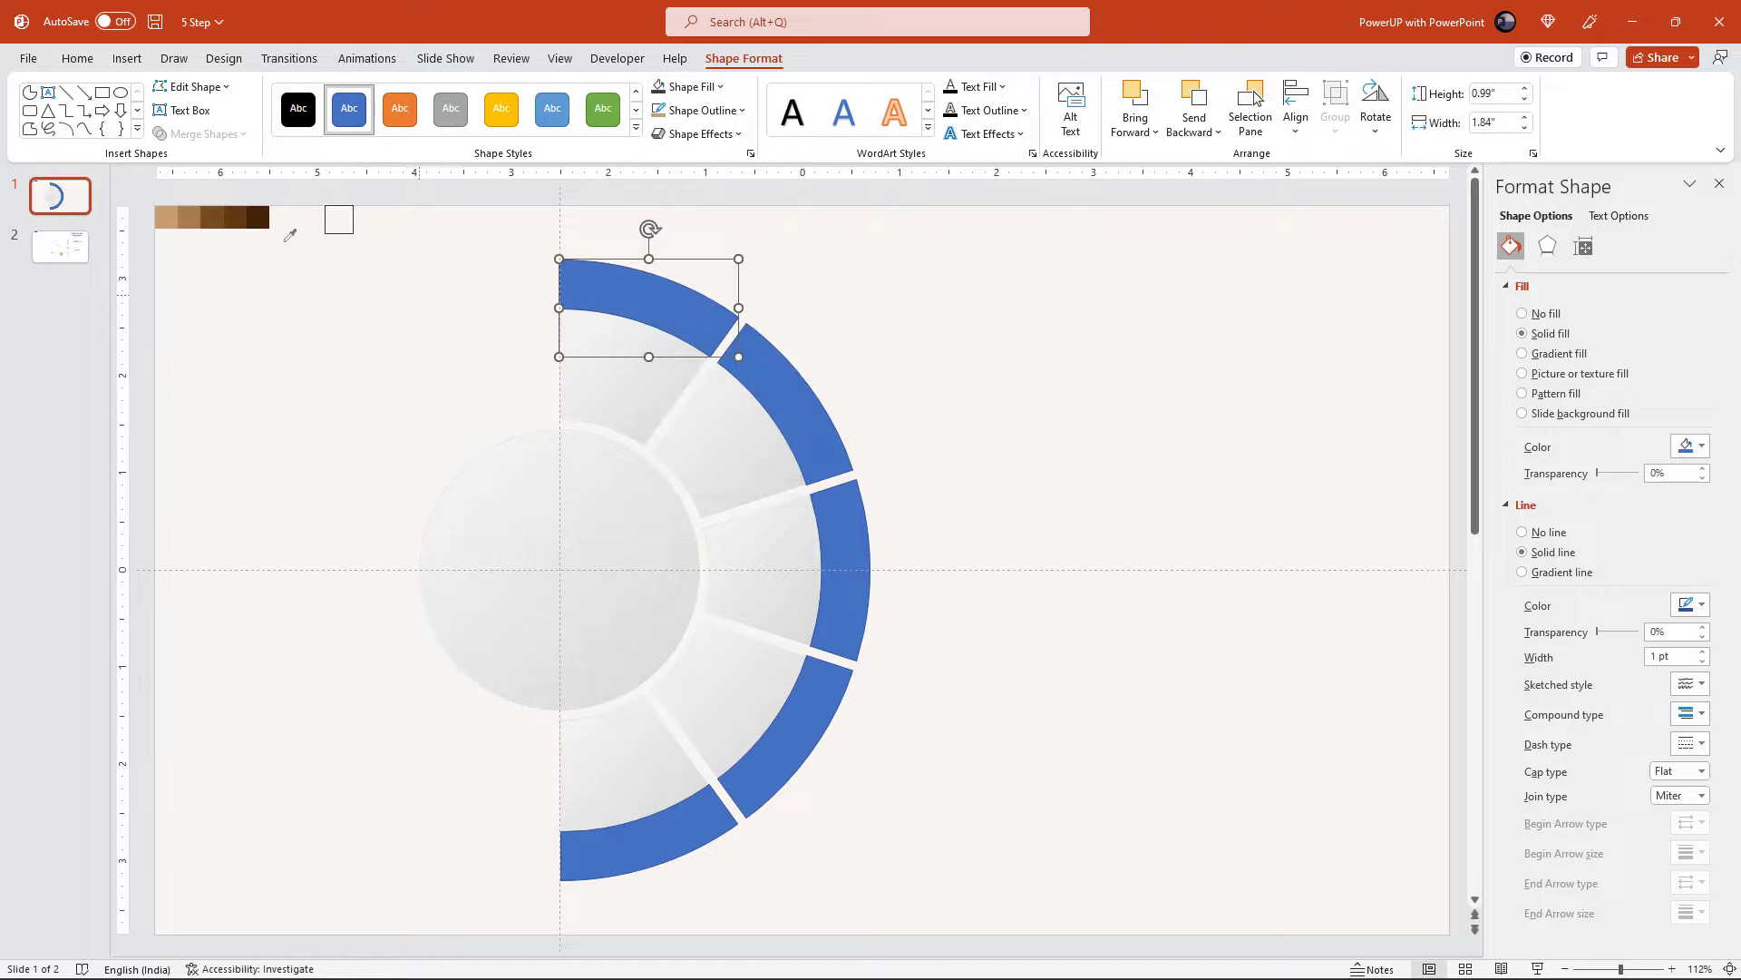
click(171, 214)
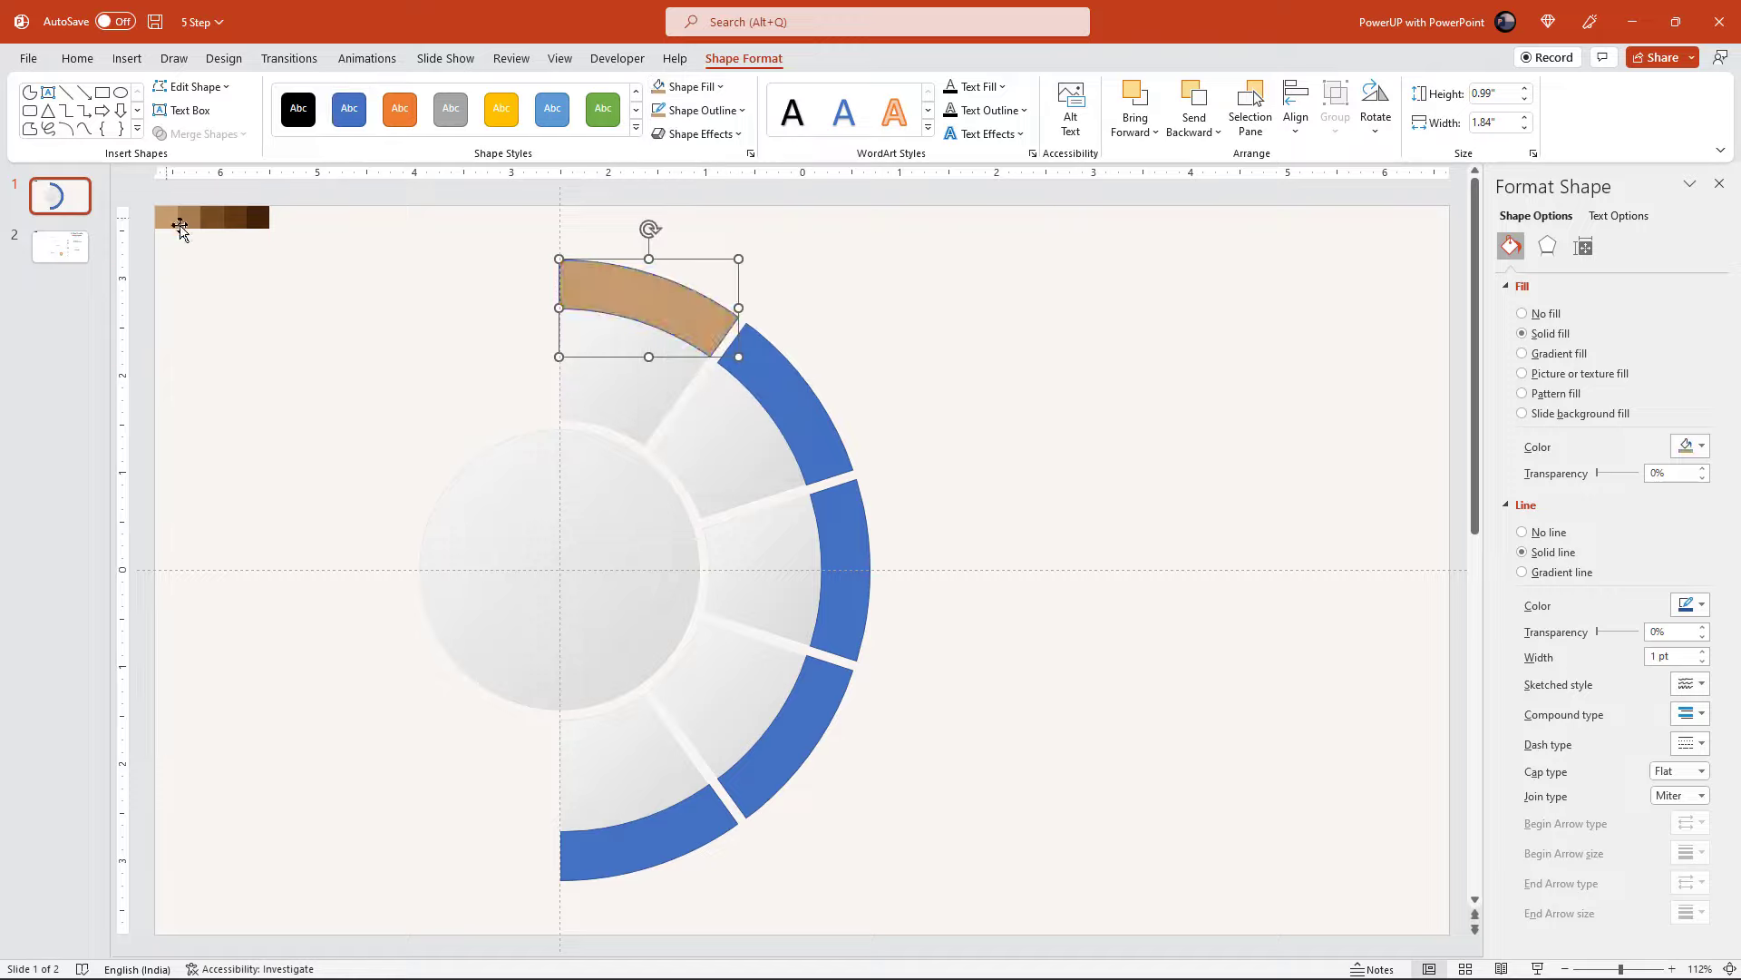
click(747, 390)
click(698, 86)
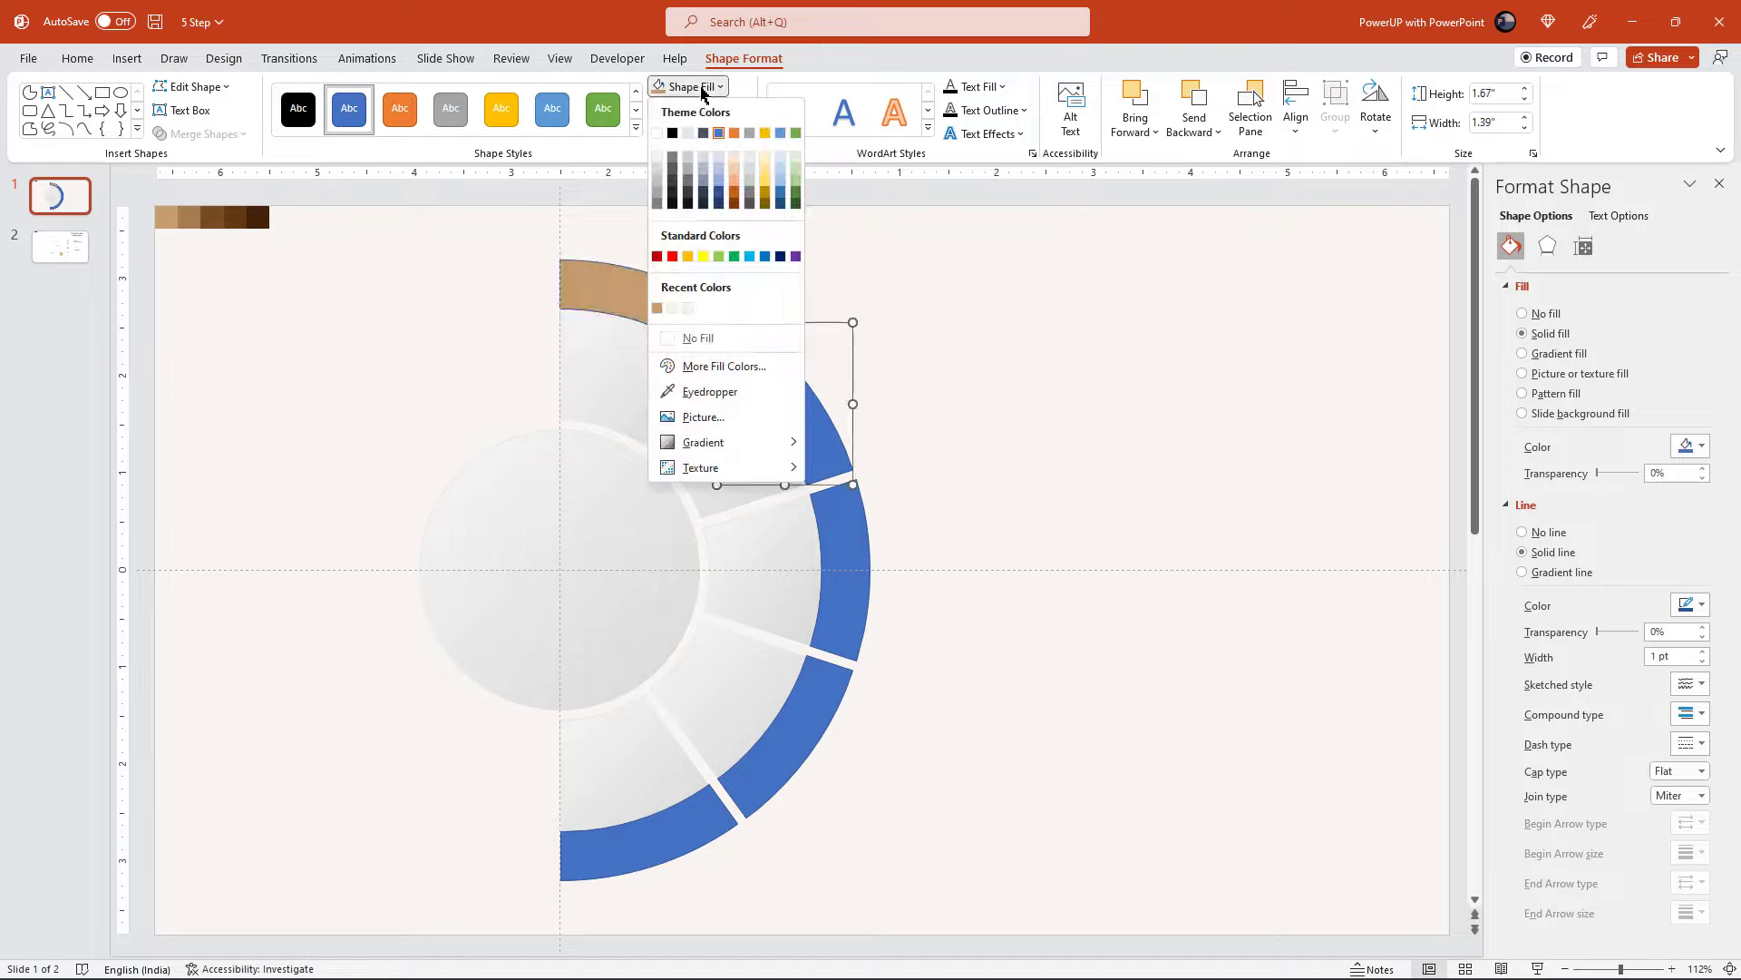
click(689, 391)
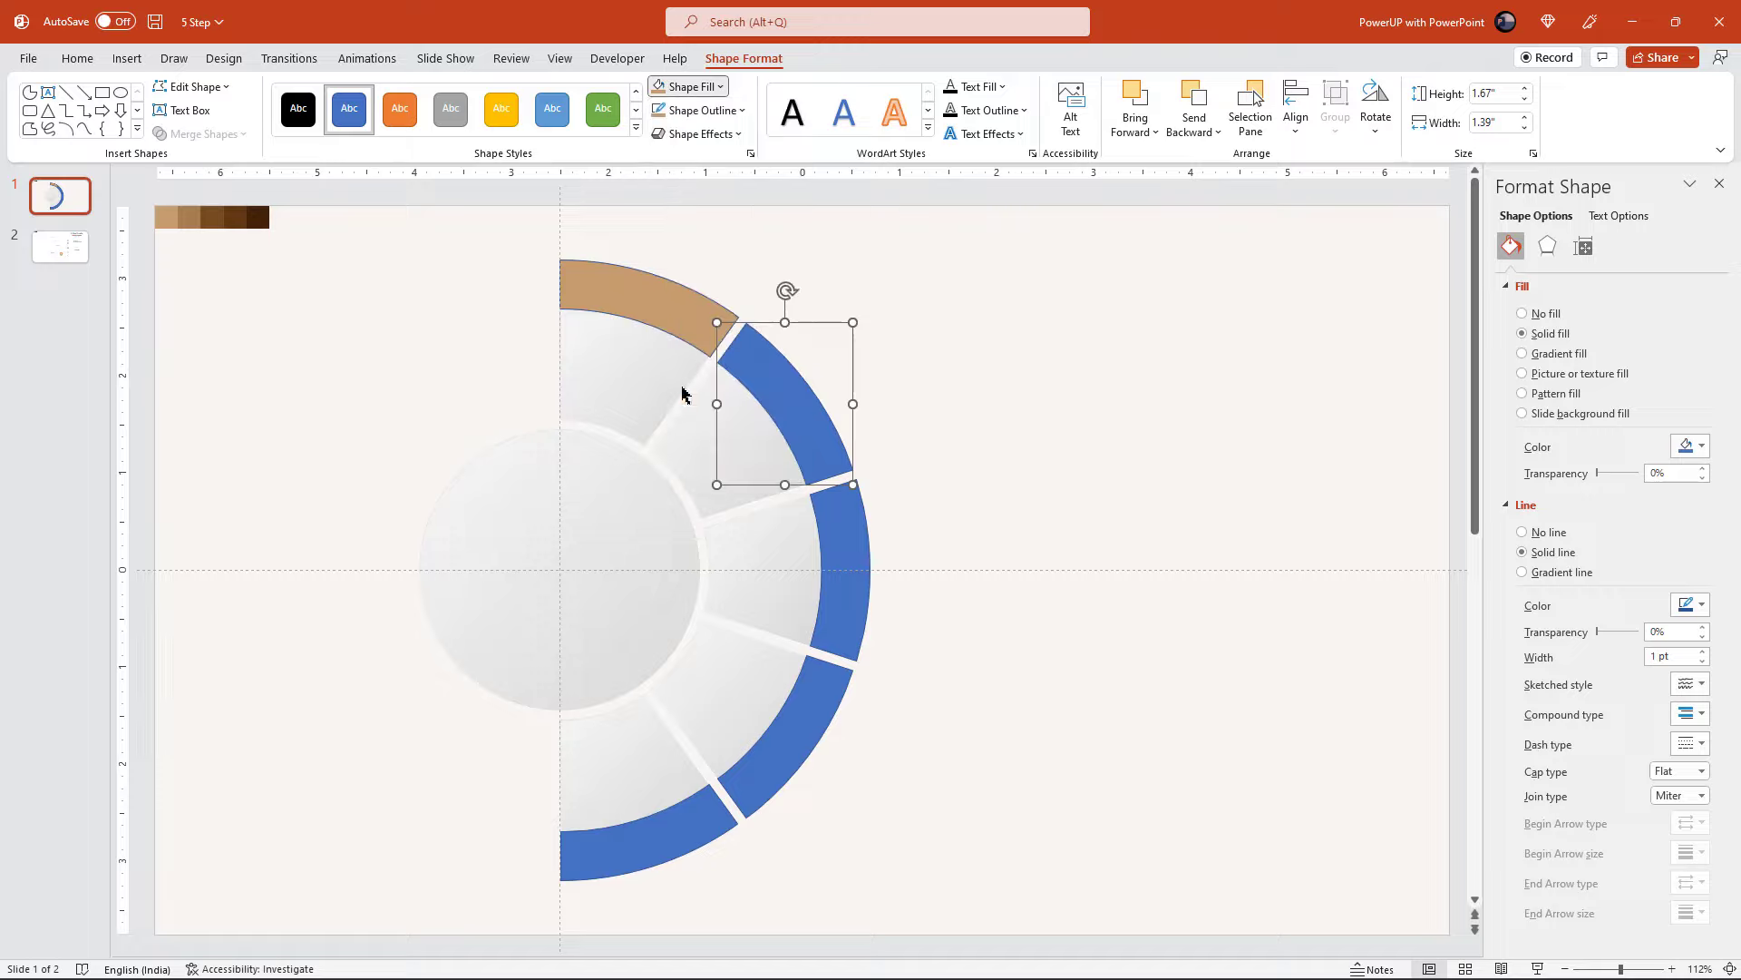
click(193, 214)
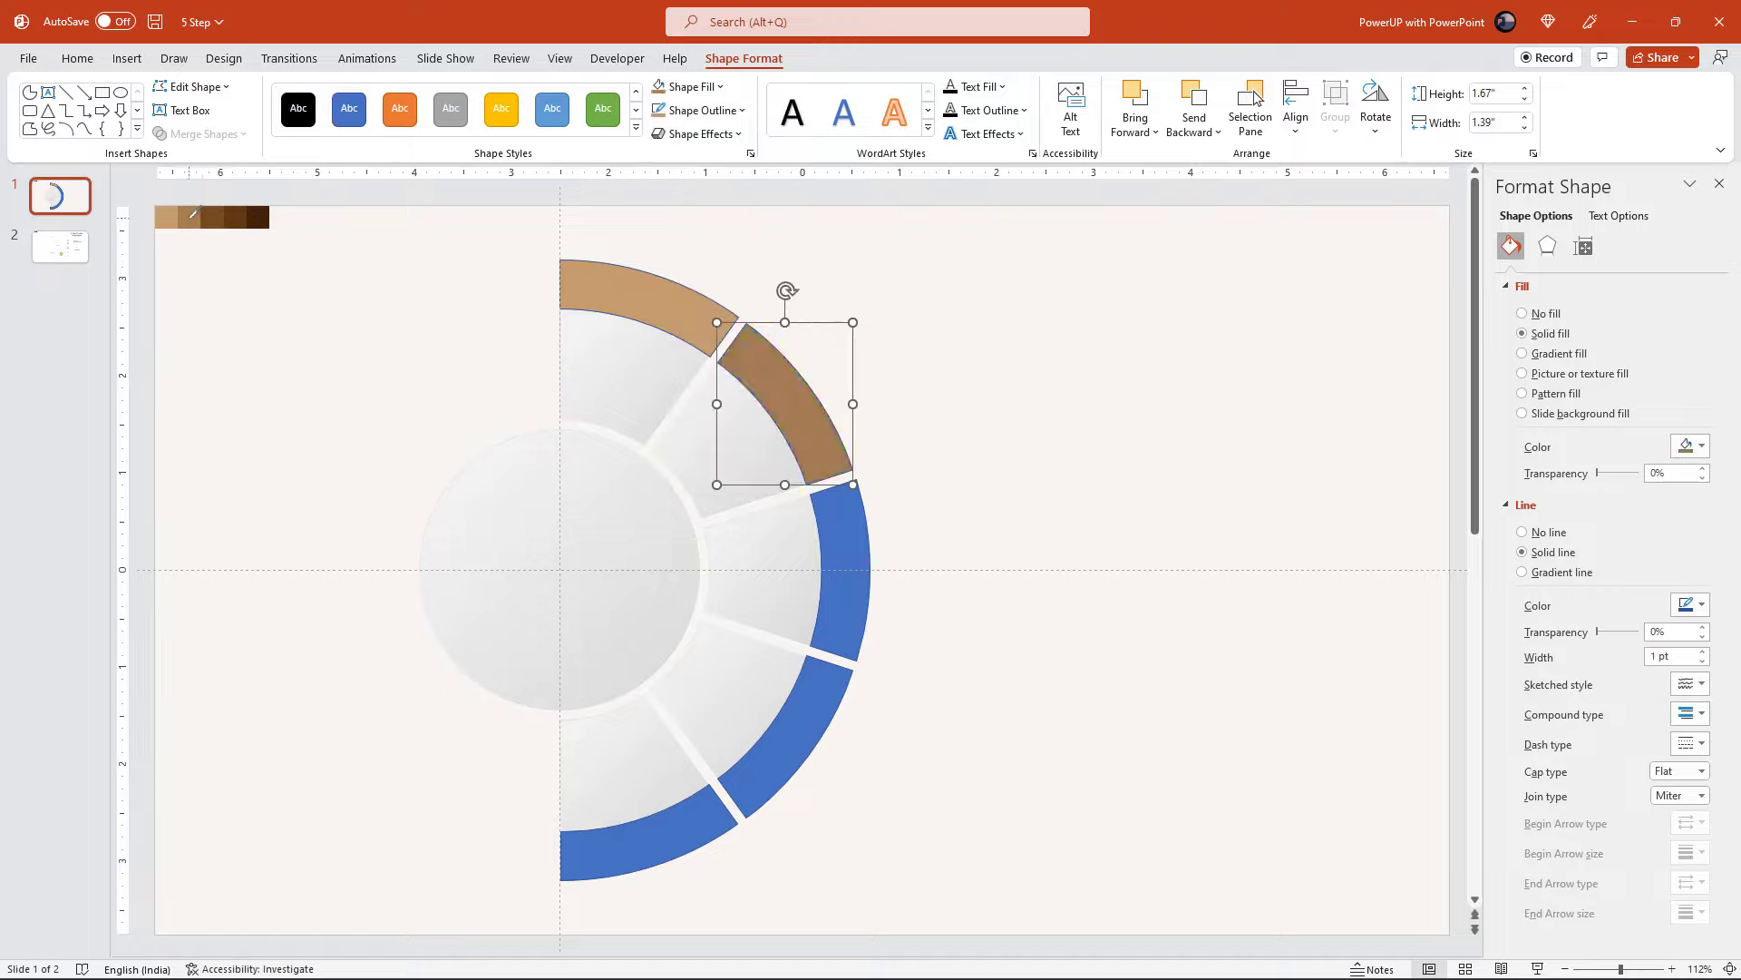
click(862, 551)
click(721, 86)
- Fill the lower-right arc dark brown and the bottom arc the darkest brown
click(689, 390)
click(211, 217)
click(798, 717)
click(234, 216)
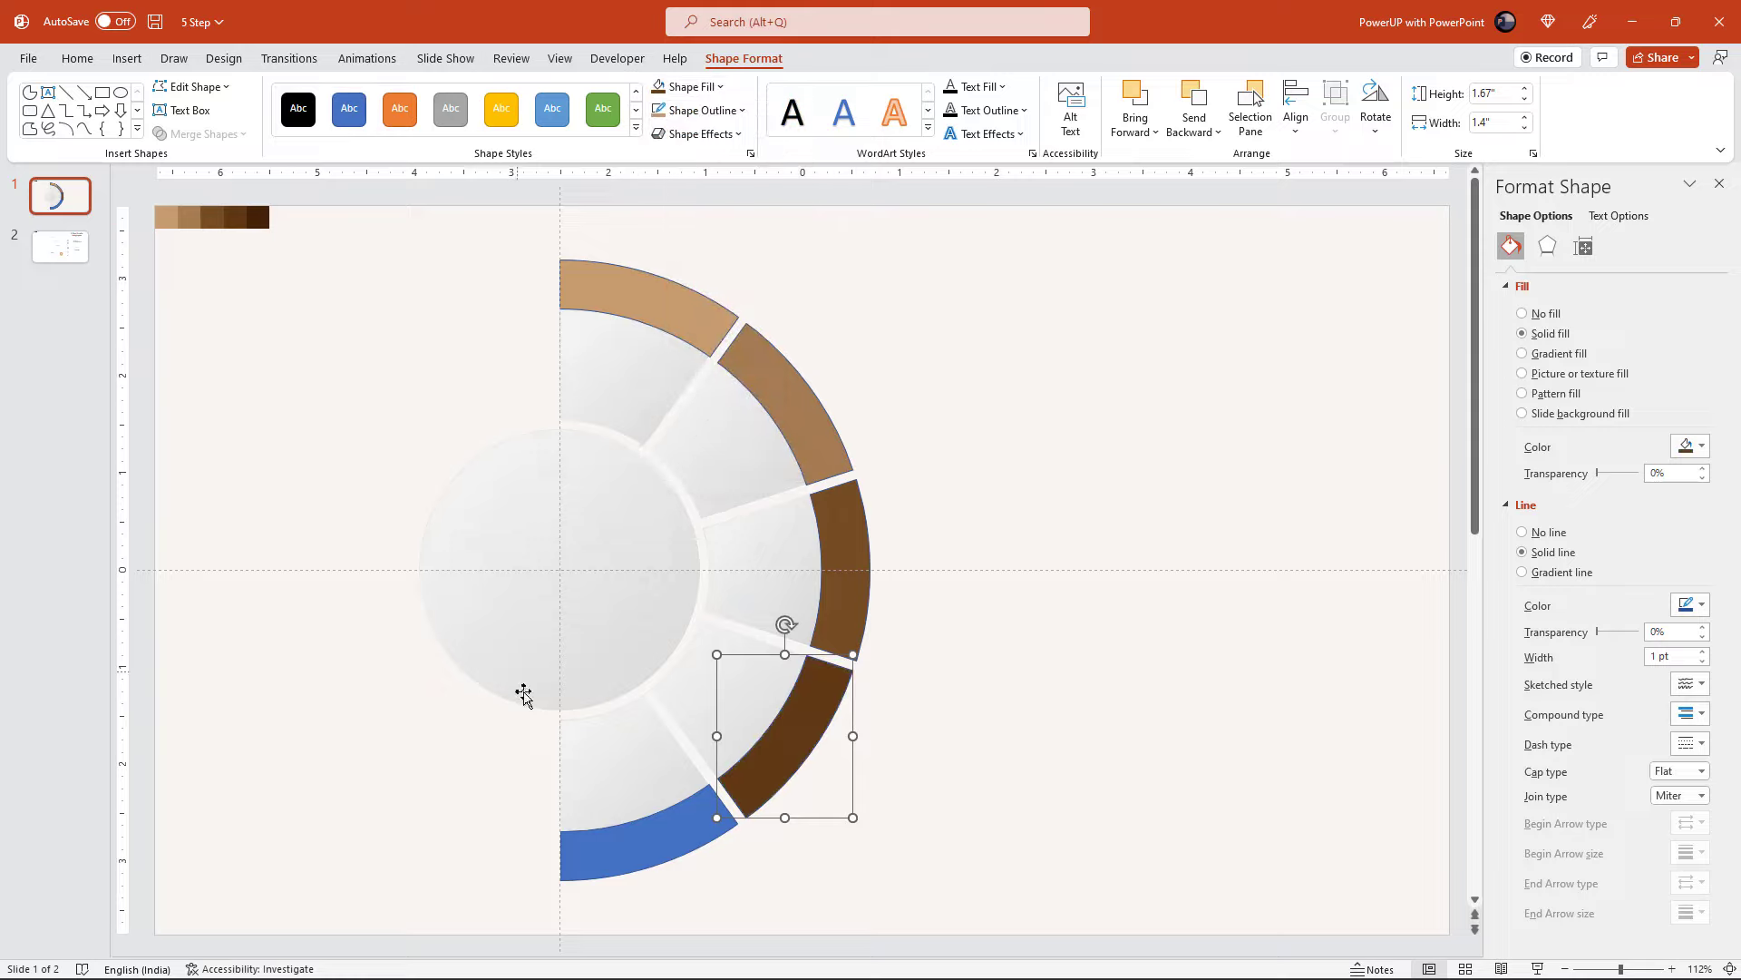
click(635, 830)
click(721, 86)
click(696, 391)
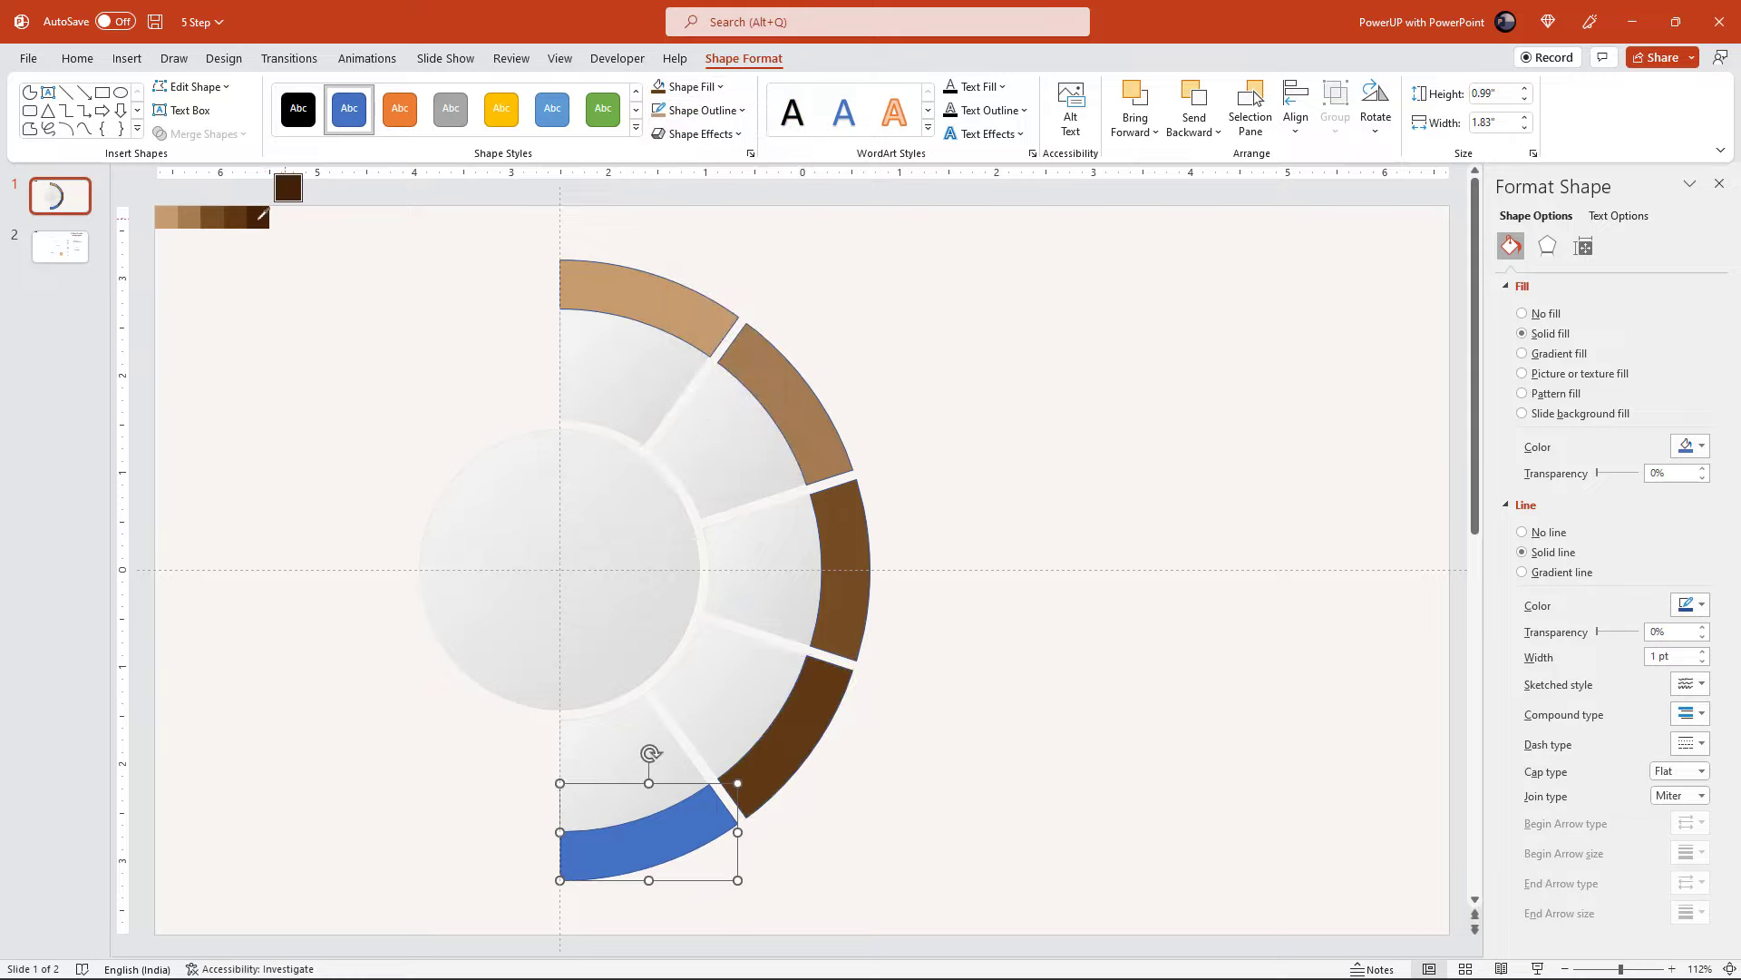
click(258, 216)
- Select all five brown arcs and remove their outlines
shift+click(801, 740)
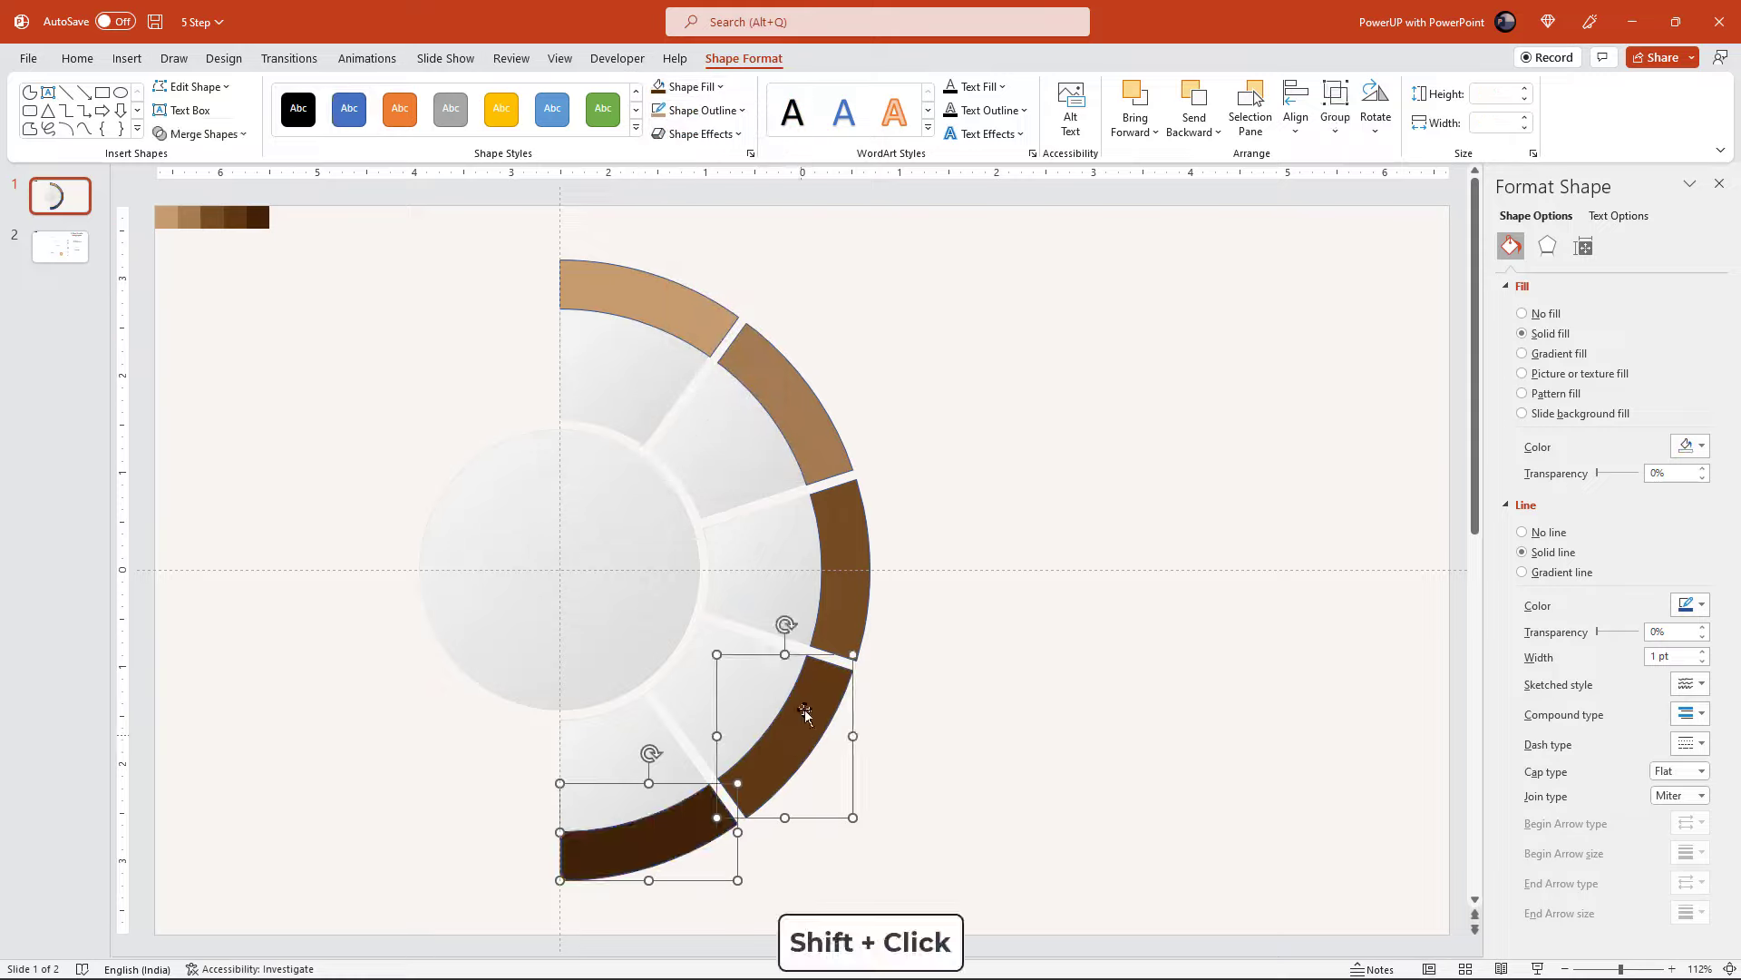
shift+click(838, 571)
shift+click(798, 420)
shift+click(656, 310)
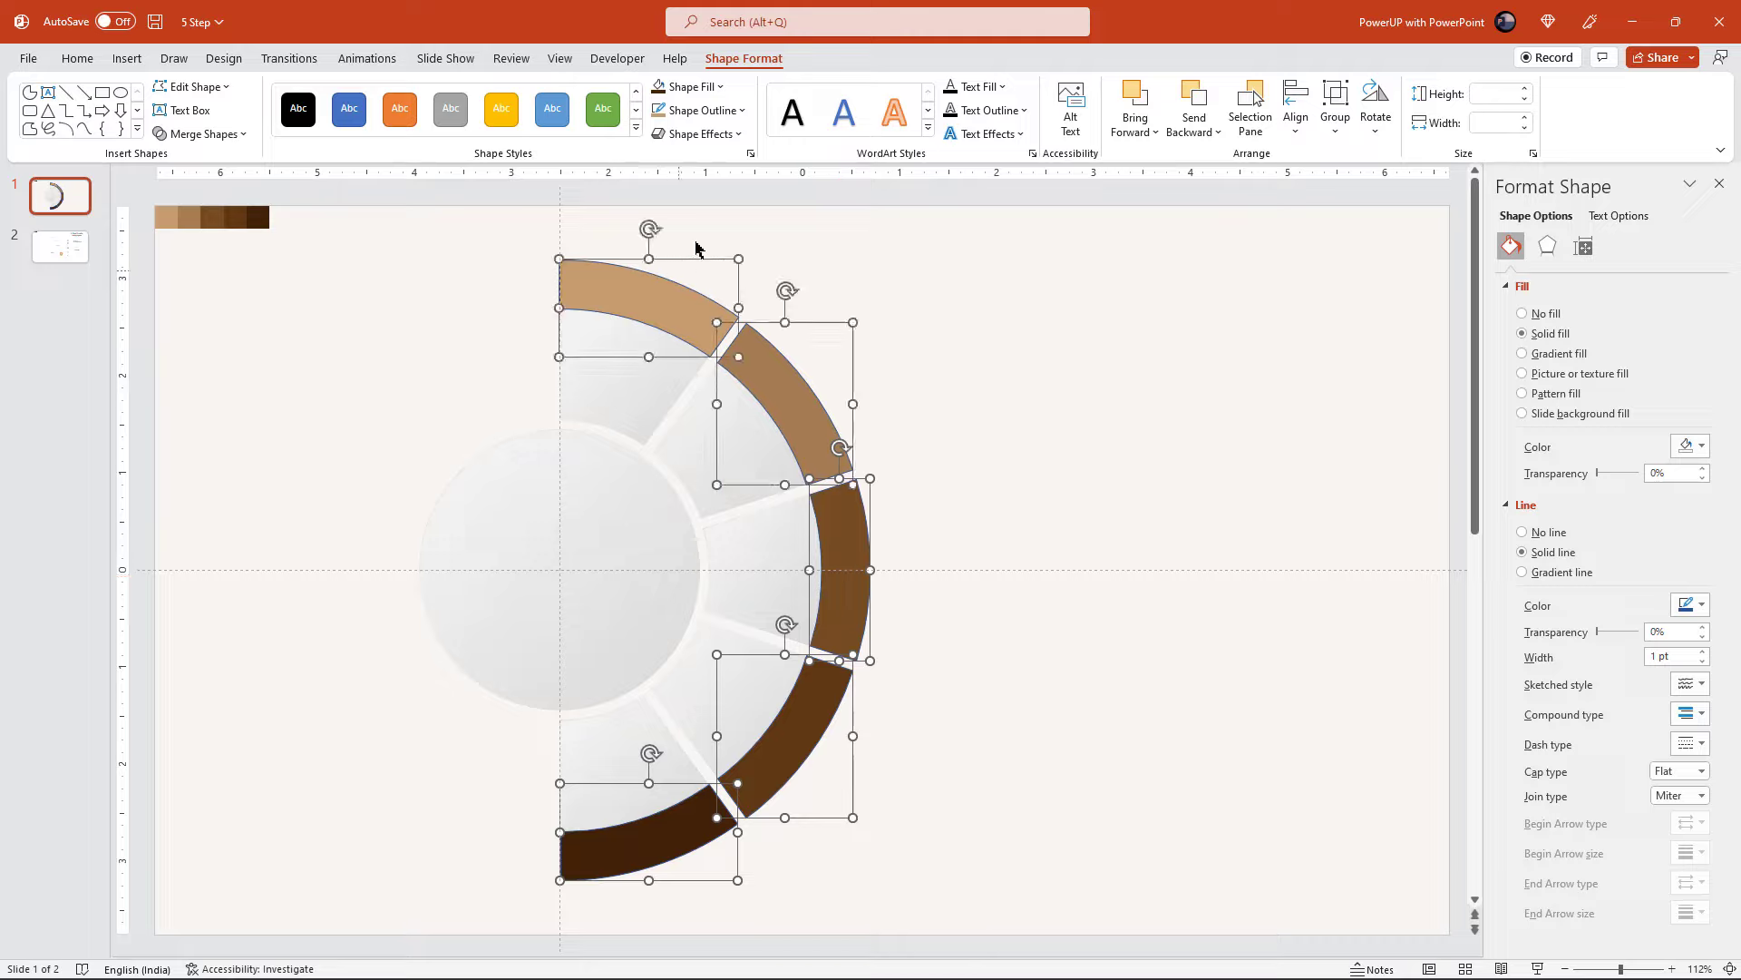
click(715, 118)
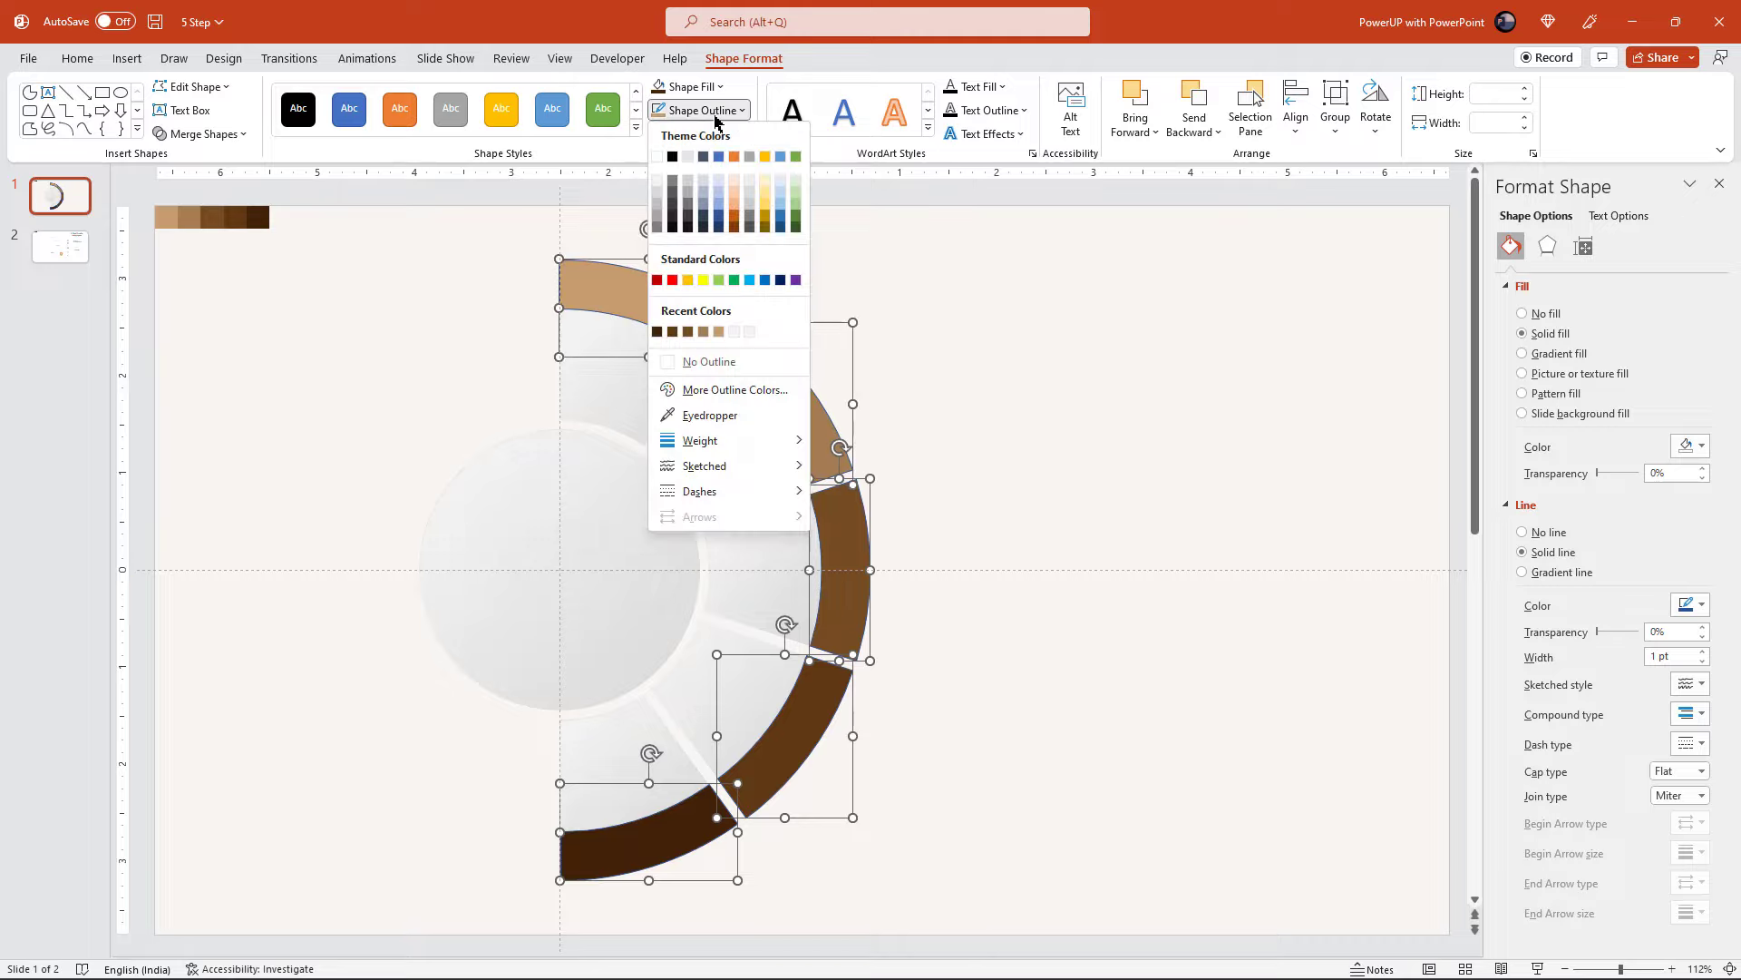
click(700, 363)
- Duplicate the grey centre circle with Ctrl+D, move the copy aside, and remove its outline
click(416, 388)
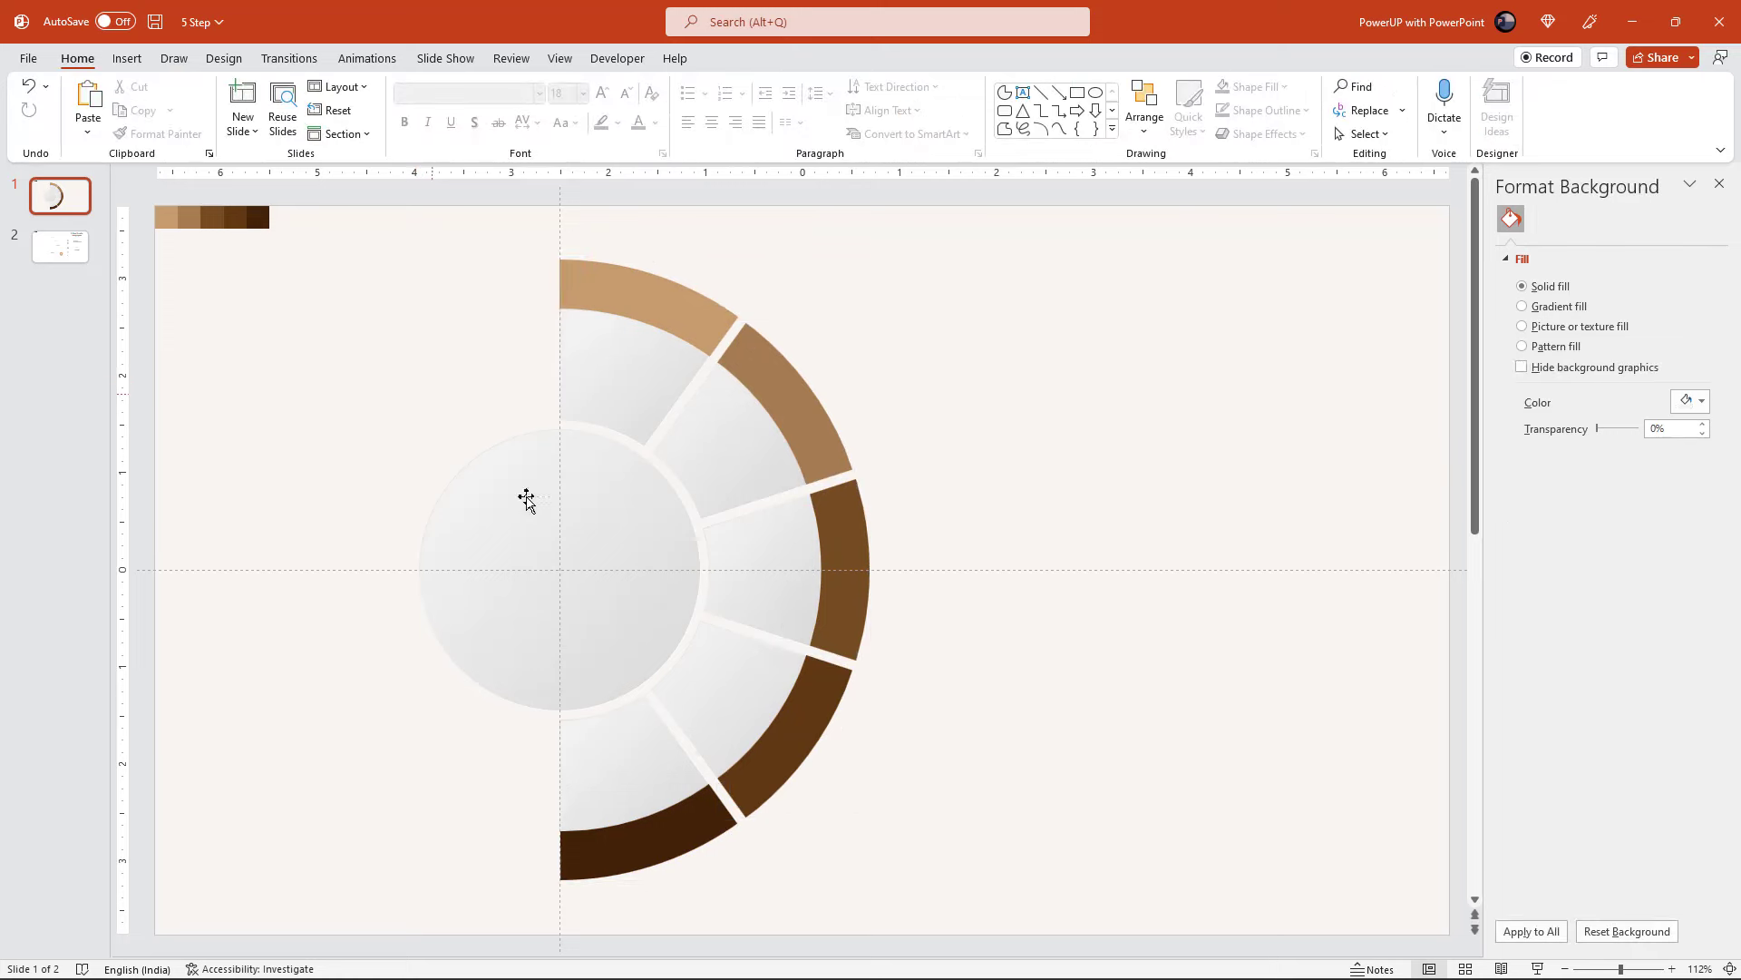
click(598, 570)
key(ctrl+d)
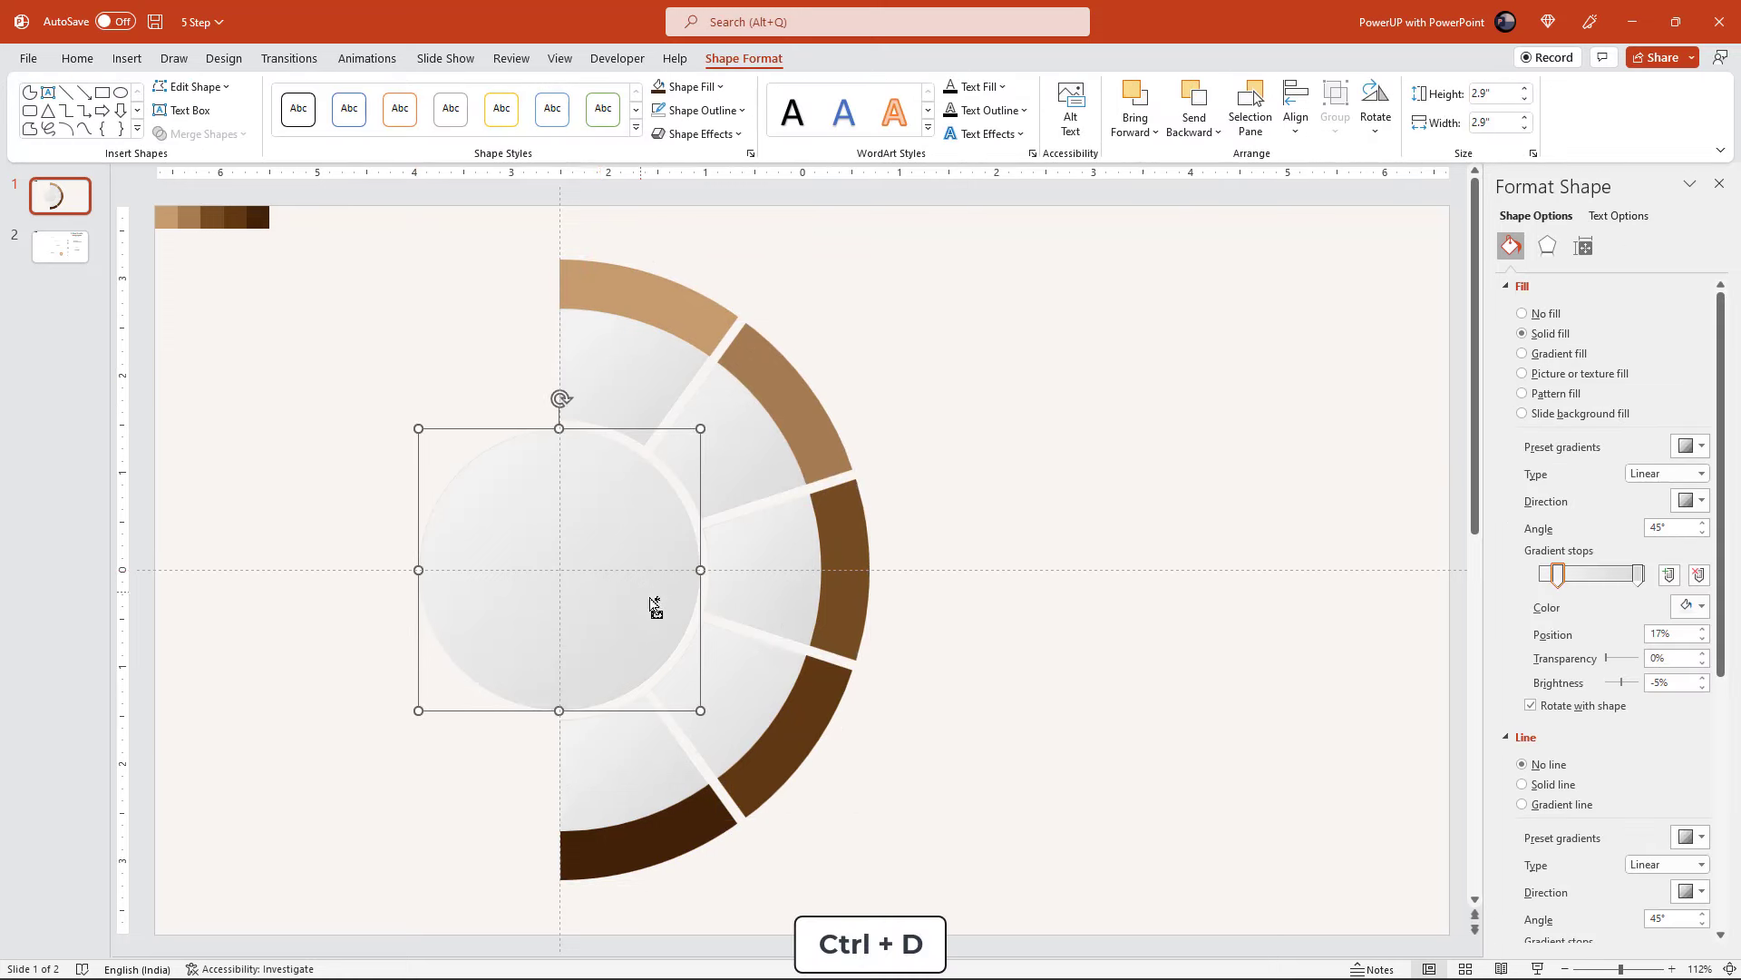
drag(609, 597, 1027, 475)
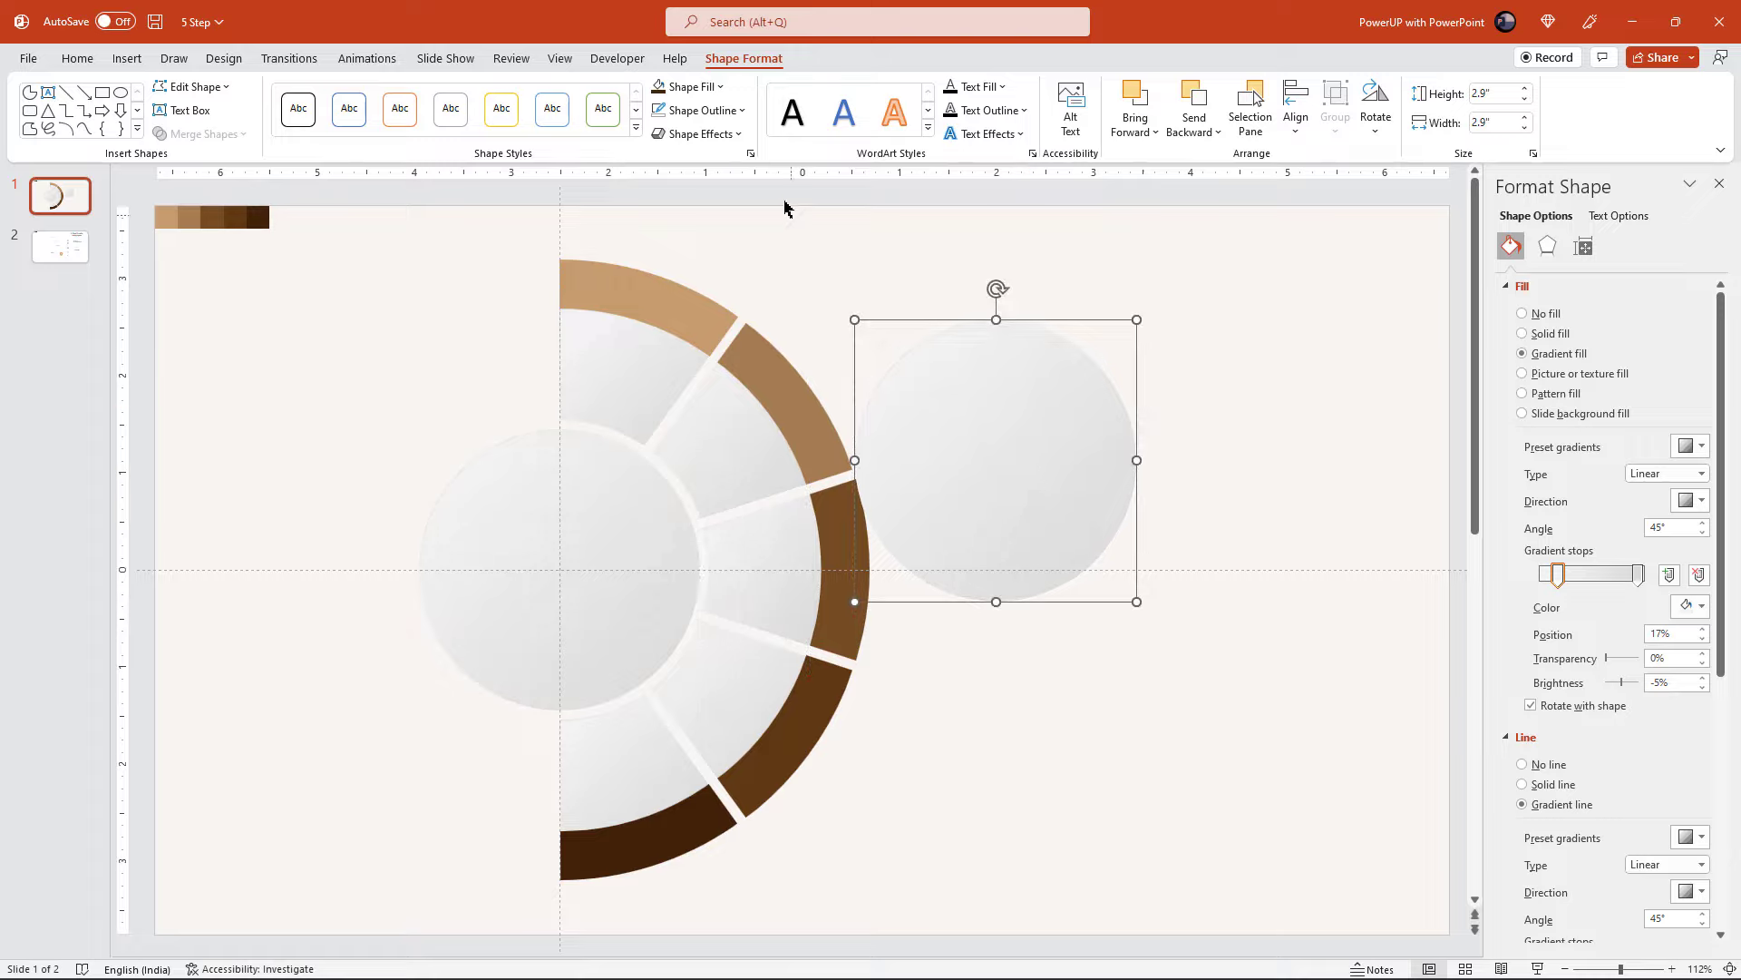
click(740, 109)
click(717, 362)
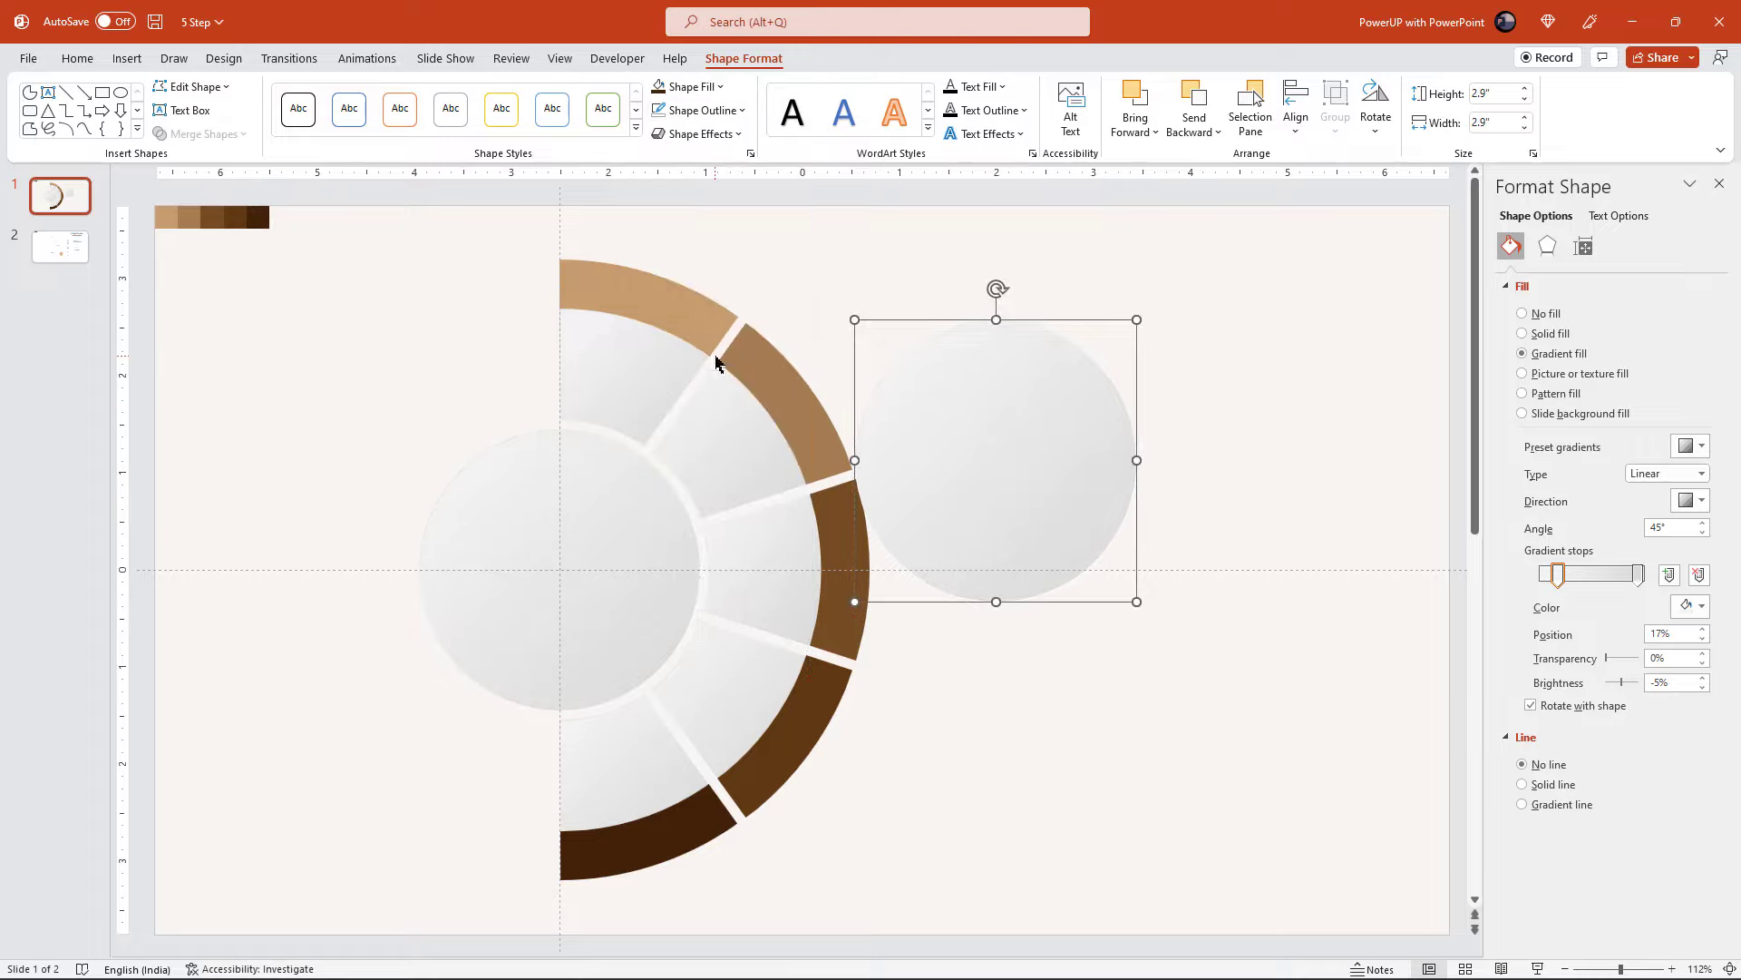
click(712, 88)
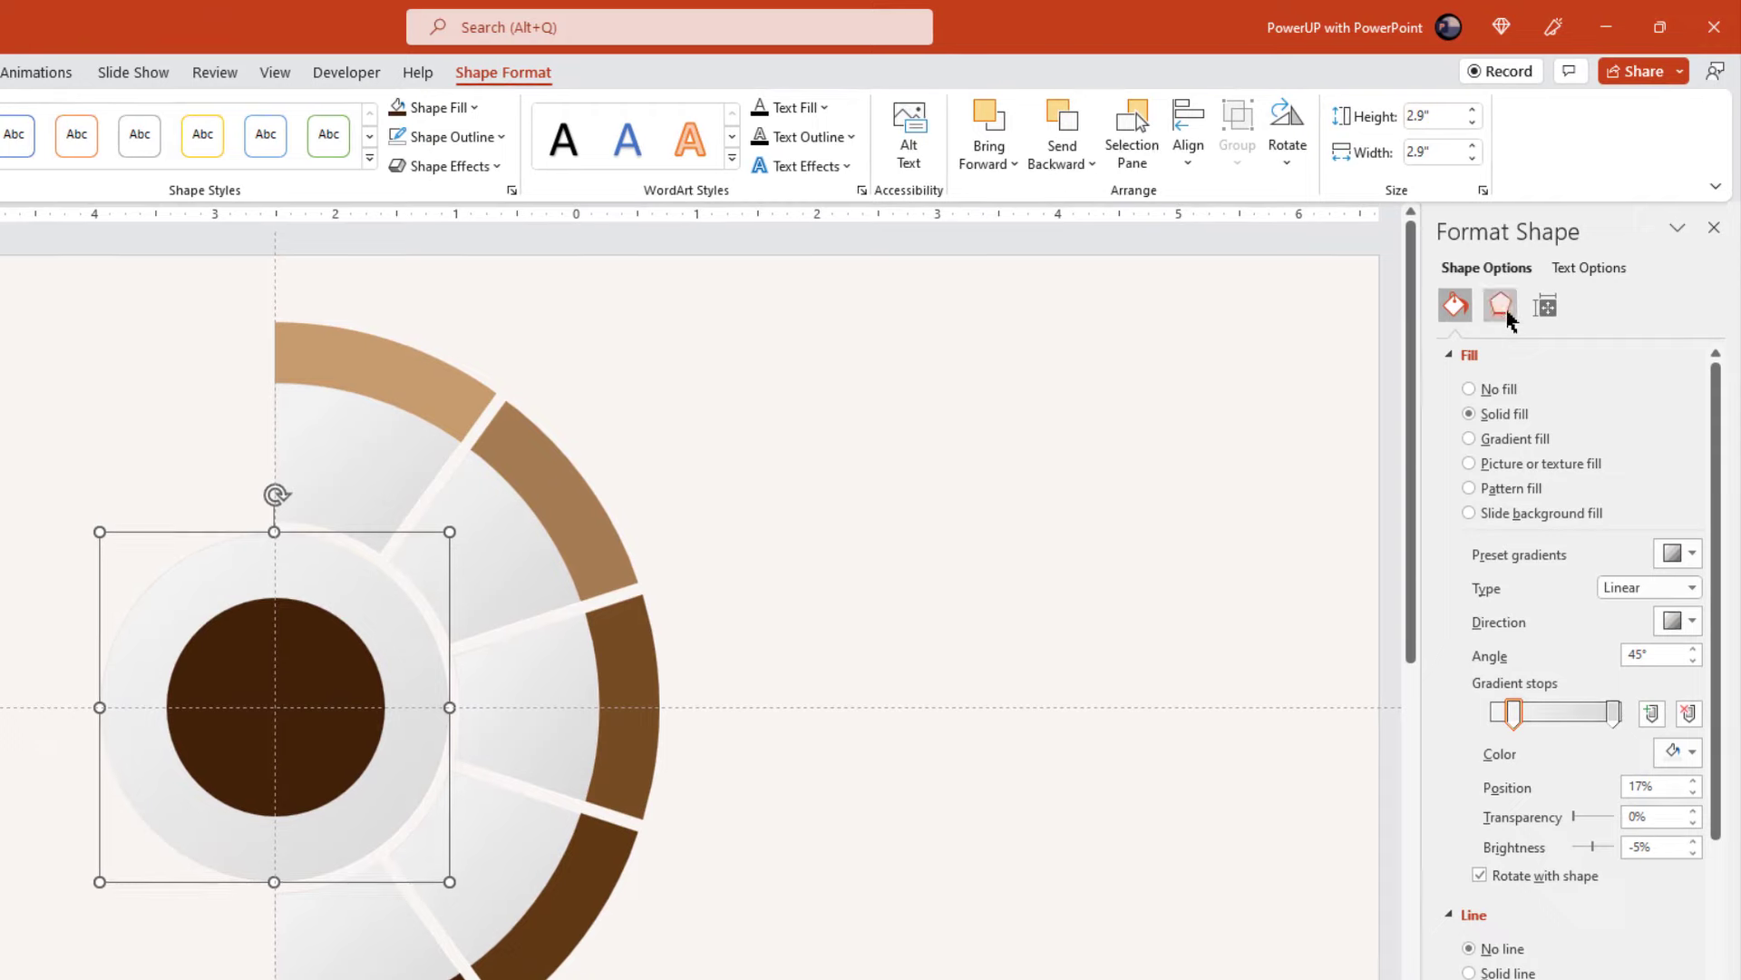
- Apply the first Outer shadow preset to the centre circle at 72% transparency, 6 pt distance
click(1500, 307)
click(1485, 356)
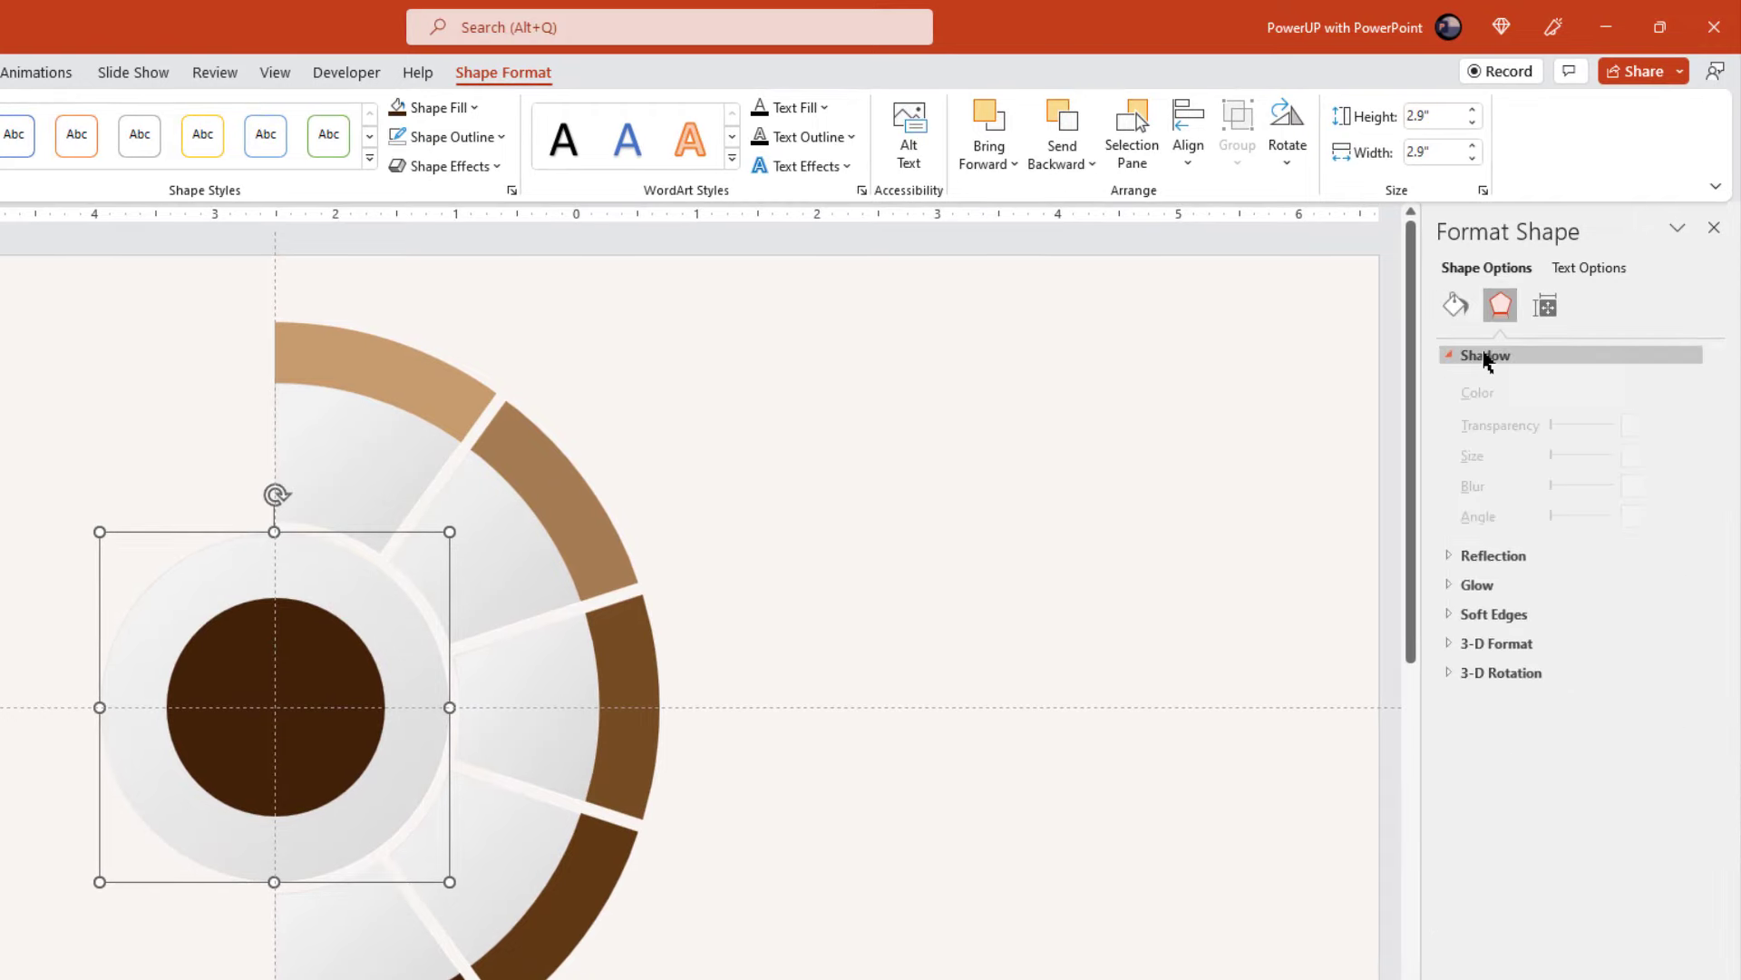
click(1680, 387)
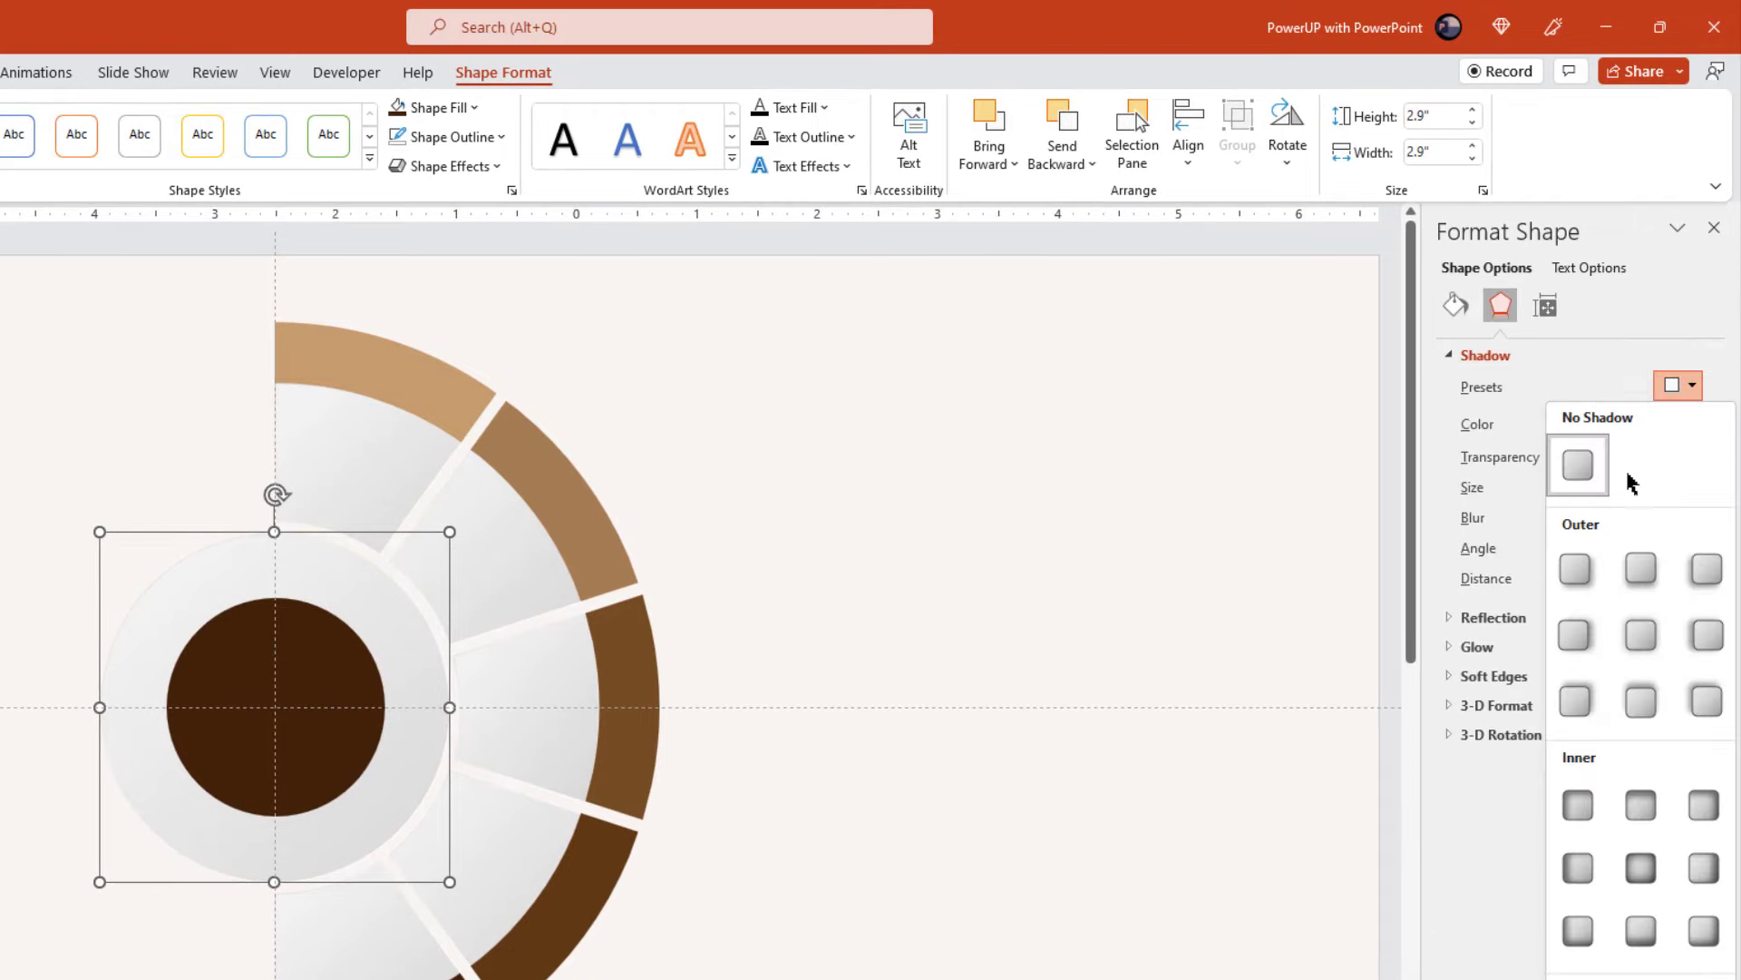
click(1576, 569)
drag(1589, 456, 1597, 456)
click(1692, 572)
click(1692, 572)
click(1693, 573)
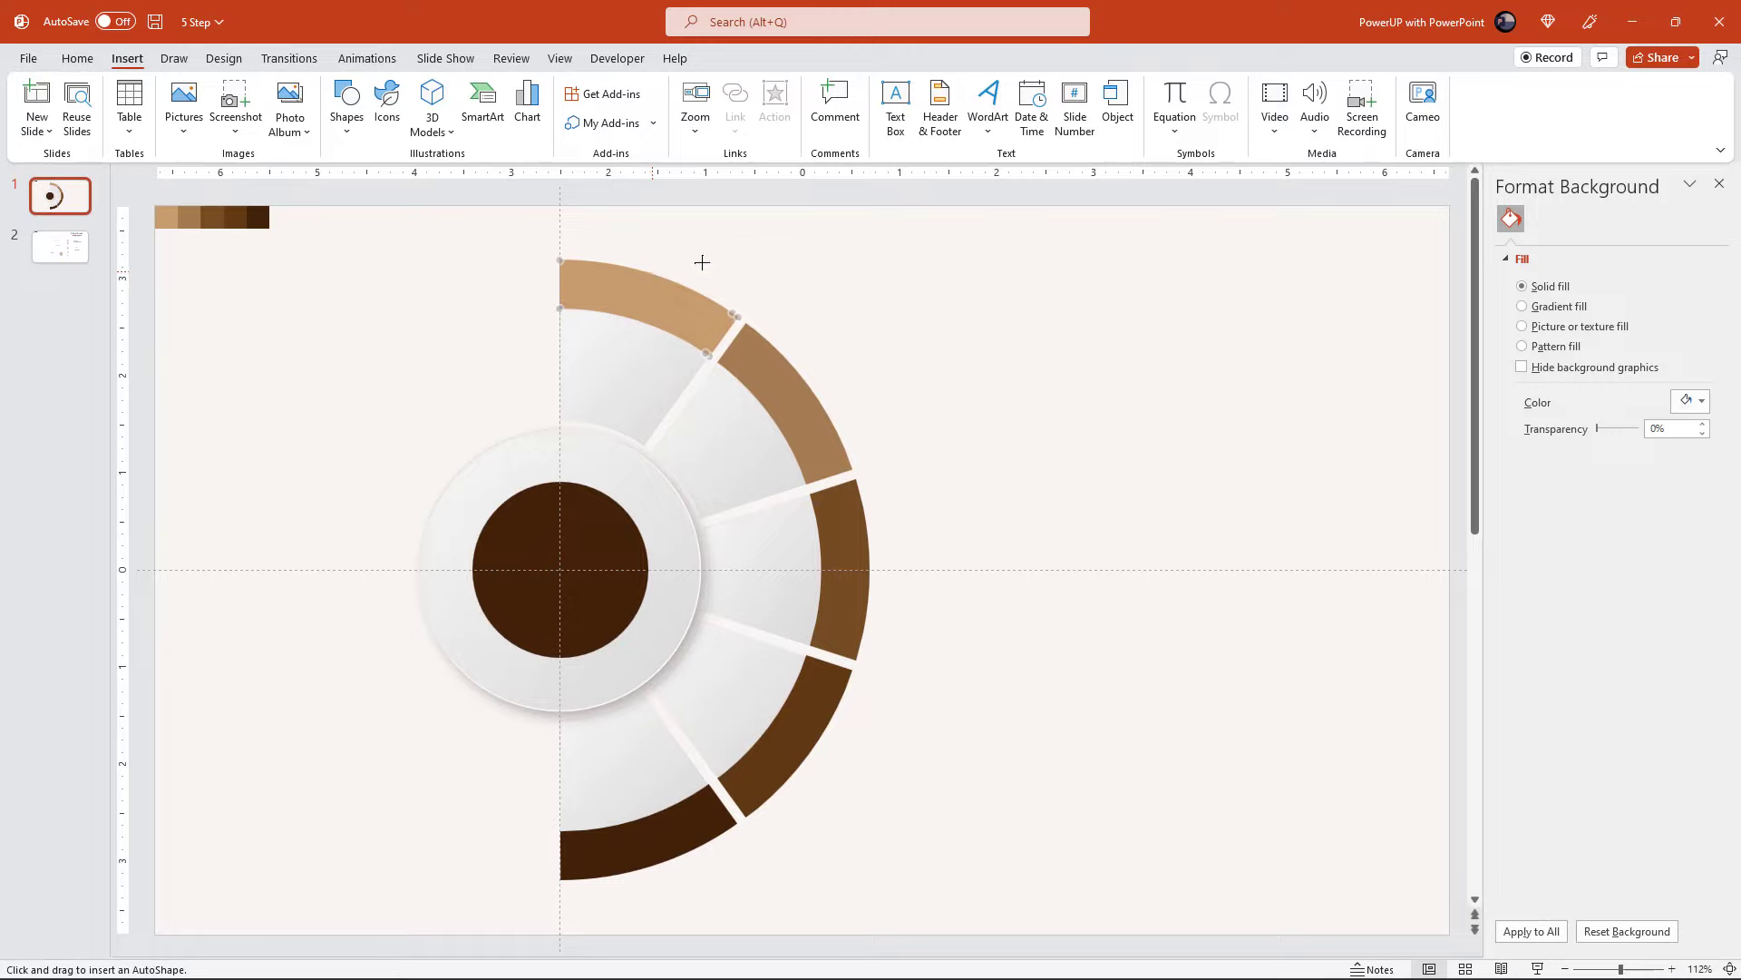
- Draw an elbow connector from the top arc segment and duplicate it for the lower segments
mouse_move(651, 272)
mouse_down()
mouse_move(825, 238)
mouse_move(895, 385)
mouse_up()
click(127, 58)
click(347, 127)
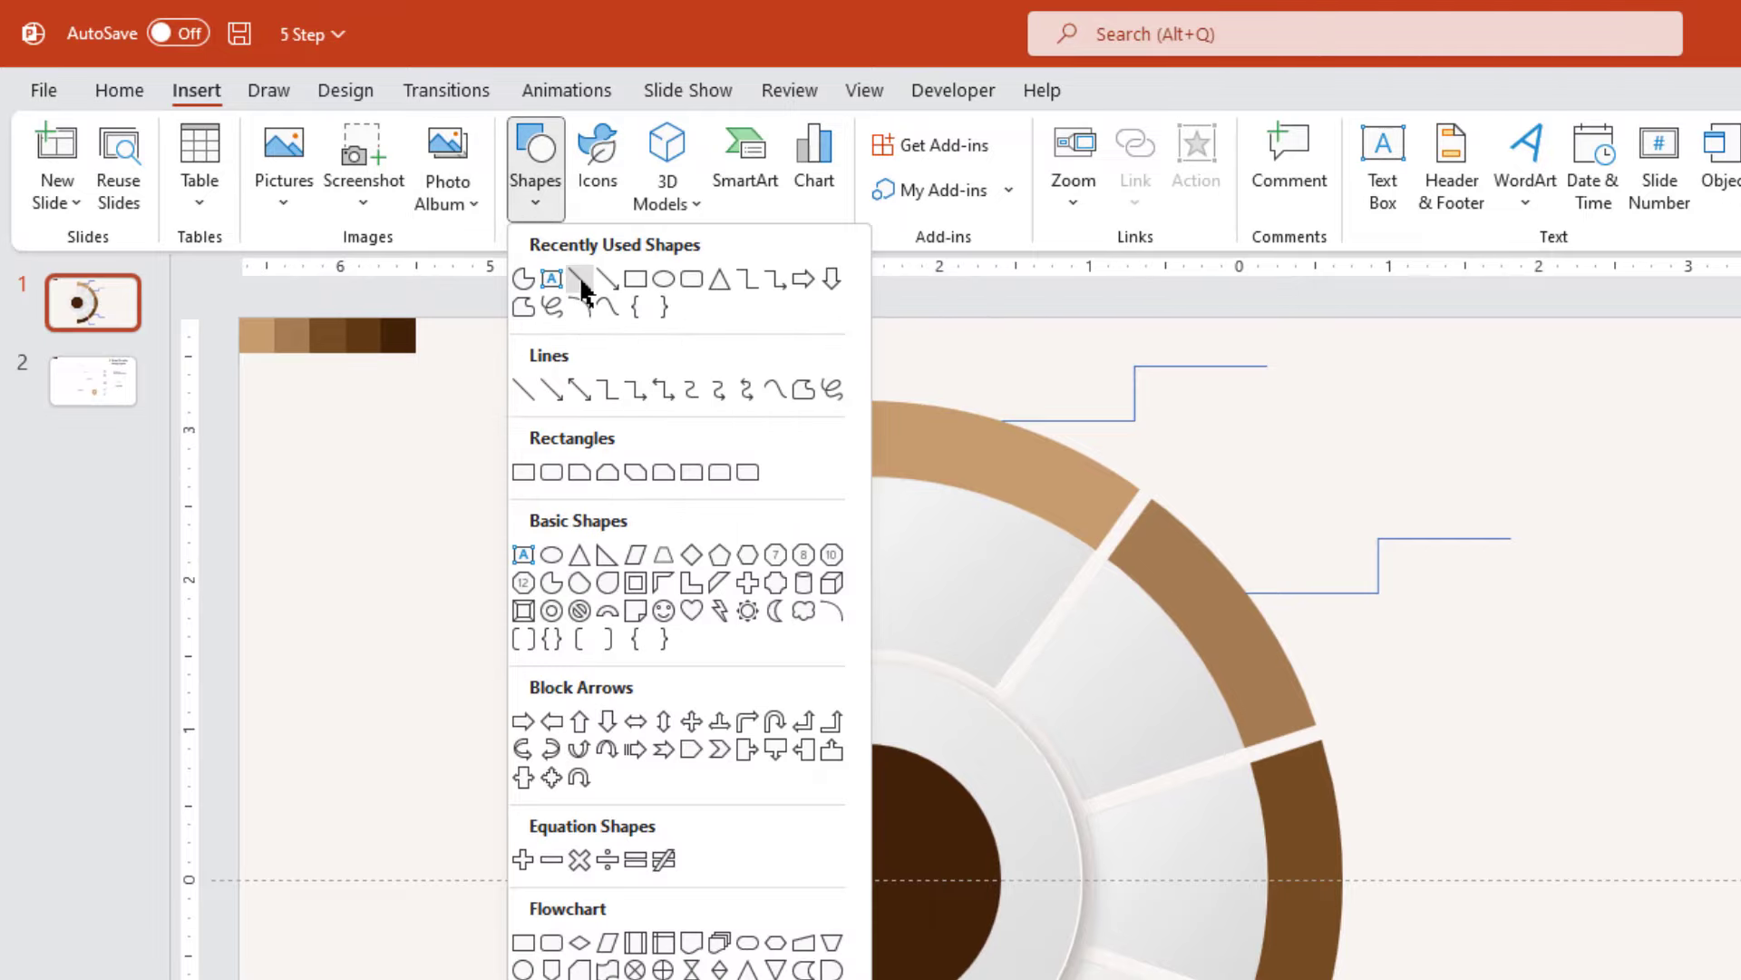
click(580, 280)
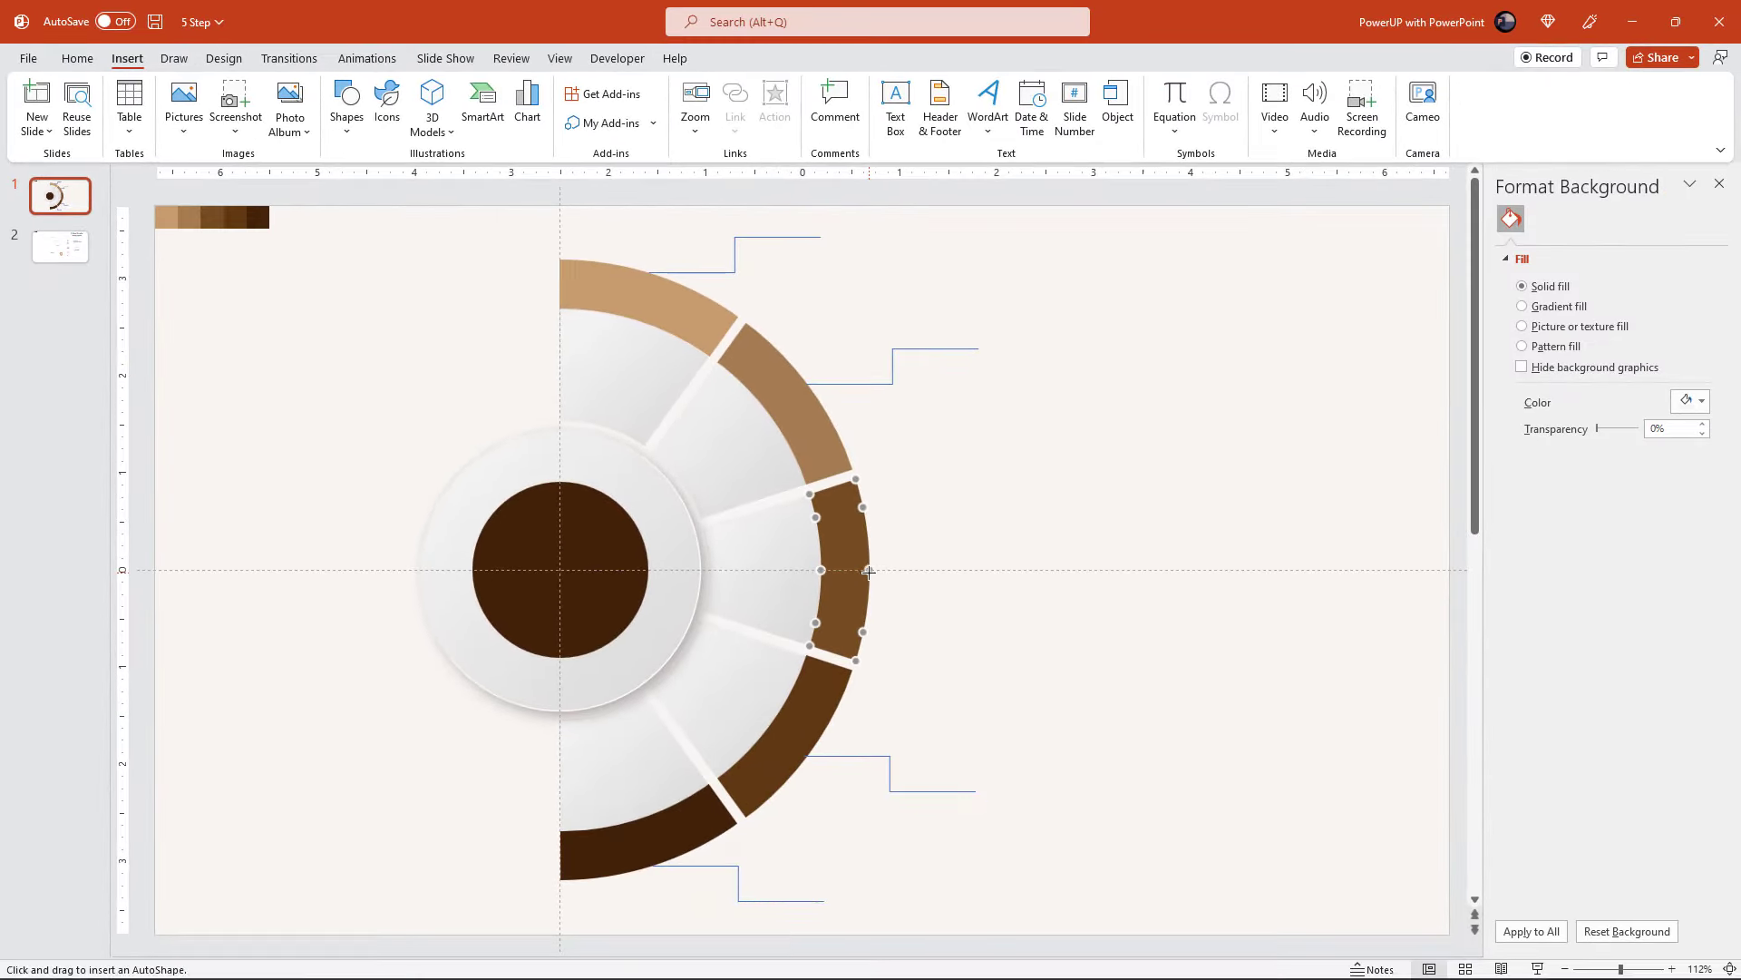
- Draw a horizontal line from the middle segment and colour the connectors brown
drag(868, 572, 1030, 571)
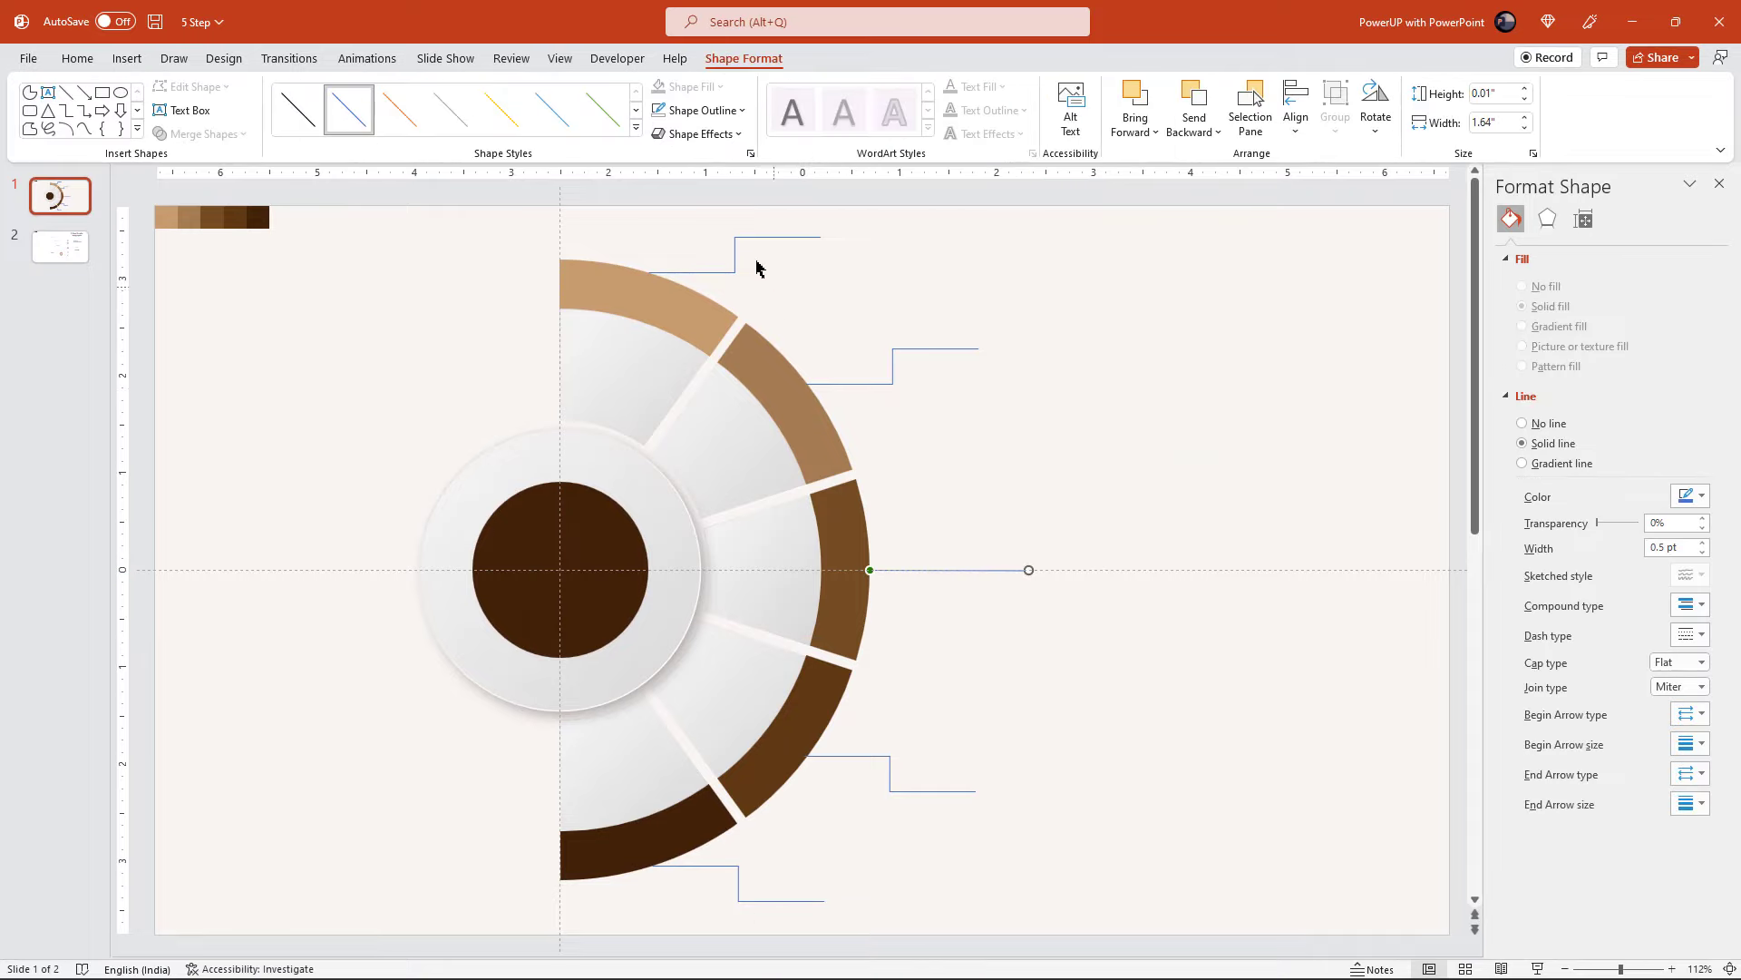
click(741, 236)
click(740, 234)
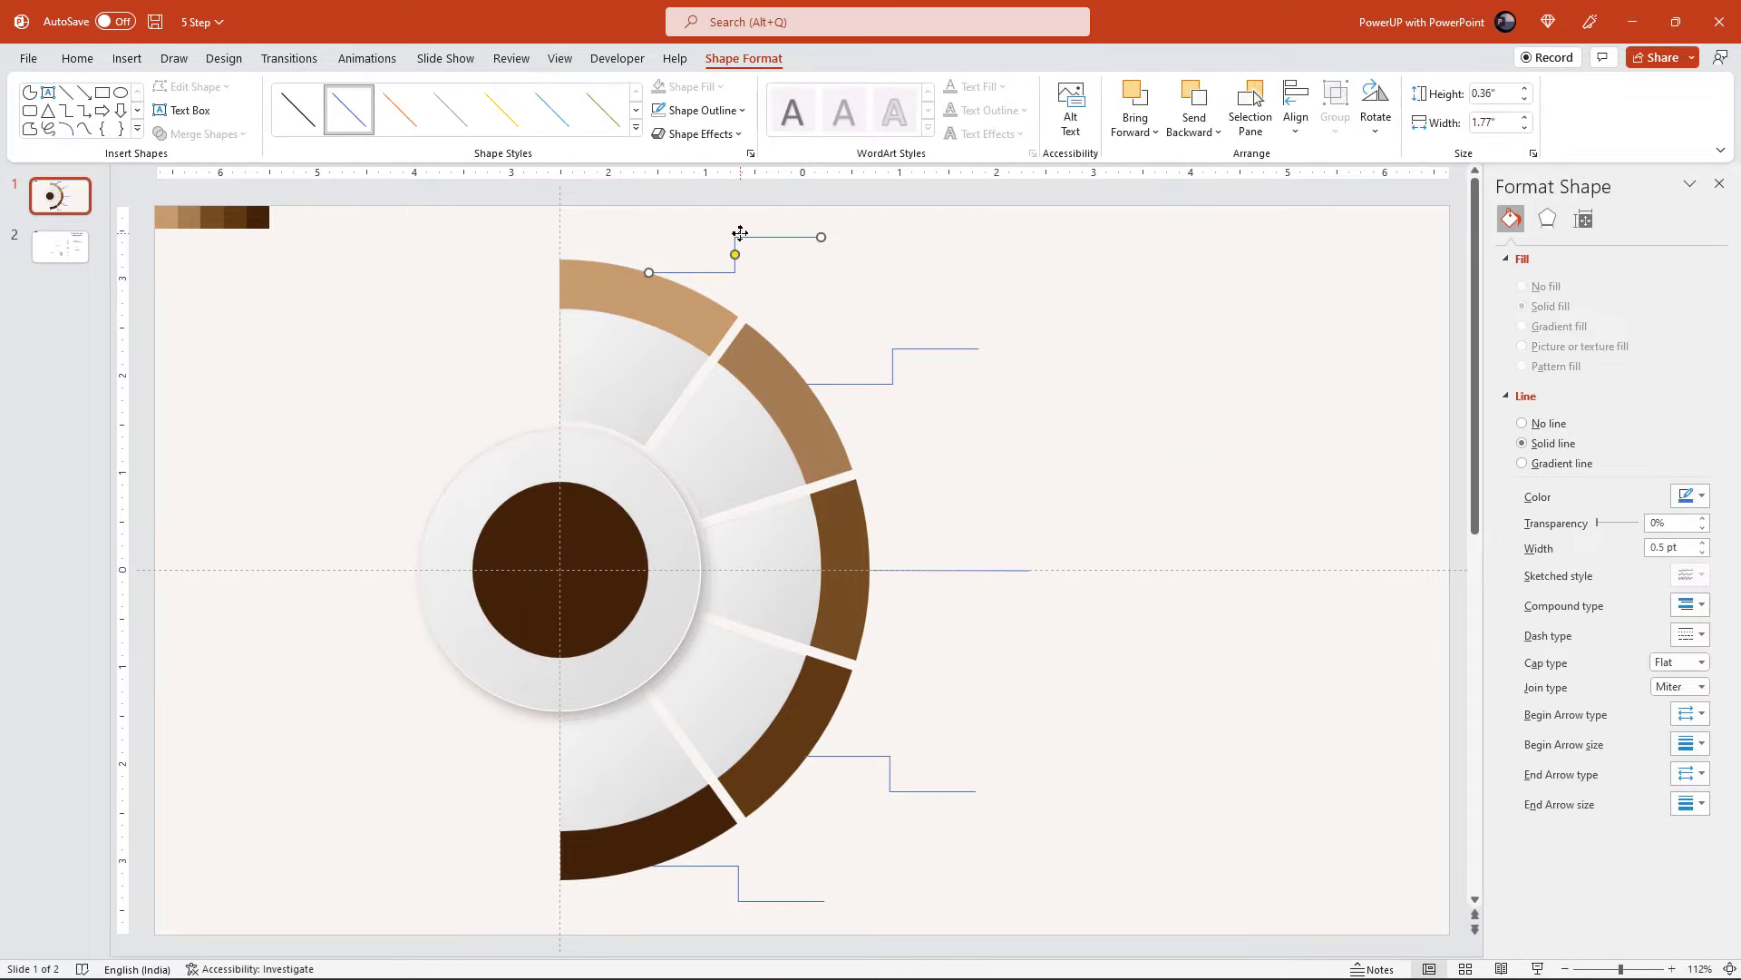
click(724, 113)
click(718, 331)
click(740, 880)
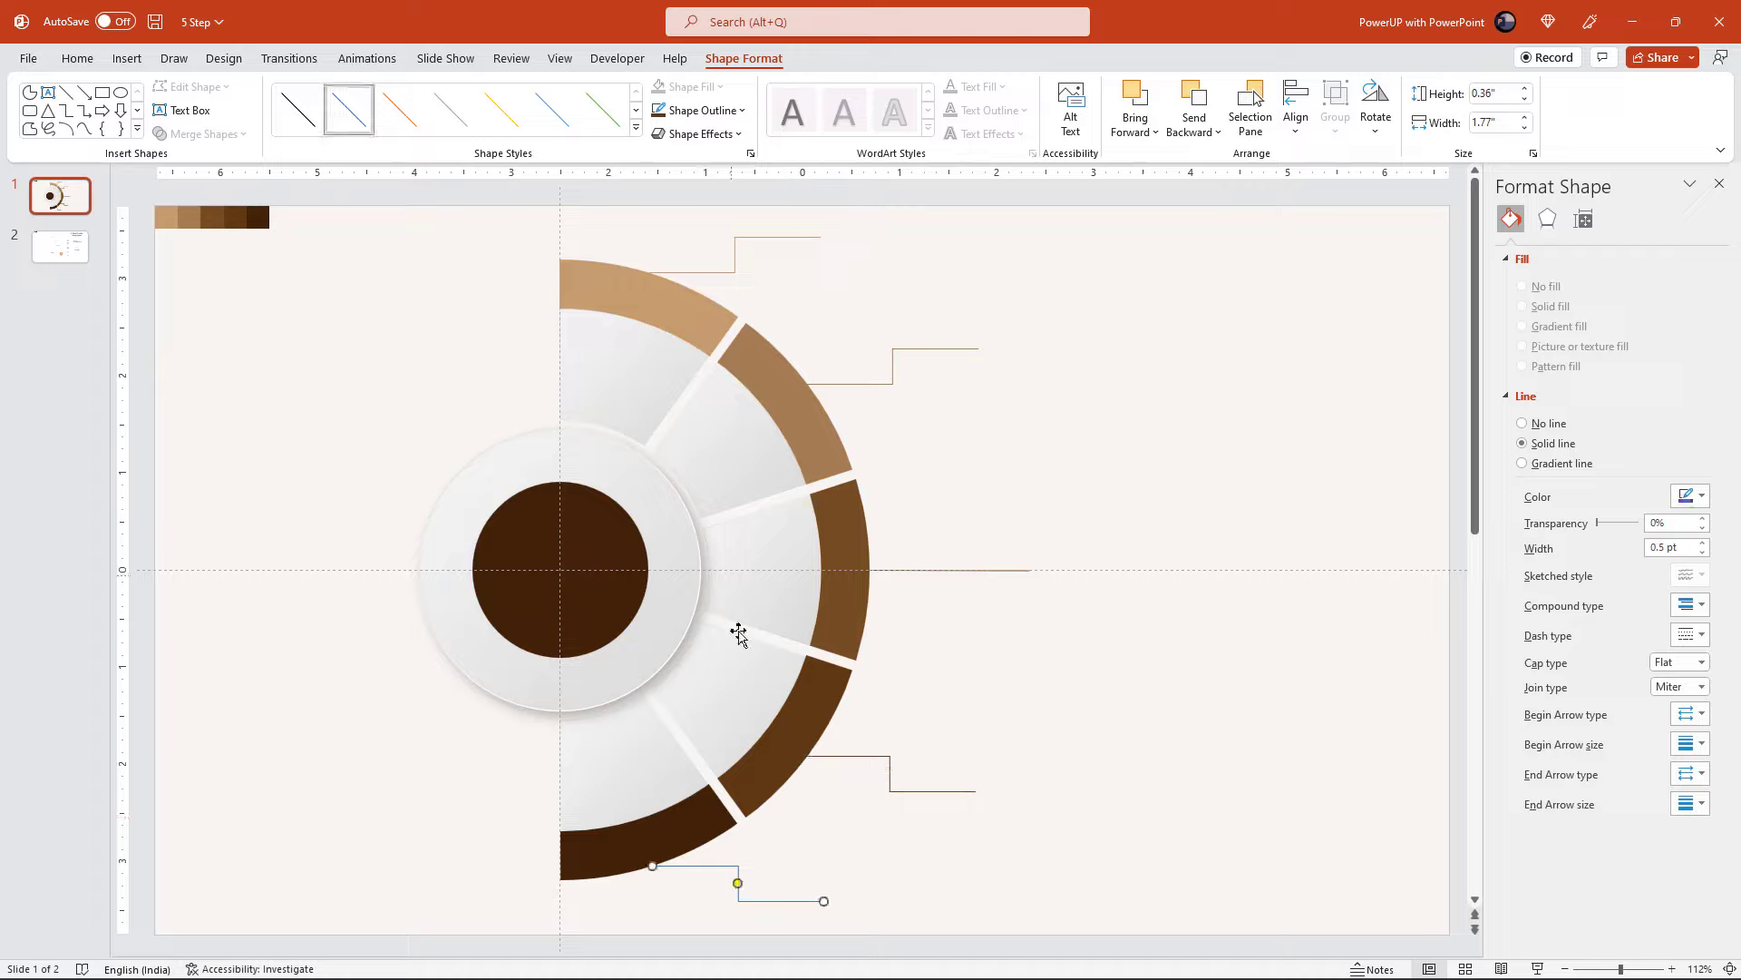
click(724, 113)
click(719, 332)
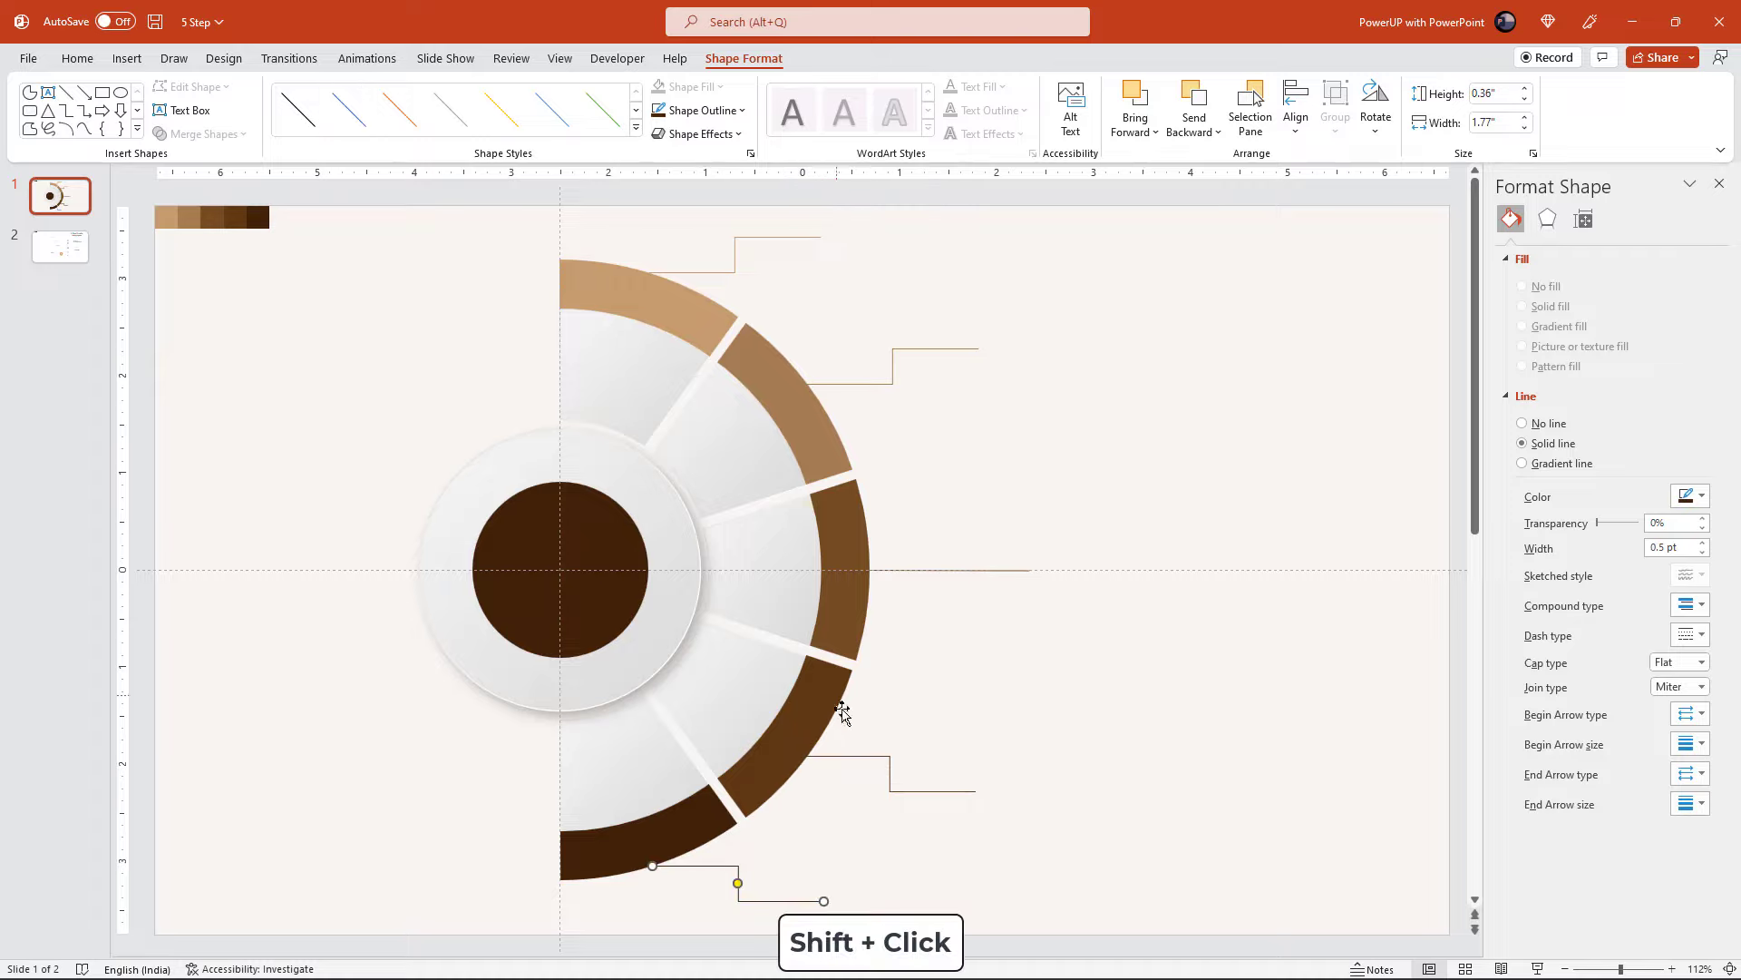
- Select all five connector lines and set their width to 1.5 pt
shift+click(887, 780)
shift+click(910, 570)
shift+click(878, 384)
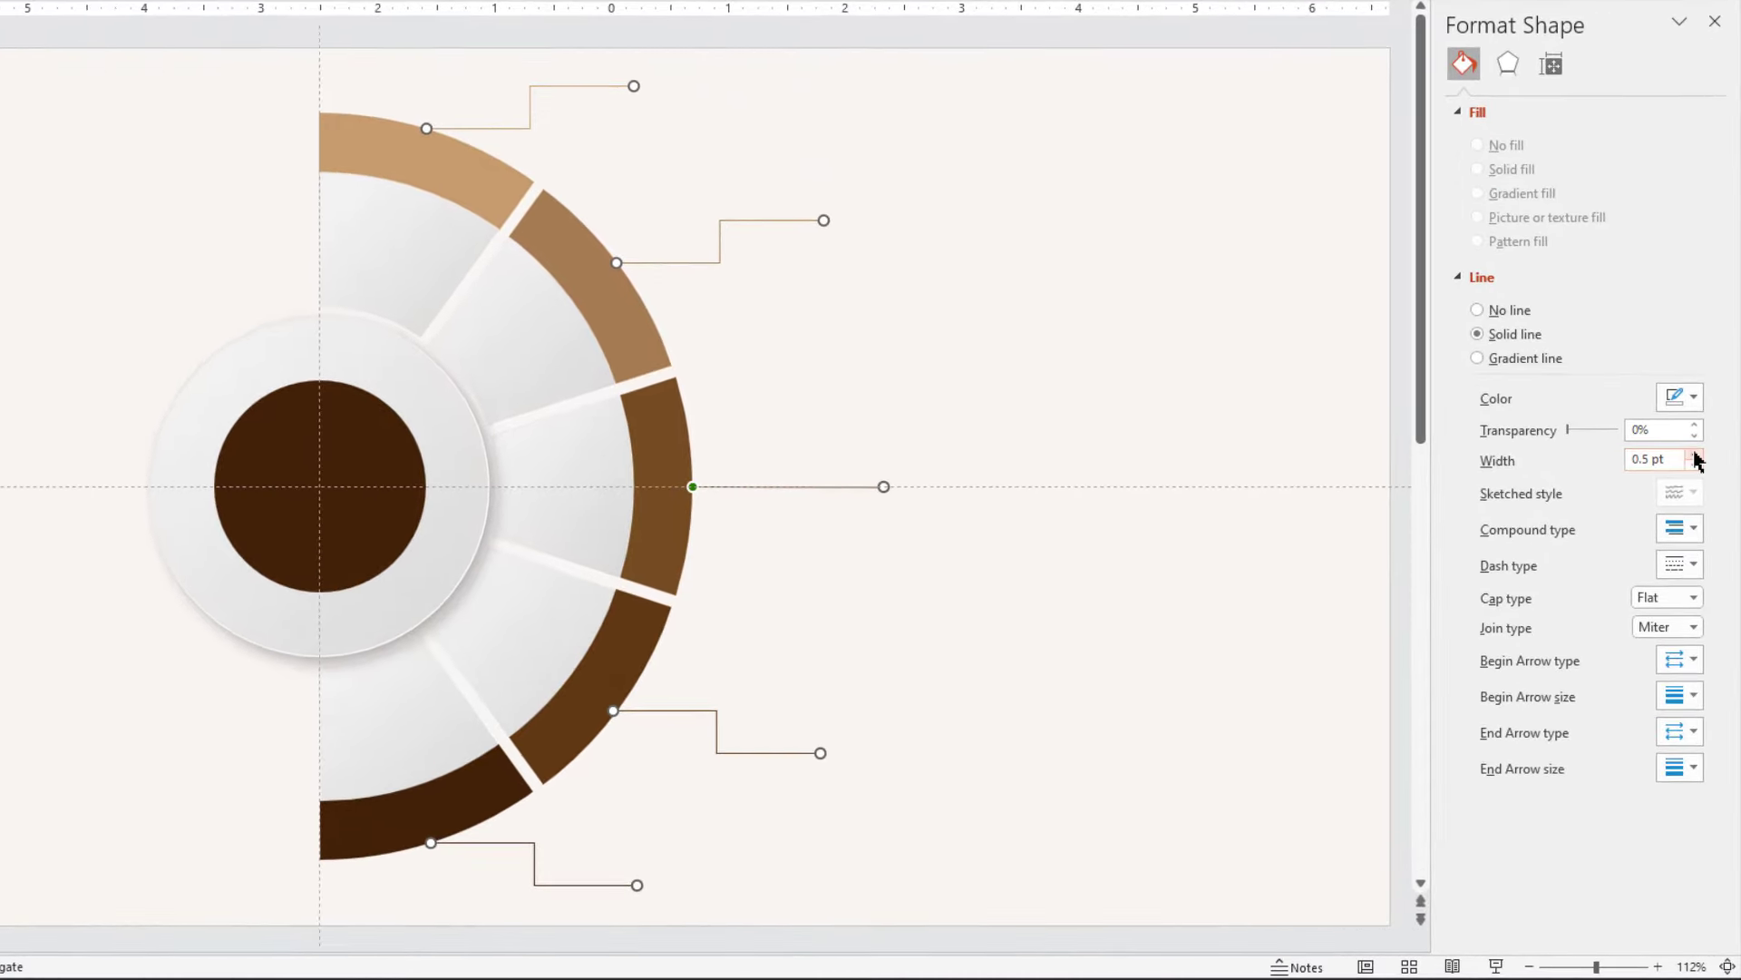
double_click(1694, 453)
double_click(1695, 453)
click(1694, 453)
click(1693, 464)
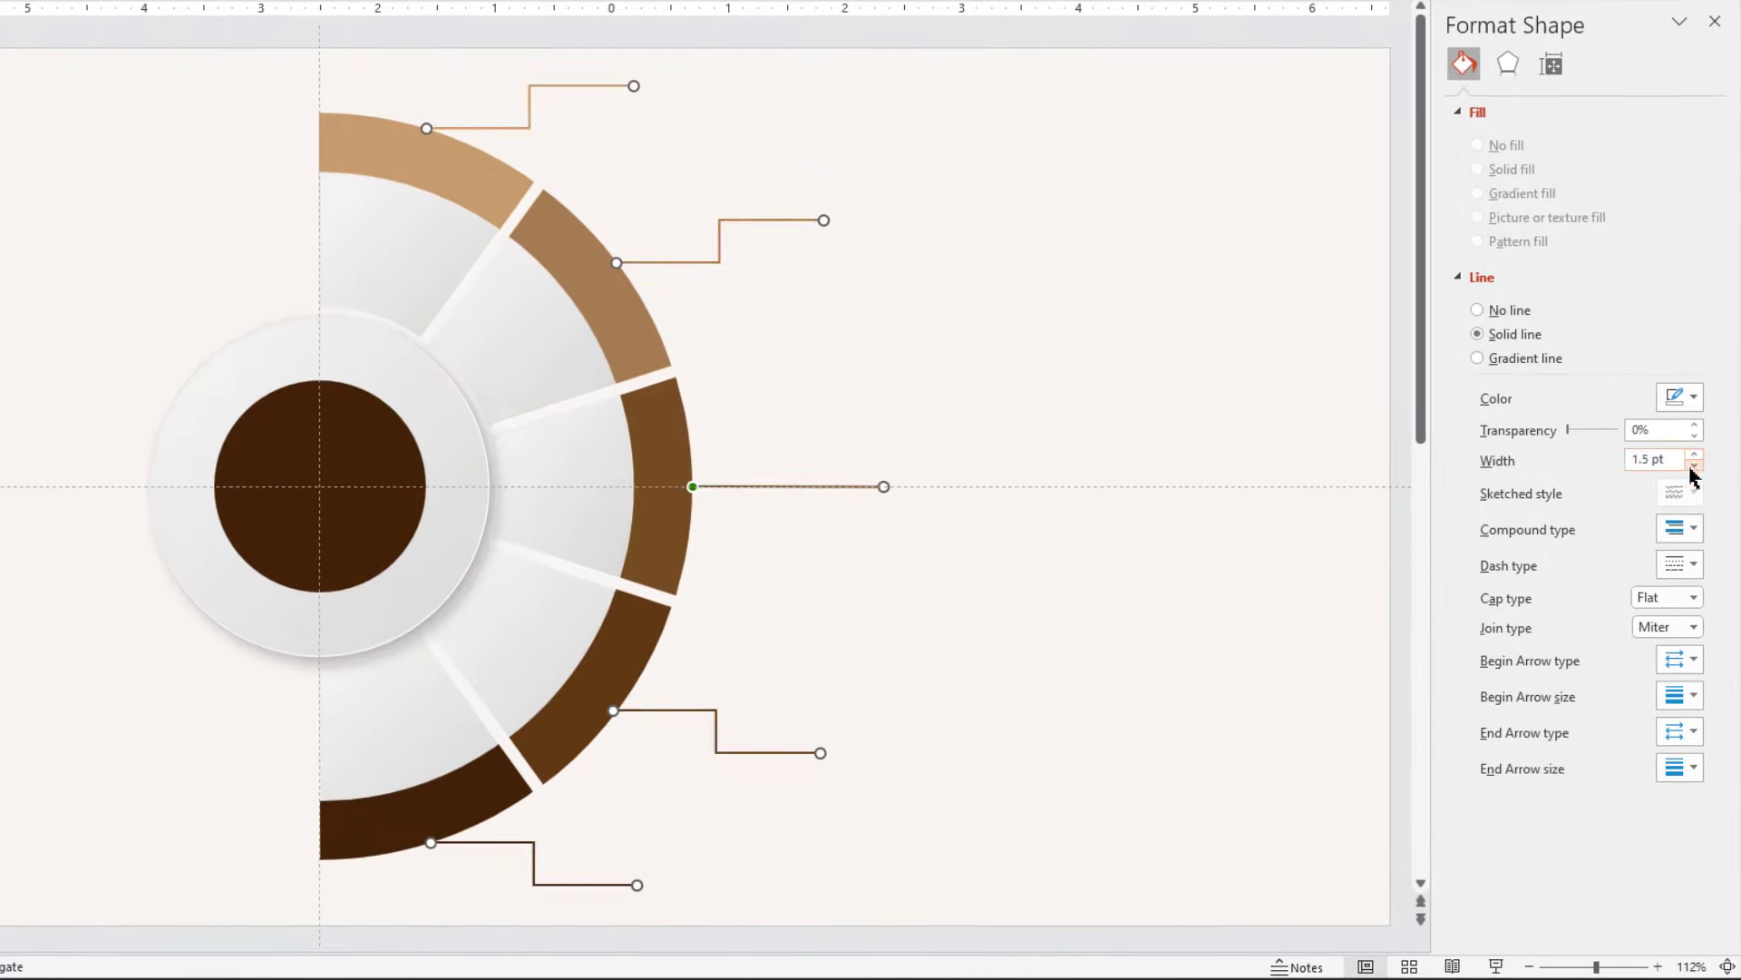
- Make the connectors dashed with round dot ends, then select the gear icon on slide 2
click(1692, 565)
click(1677, 642)
click(1687, 668)
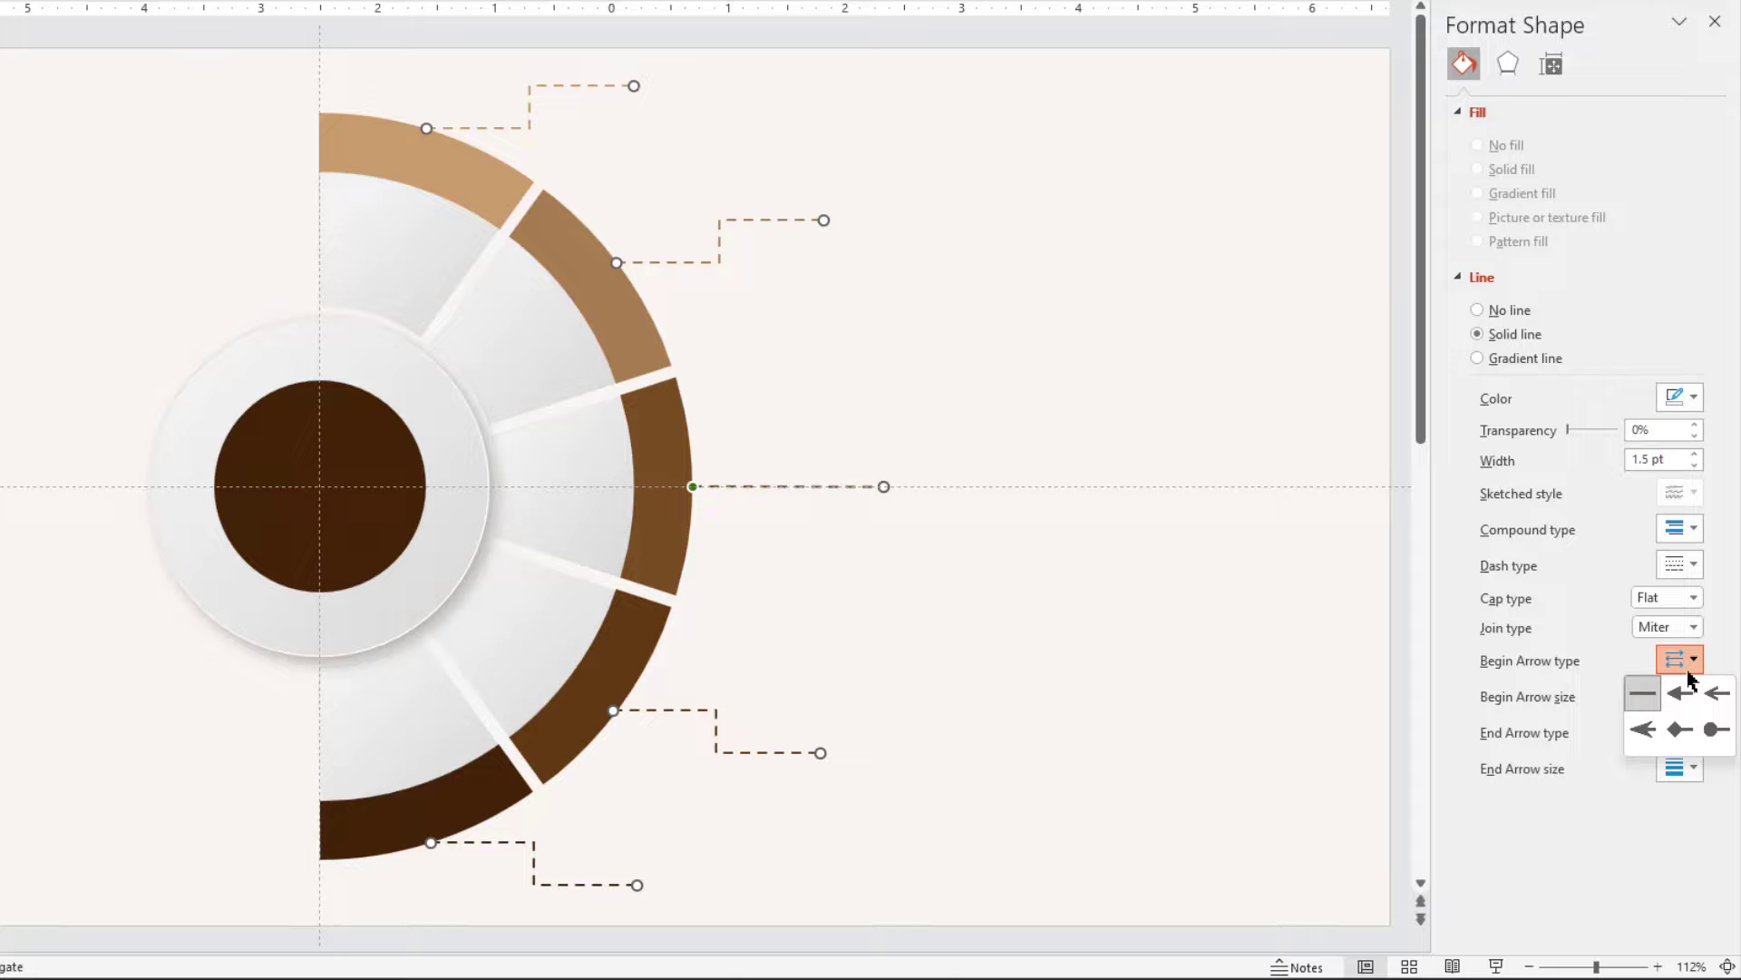
click(1712, 729)
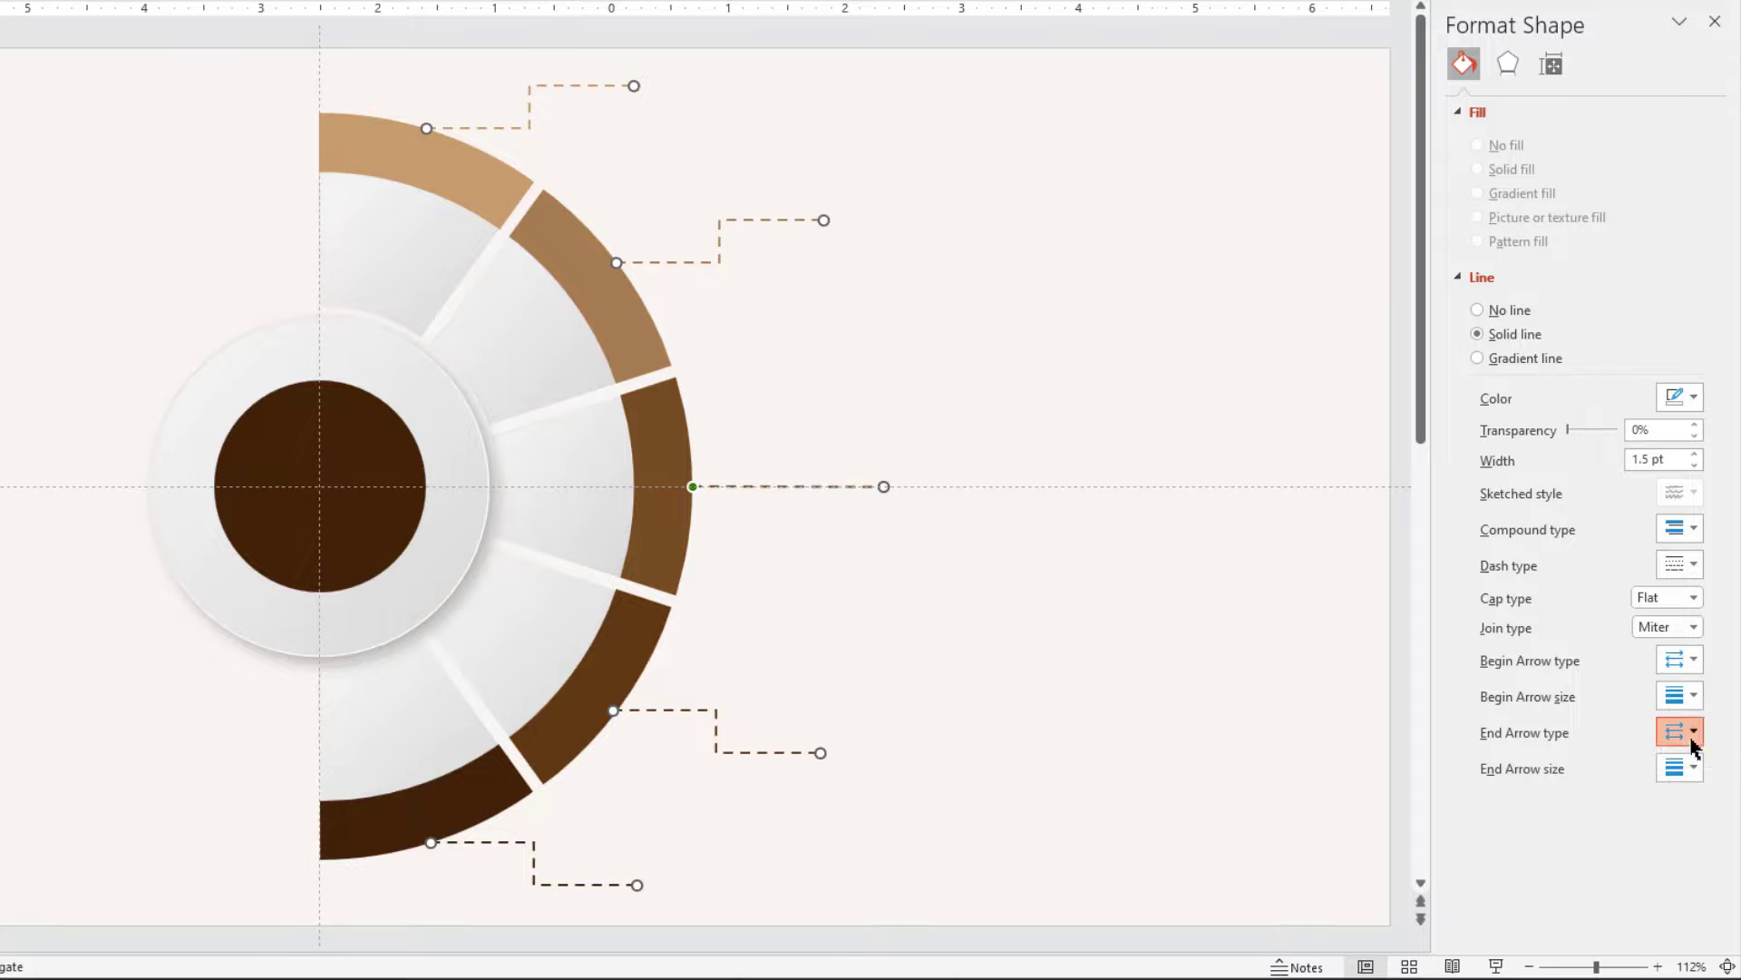
click(1689, 734)
click(1714, 803)
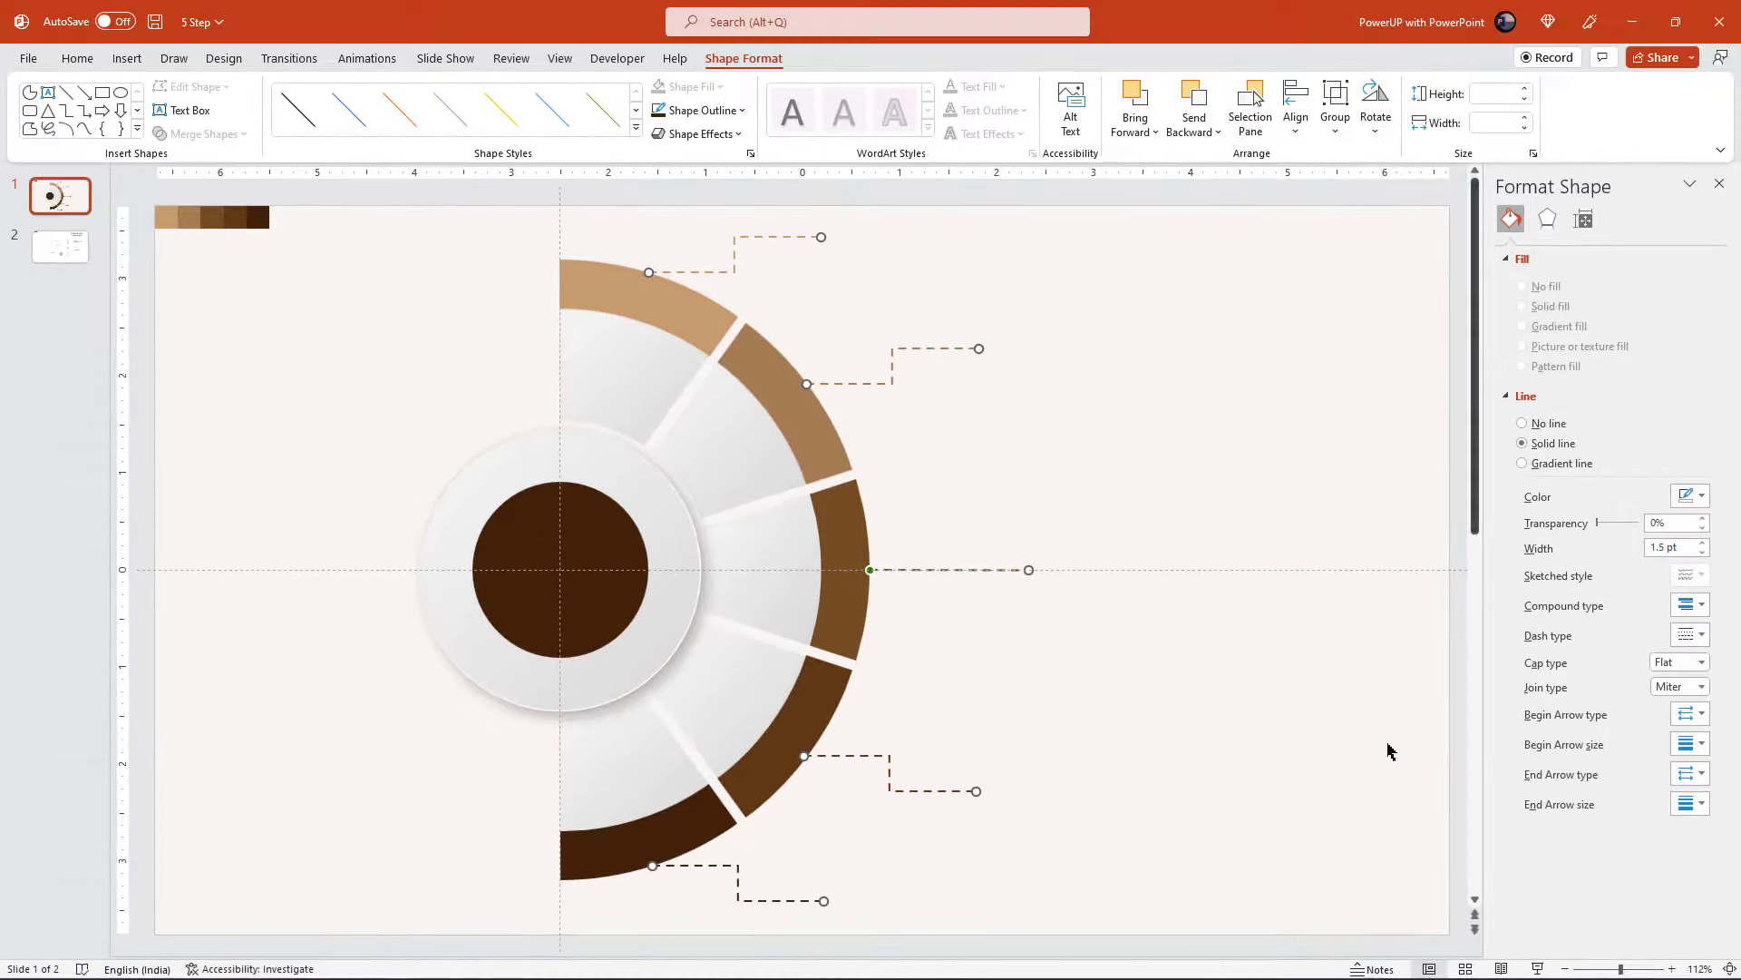
click(60, 246)
click(840, 731)
- Paste the gear onto the dark centre circle and copy BUSINESS HEADING from slide 2
key(Page_Up)
key(ctrl+v)
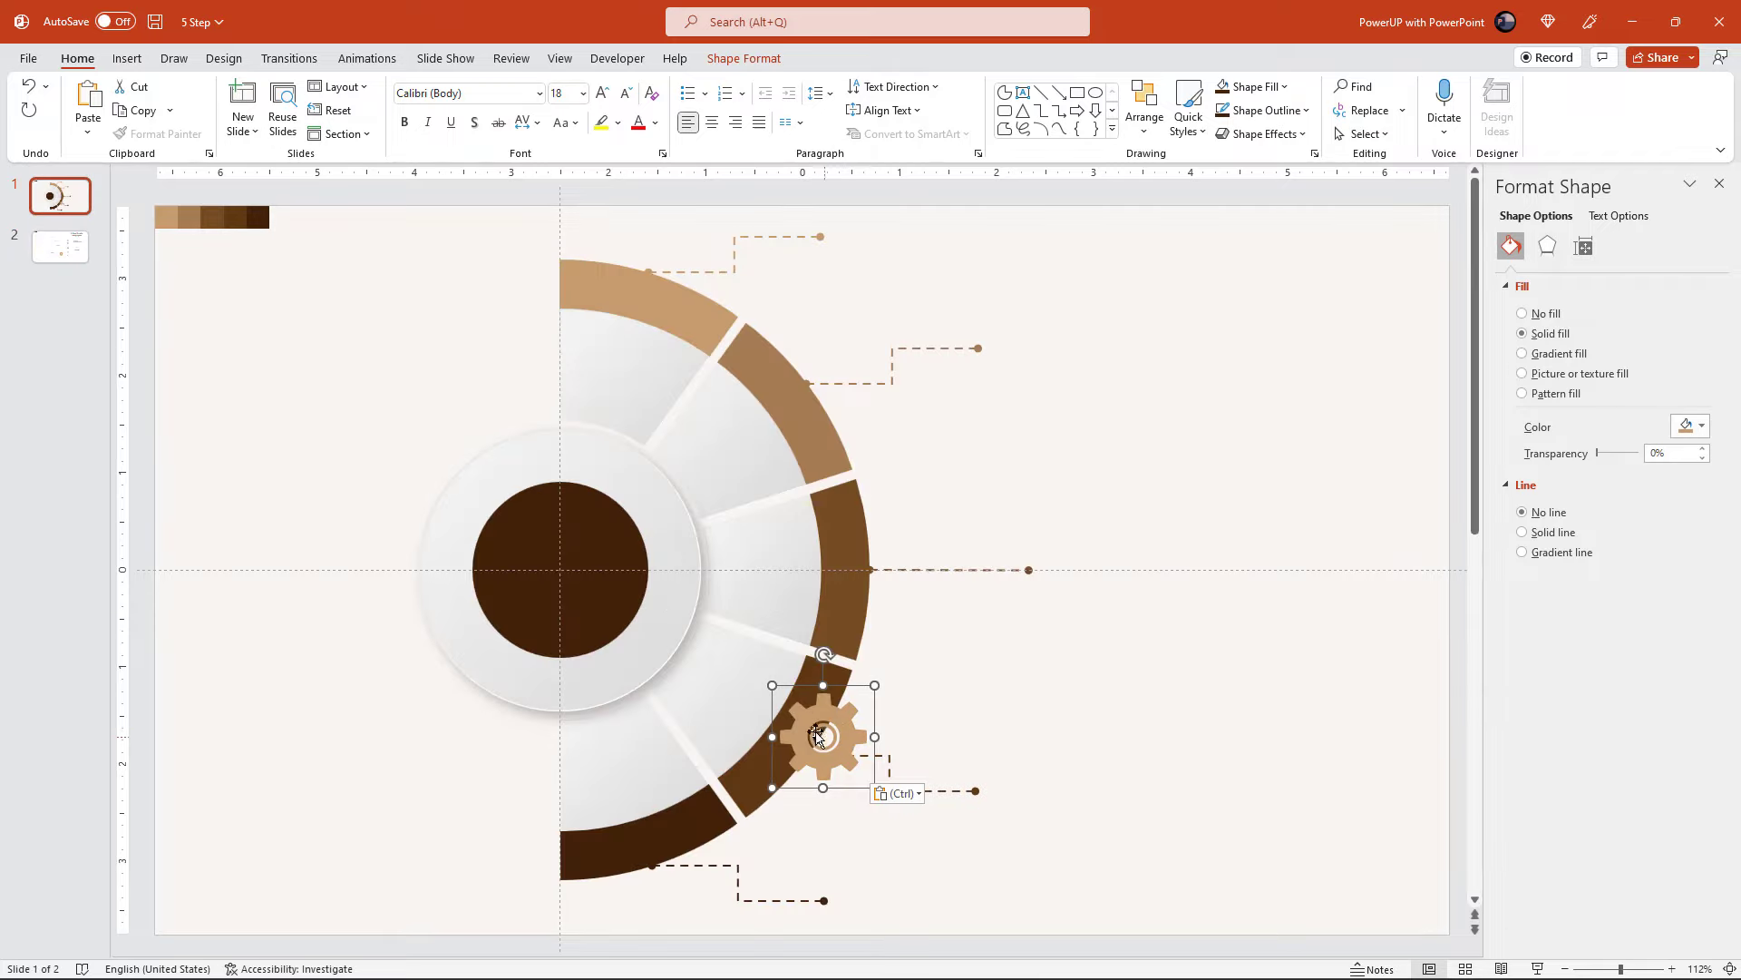
drag(840, 757, 577, 590)
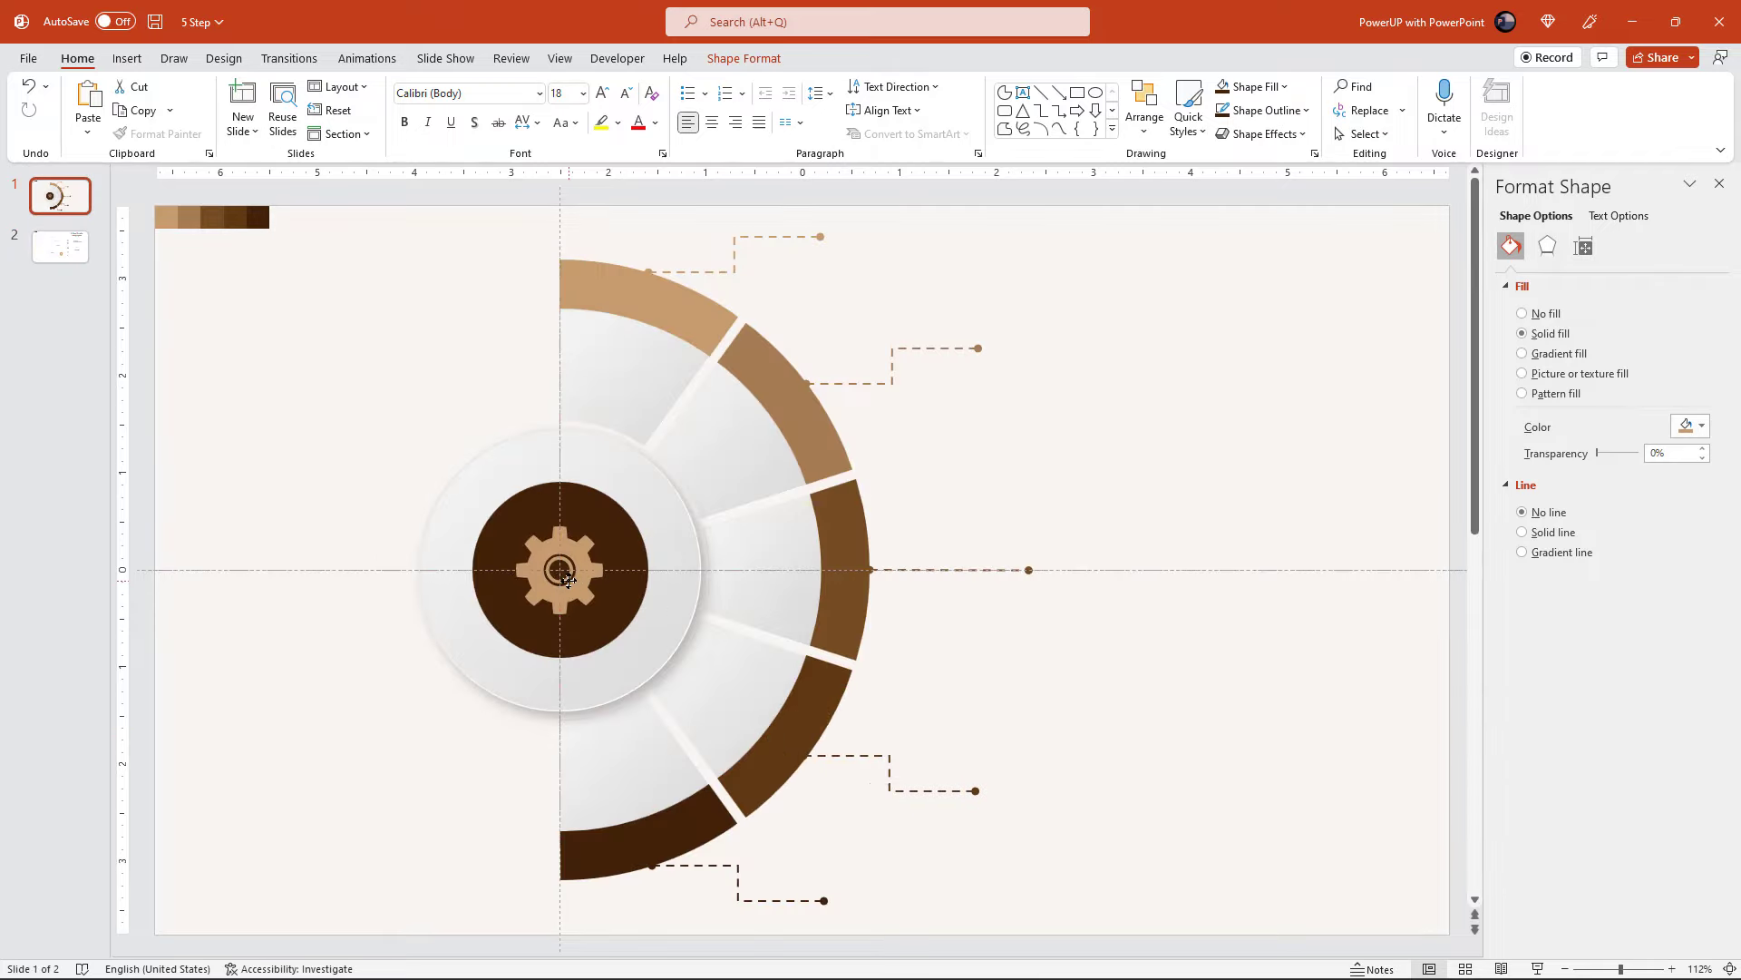
click(75, 258)
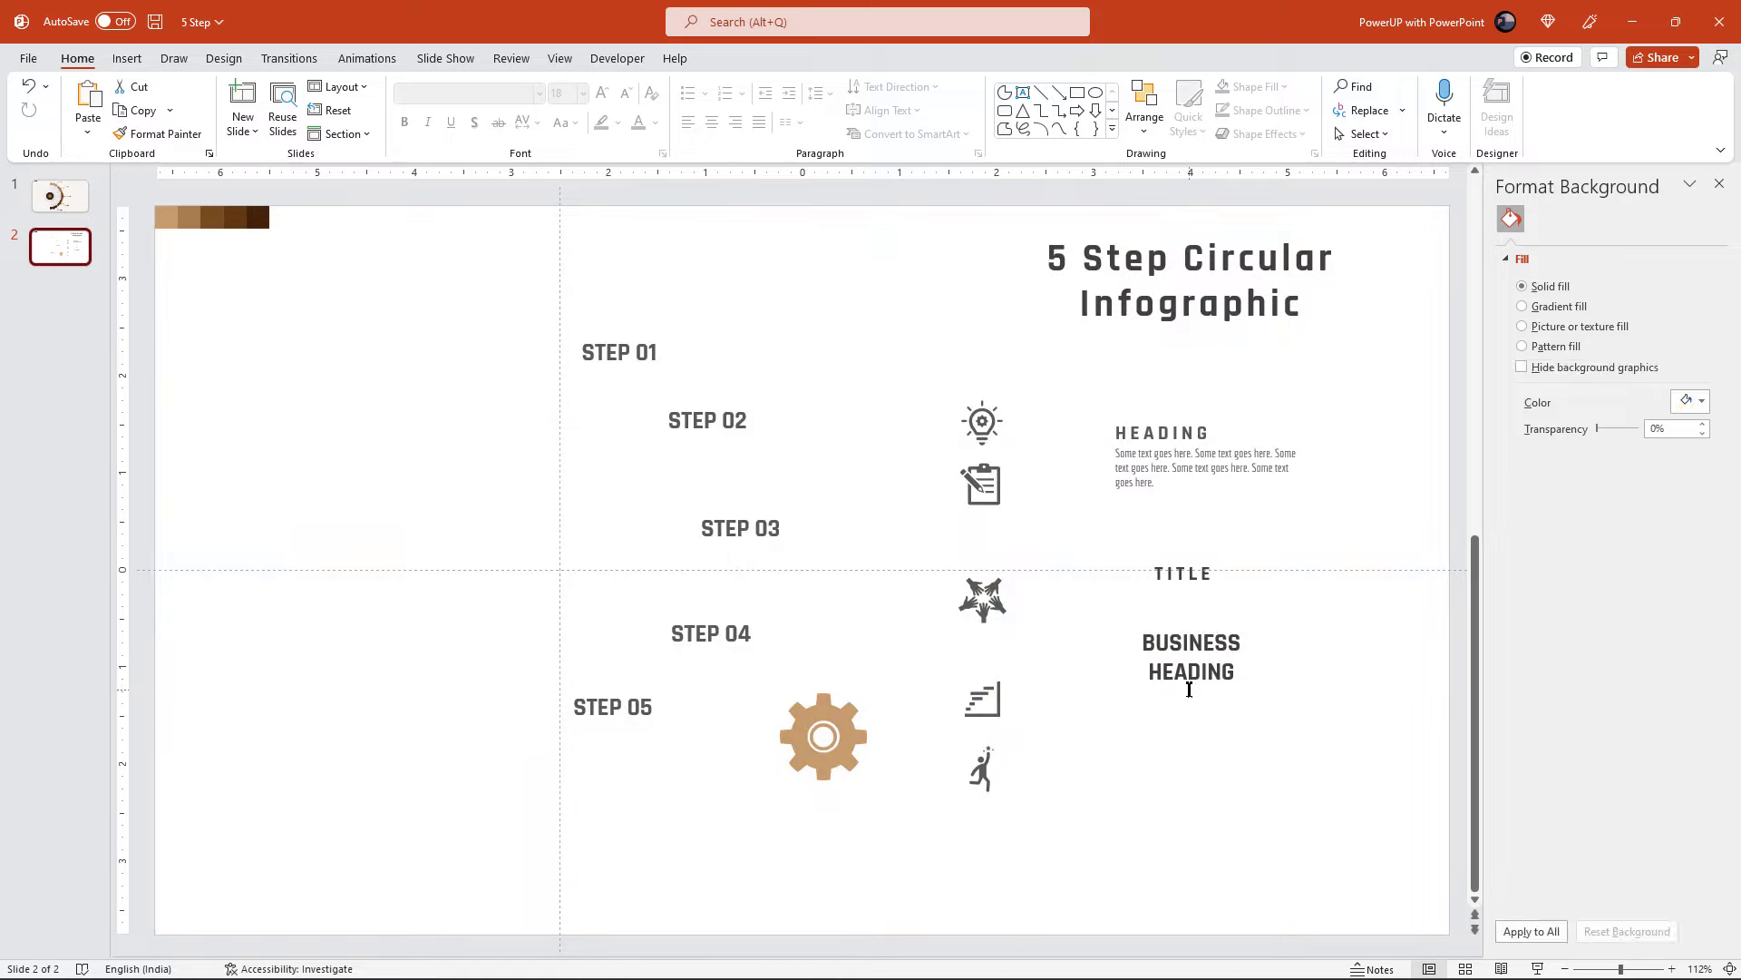
click(1194, 694)
click(60, 201)
key(ctrl+v)
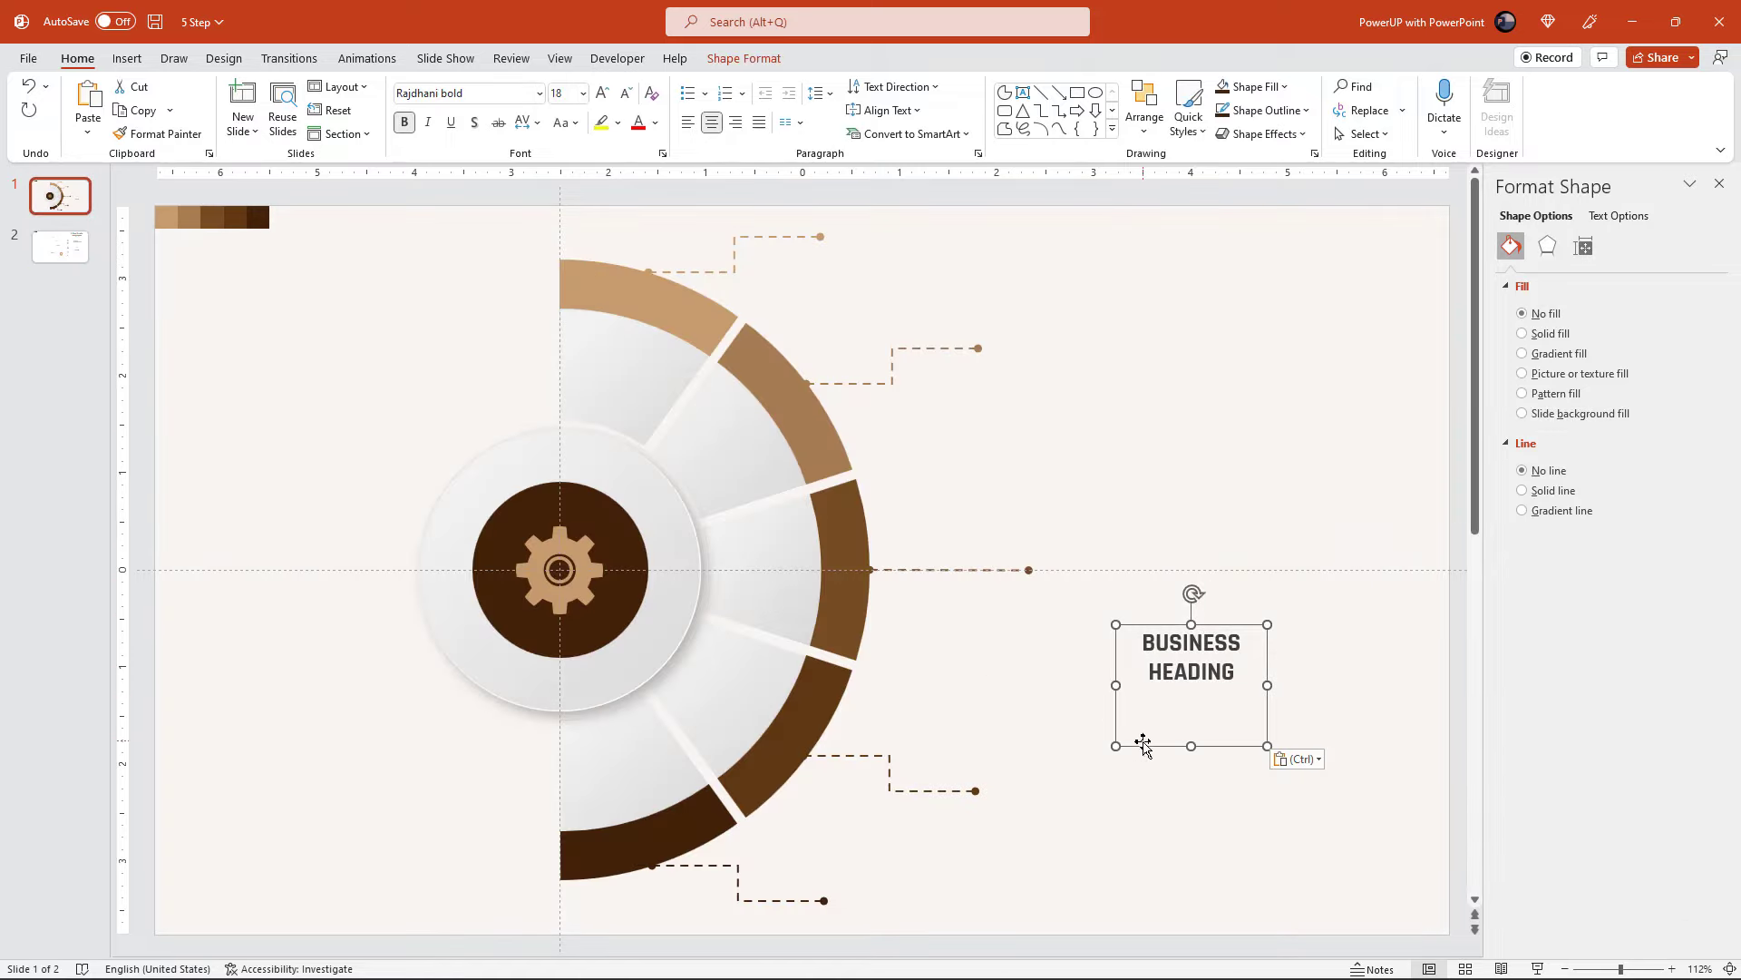
drag(1140, 739, 1016, 386)
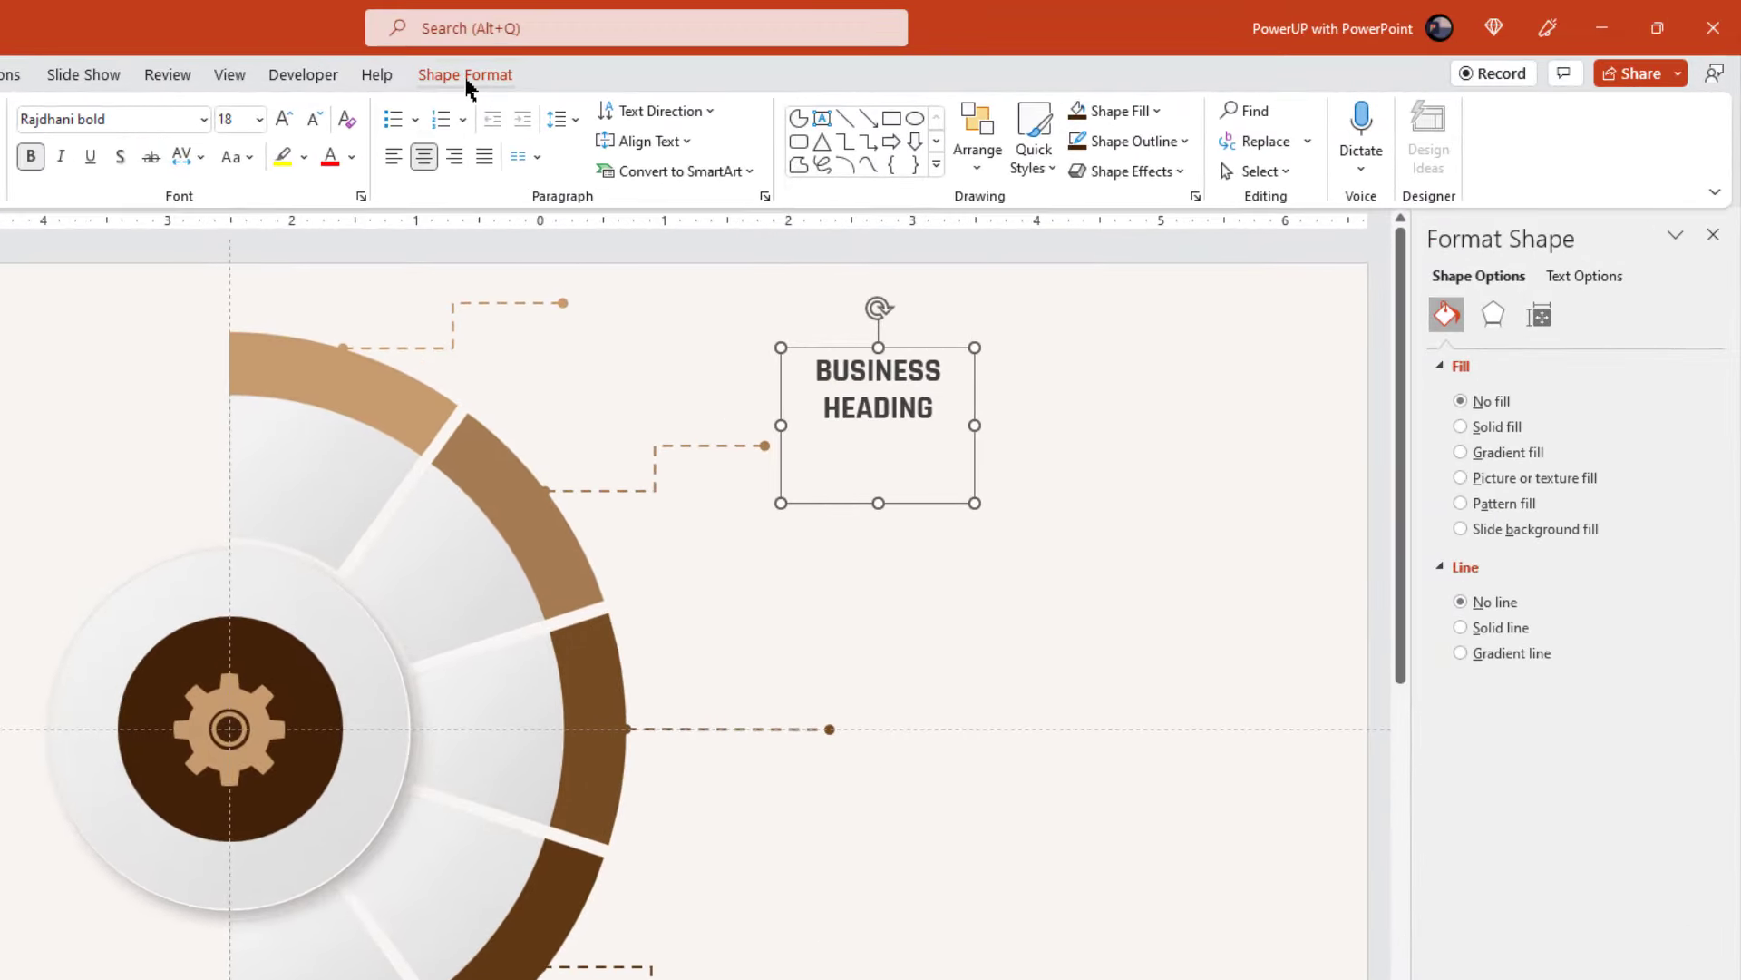
- Apply the Arch text transform to BUSINESS HEADING and size it around the centre gear
click(704, 60)
click(795, 172)
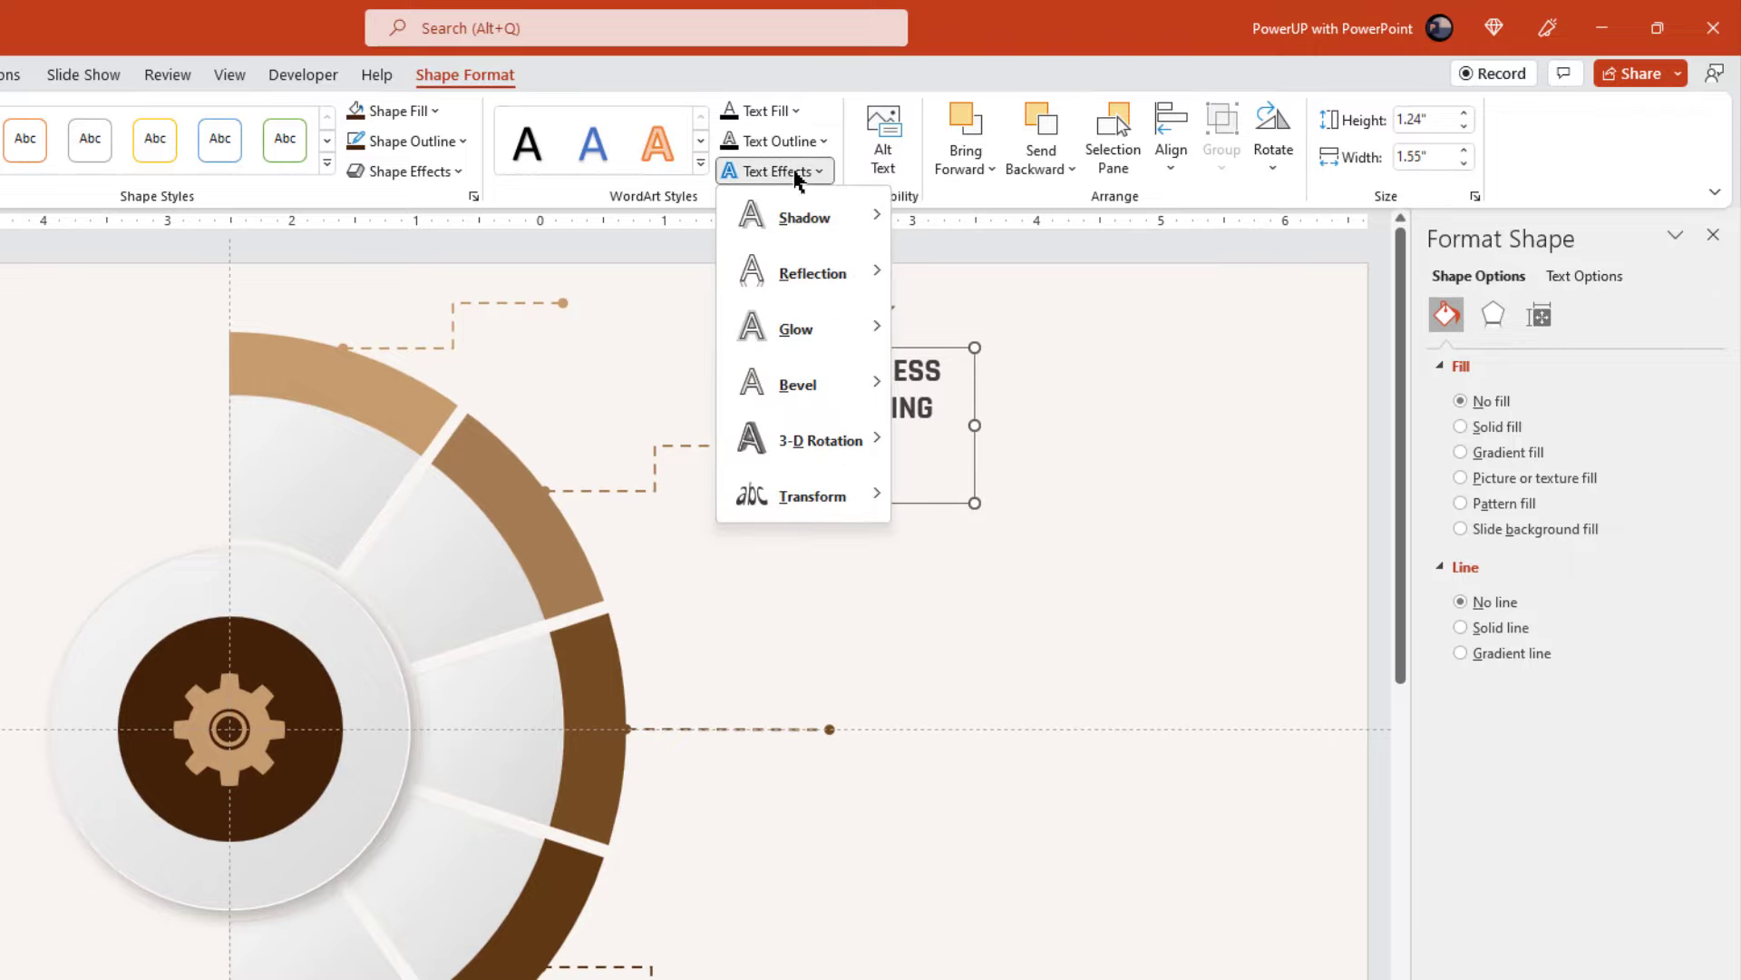
mouse_move(811, 495)
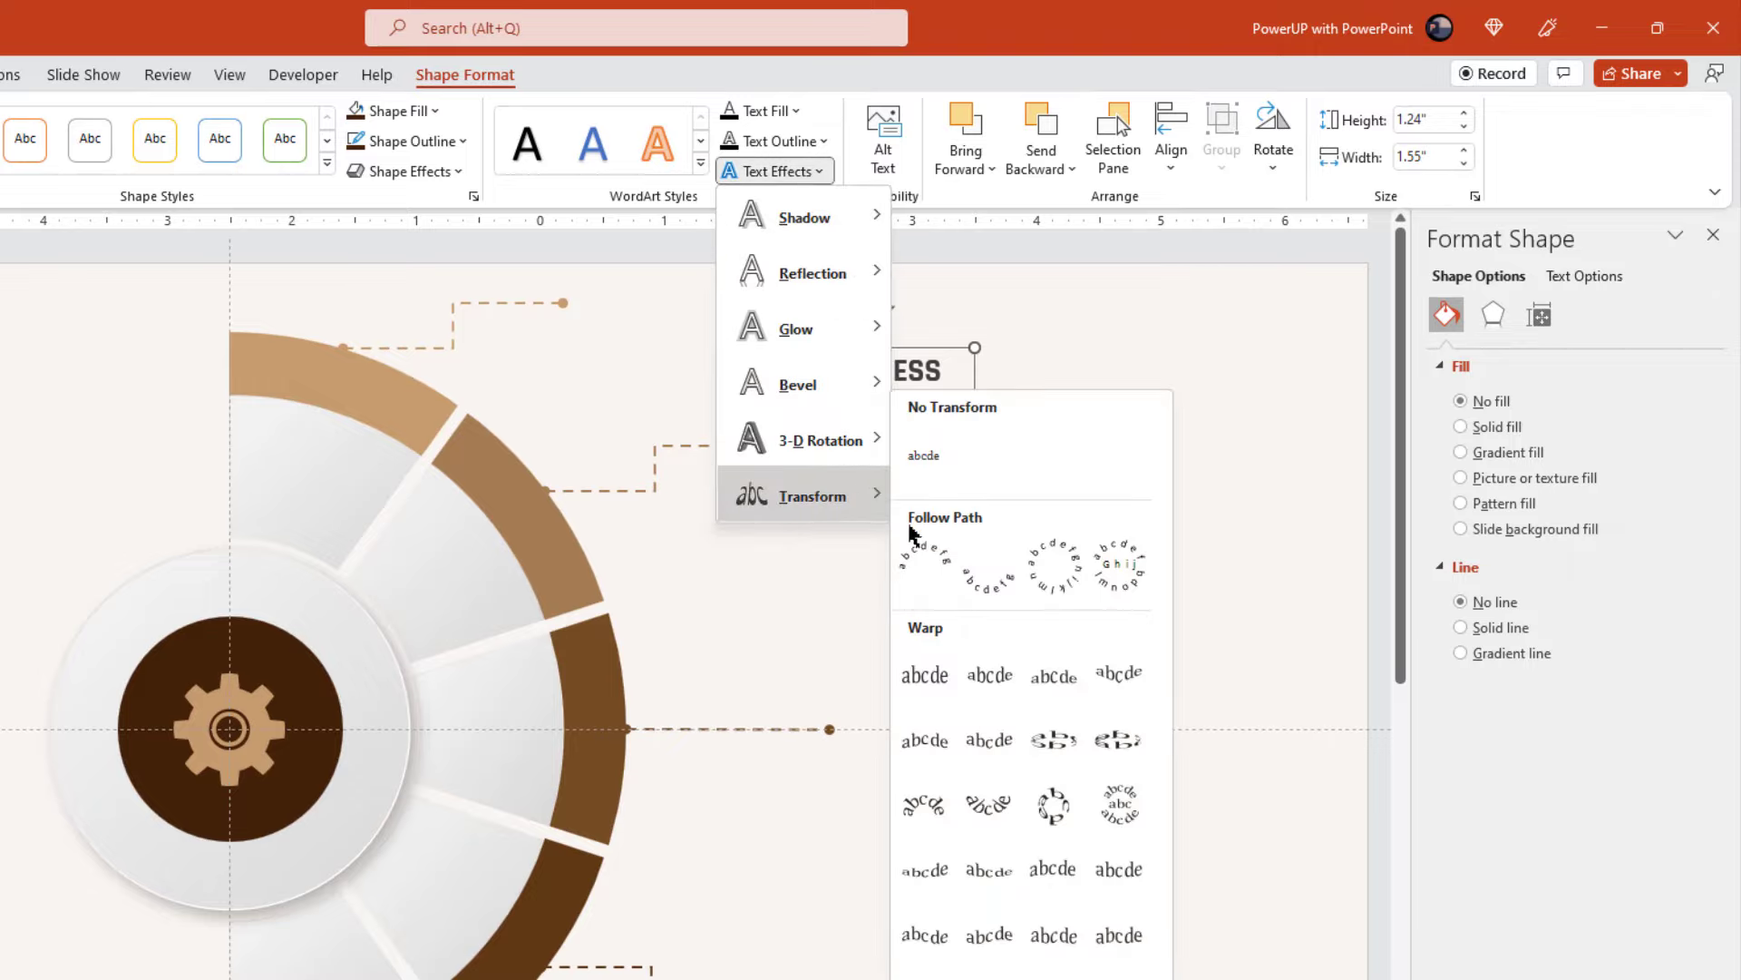
click(924, 562)
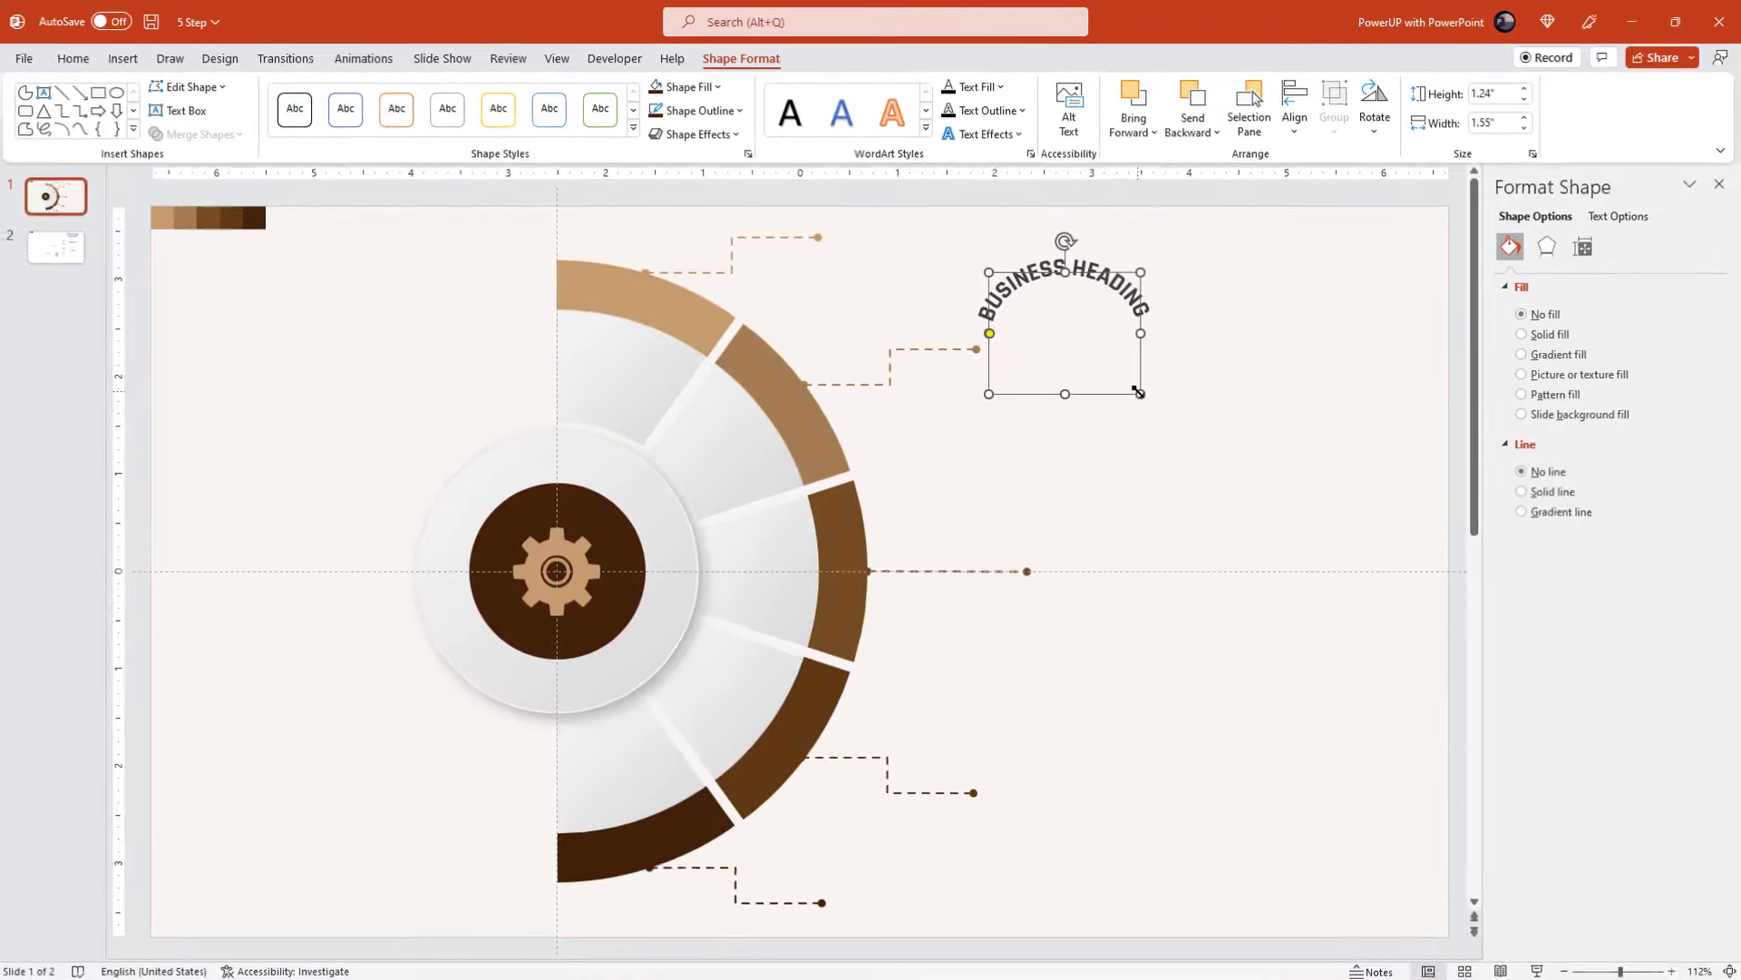
mouse_move(1139, 392)
mouse_down()
mouse_move(1161, 400)
mouse_move(611, 592)
mouse_move(672, 615)
mouse_up()
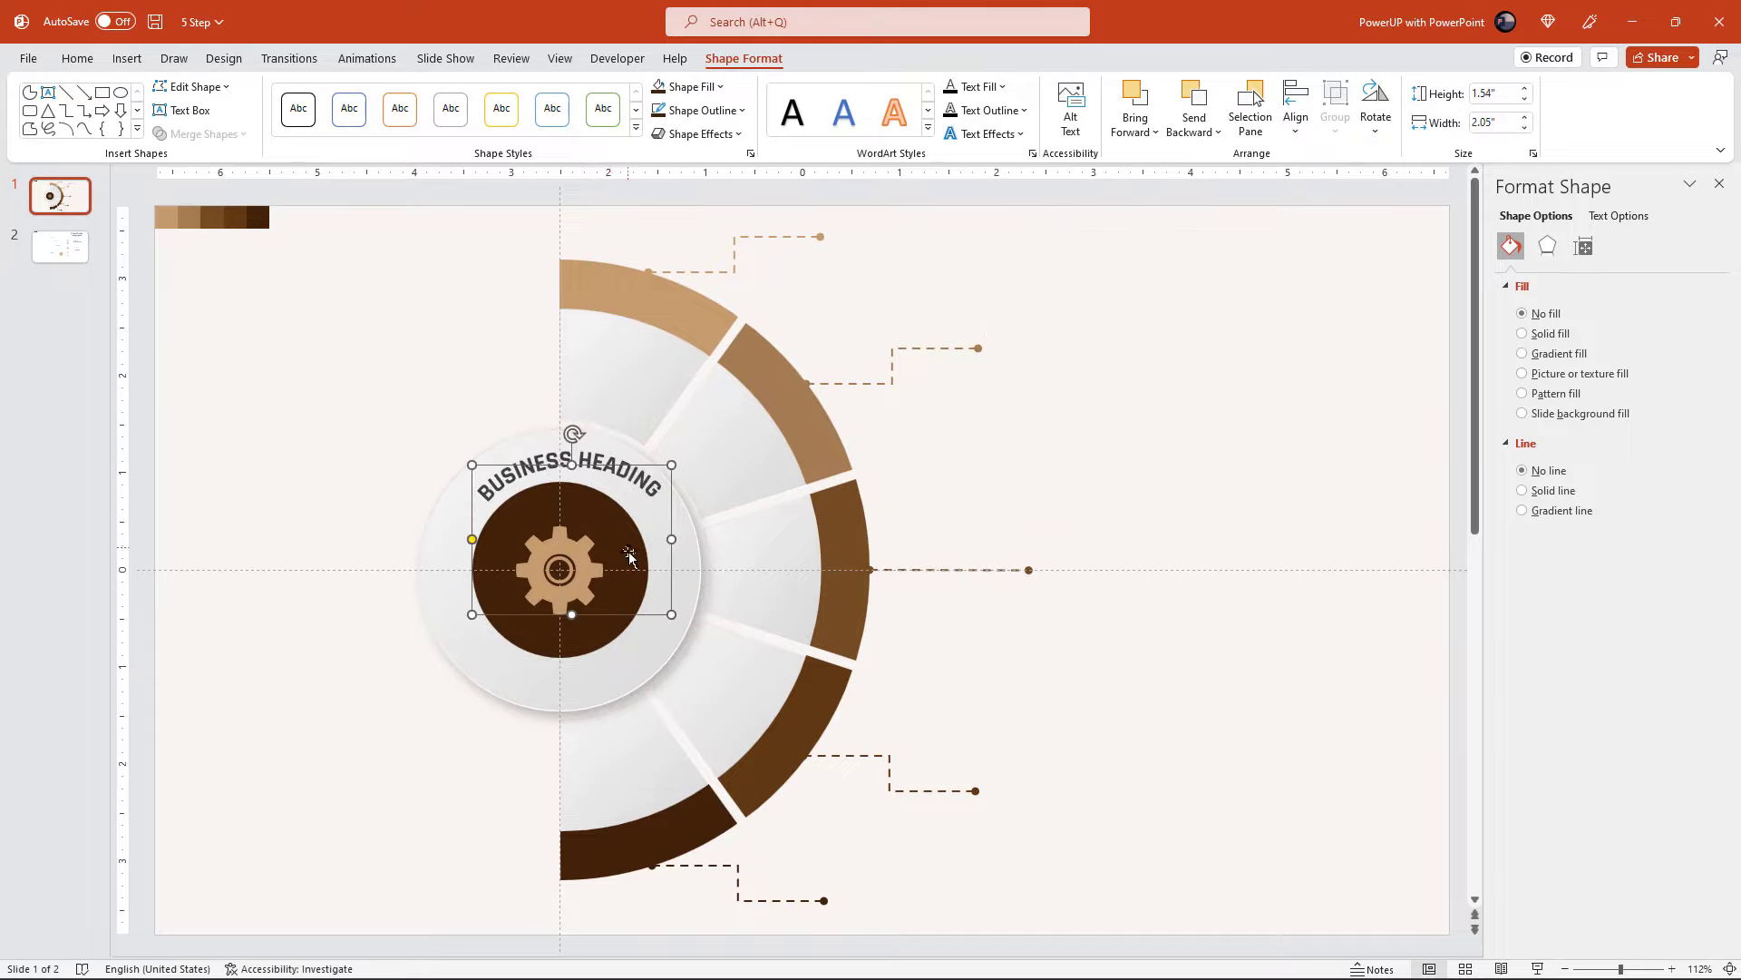
drag(615, 467, 605, 458)
click(331, 394)
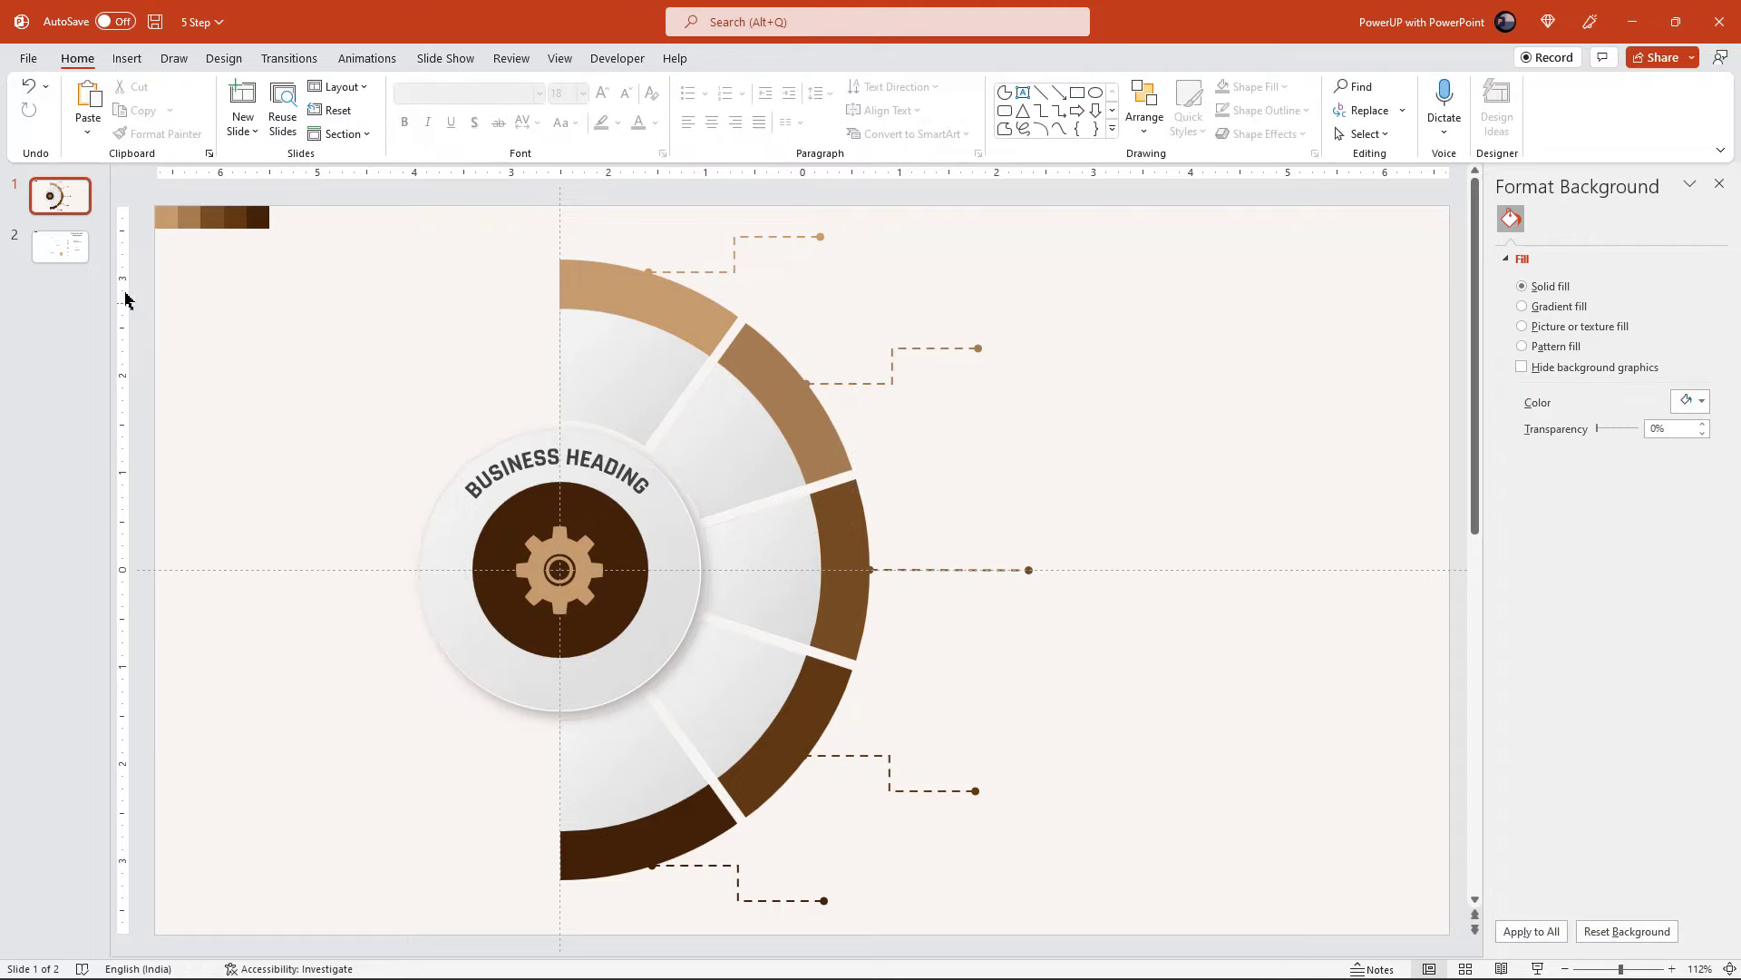
- Copy the five STEP 01–STEP 05 labels from slide 2 and paste them onto slide 1
click(86, 267)
click(619, 381)
shift+click(765, 441)
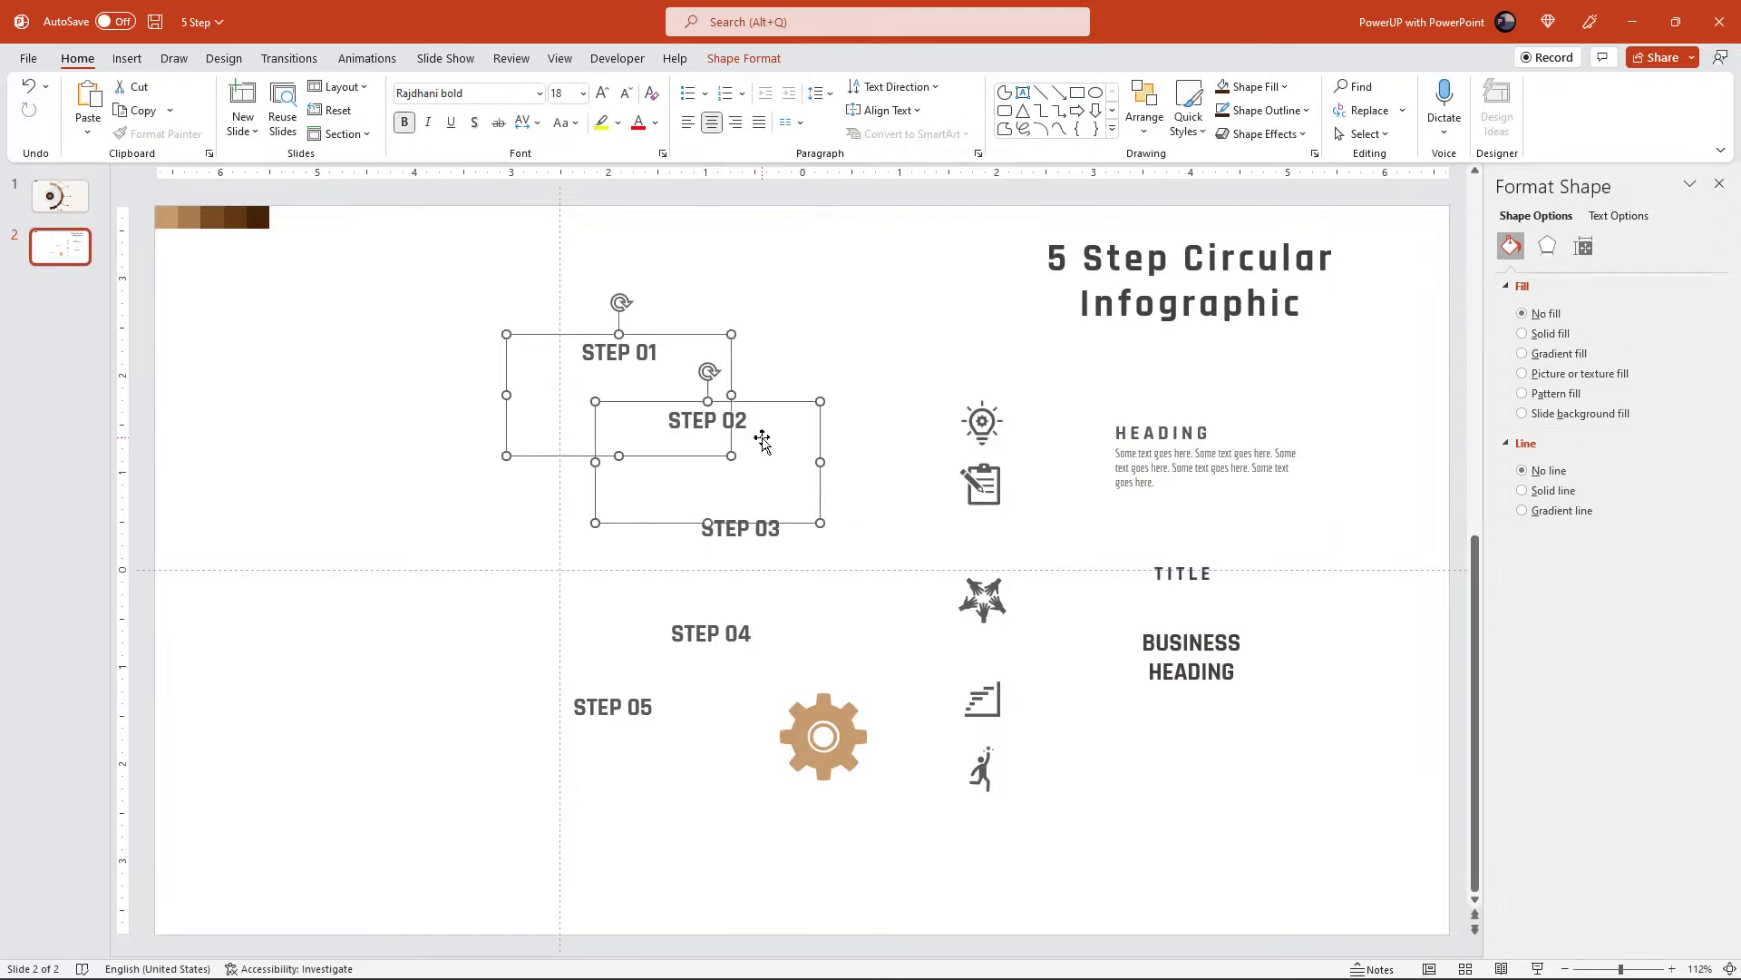
shift+click(771, 532)
shift+click(767, 597)
shift+click(626, 712)
key(ctrl+c)
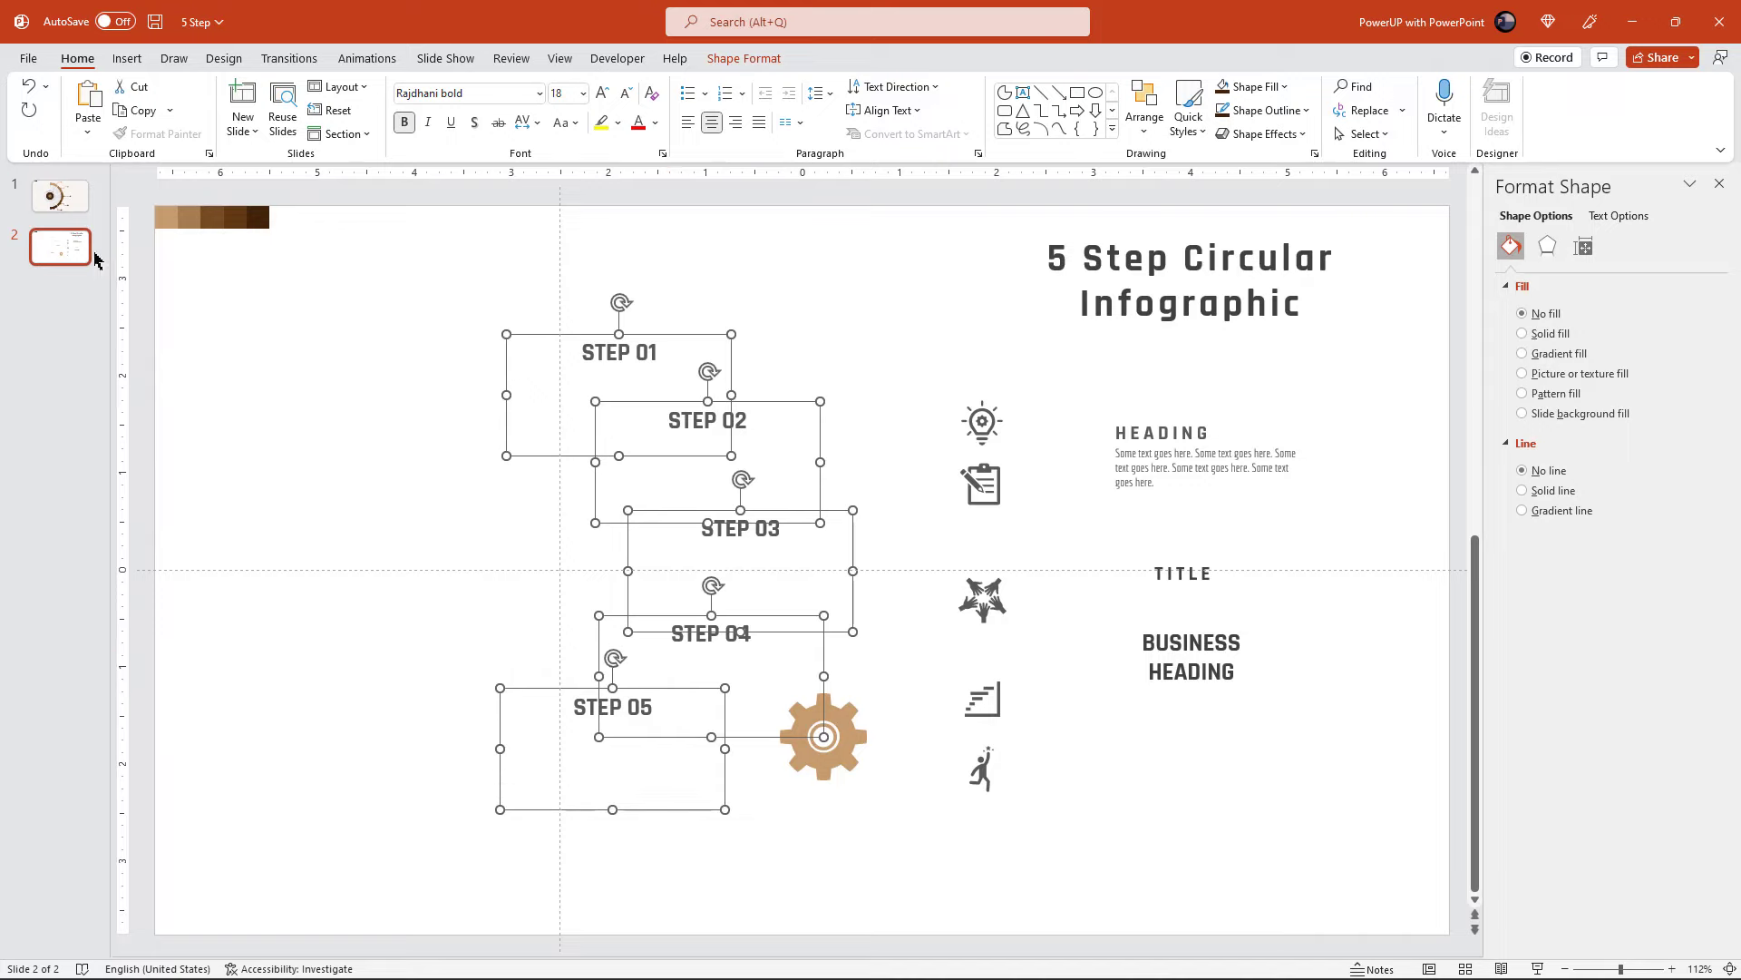
click(60, 196)
key(ctrl+v)
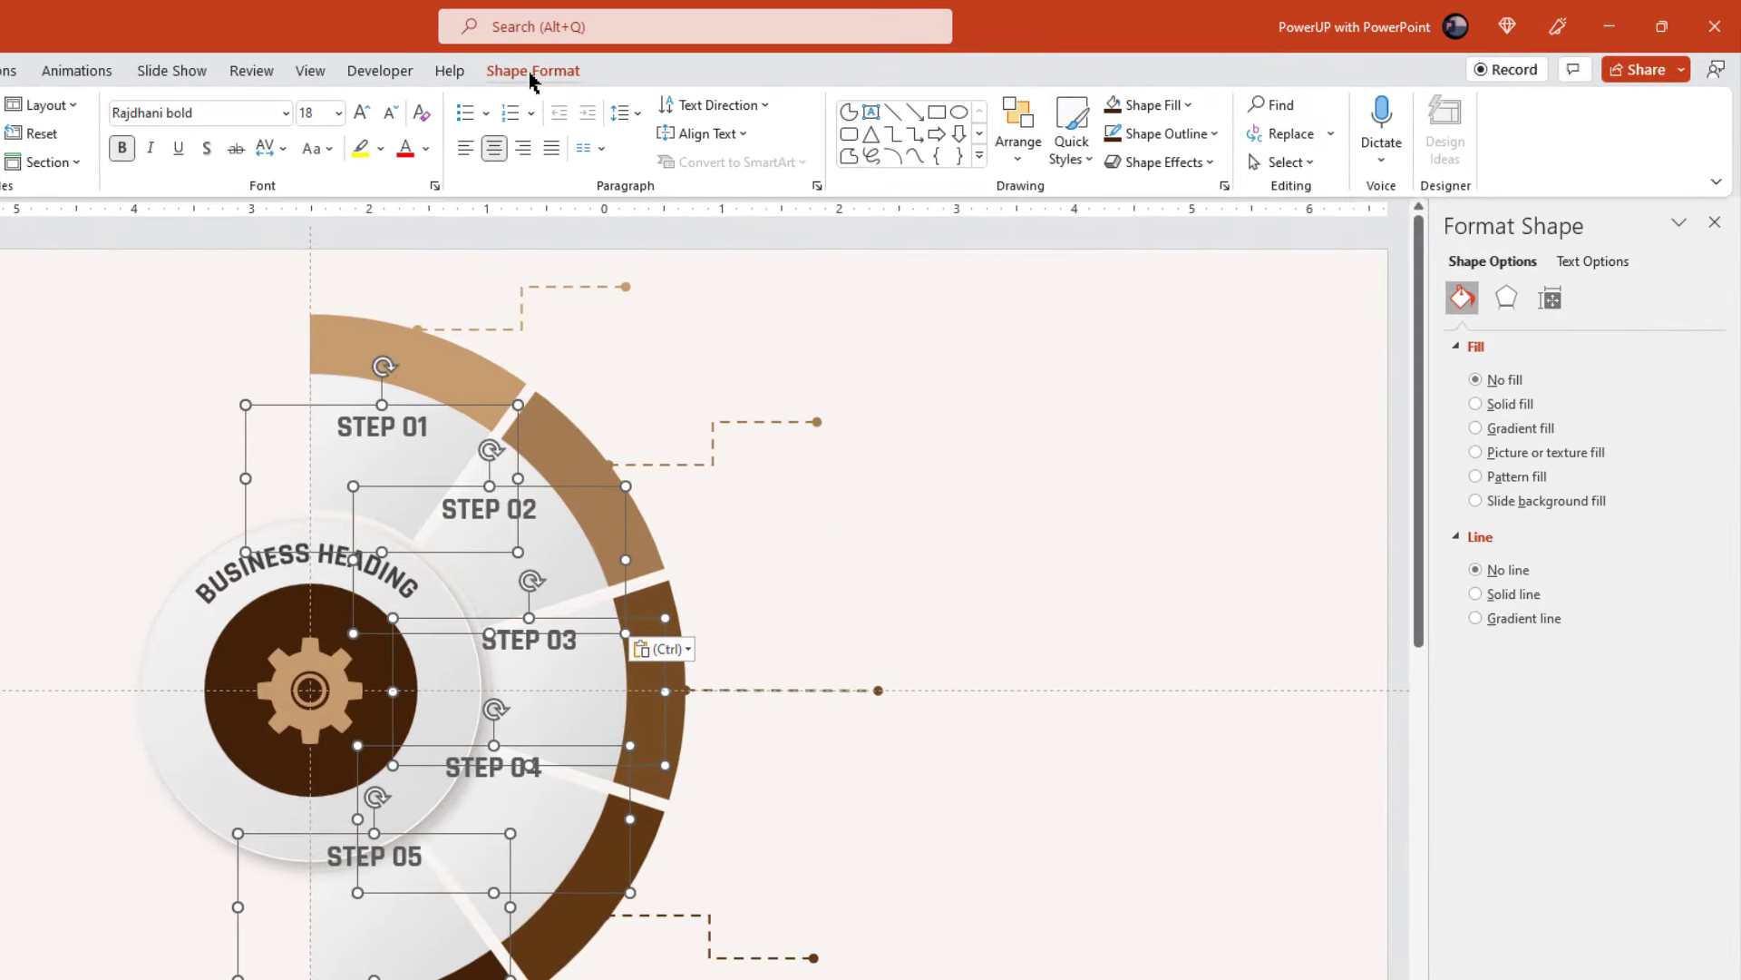
- Apply the Arch text-effect transform to the STEP labels and park them on the slide's empty right side
click(735, 58)
click(845, 170)
mouse_move(862, 468)
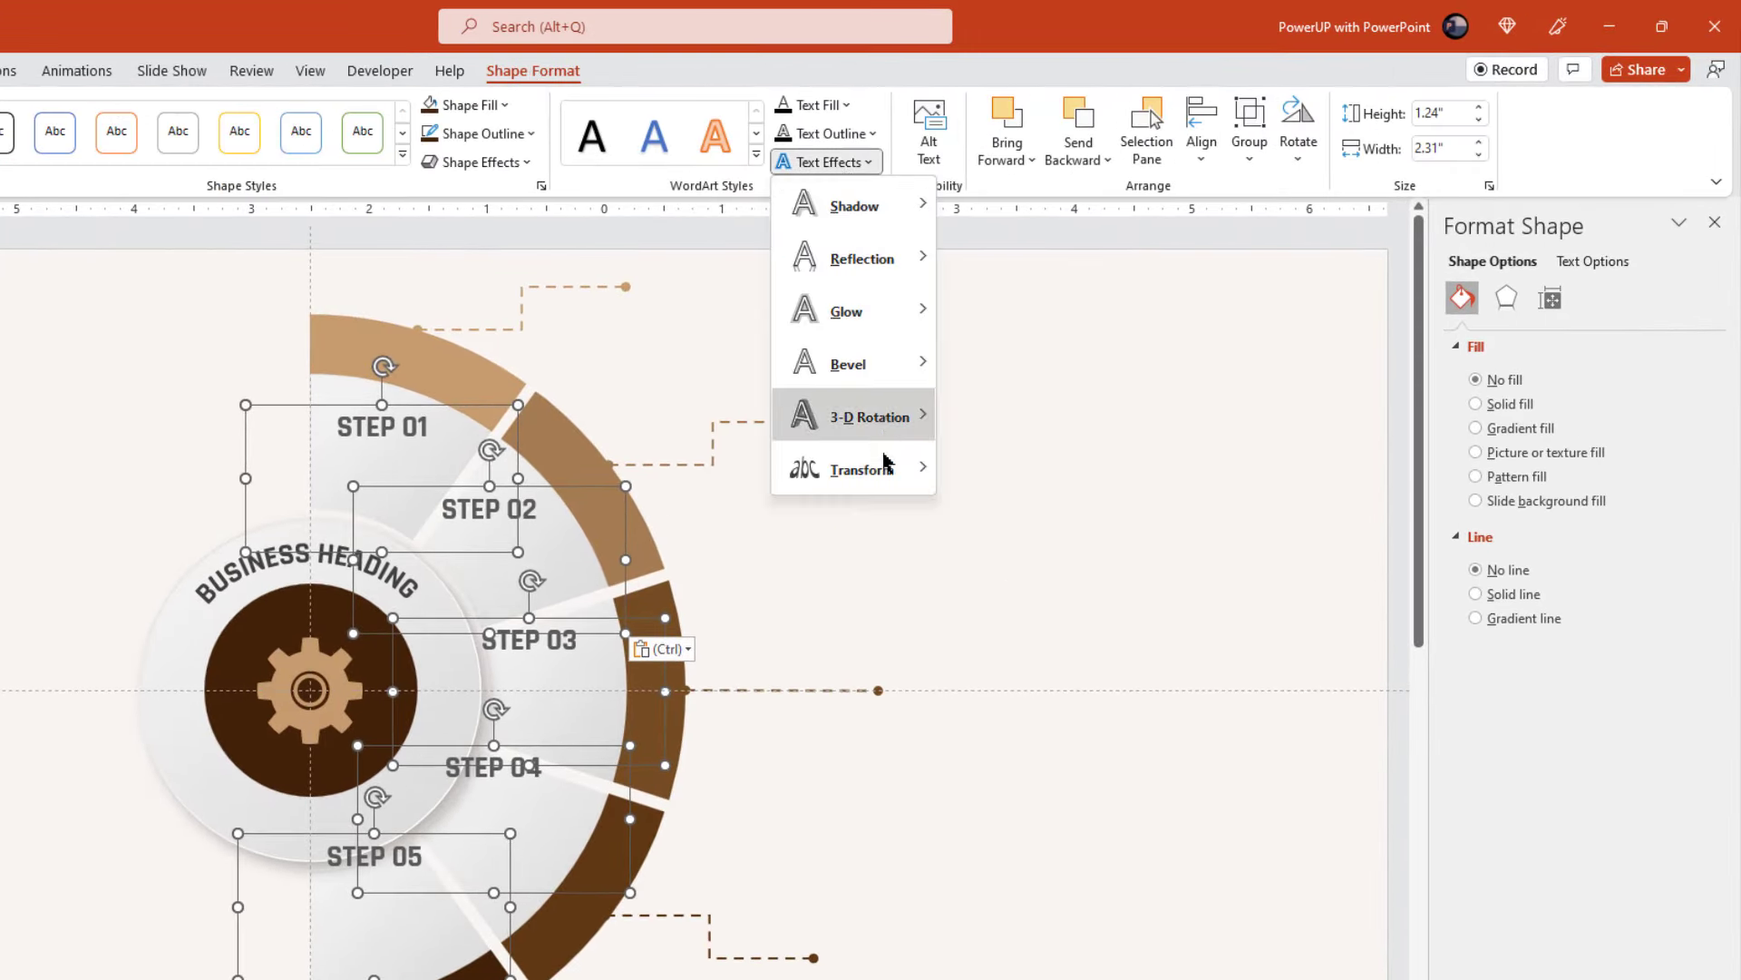
click(969, 531)
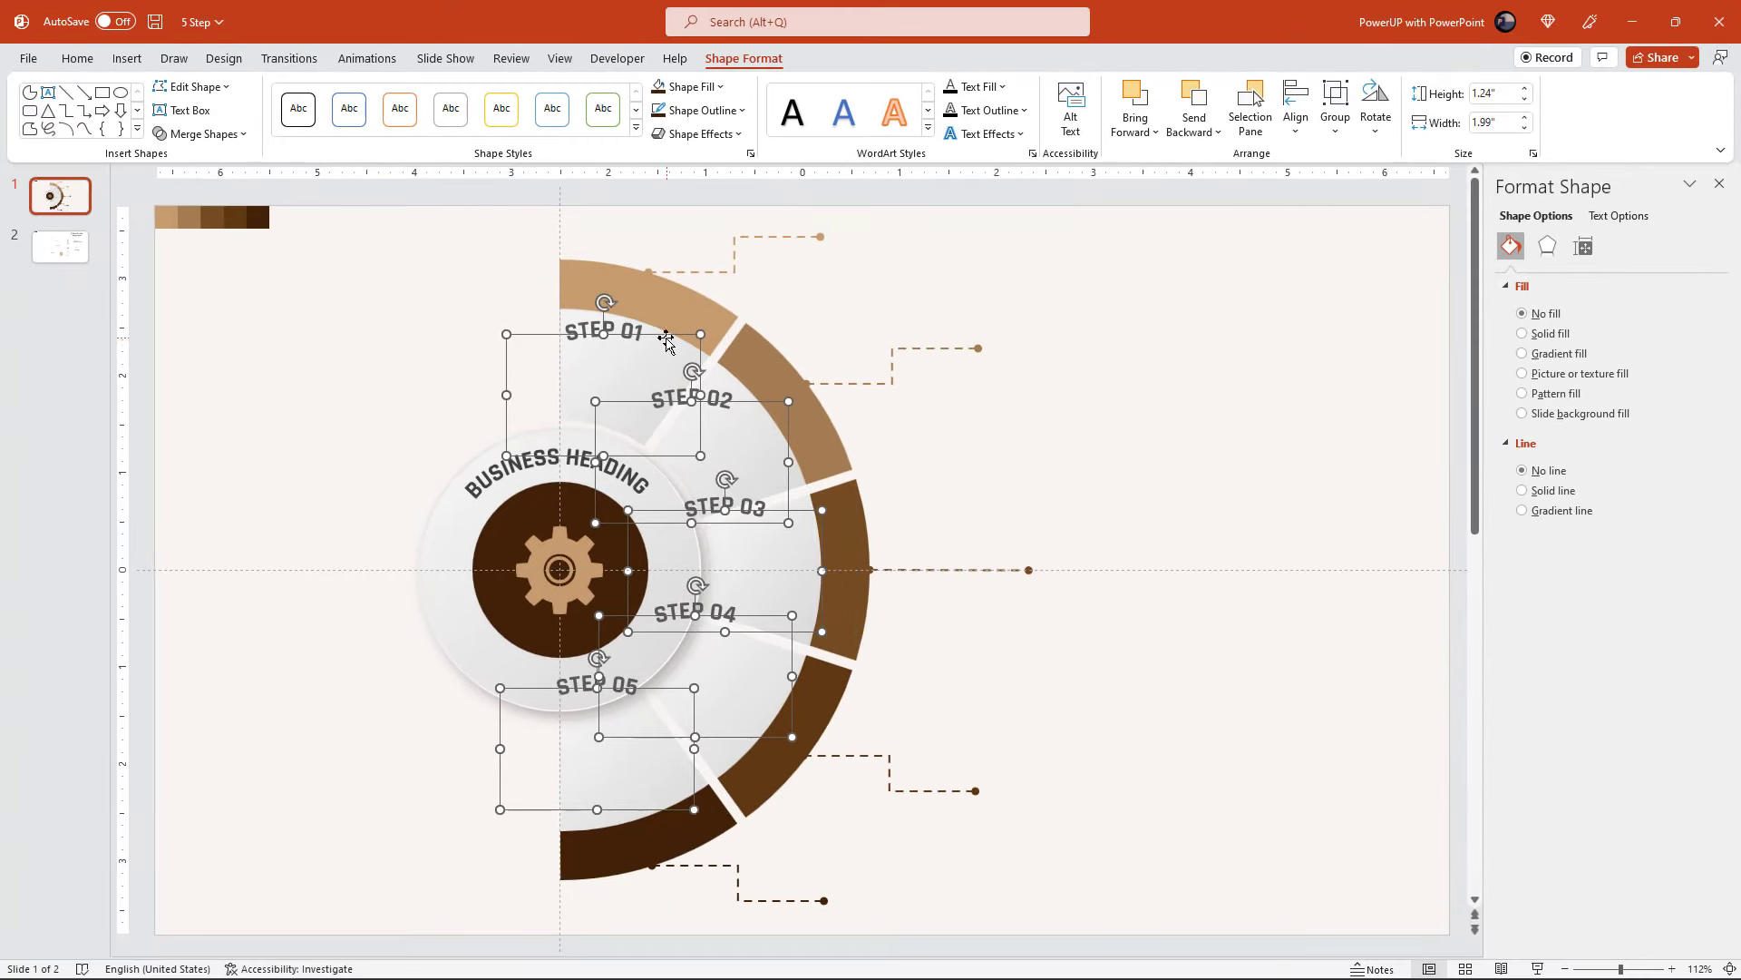
drag(731, 397, 1298, 418)
click(1200, 336)
- Rotate STEP 01–03 onto the top three arc segments and make STEP 03 white
drag(1200, 337, 665, 287)
click(1272, 419)
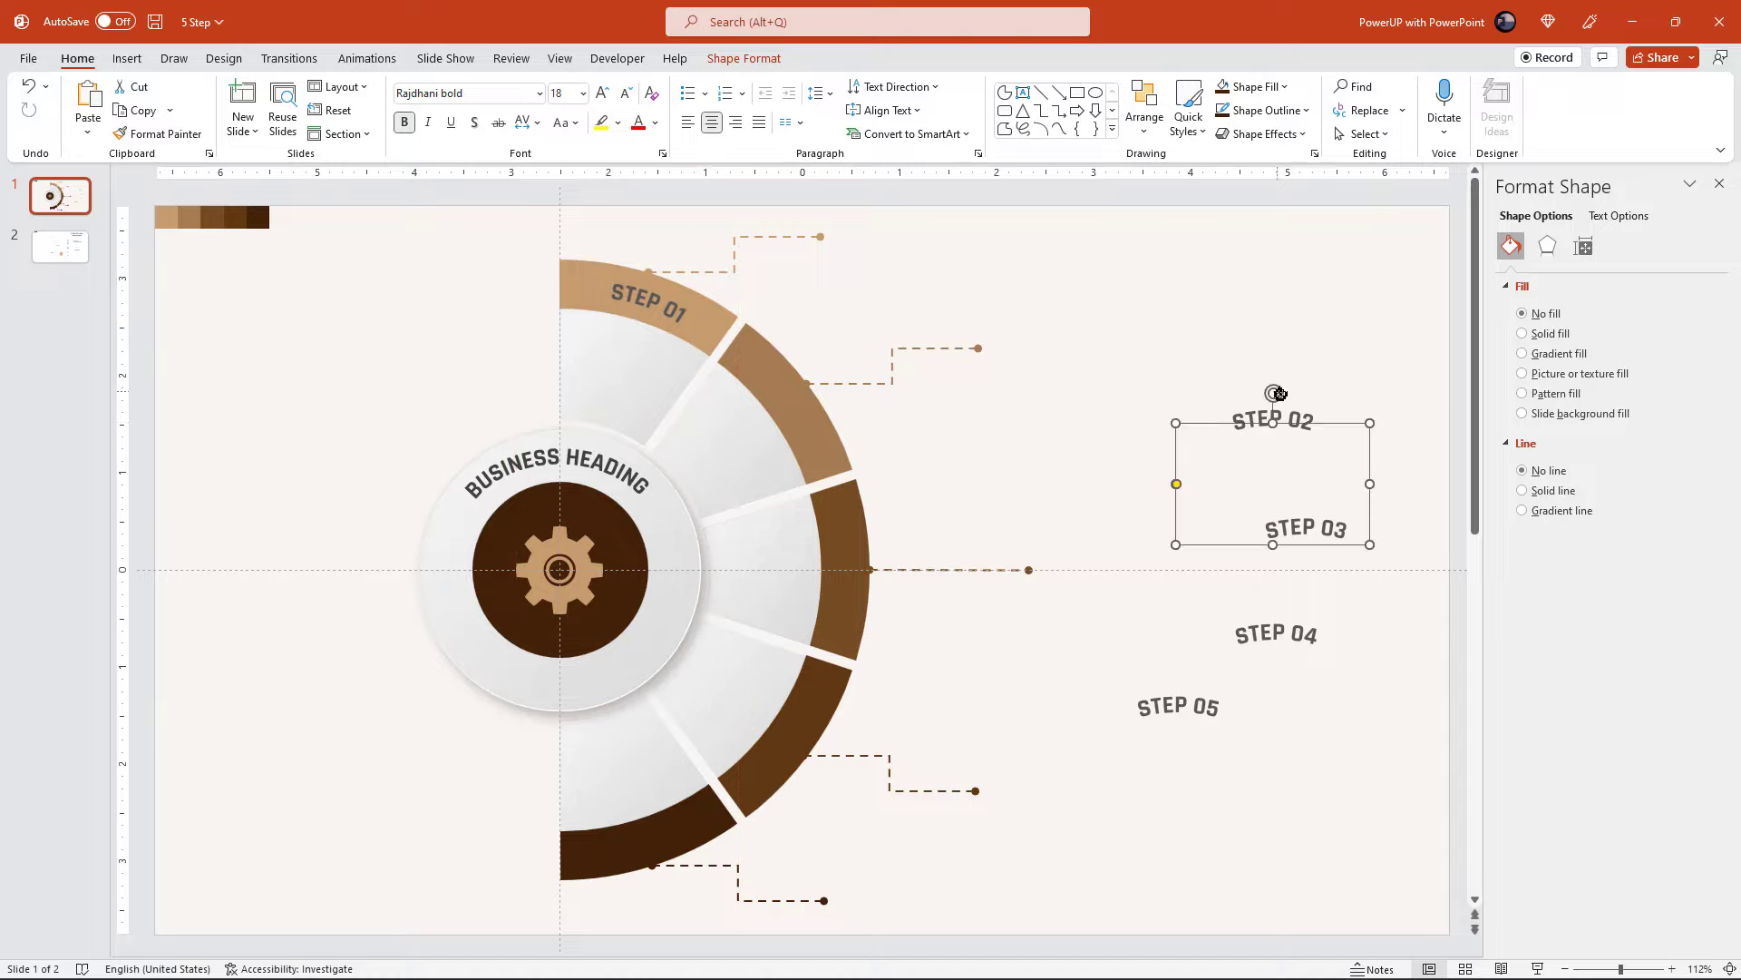
mouse_move(1279, 396)
mouse_down()
mouse_move(1352, 469)
mouse_move(819, 443)
mouse_up()
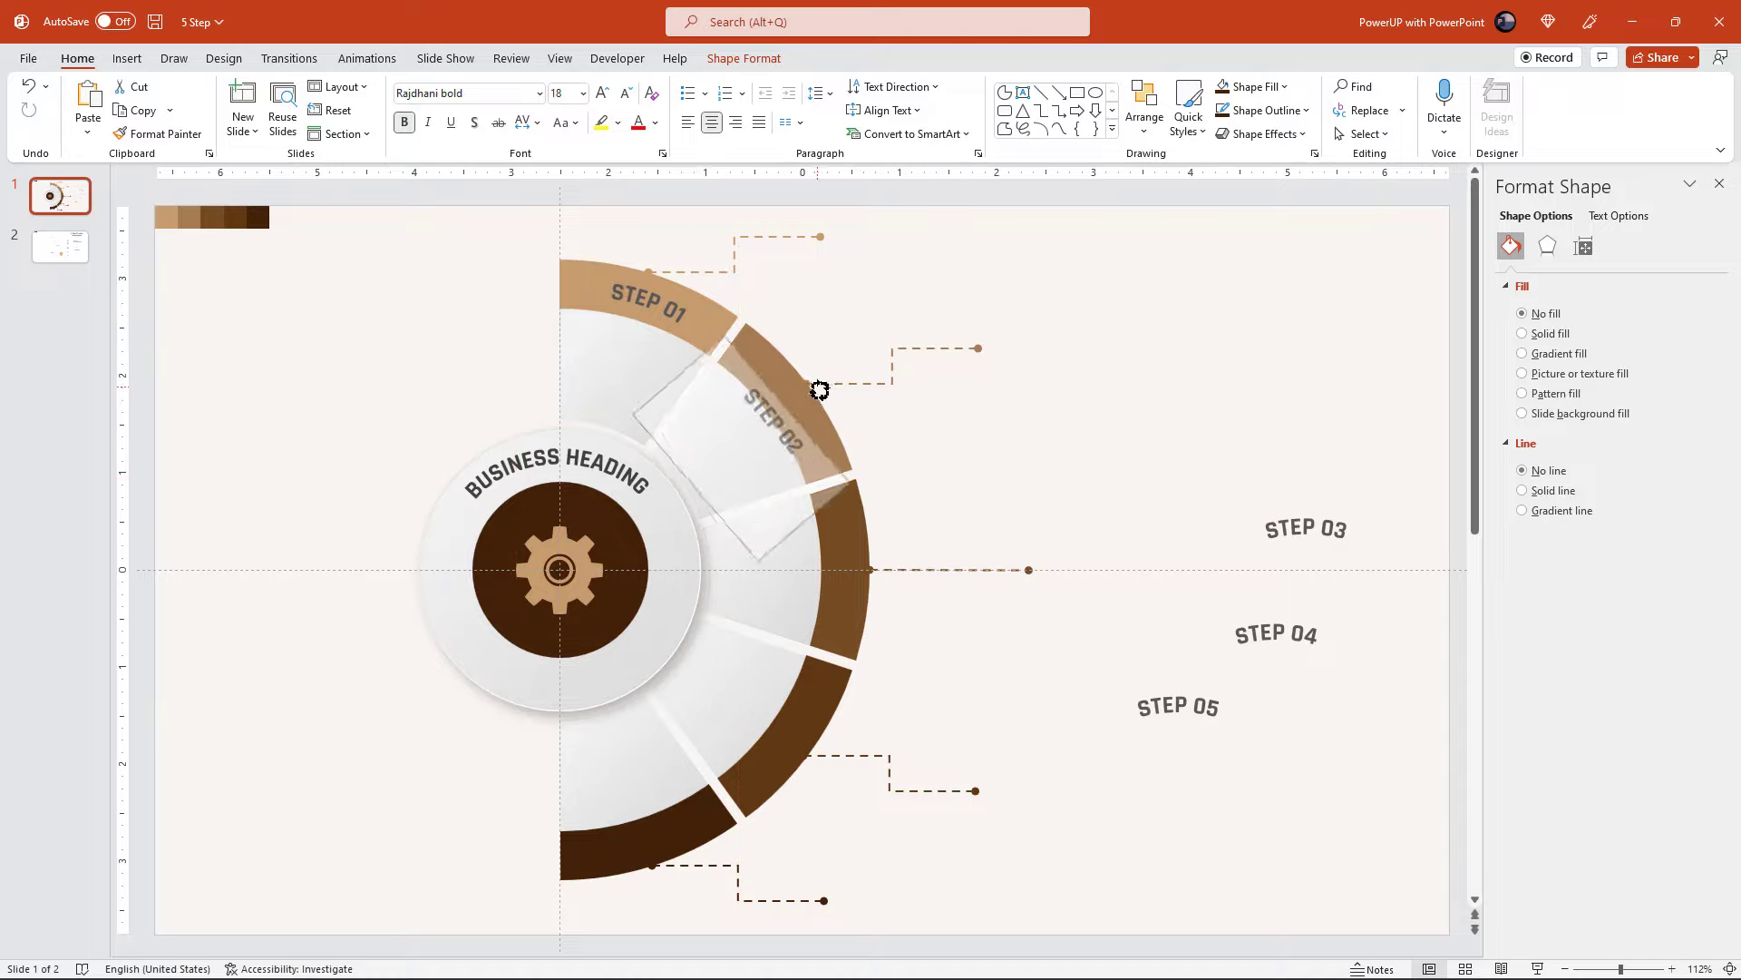
click(1306, 529)
mouse_move(1306, 494)
mouse_down()
mouse_move(1379, 623)
mouse_move(853, 600)
mouse_up()
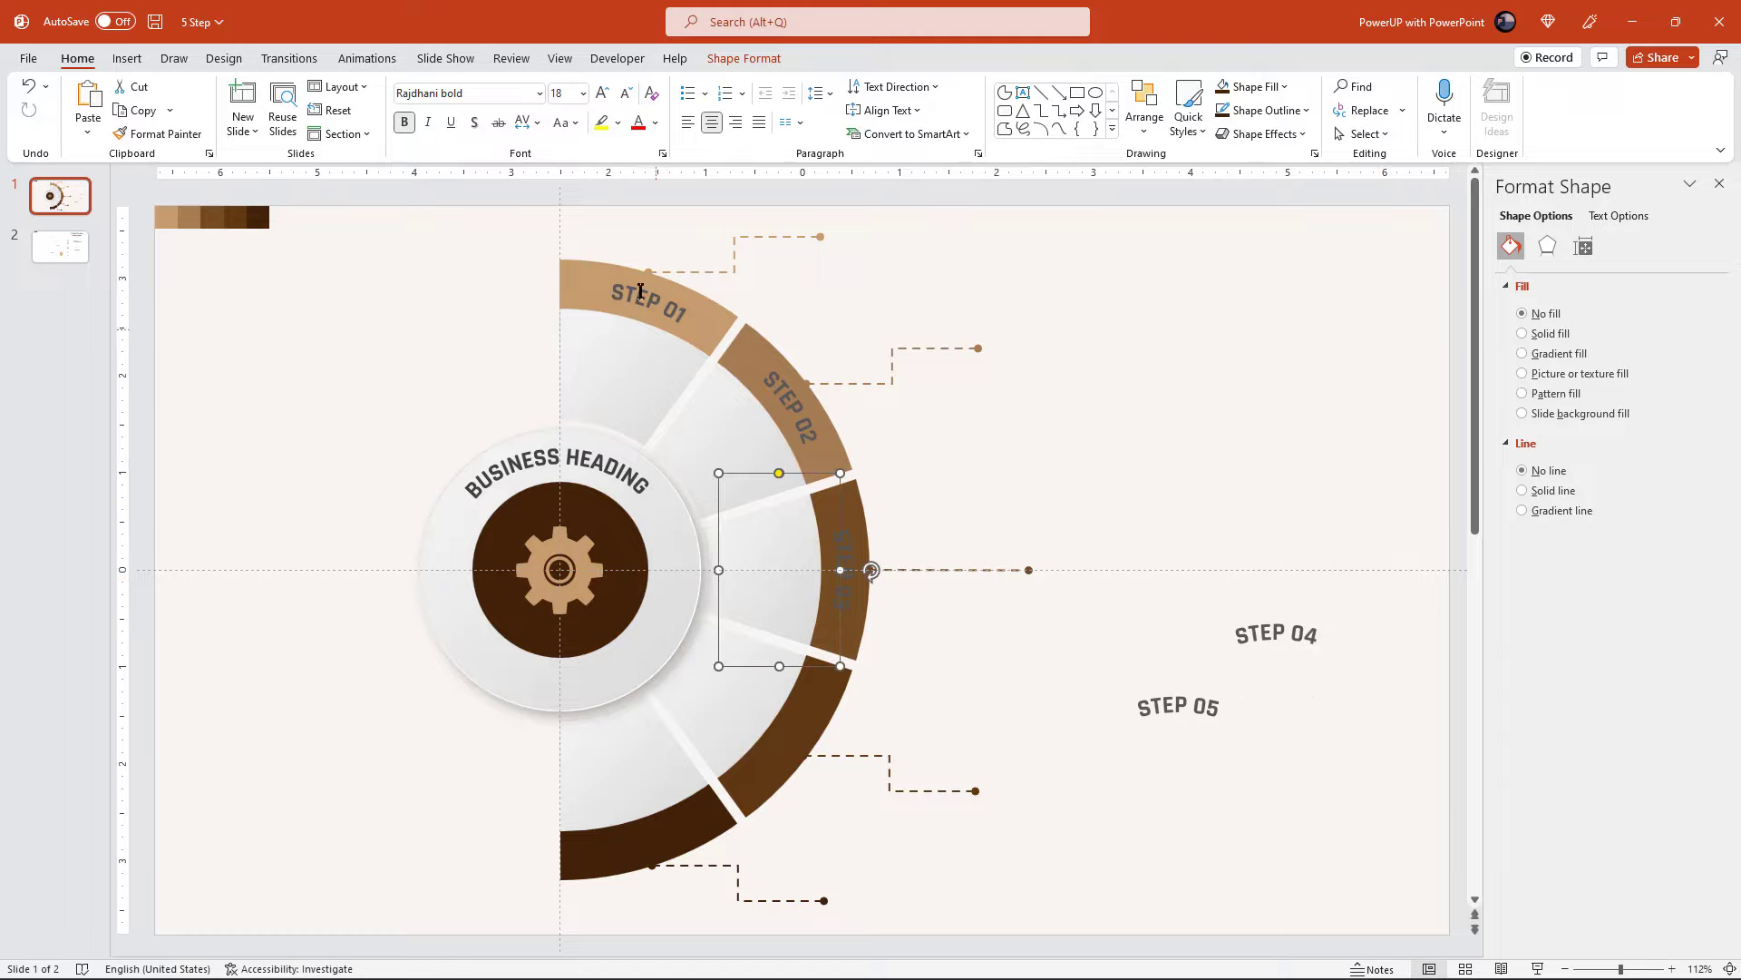
click(654, 123)
click(645, 175)
- Rotate and place STEP 04 and STEP 05 along the fourth and bottom arc segments
click(1286, 673)
mouse_move(1279, 609)
mouse_down()
mouse_move(1348, 739)
mouse_move(1355, 689)
mouse_move(817, 697)
mouse_up()
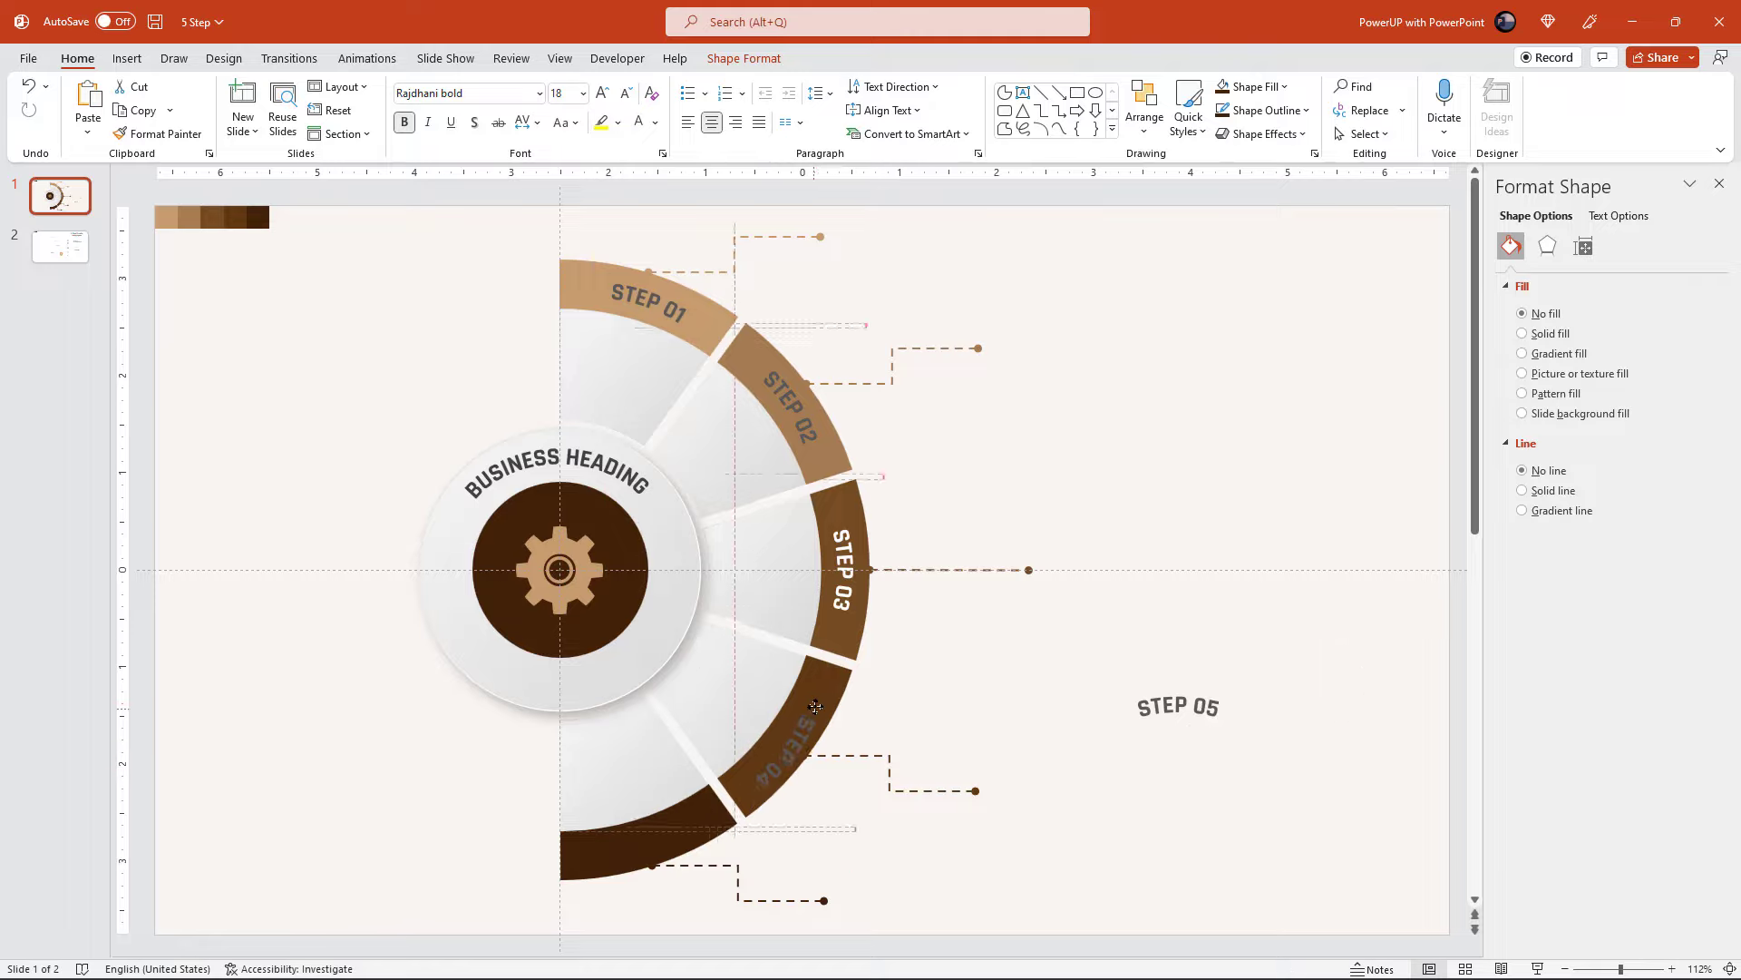
drag(817, 697, 814, 700)
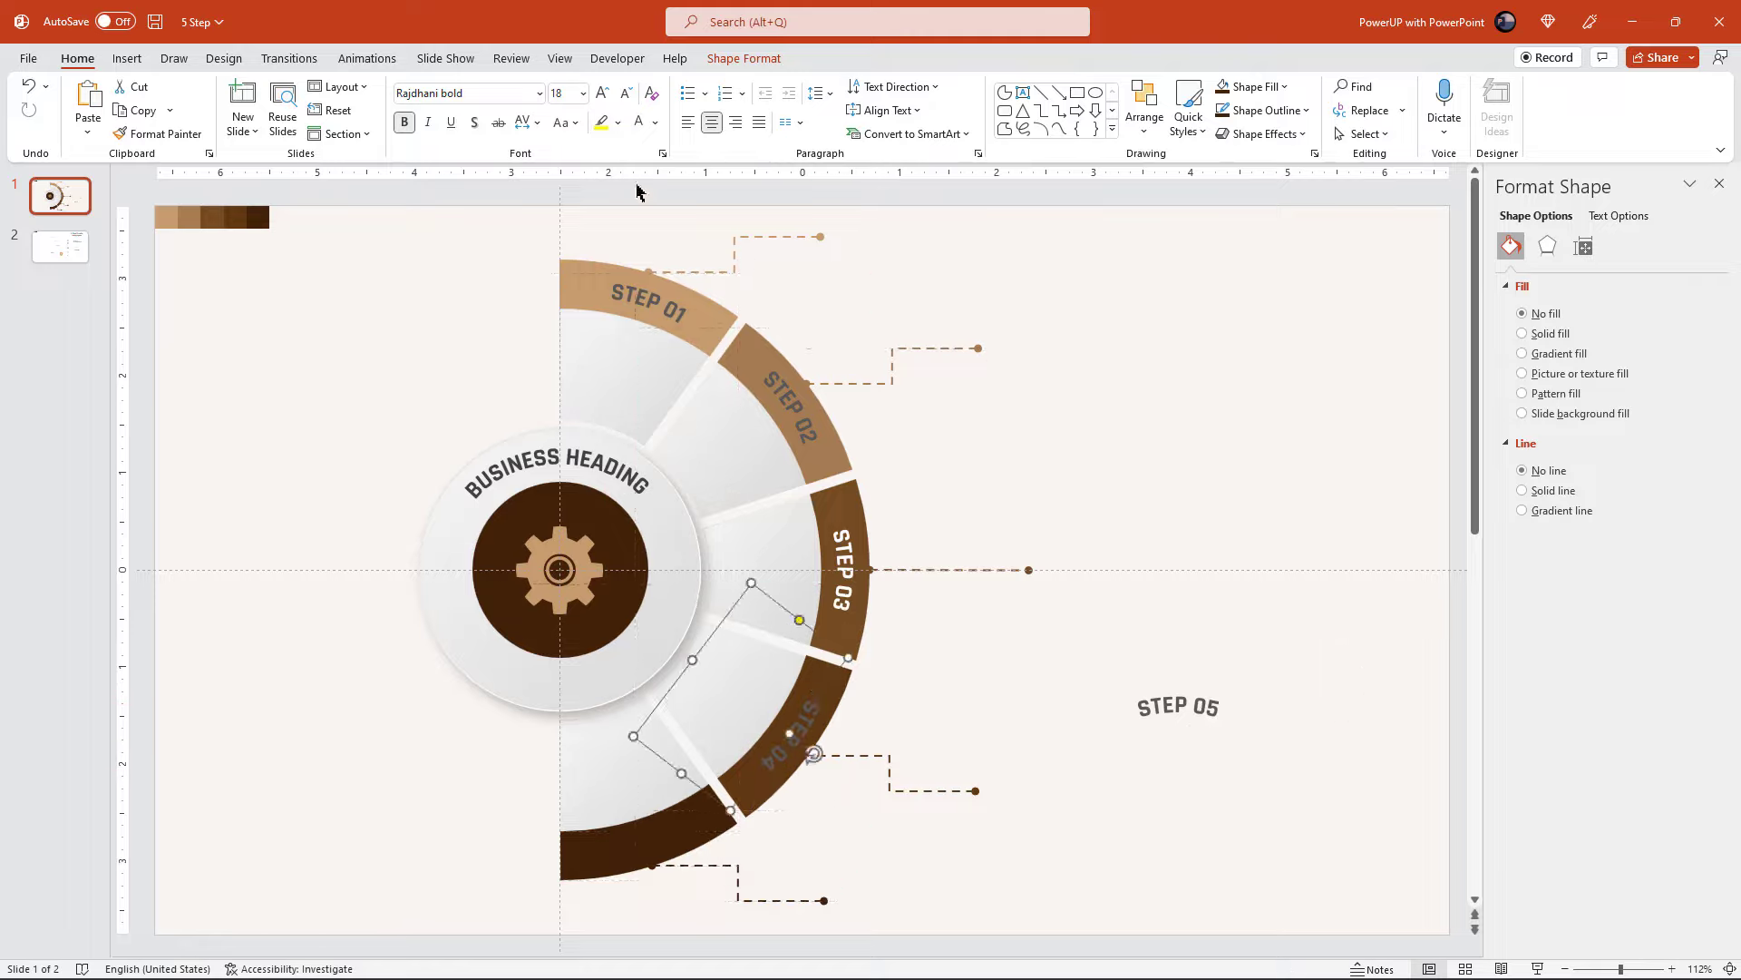
click(1167, 792)
mouse_move(1183, 682)
mouse_down()
mouse_move(1248, 847)
mouse_move(705, 871)
mouse_move(688, 831)
mouse_up()
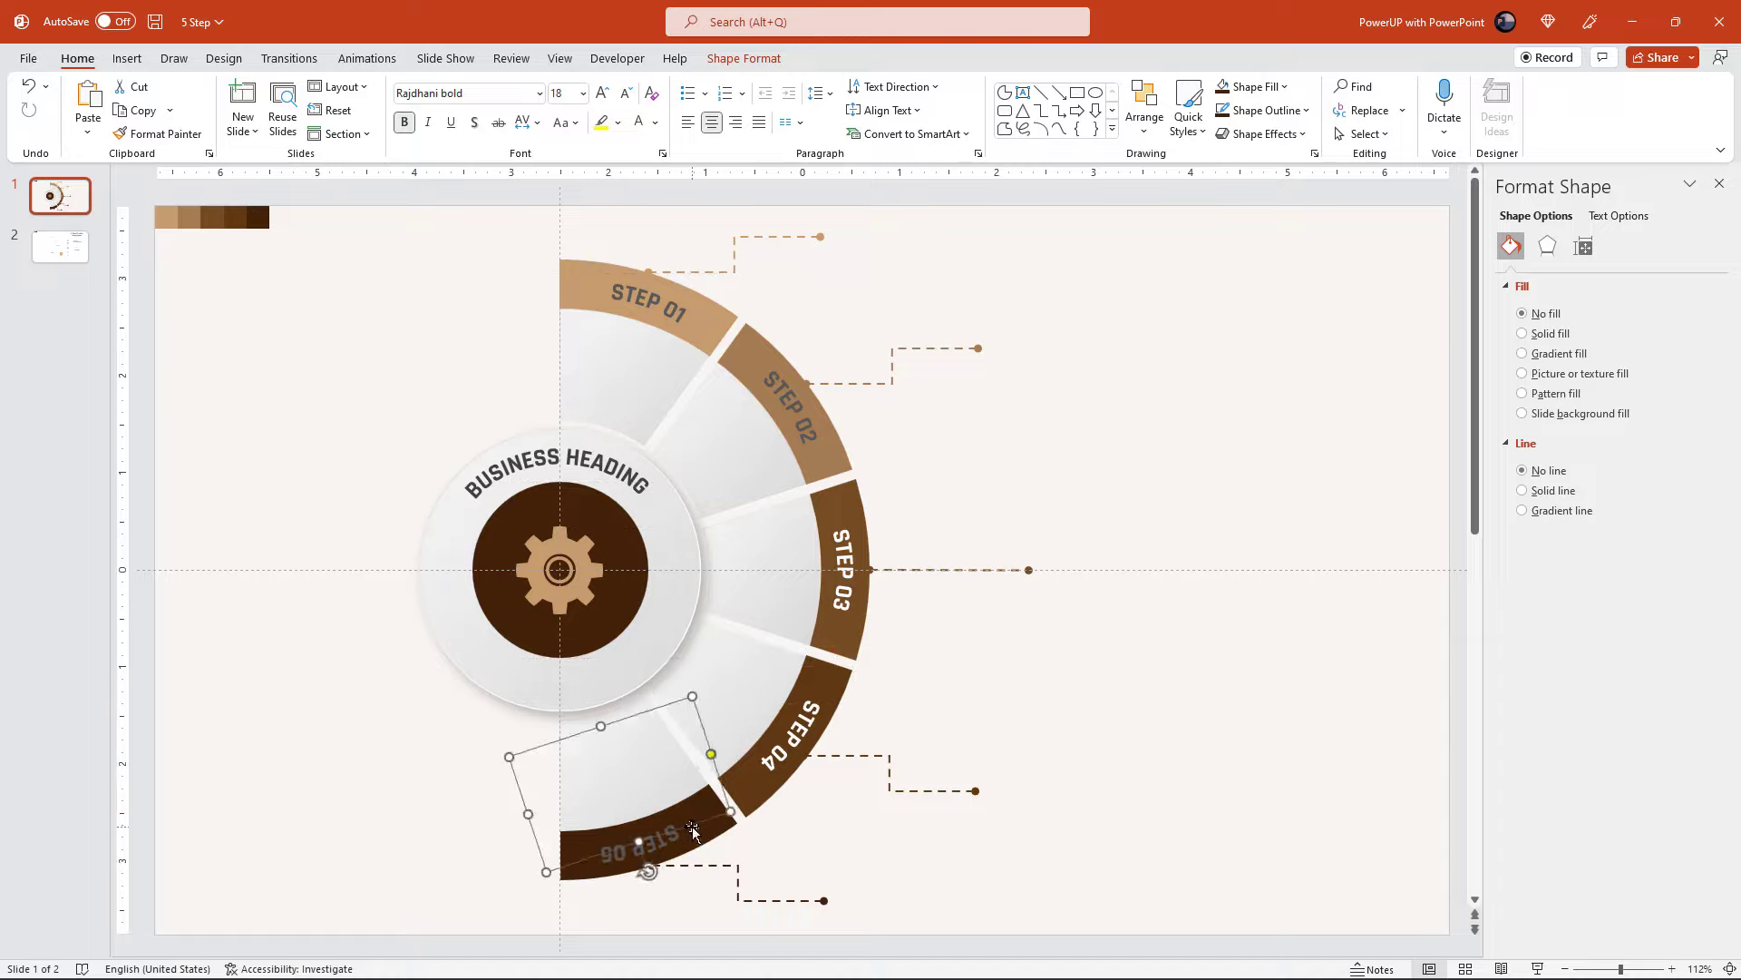
drag(688, 831, 698, 823)
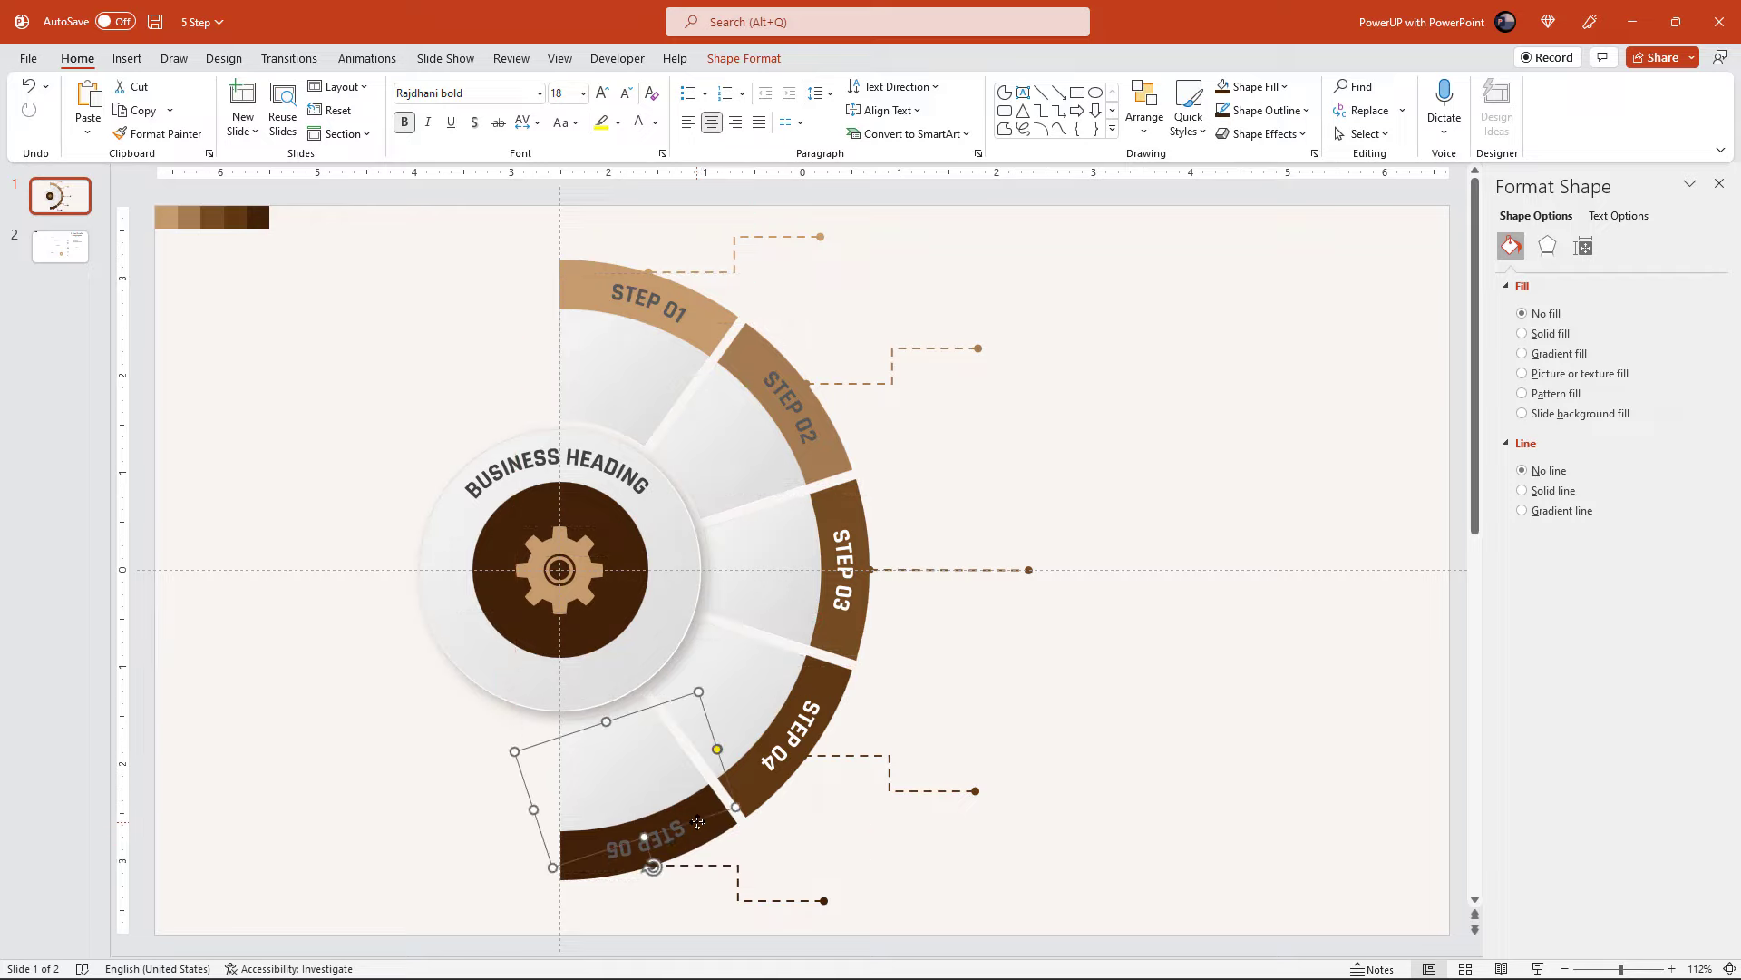
click(355, 465)
- Bring the lightbulb, clipboard, star, chart and runner icons from slide 2 onto slide 1
click(80, 261)
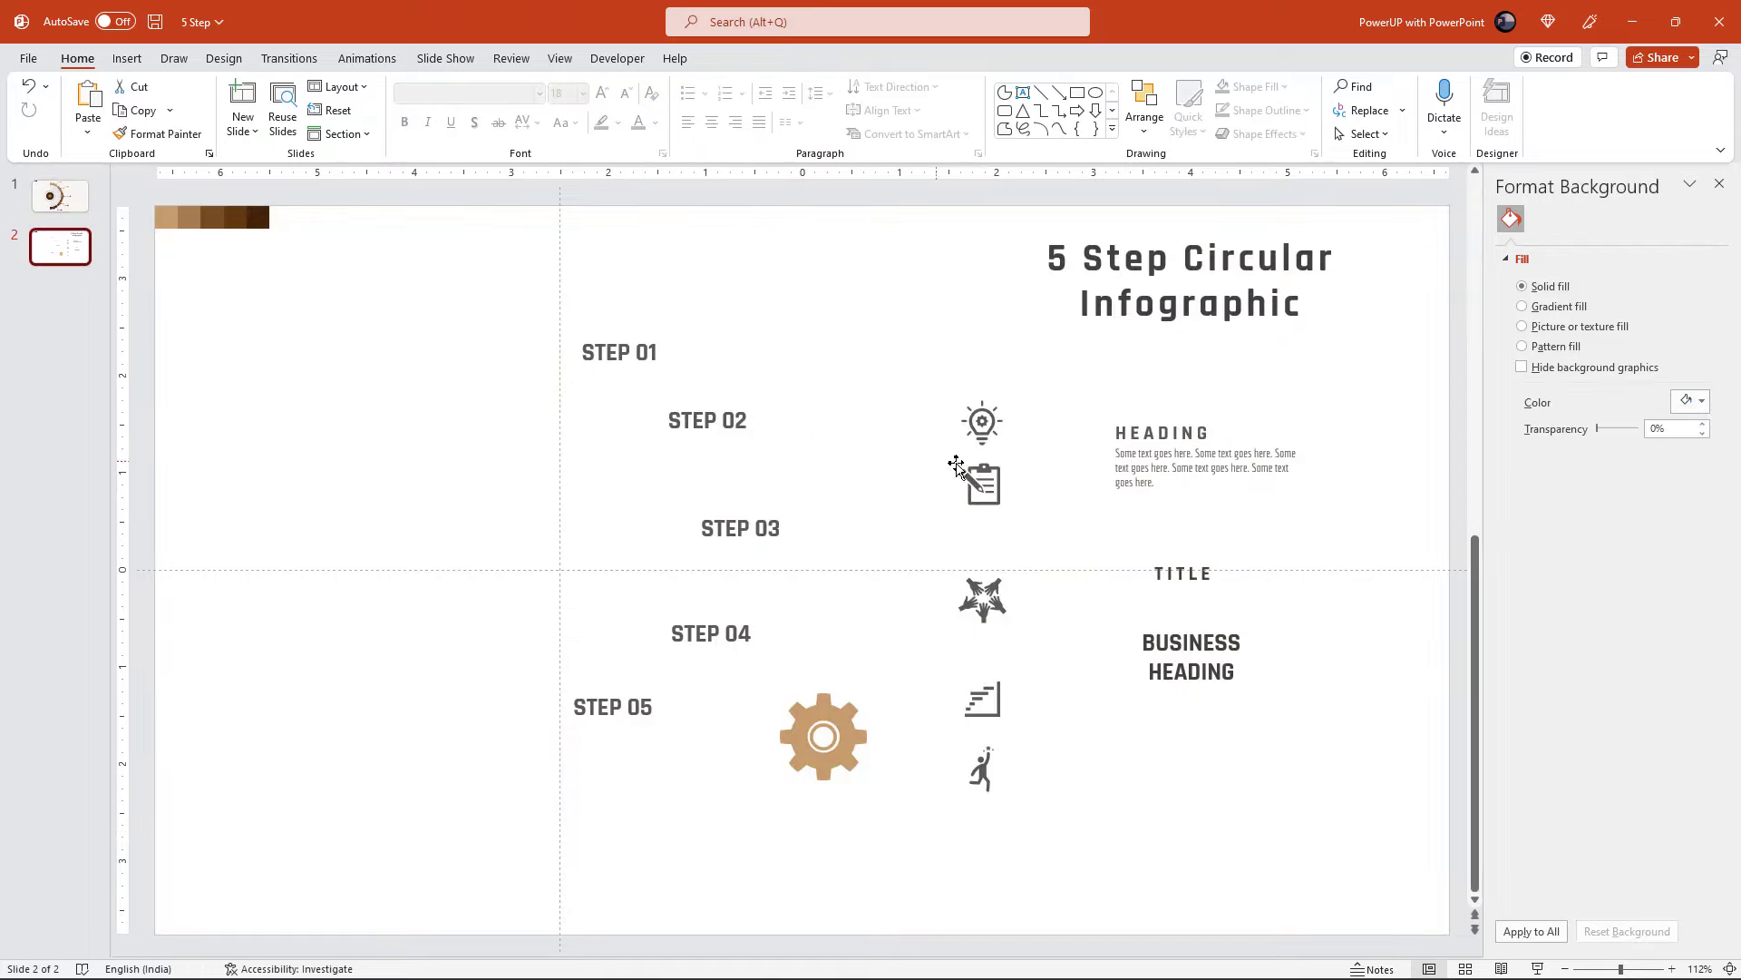
click(982, 425)
shift+click(983, 484)
shift+click(982, 598)
shift+click(983, 700)
shift+click(982, 769)
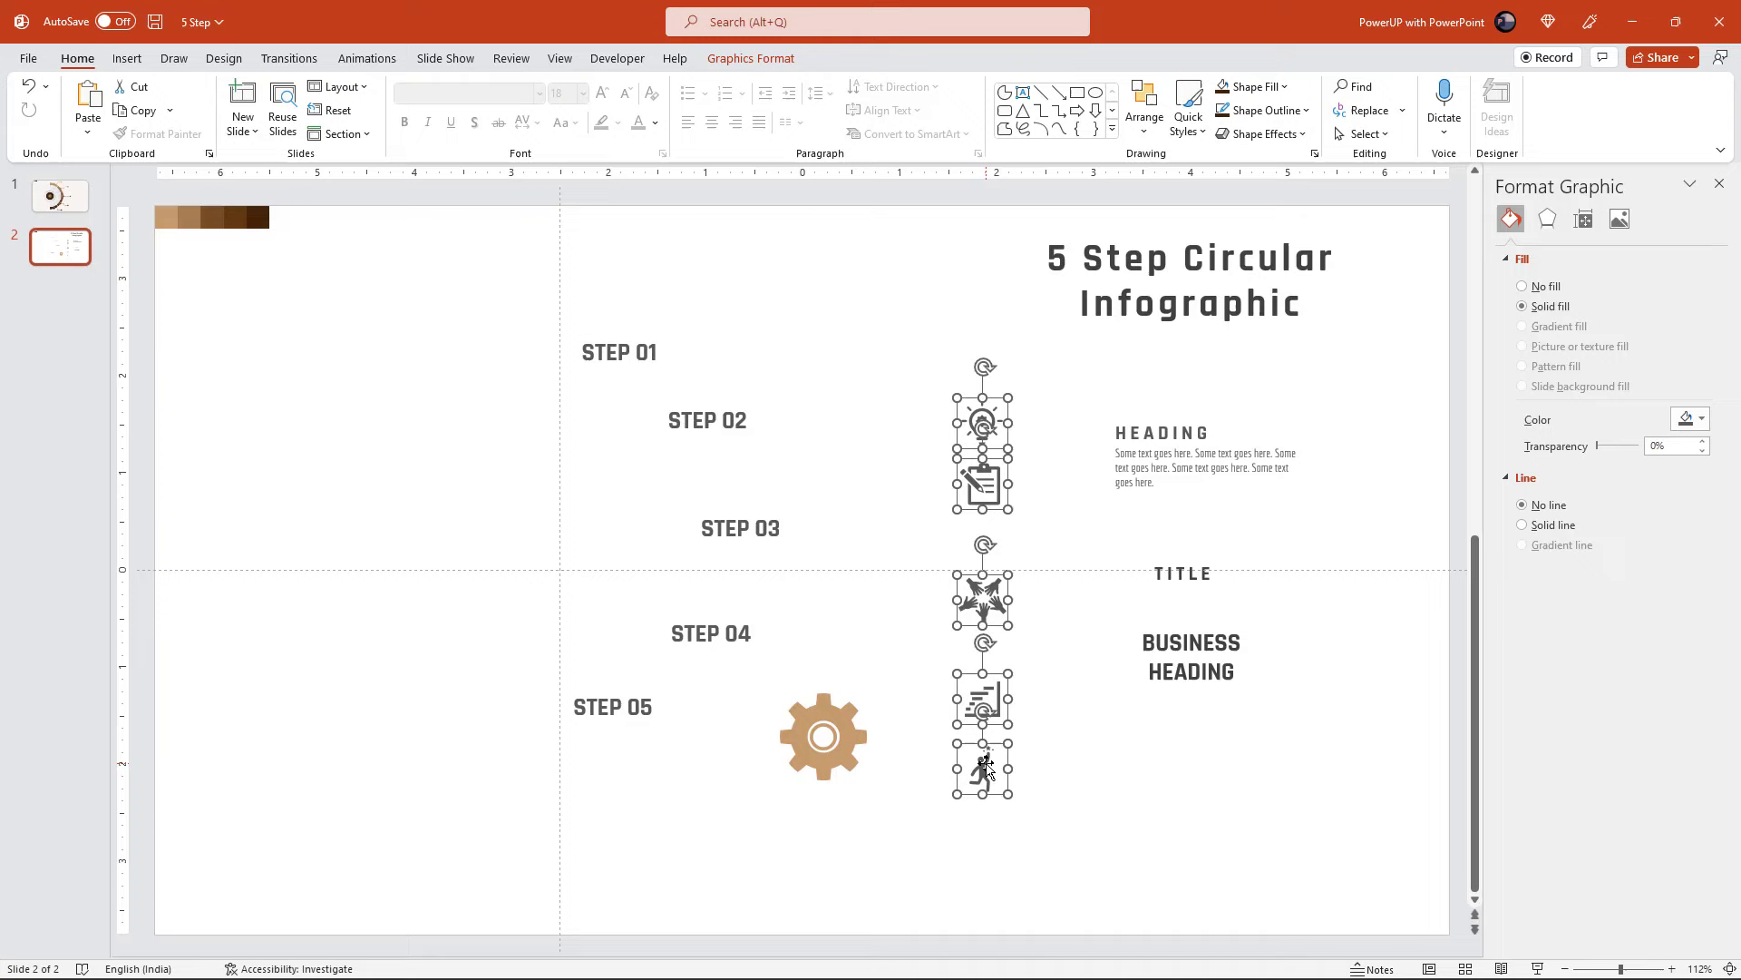
click(74, 209)
key(ctrl+v)
- Place the lightbulb, clipboard, star, chart and runner icons into the STEP 01–05 segments
mouse_move(982, 484)
mouse_down()
mouse_move(1127, 453)
mouse_move(618, 343)
mouse_up()
drag(1130, 456, 725, 417)
drag(1131, 571, 763, 541)
drag(1131, 672, 734, 668)
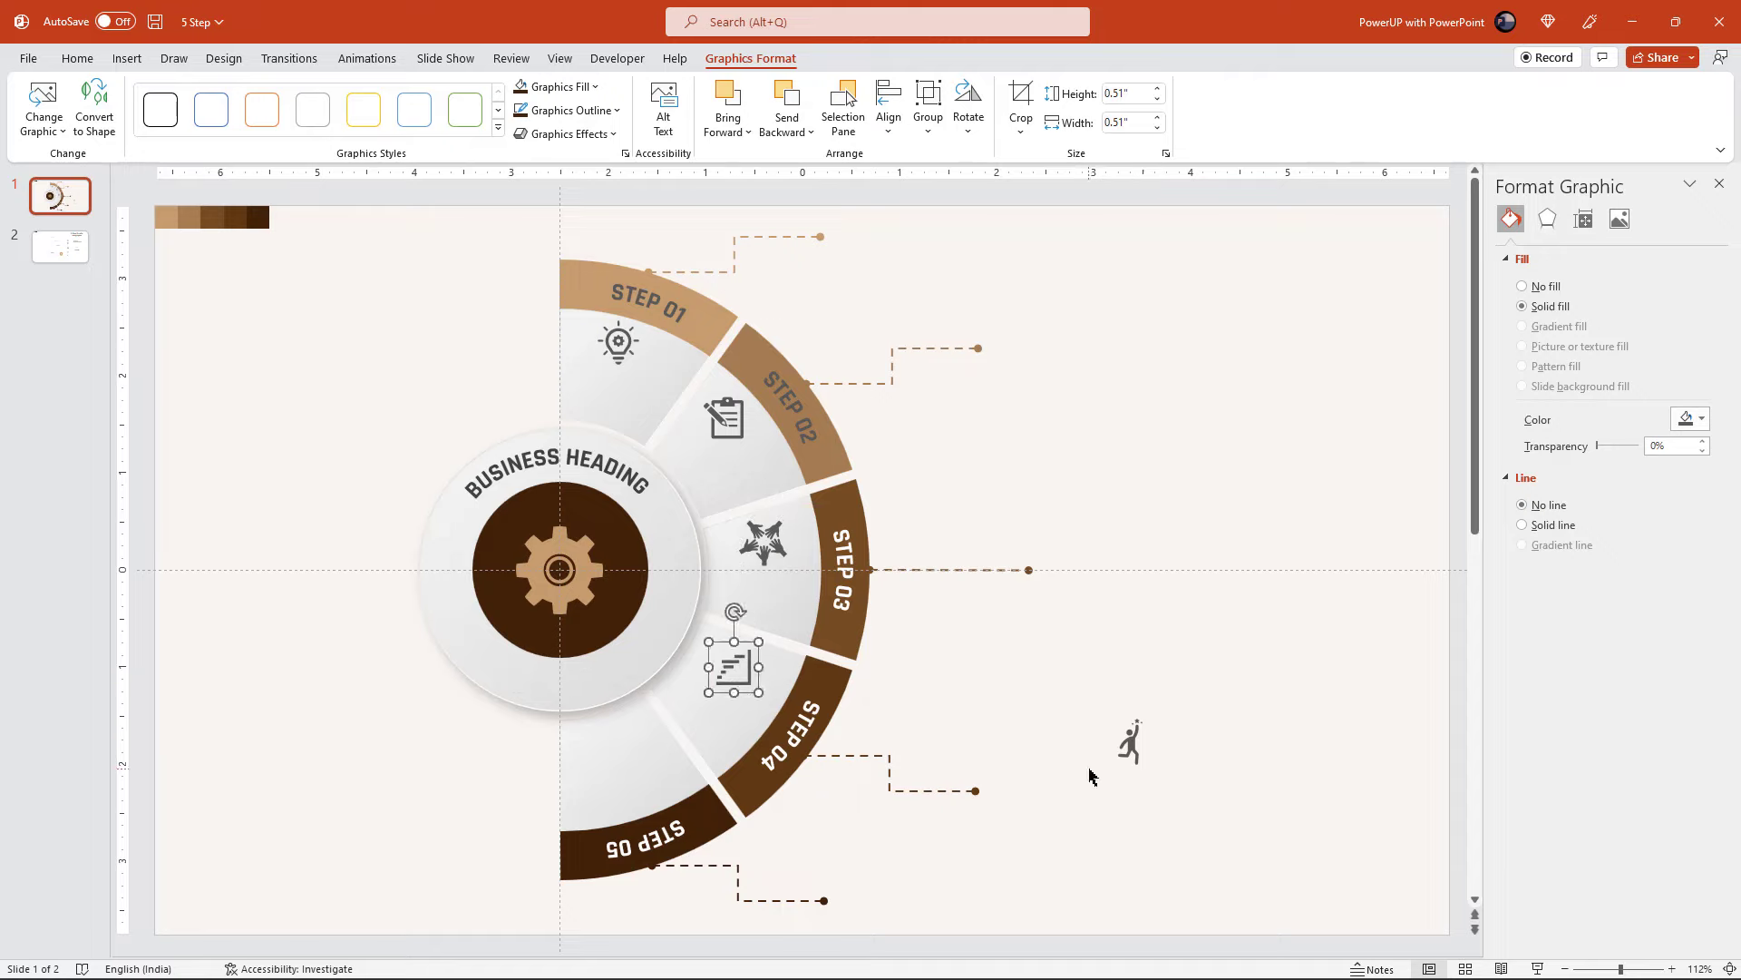
mouse_move(1129, 744)
mouse_down()
mouse_move(661, 758)
mouse_move(626, 740)
mouse_up()
- Copy the TITLE label from slide 2 and place it under the lightbulb in STEP 01
scroll(898, 531, down, 3)
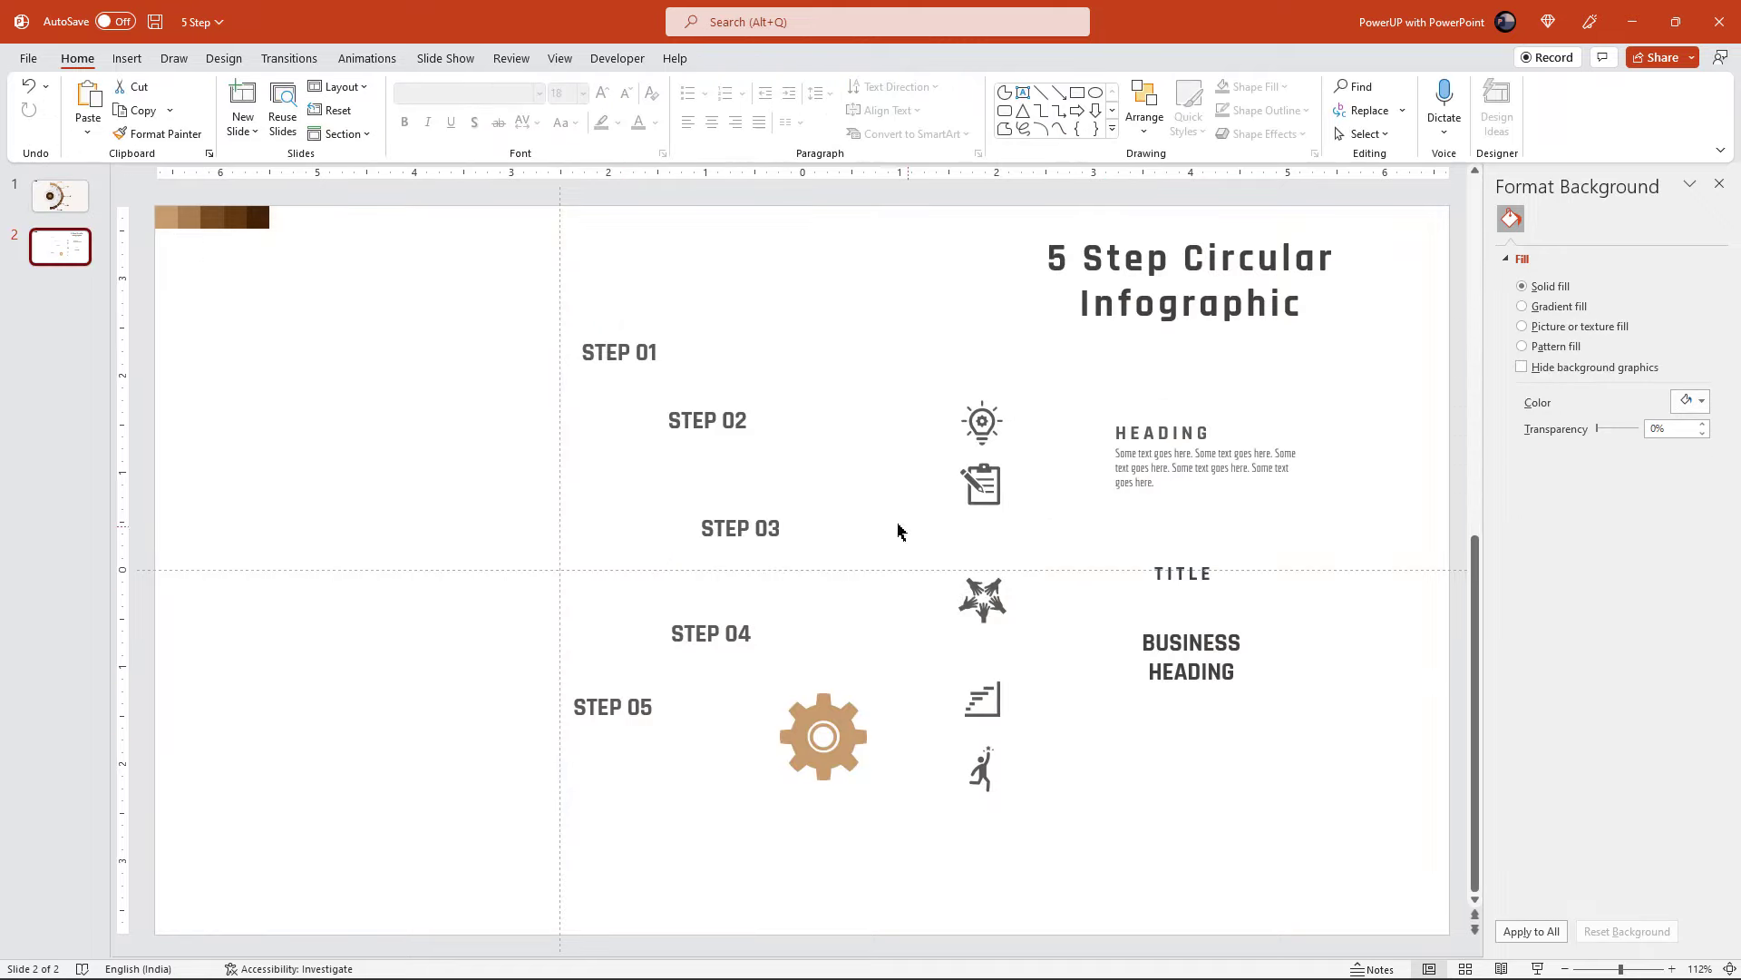
click(1179, 573)
key(ctrl+c)
scroll(1179, 580, up, 3)
key(ctrl+v)
mouse_move(1165, 588)
mouse_down()
mouse_move(589, 400)
mouse_move(742, 493)
mouse_move(783, 608)
mouse_move(748, 735)
mouse_move(644, 810)
mouse_up()
- Copy the HEADING text block from slide 2 and paste it onto slide 1
click(60, 246)
click(1179, 454)
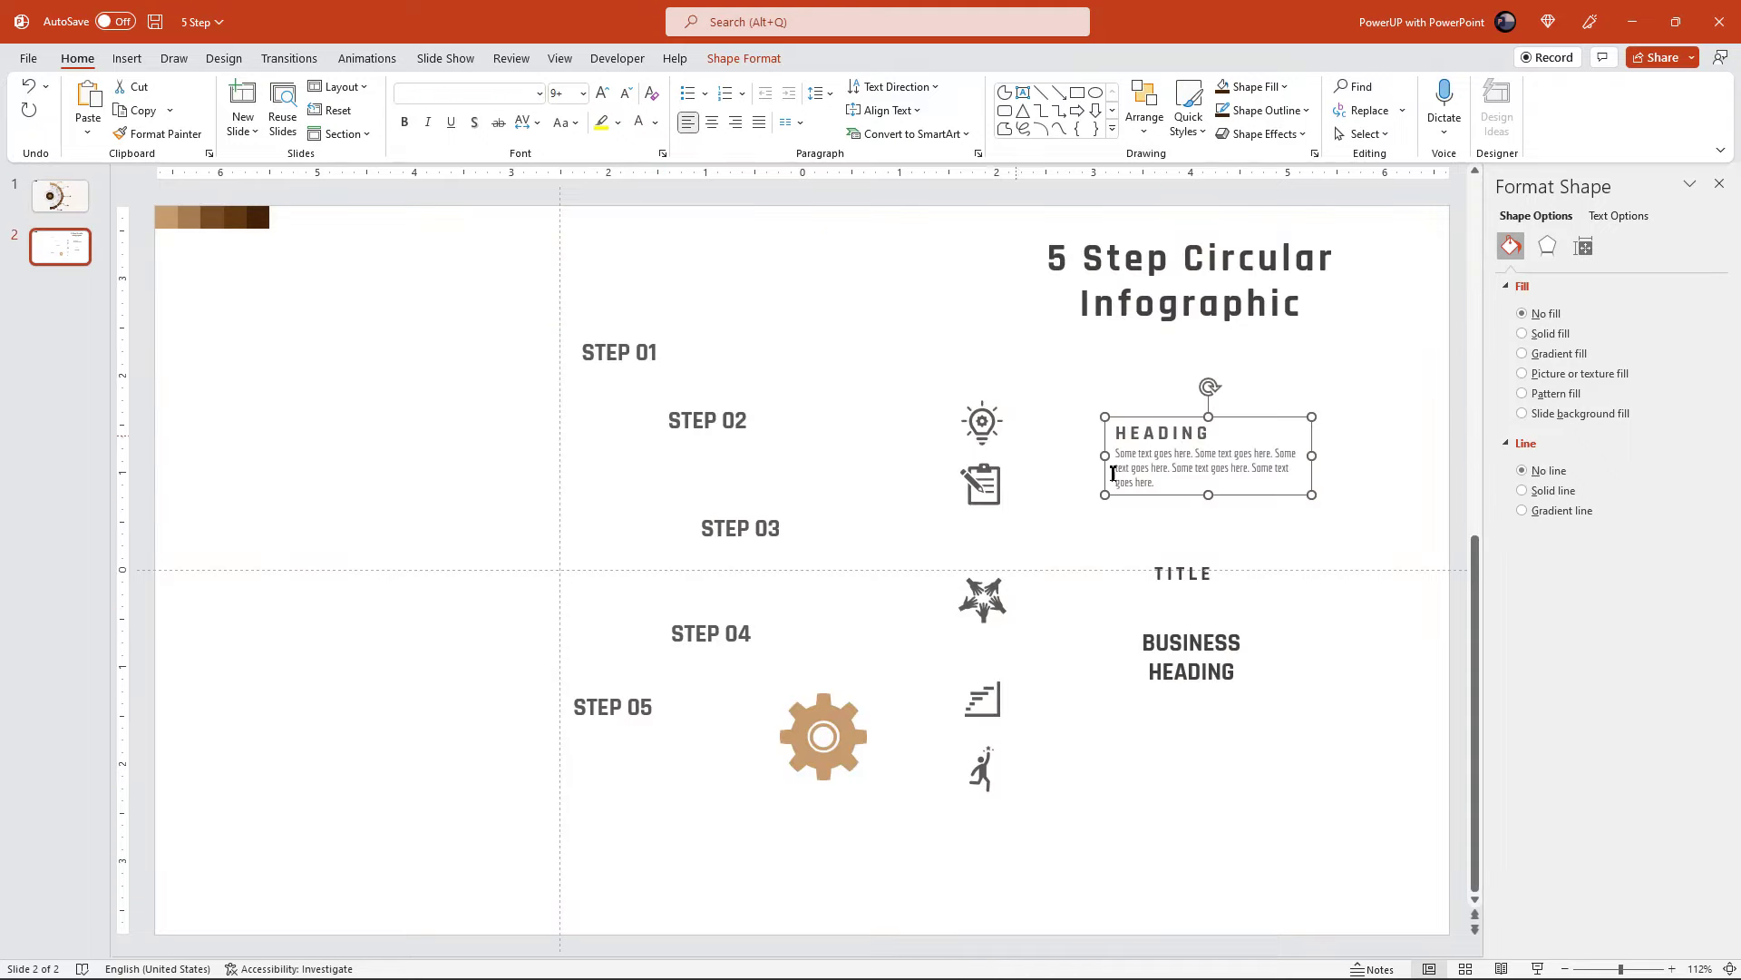
key(ctrl+c)
click(60, 195)
key(ctrl+v)
- Position the HEADING at the callout line end, then select the STEP 05 and STEP 04 callout lines
mouse_move(1156, 500)
mouse_down()
mouse_move(884, 295)
mouse_move(1058, 402)
mouse_move(1108, 605)
mouse_move(1057, 850)
mouse_move(904, 934)
mouse_up()
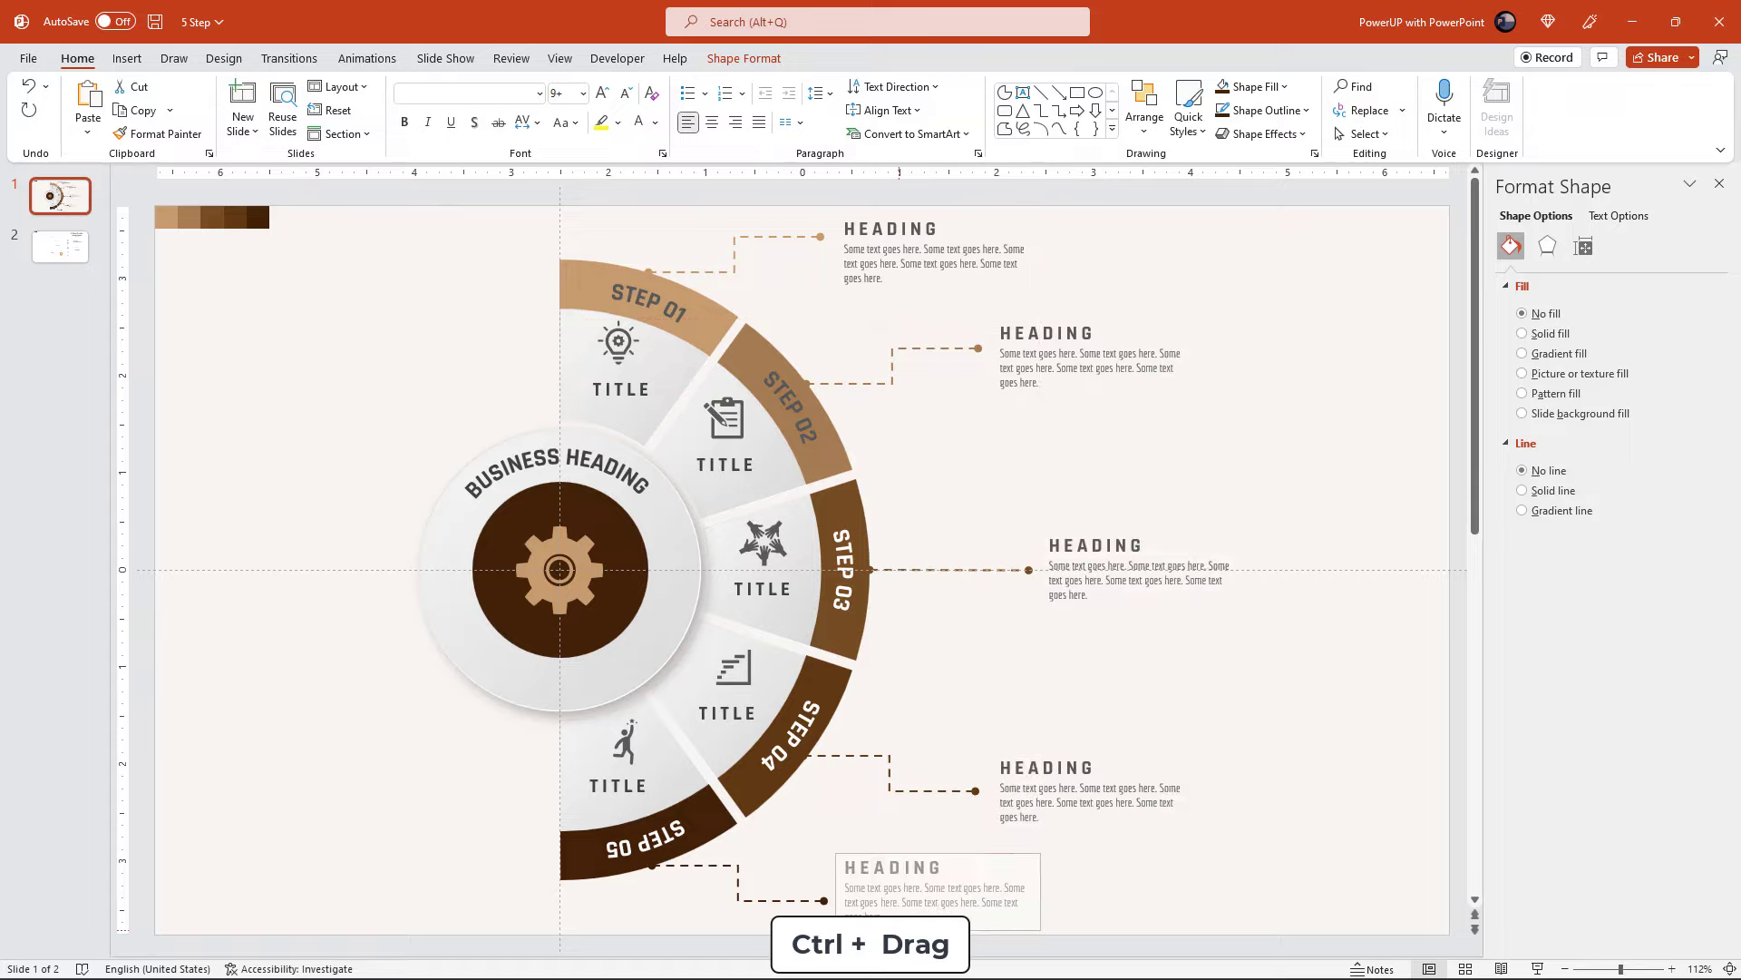
click(803, 918)
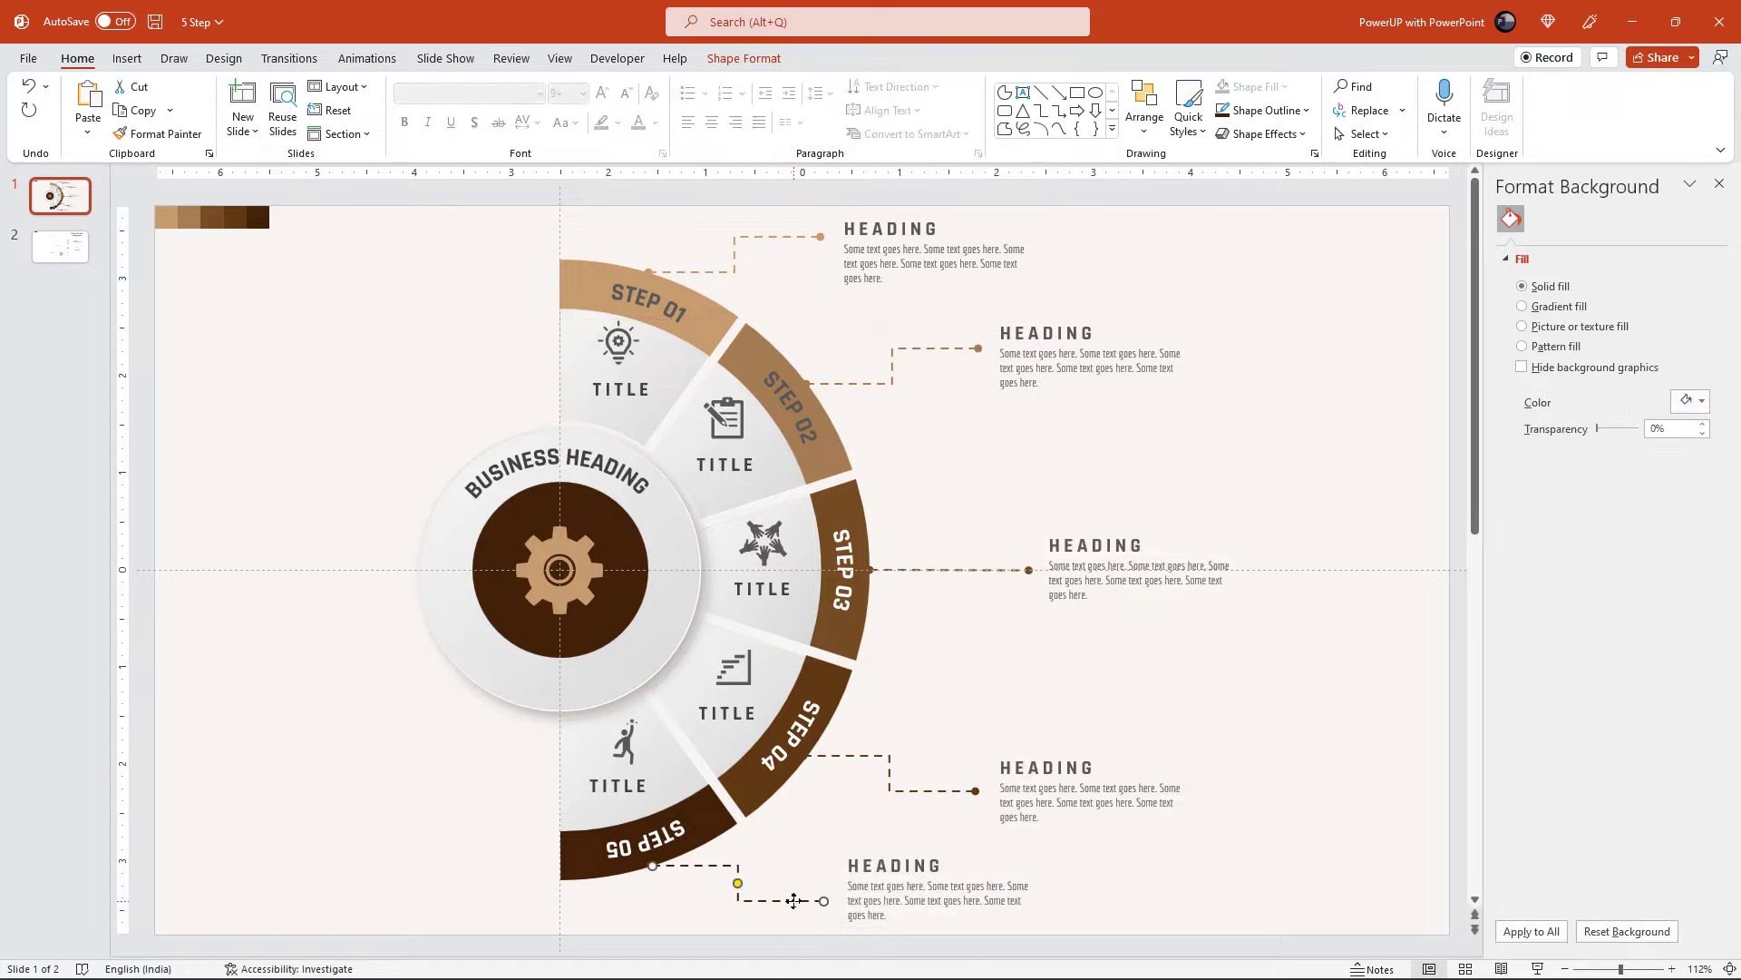
shift+click(789, 901)
shift+click(917, 796)
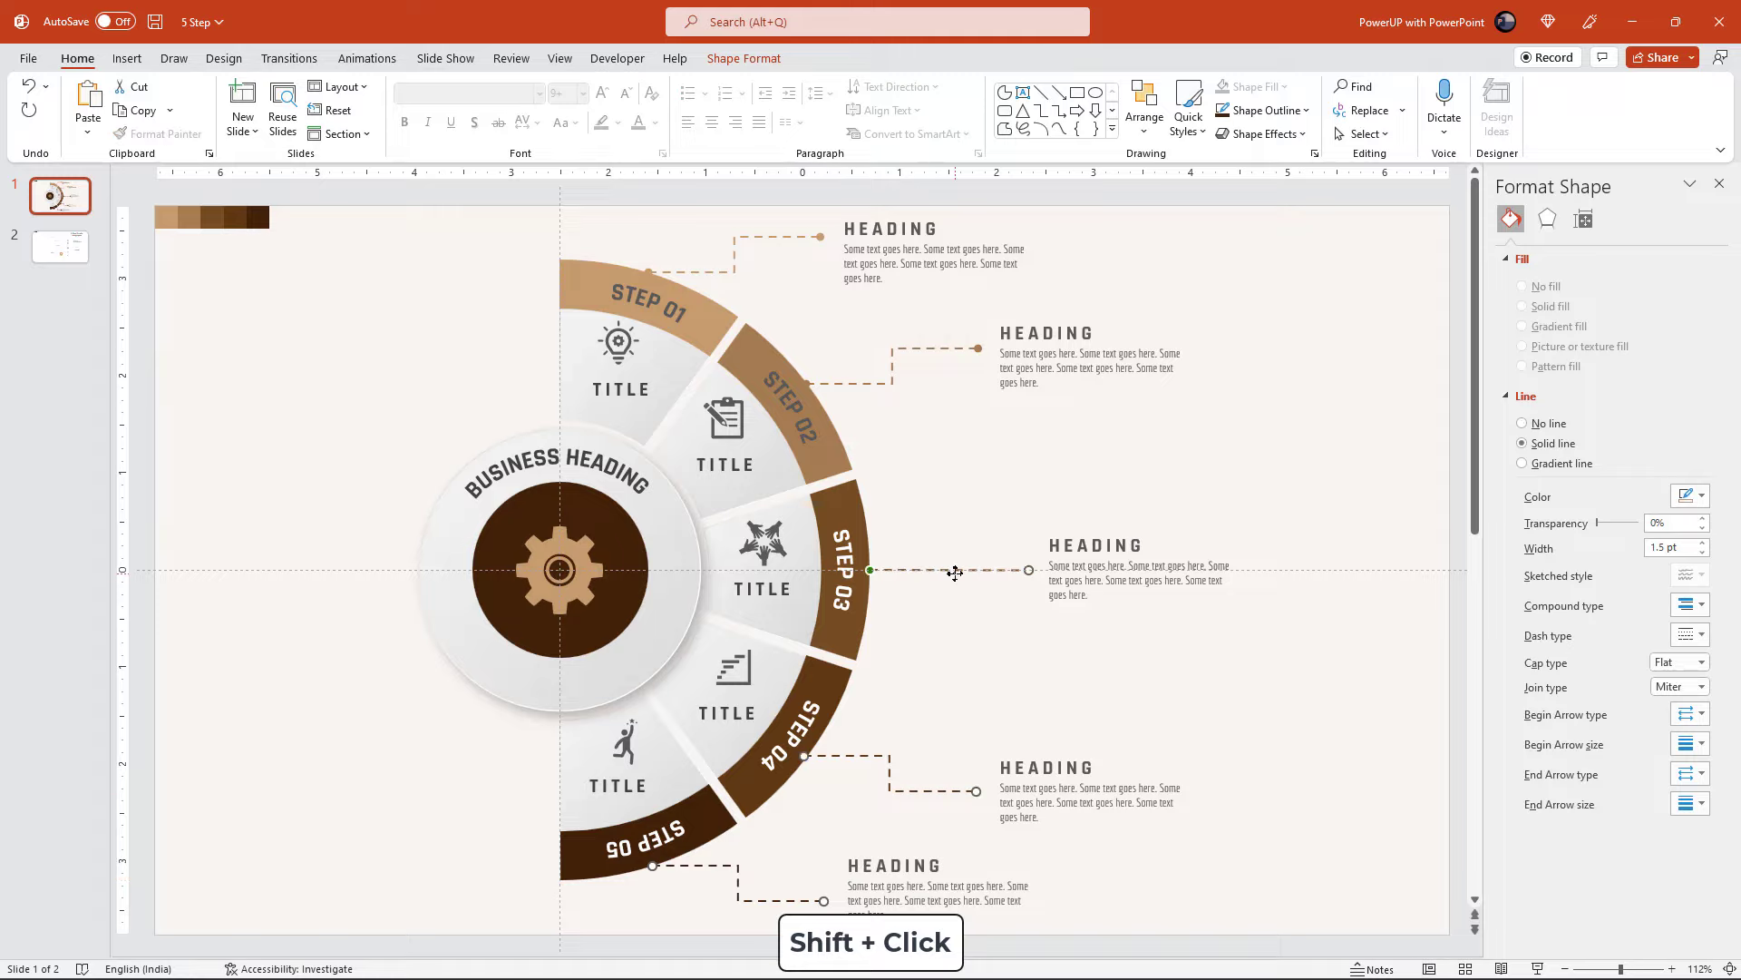
- Give the selected dashed callout lines a soft outer shadow with 43% transparency
shift+click(889, 385)
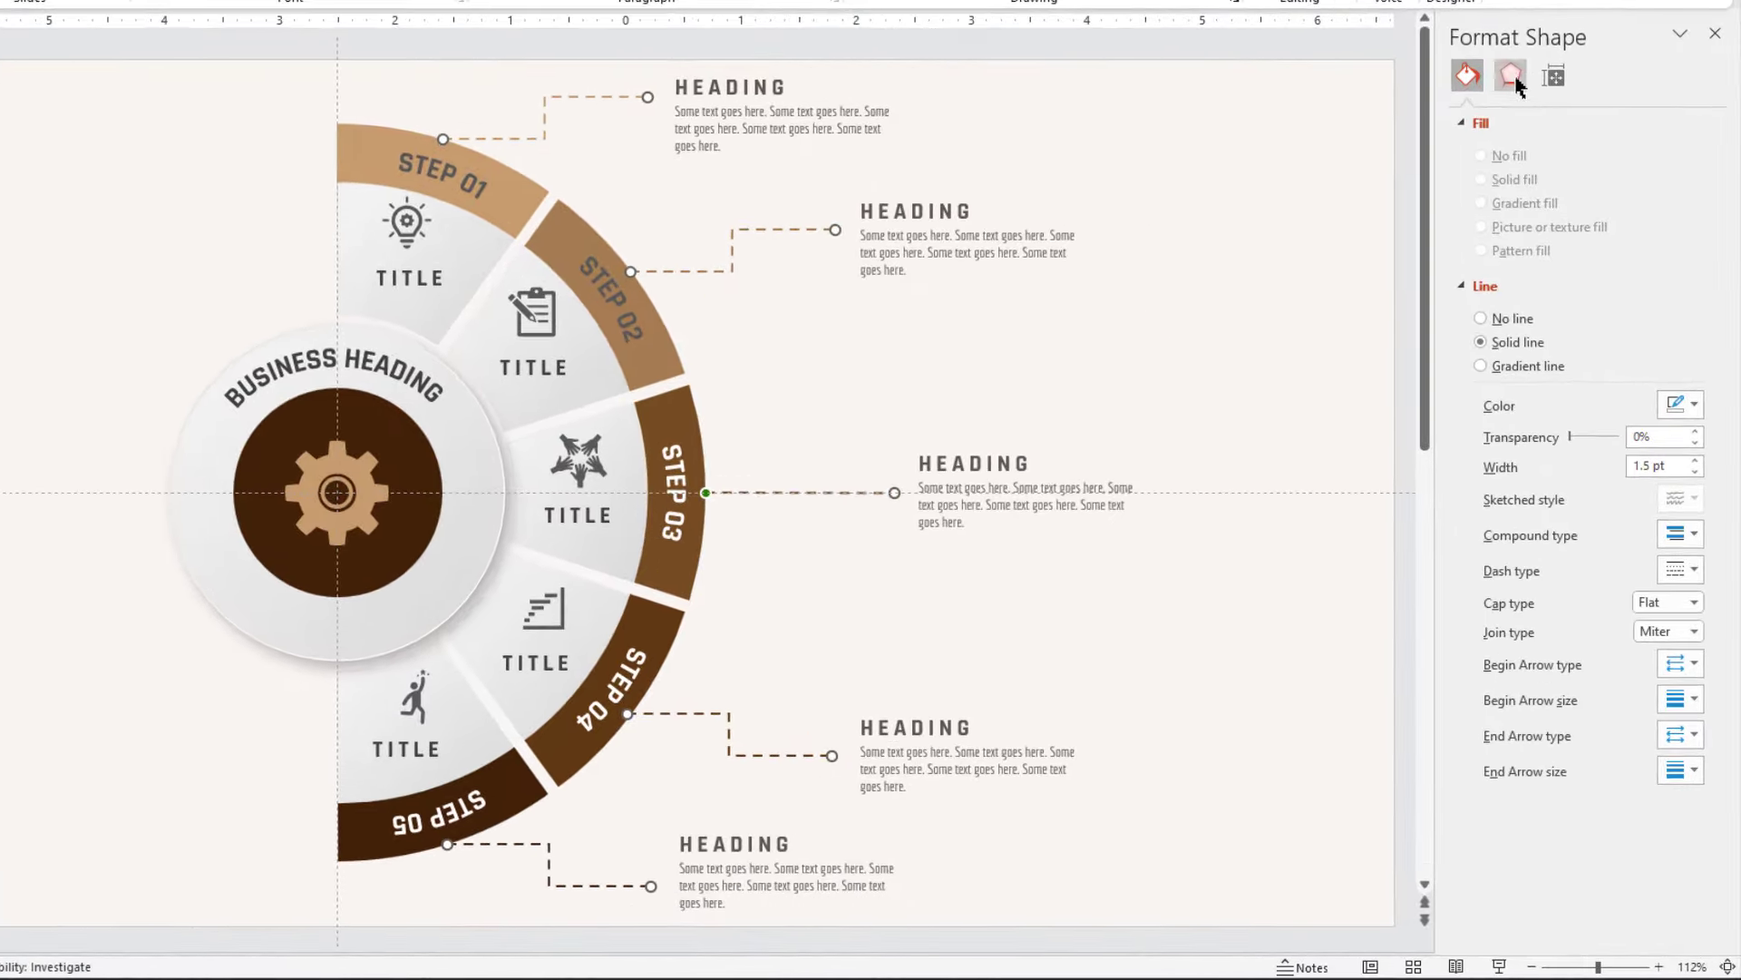
click(1548, 220)
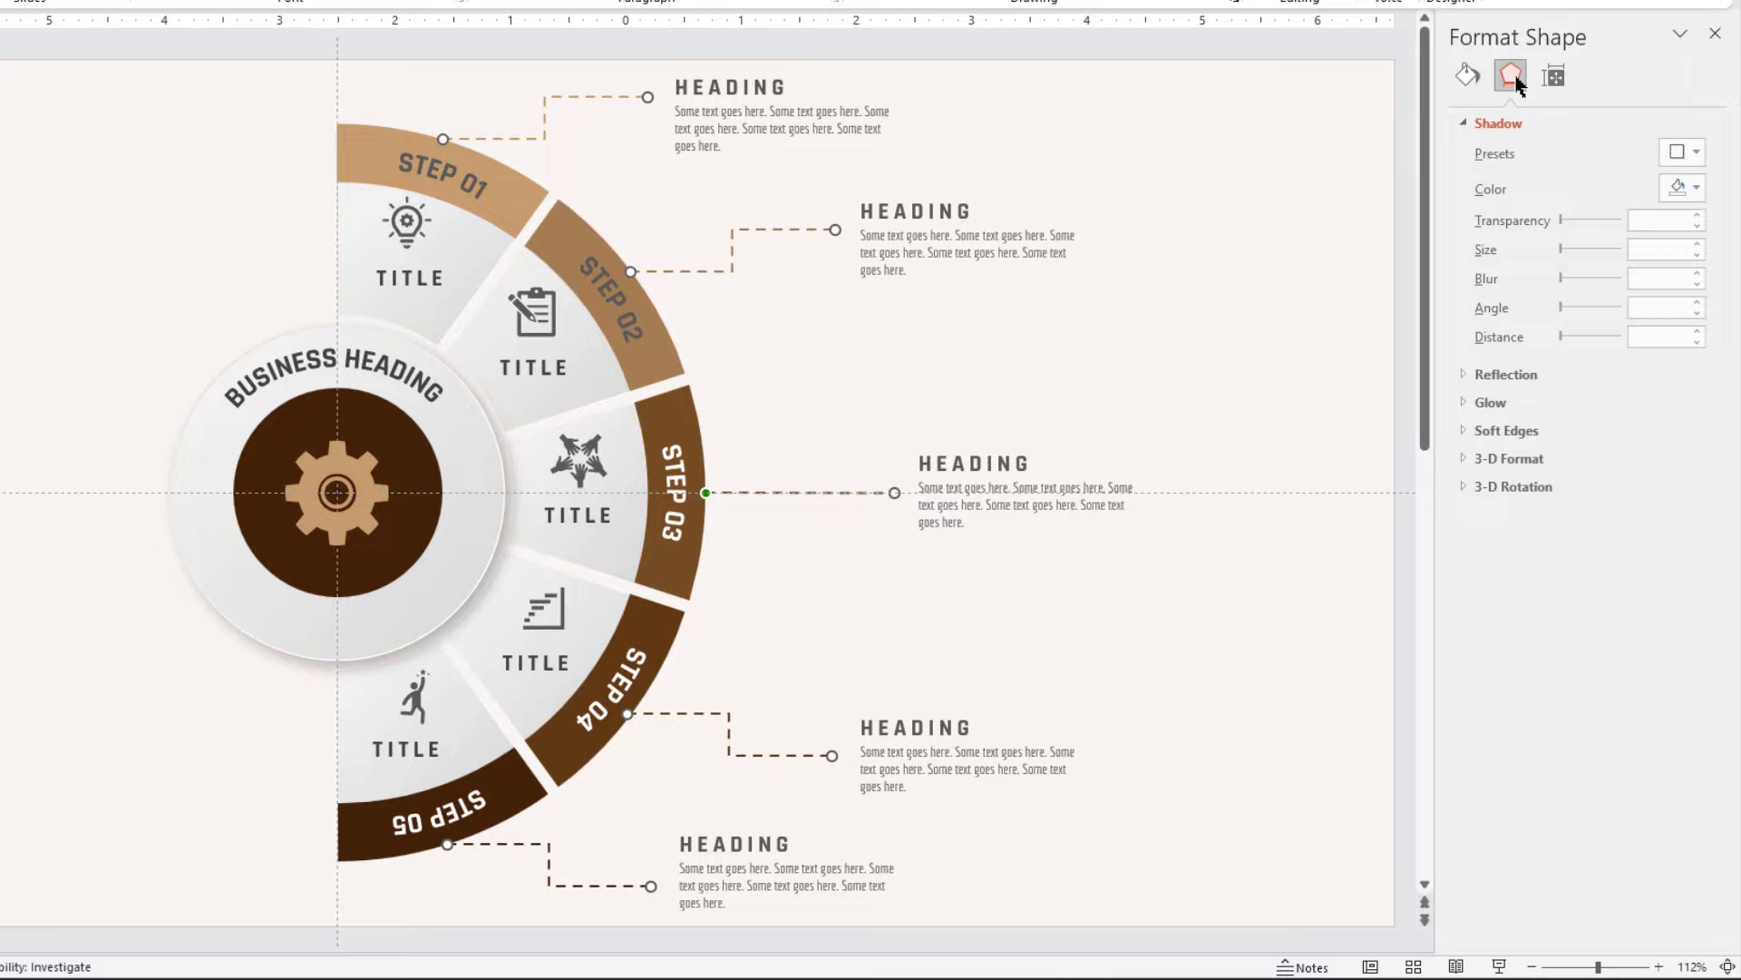
click(1682, 153)
click(1644, 388)
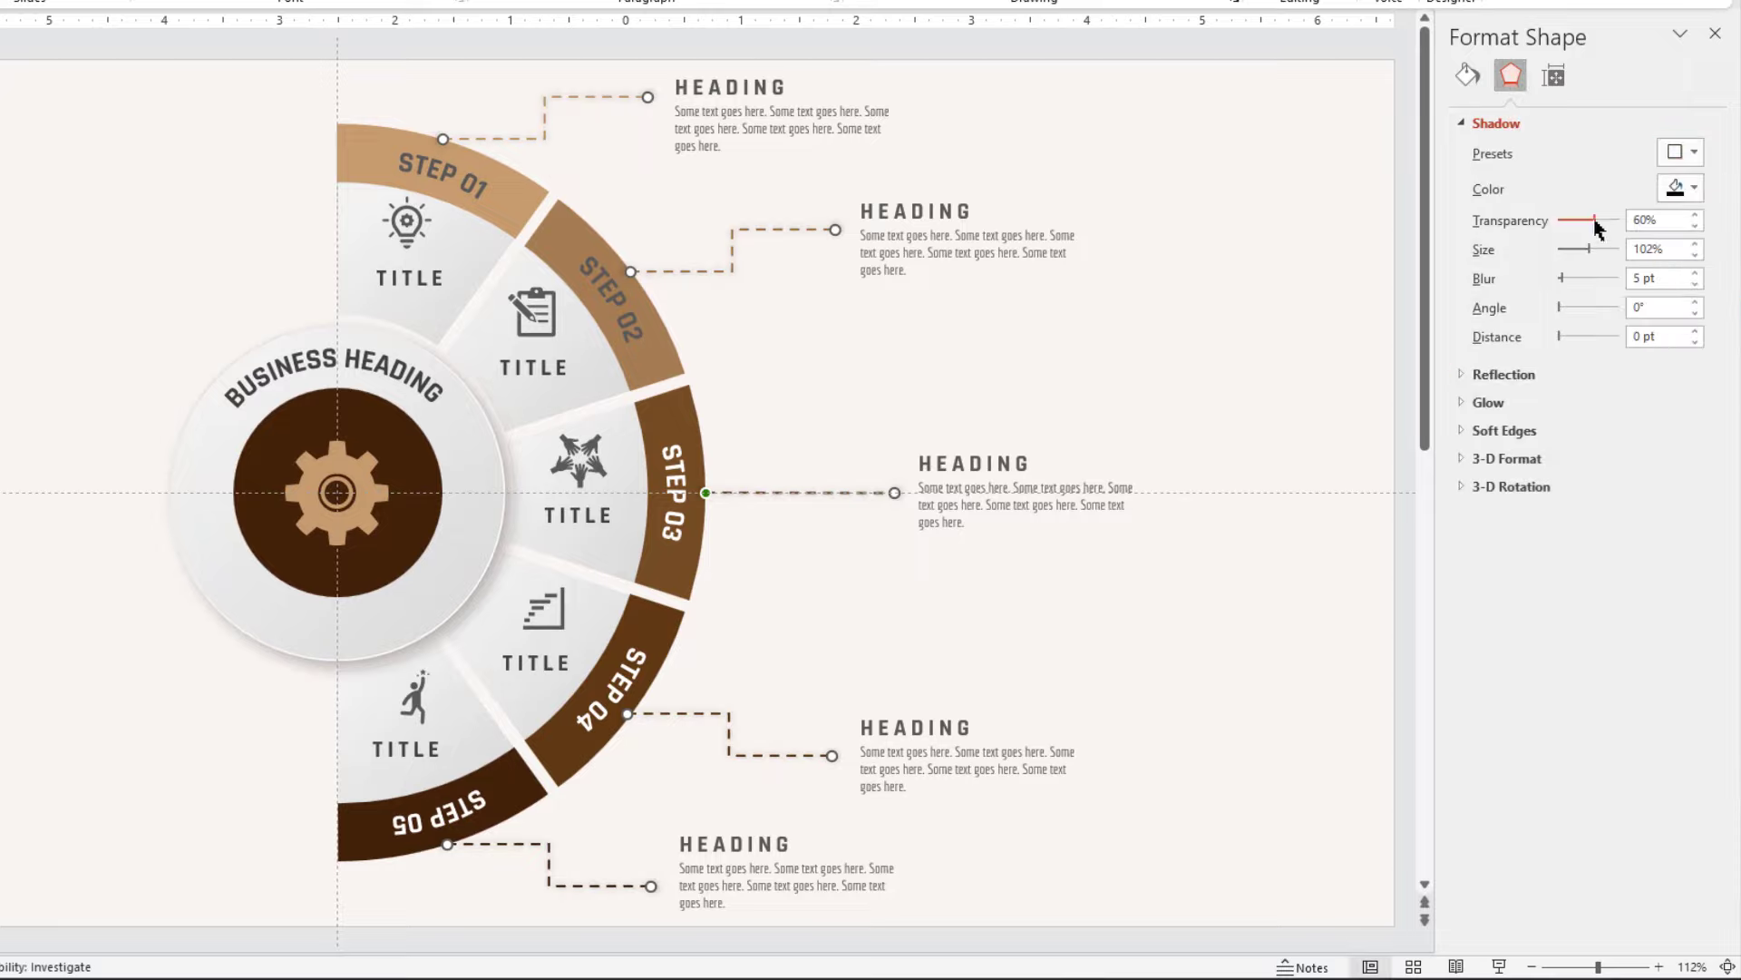
drag(1594, 220, 1578, 220)
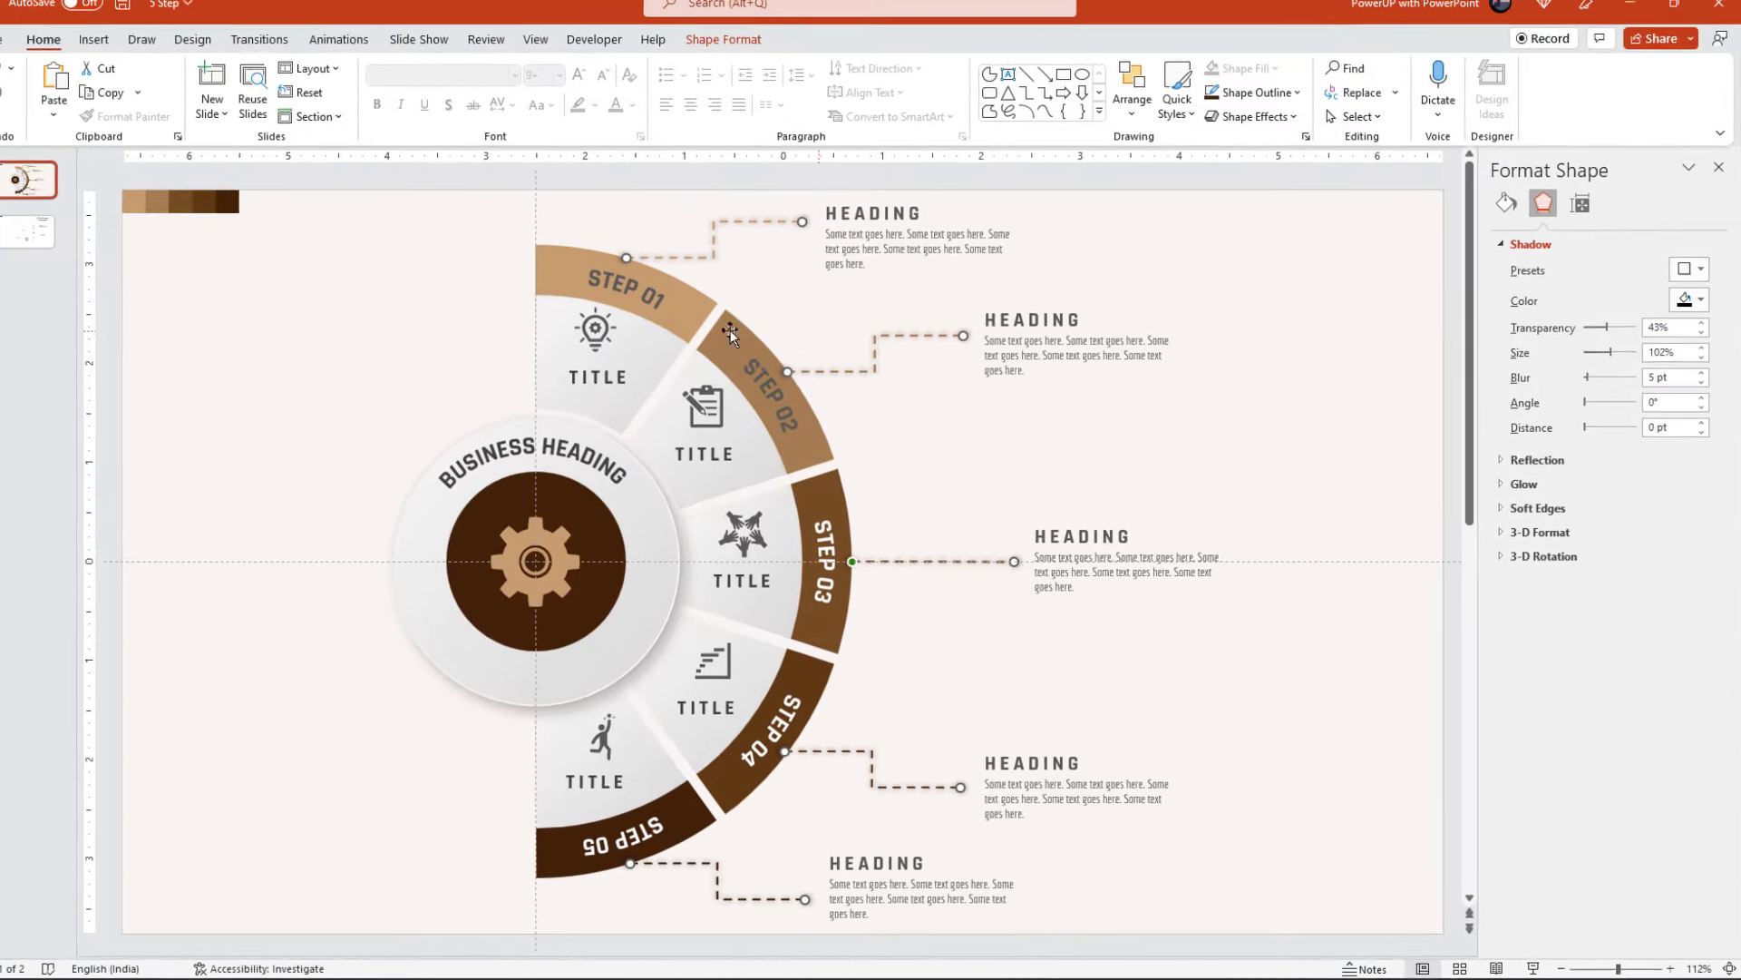
click(427, 357)
- Copy the '5 Step Circular Infographic' title from slide 2 to slide 1's top-left
key(Page_Down)
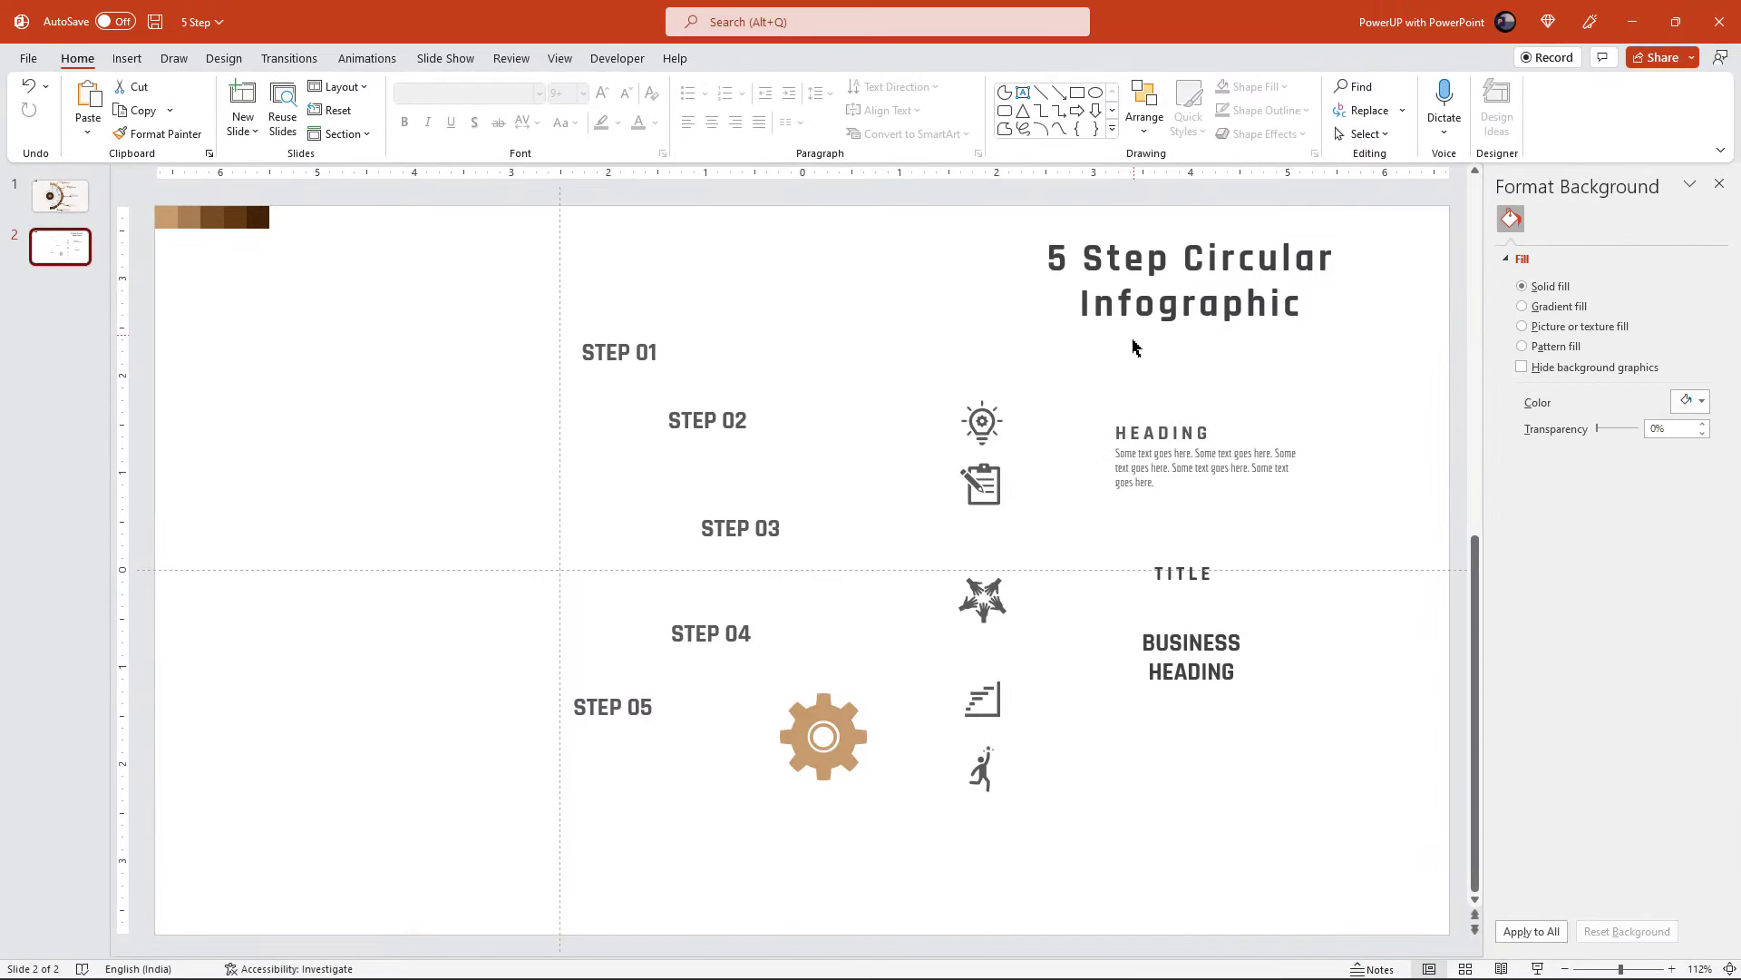
click(1134, 342)
key(ctrl+c)
click(60, 195)
key(ctrl+v)
drag(1233, 336, 388, 349)
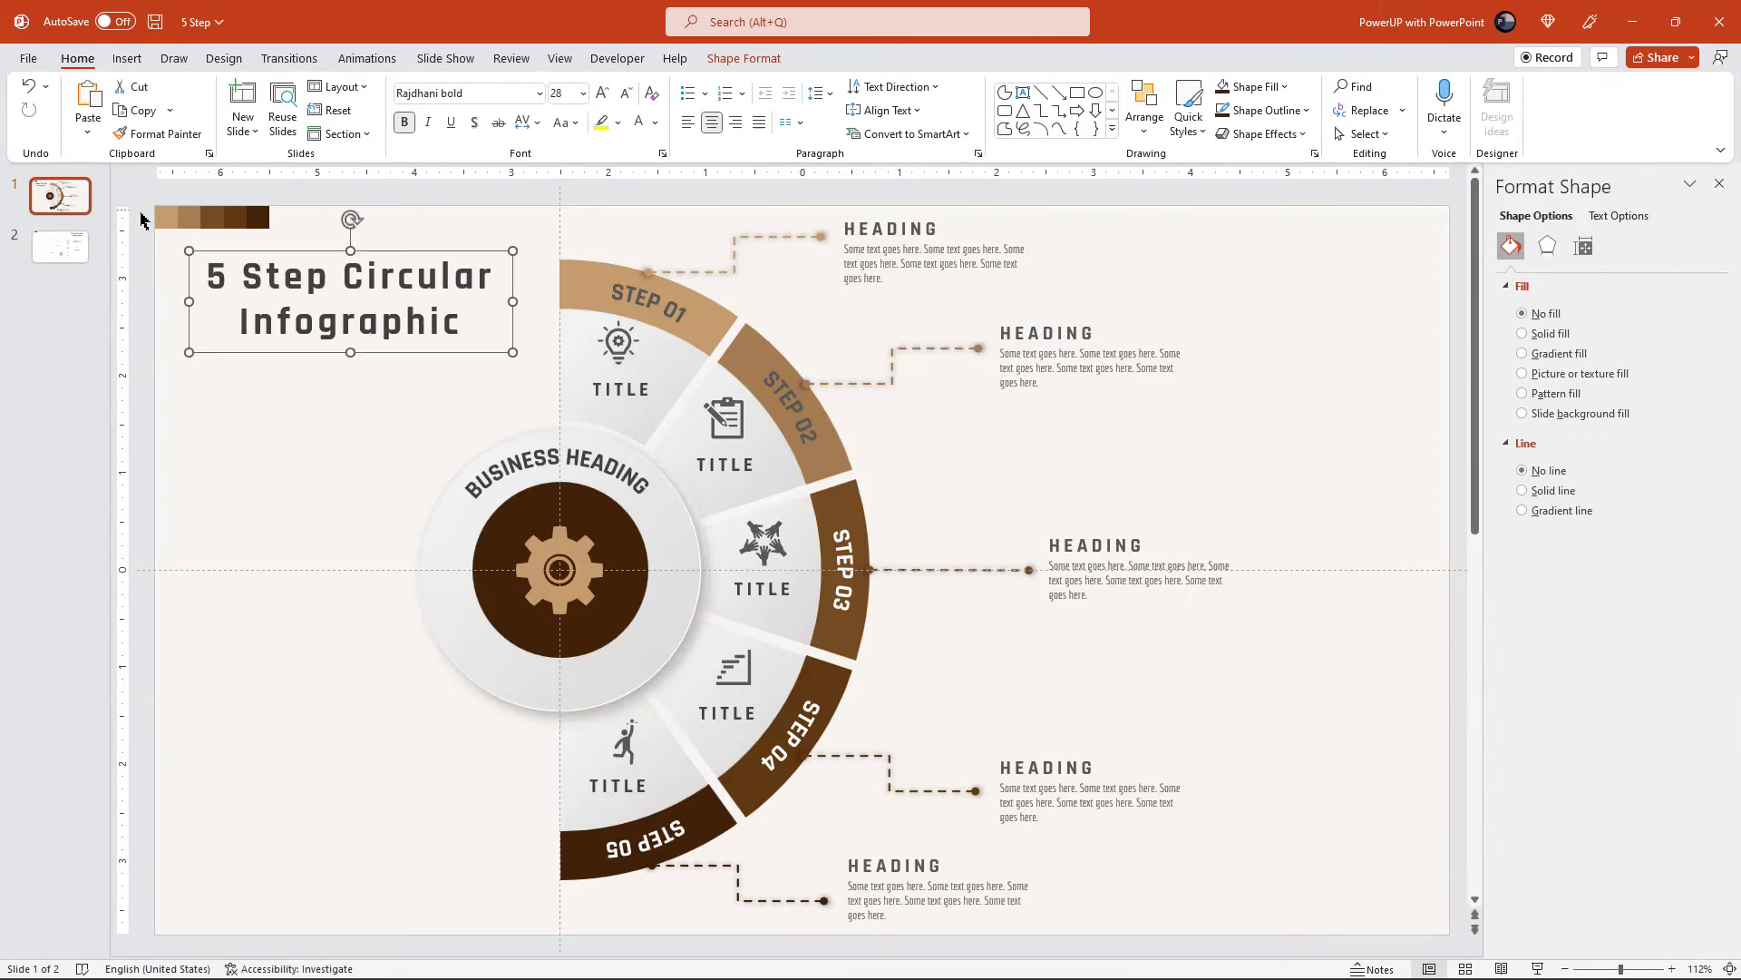
- Clear the selection and preview slide 1 as a full-screen slideshow, then exit
click(164, 218)
click(306, 476)
key(F5)
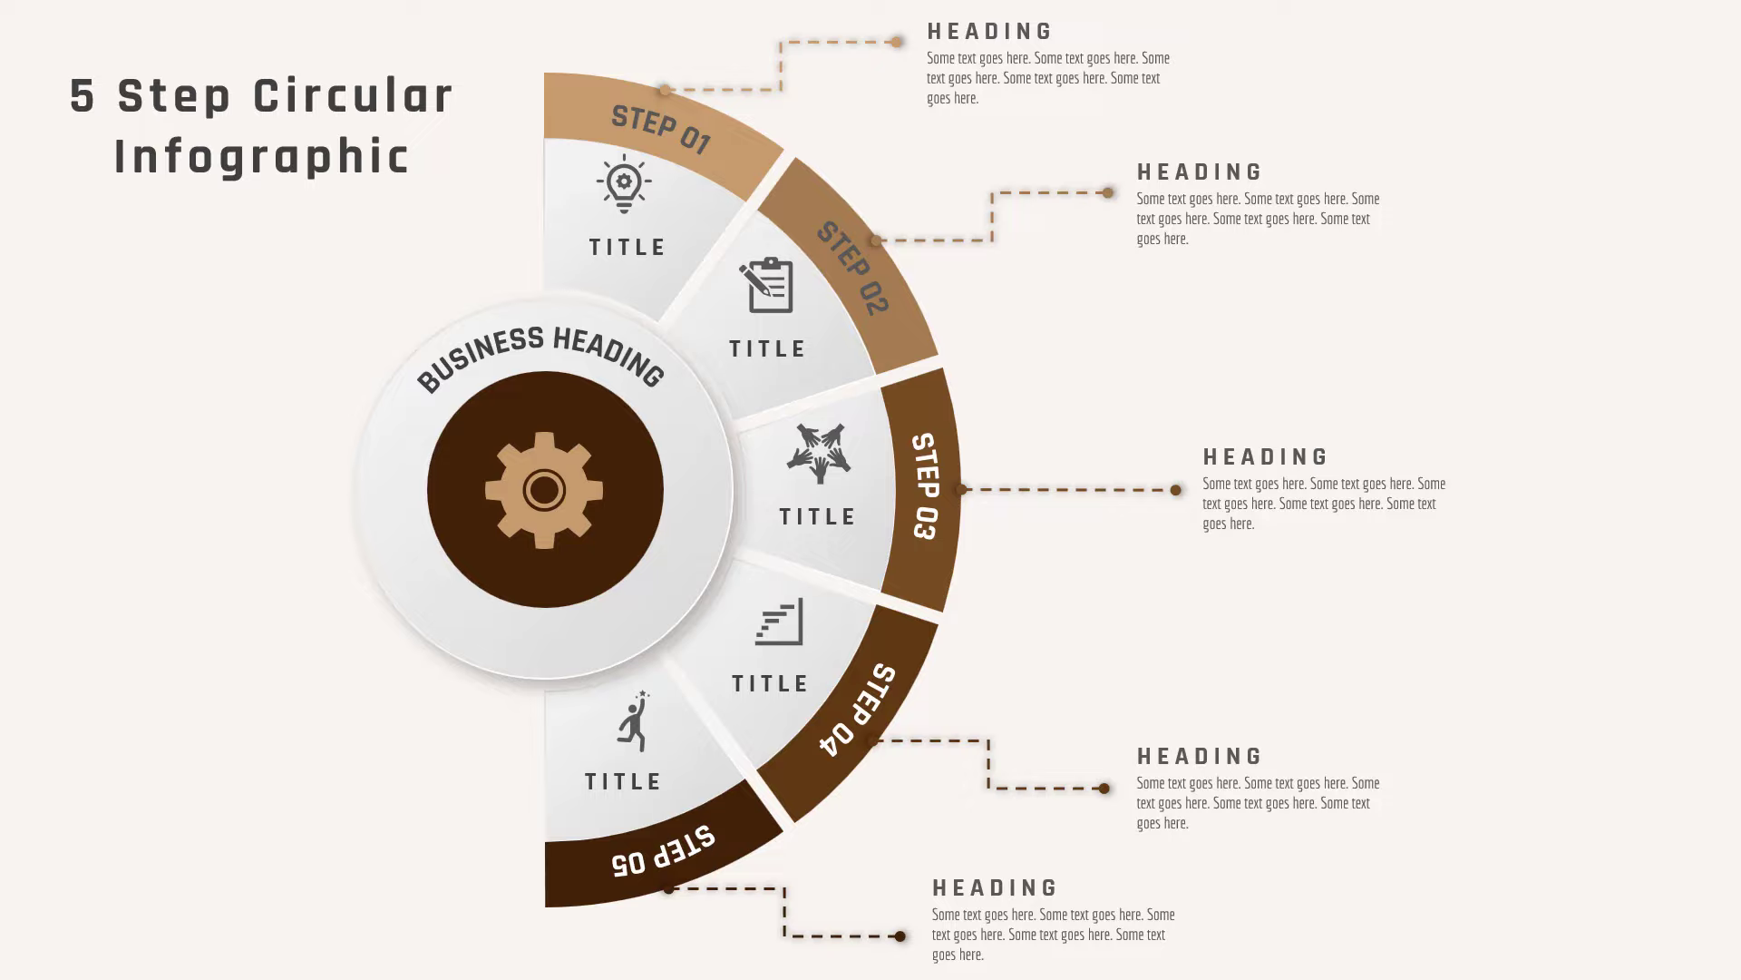
key(Escape)
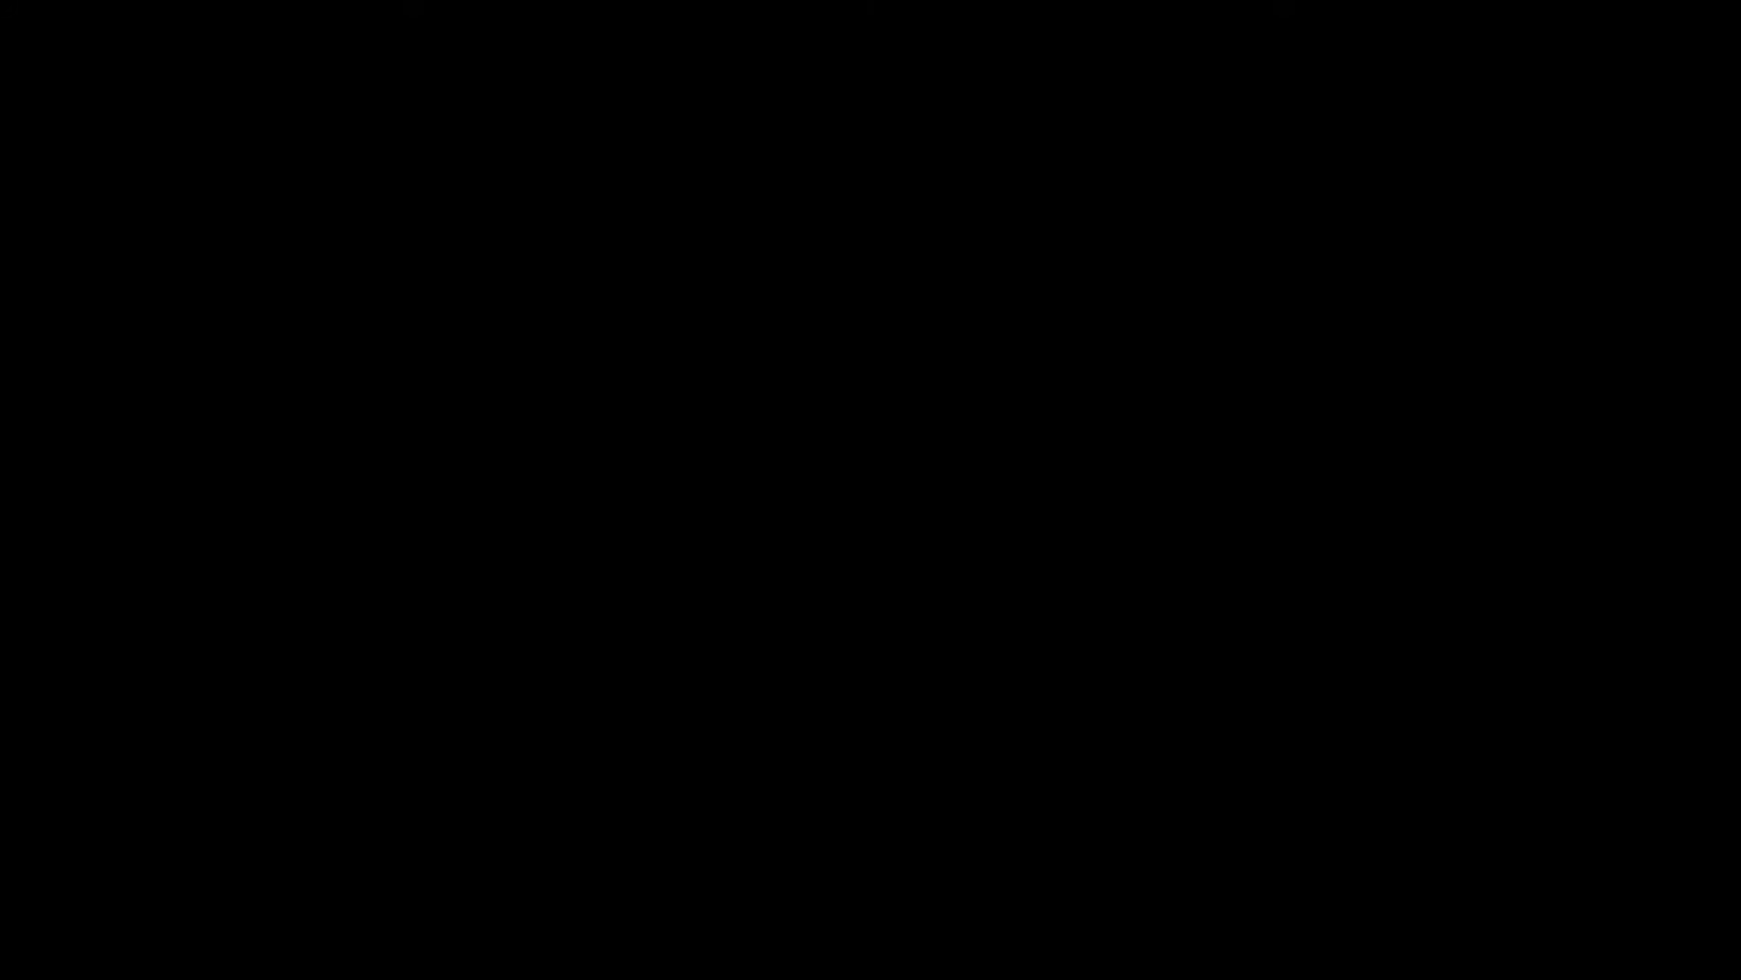